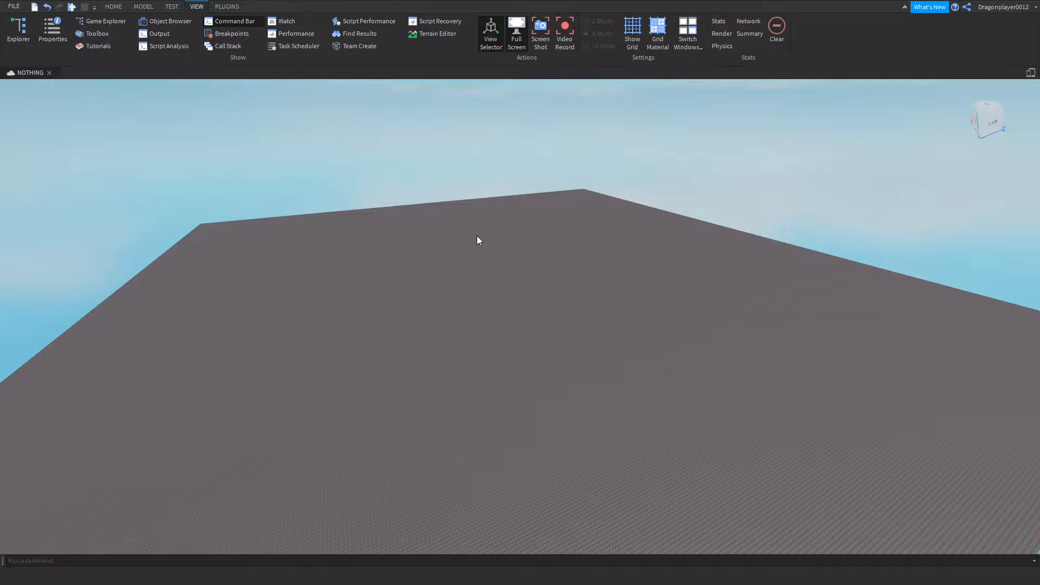
scroll(475, 247, "down", 5)
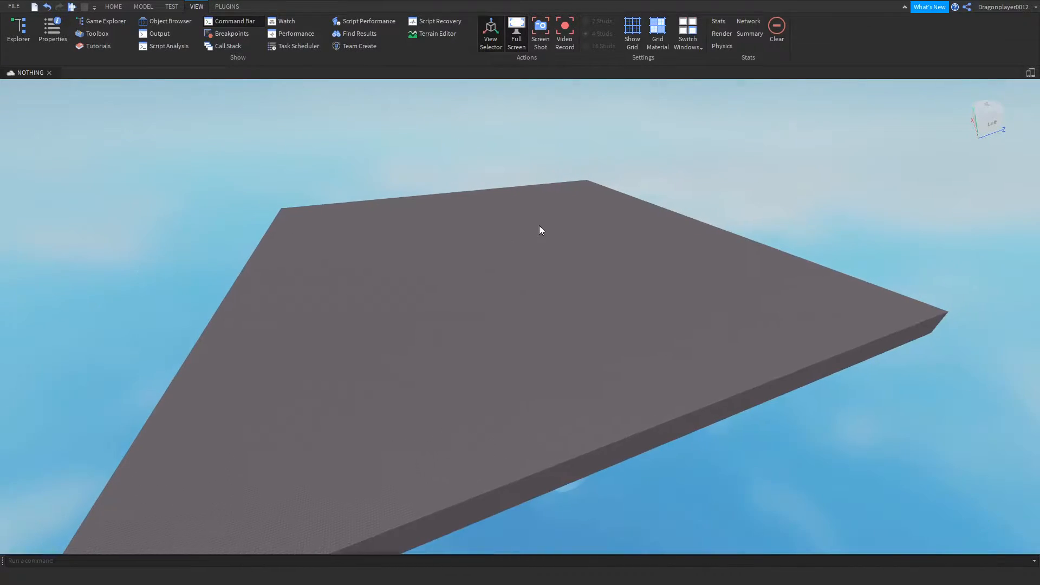
scroll(539, 225, "up", 5)
scroll(544, 230, "up", 2)
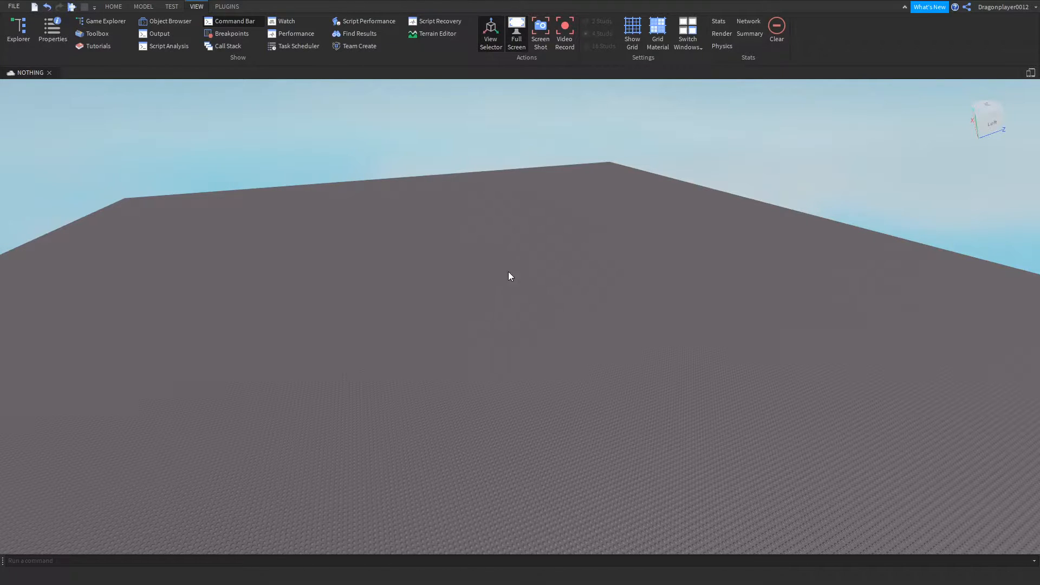
right_click_drag(524, 223, 515, 236)
scroll(515, 233, "down", 3)
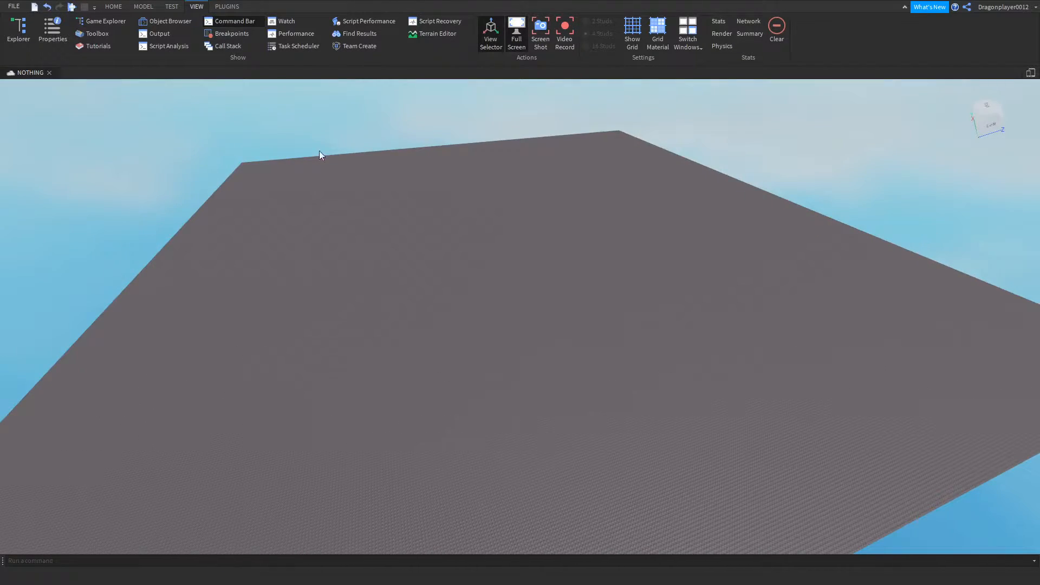
Show the Properties and Explorer windows beside the viewport.
left_click(114, 6)
scroll(368, 141, "up", 3)
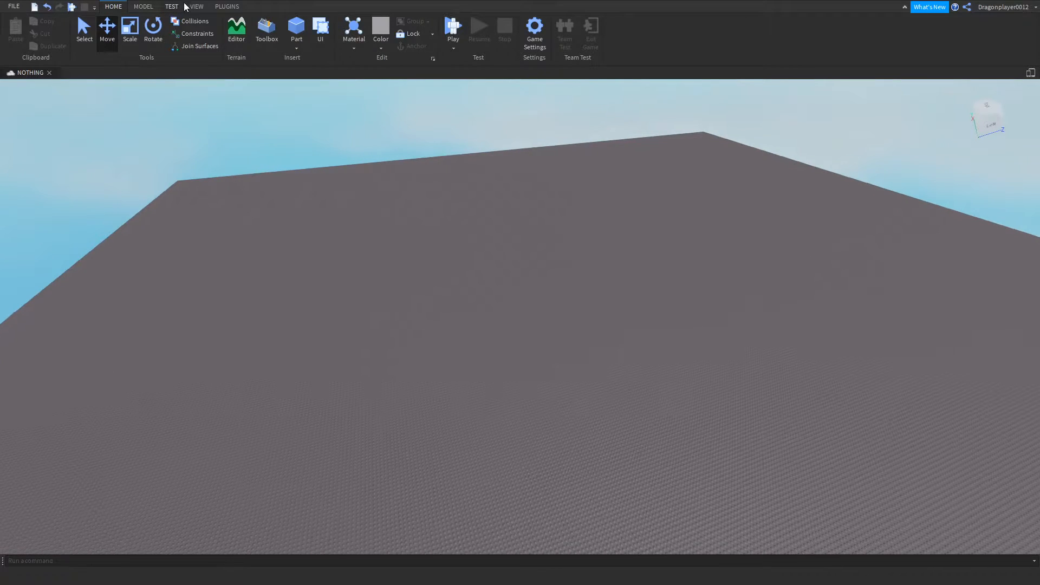
left_click(197, 7)
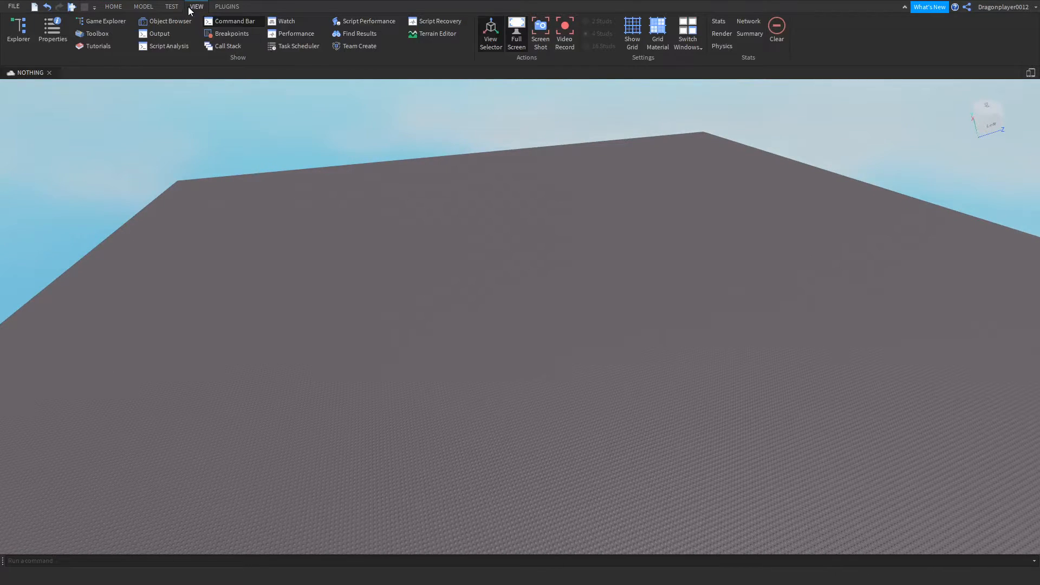
left_click(54, 28)
left_click(21, 29)
left_click(113, 7)
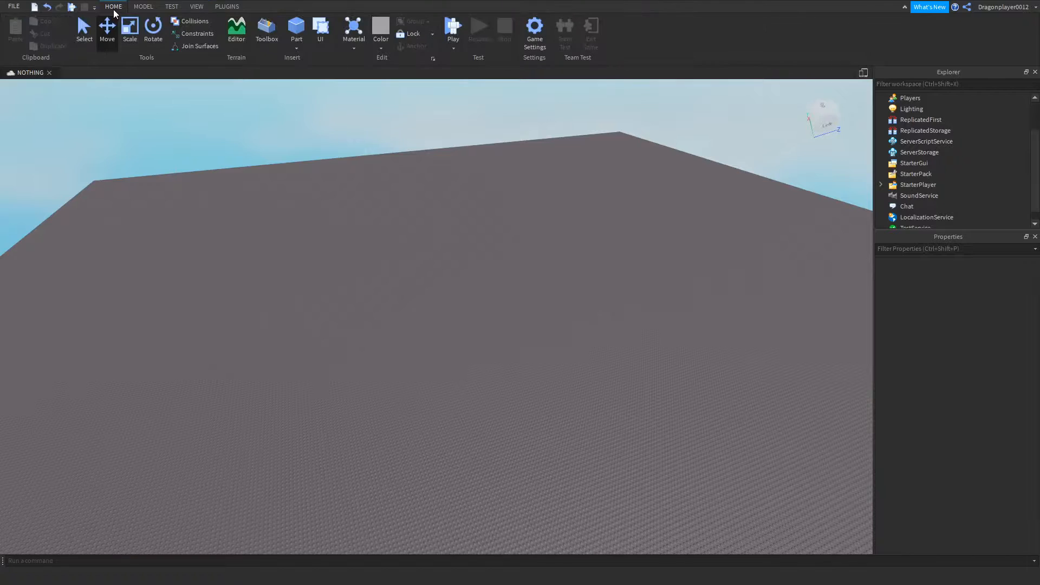
right_click_drag(382, 180, 389, 177)
scroll(910, 126, "up", 2)
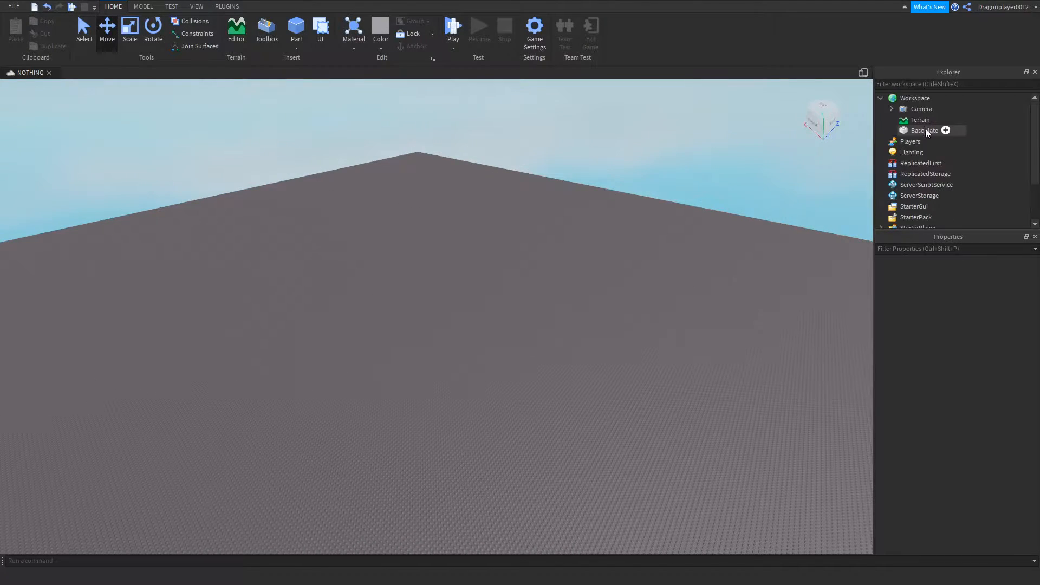
left_click(916, 151)
left_click(931, 153)
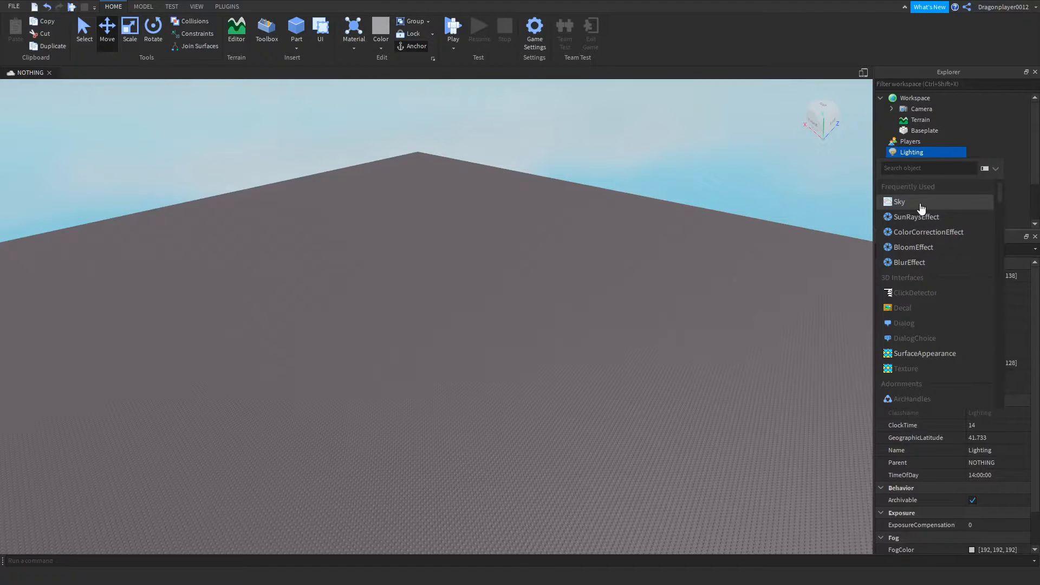
left_click(912, 153)
left_click(654, 163)
Search the Toolbox models for "Texture Pack" and insert the Professional Texture Pack onto the baseplate.
right_click_drag(653, 163, 418, 106)
mouse_move(443, 156)
right_mouse_down()
mouse_move(456, 160)
mouse_move(439, 145)
right_mouse_up()
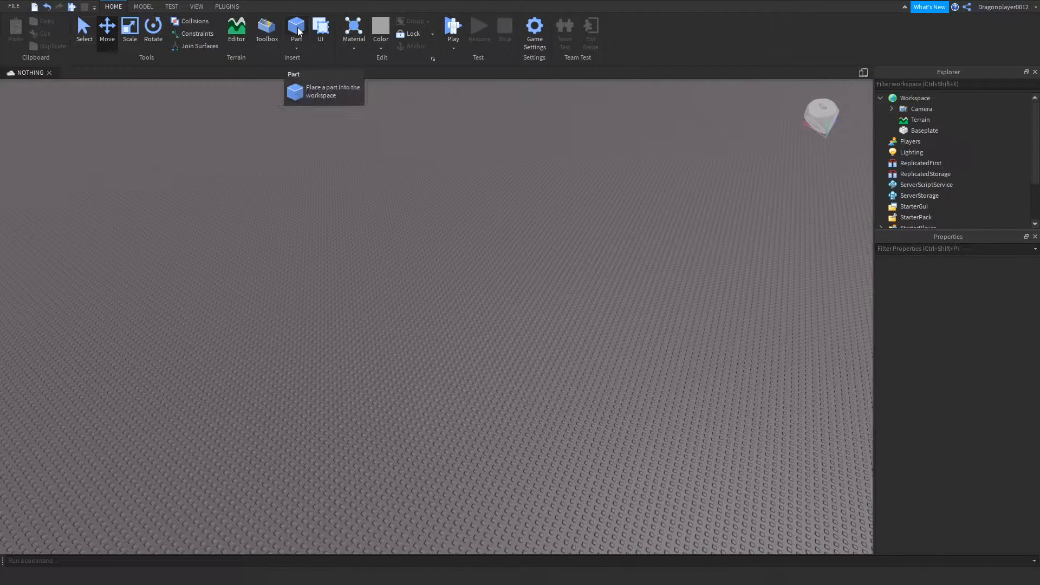
left_click(267, 27)
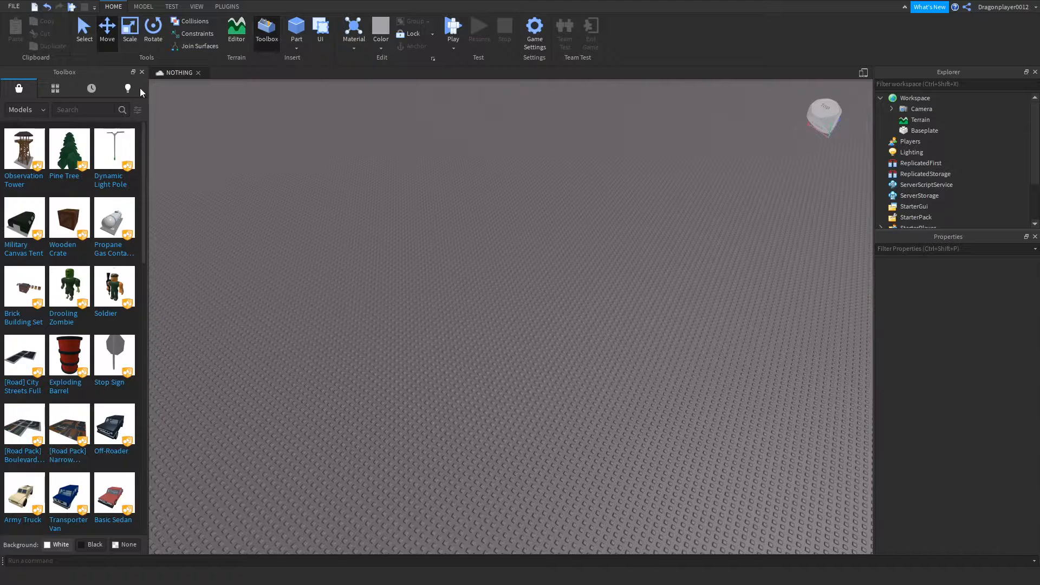
left_click(76, 107)
type("Texture Pack")
key("Return")
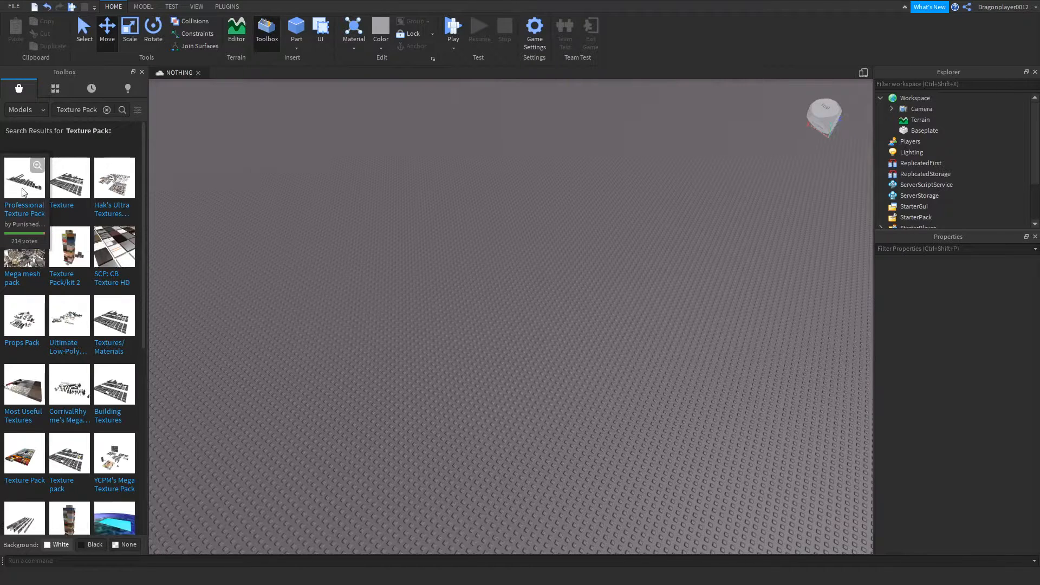
left_click_drag(368, 98, 414, 160)
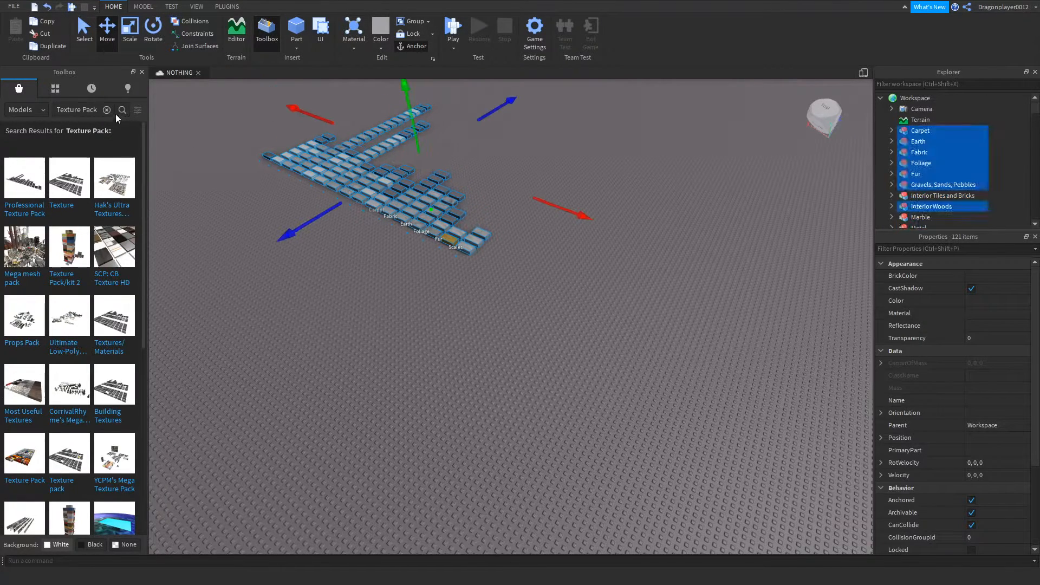
Move the whole inserted texture pack to the far edge of the baseplate and deselect it.
right_click_drag(163, 116, 229, 113)
scroll(333, 154, "up", 5)
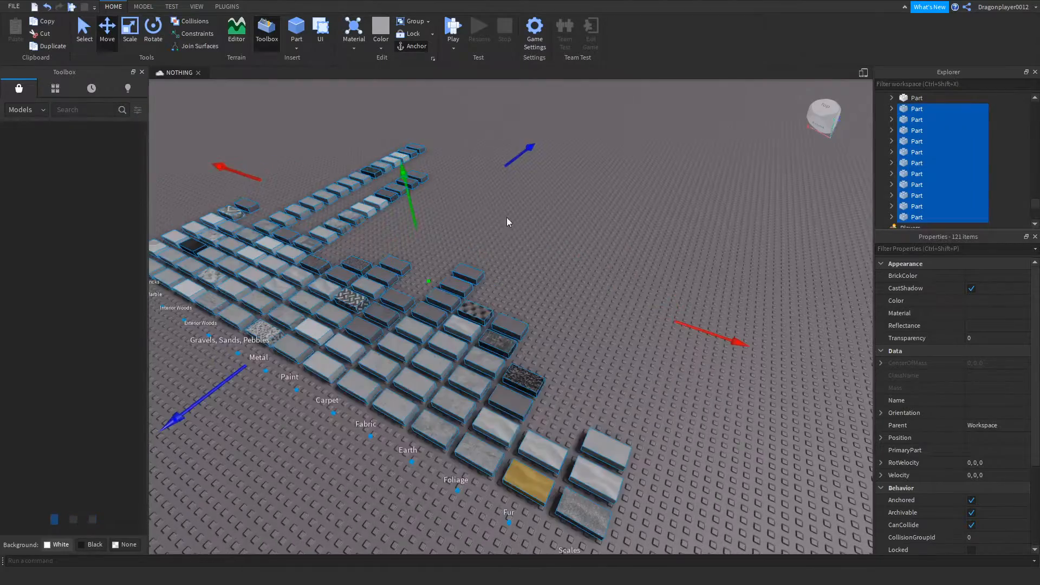
scroll(502, 213, "down", 5)
left_click_drag(583, 265, 287, 130)
right_click_drag(287, 130, 281, 126)
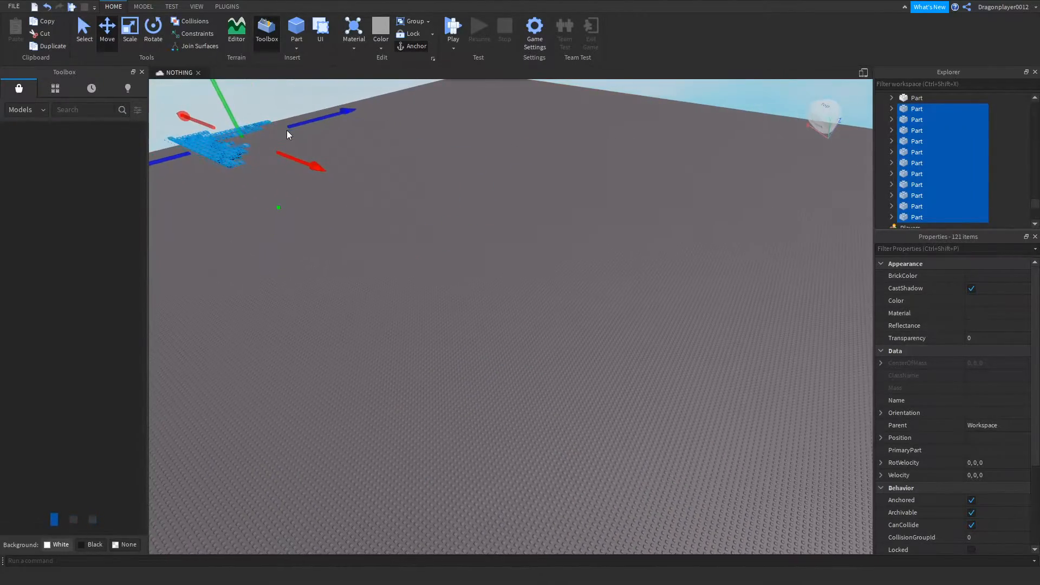
left_click(361, 133)
Examine the rows of texture samples at the baseplate's edge and their category labels.
right_click_drag(362, 133, 357, 131)
scroll(550, 247, "up", 10)
right_click_drag(550, 247, 551, 247)
scroll(551, 247, "down", 8)
scroll(665, 230, "up", 7)
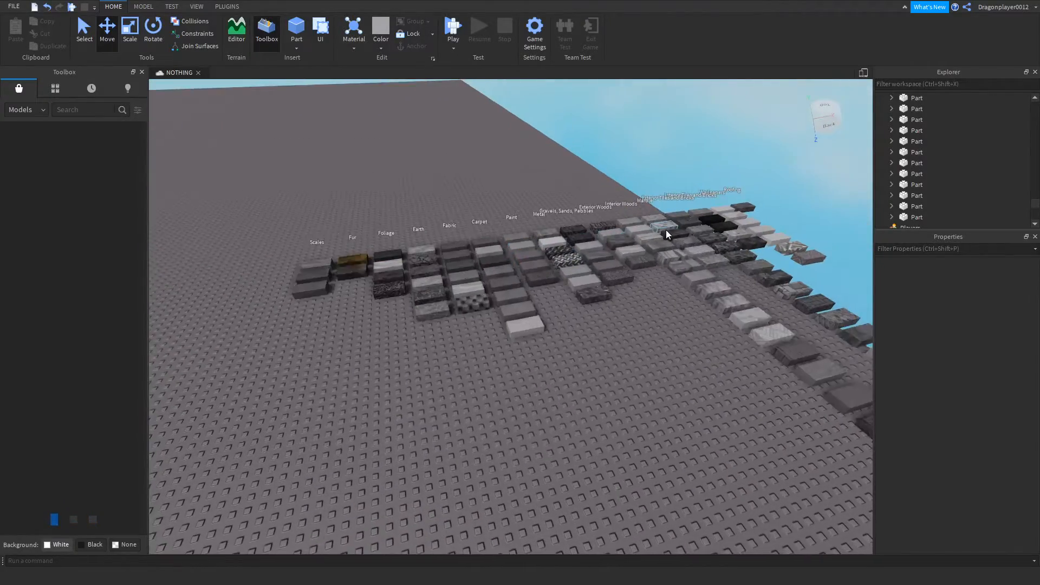
right_click_drag(644, 228, 641, 227)
scroll(640, 227, "up", 5)
scroll(613, 268, "down", 5)
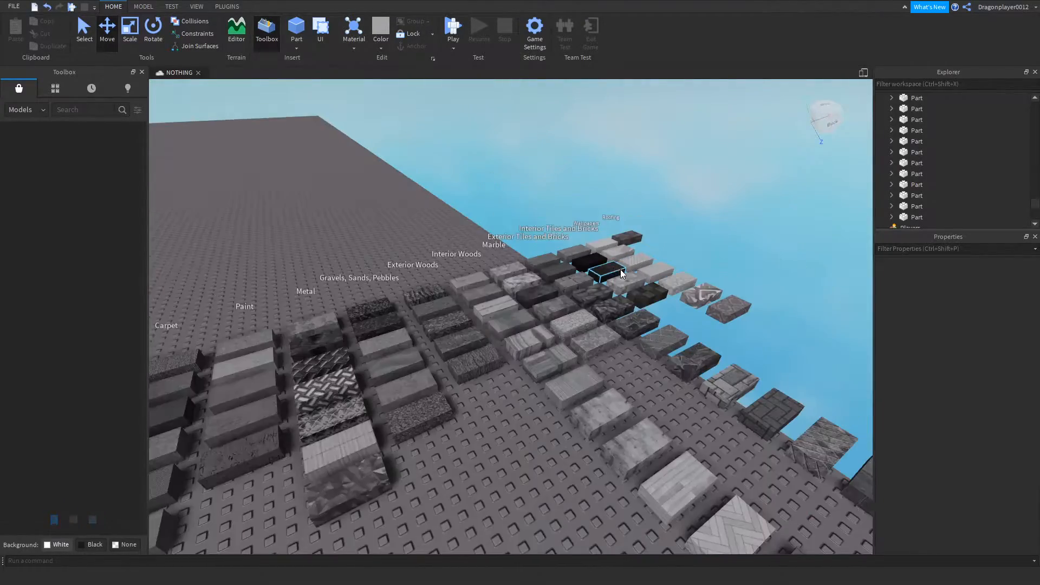
left_click(653, 296)
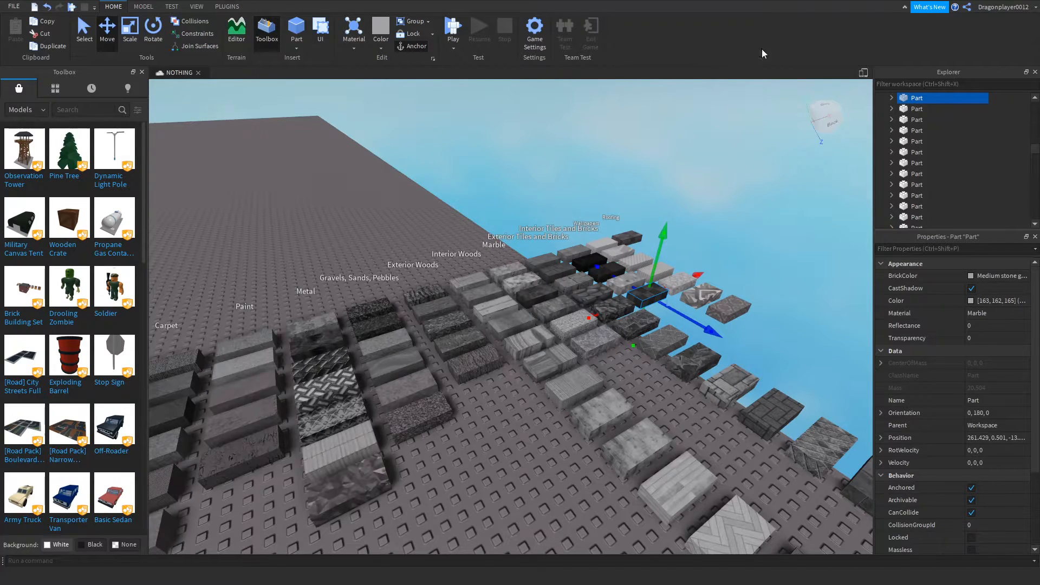
type("InFec")
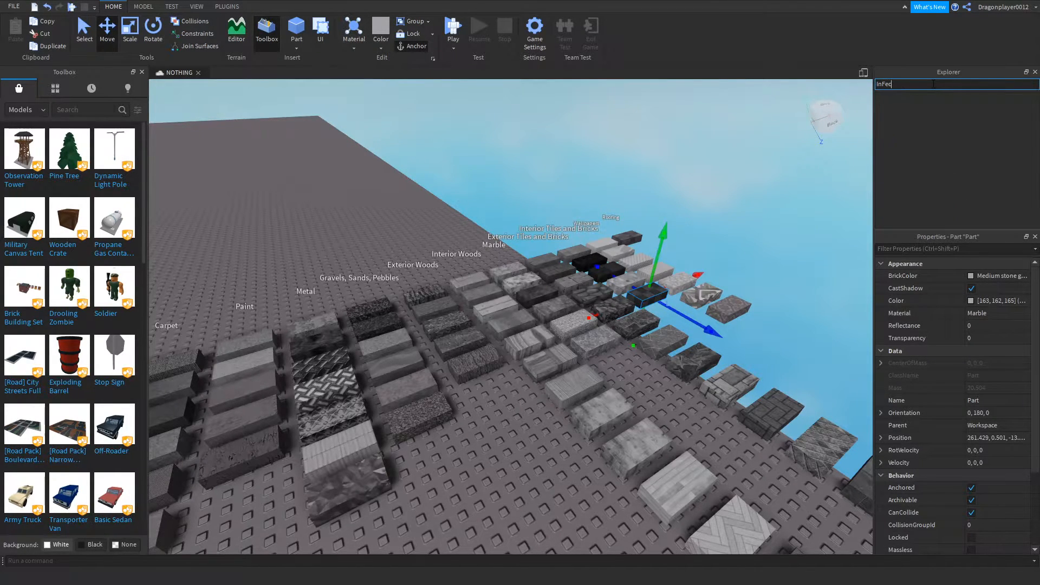
key("BackSpace")
key("BackSpace")
key("BackSpace")
key("BackSpace")
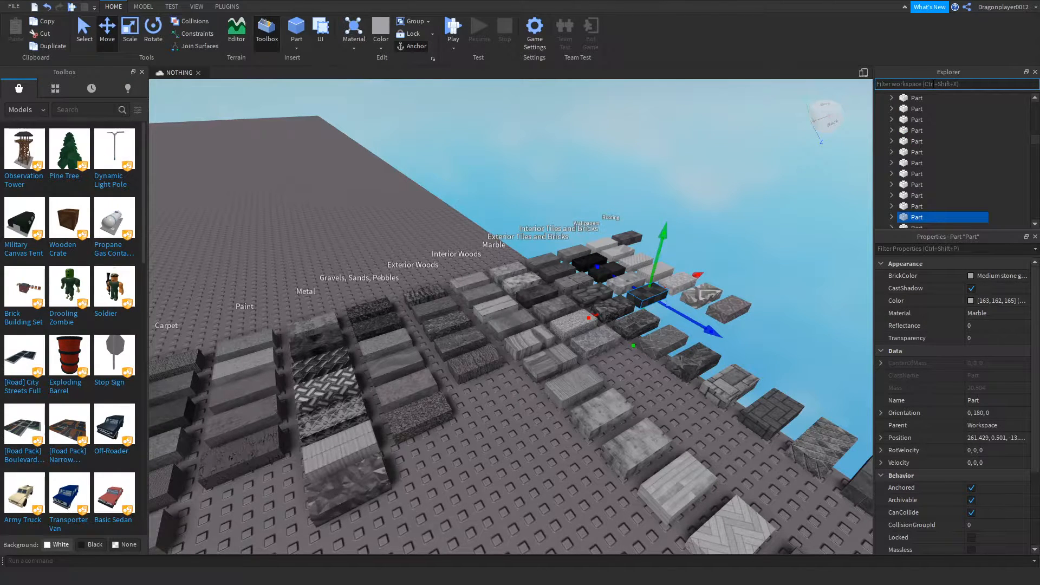
Clear the selection and close the Toolbox.
left_click(694, 167)
scroll(686, 175, "down", 5)
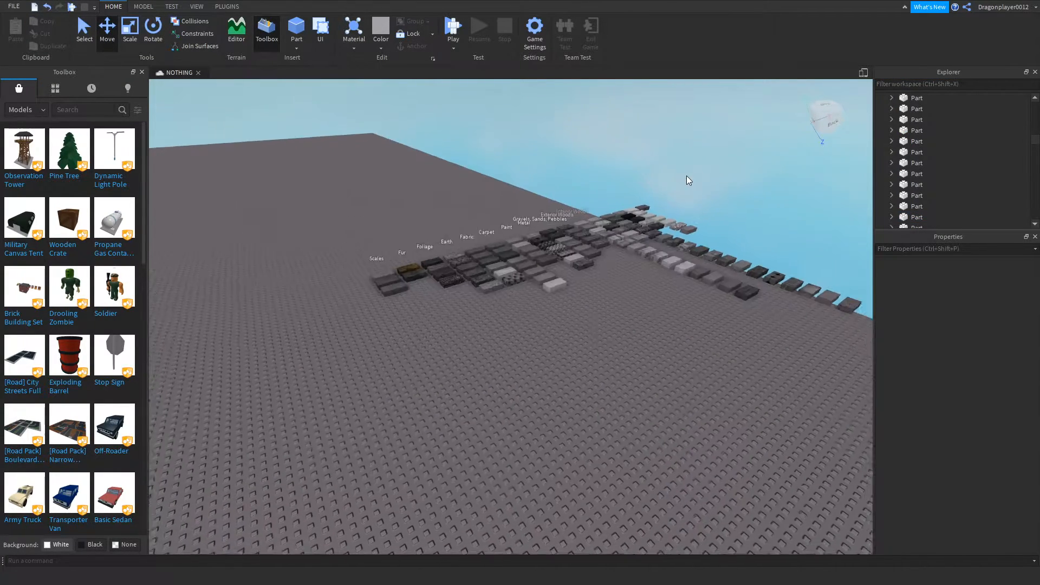
left_click(142, 72)
Insert a block part near the texture samples, scale it into a wide, flat square slab and anchor it.
scroll(562, 202, "up", 2)
right_click_drag(569, 196, 336, 94)
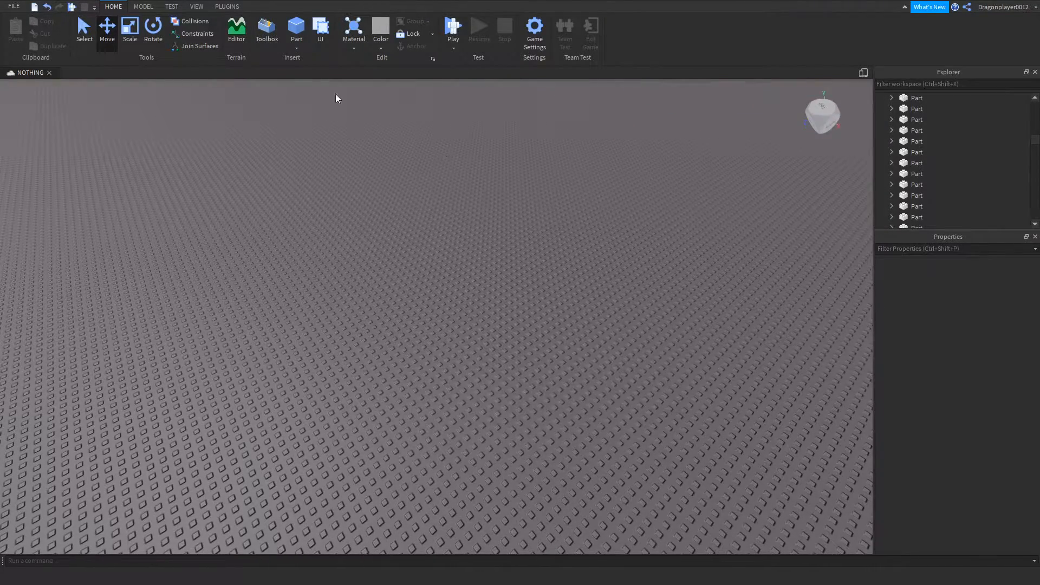
left_click(297, 27)
left_click(130, 28)
left_click_drag(455, 303, 454, 274)
left_click_drag(396, 311, 251, 233)
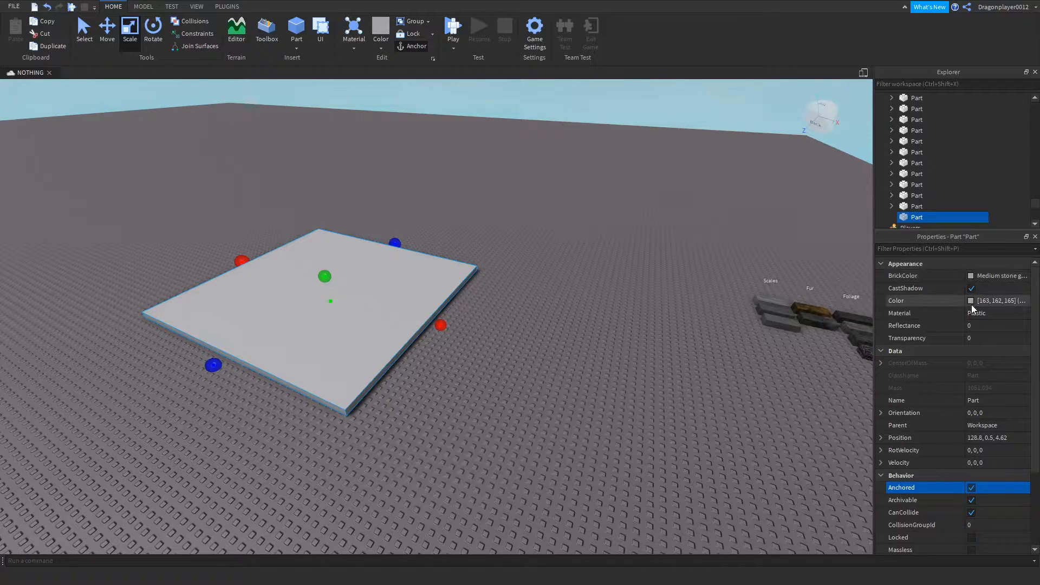
Examine the metal, wood, marble, tile and wallpaper samples up close and select the dark checkered interior tile.
right_click_drag(765, 314, 767, 313)
scroll(635, 248, "up", 5)
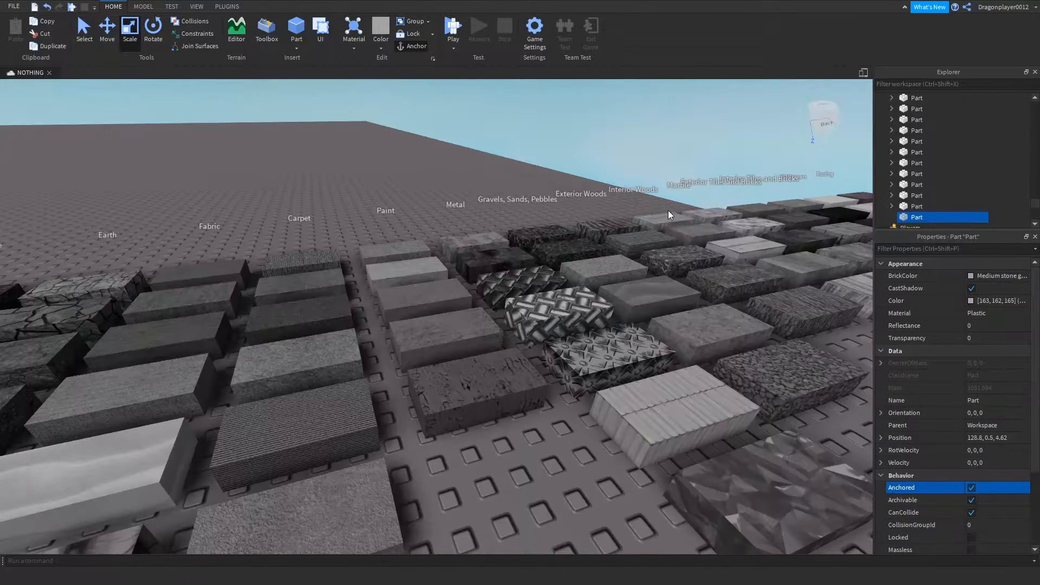
scroll(596, 249, "down", 5)
scroll(555, 268, "up", 5)
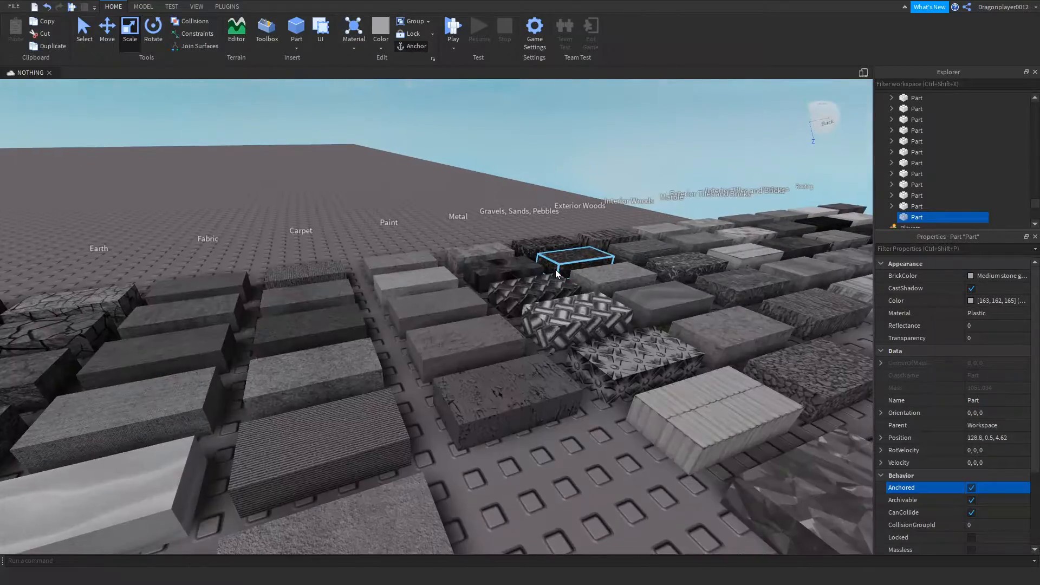
scroll(555, 269, "down", 5)
scroll(585, 233, "up", 10)
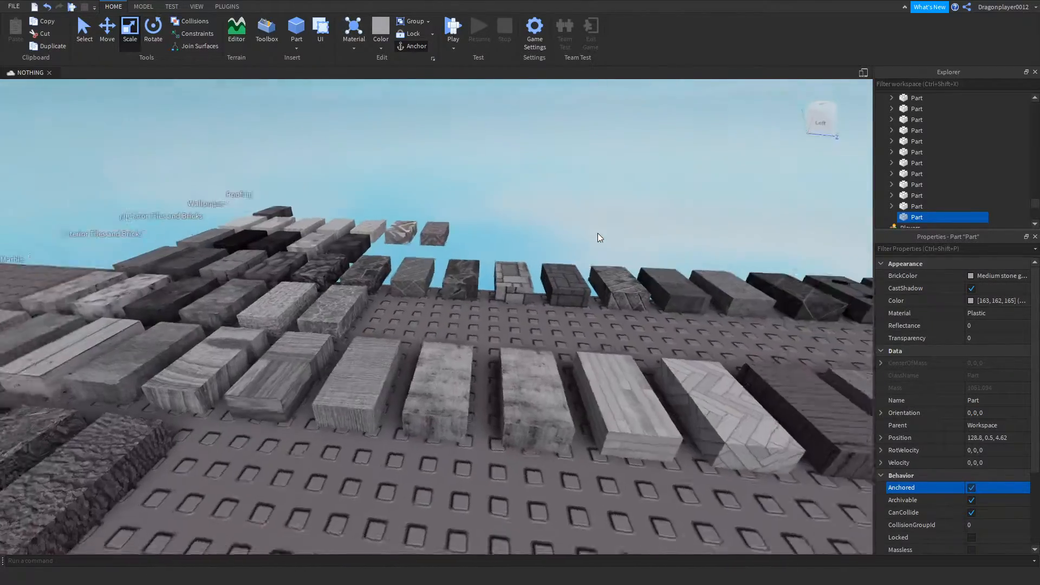
scroll(597, 233, "down", 5)
scroll(597, 233, "up", 10)
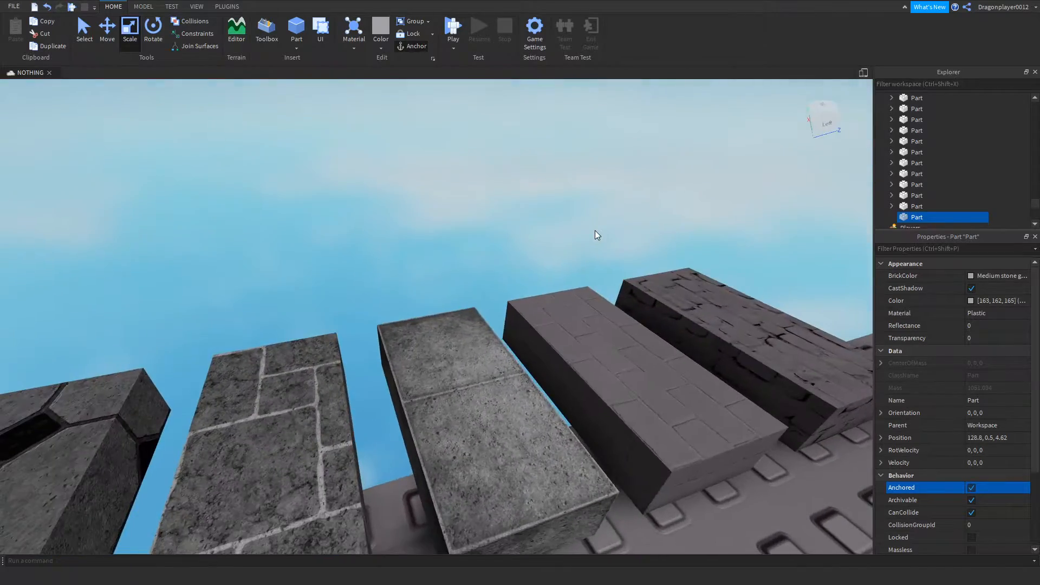
scroll(595, 230, "down", 10)
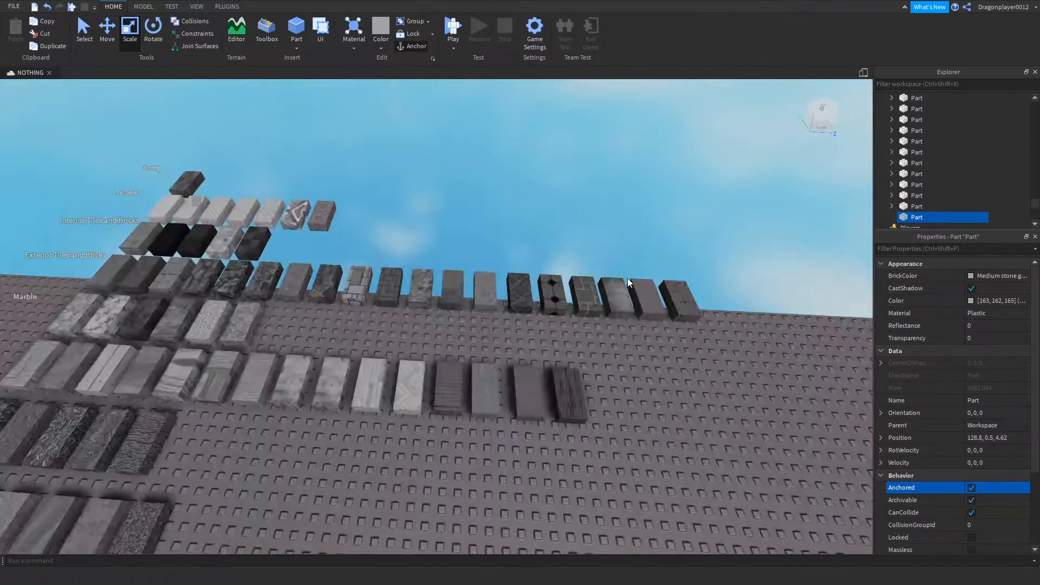
scroll(490, 239, "up", 2)
scroll(430, 224, "up", 6)
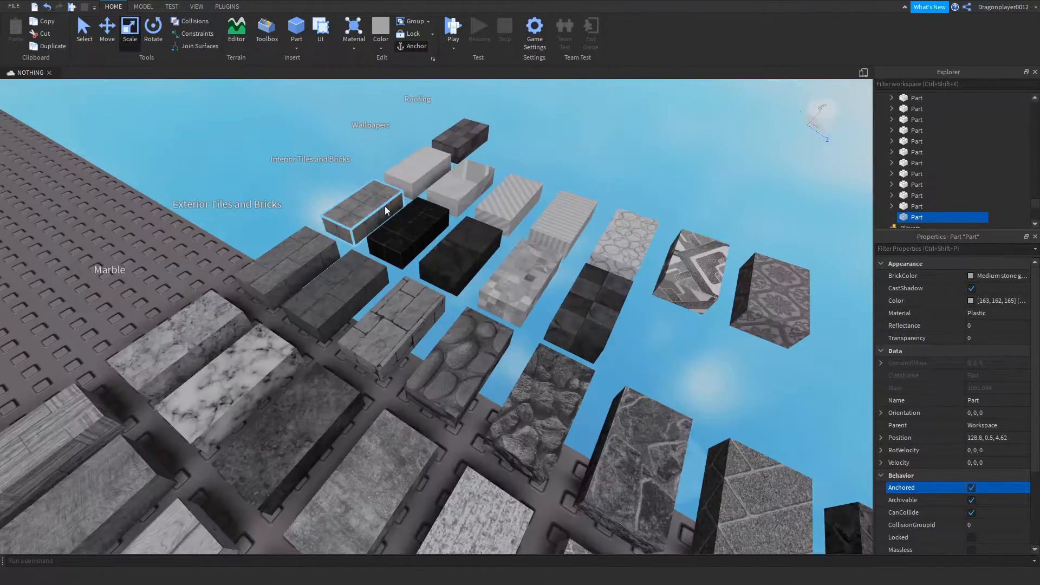
left_click(589, 297)
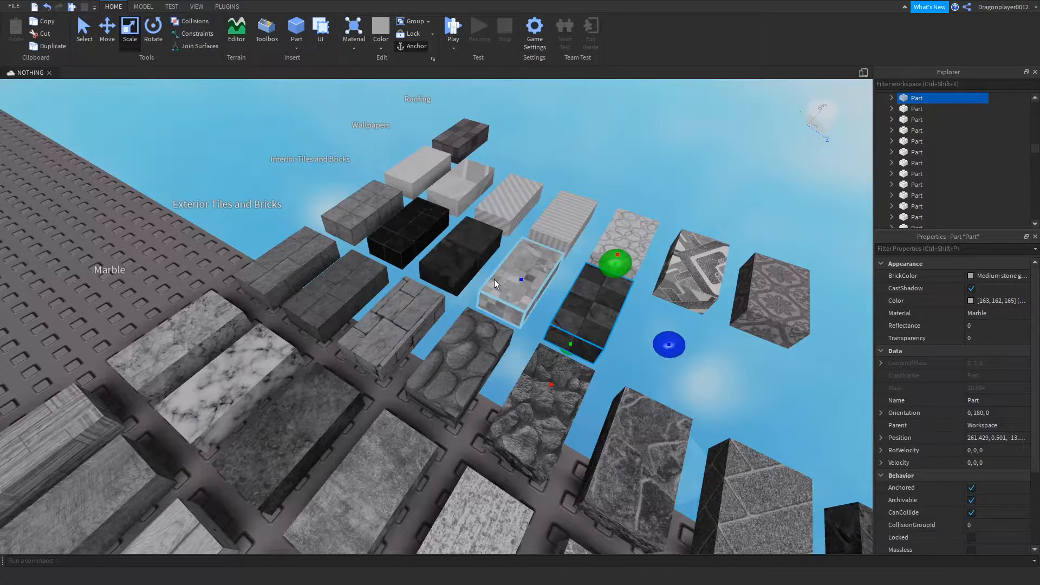
Deselect the tile and review all sample categories in order, from Scales through Roofing.
scroll(504, 274, "down", 5)
right_click_drag(515, 279, 492, 278)
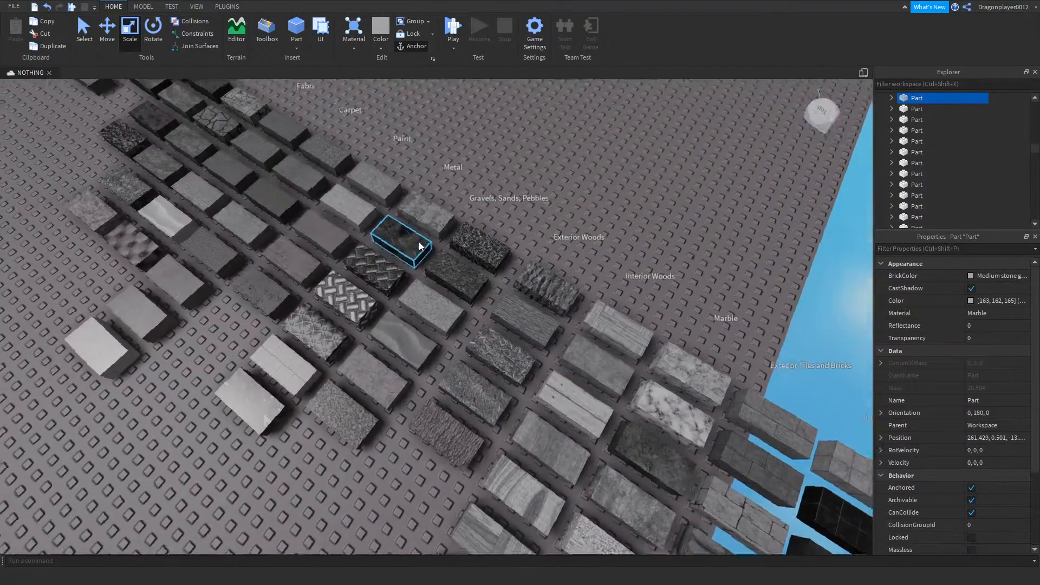
scroll(418, 241, "down", 5)
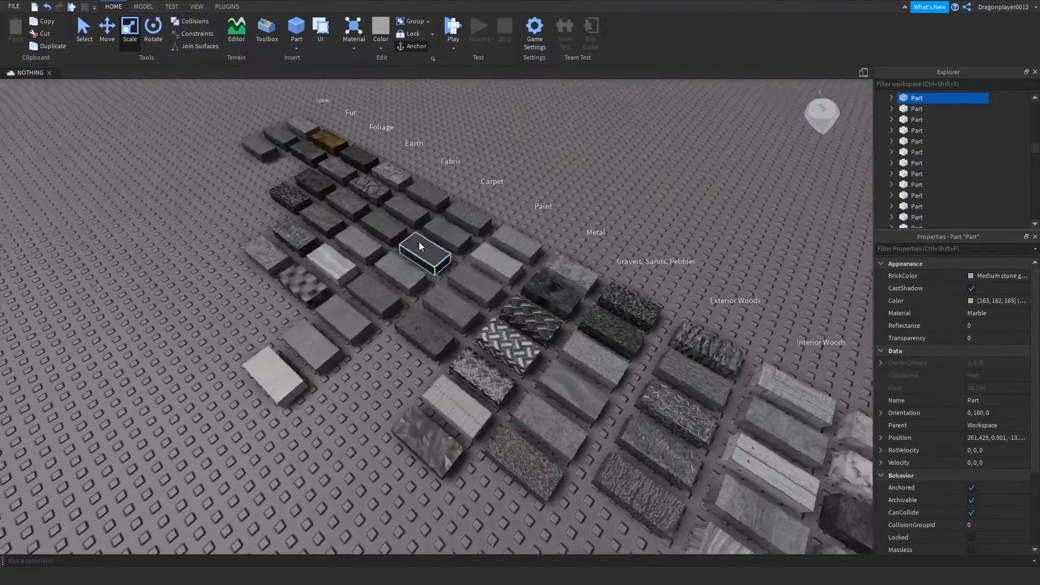
right_click_drag(419, 242, 418, 242)
scroll(418, 242, "up", 5)
scroll(418, 241, "down", 3)
scroll(419, 241, "up", 5)
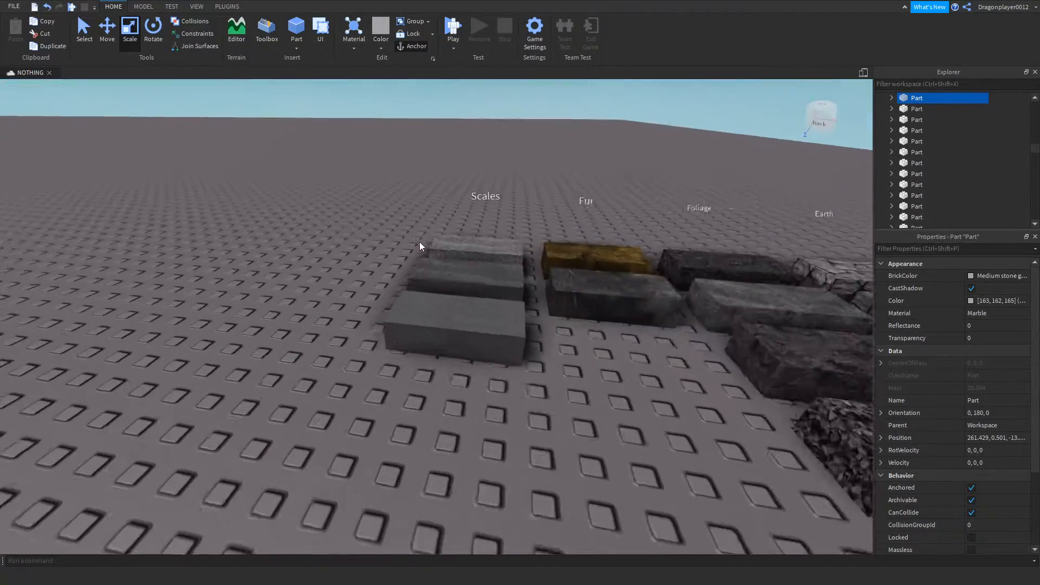
scroll(419, 242, "down", 3)
key("d")
left_click(401, 189)
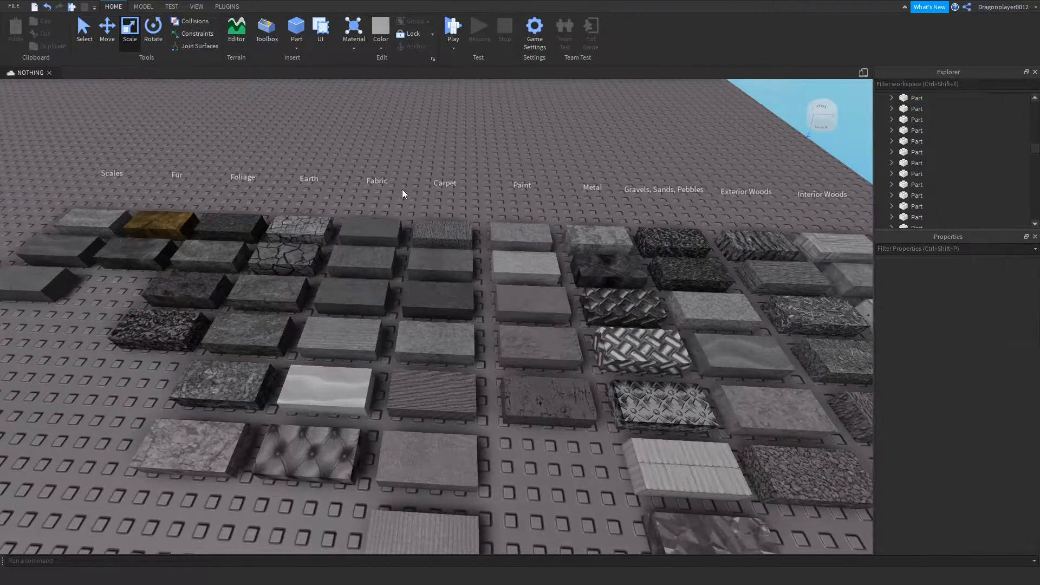
key("d")
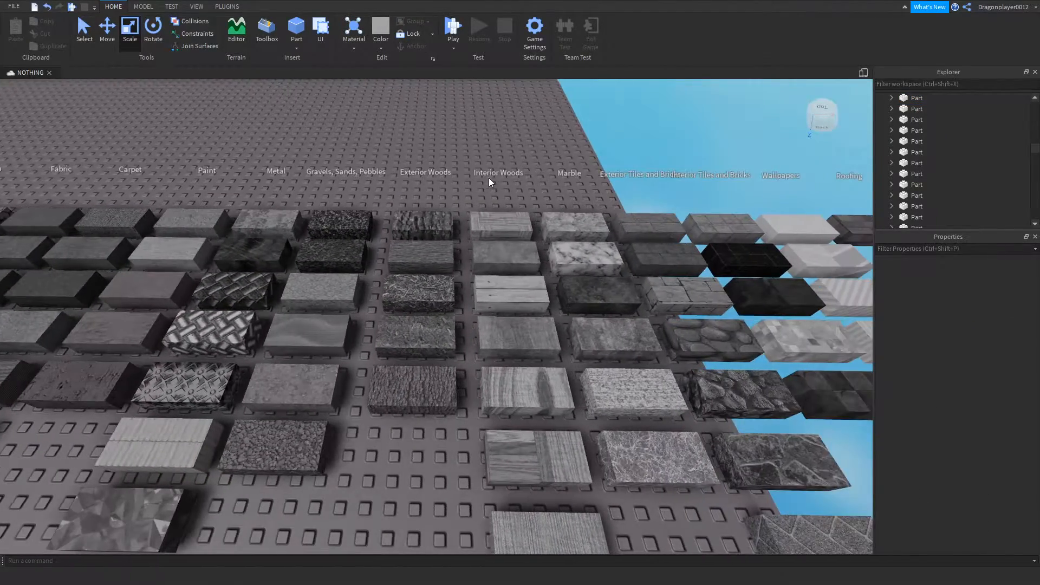
key("d")
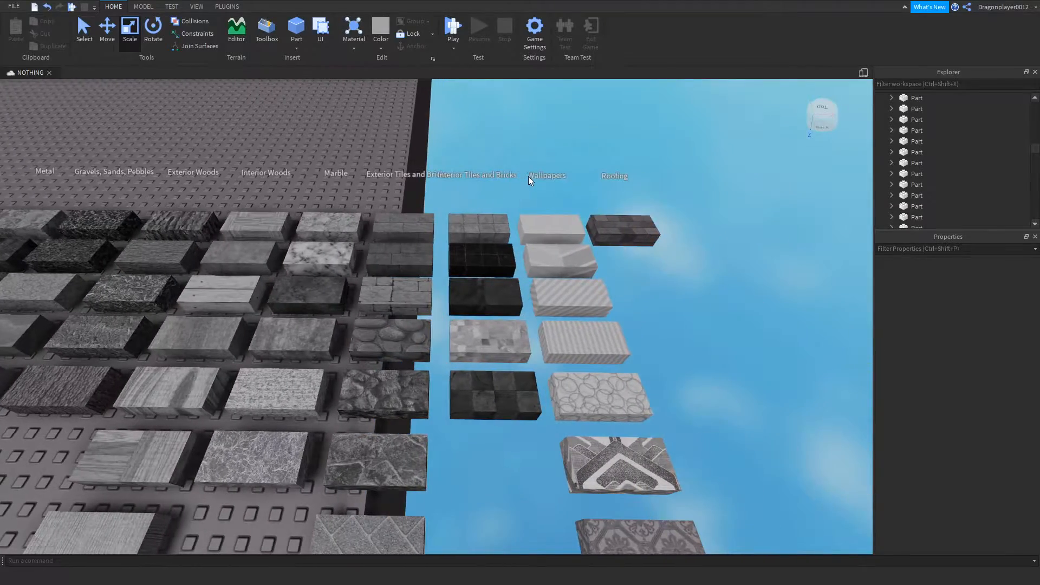
Examine the metal, marble, tile, wallpaper and roofing samples up close from several angles.
right_click_drag(482, 192, 482, 193)
key("a")
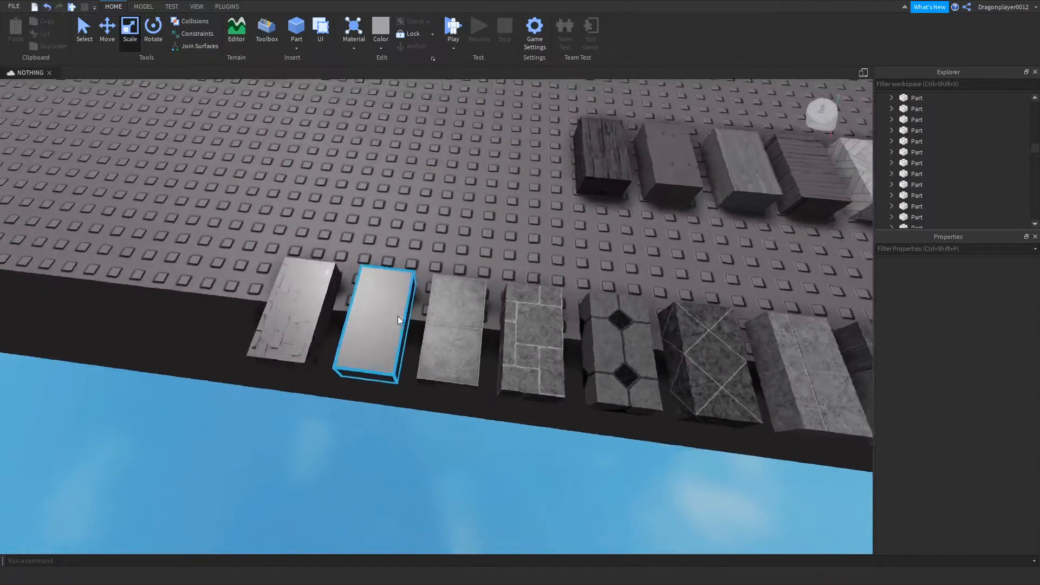
scroll(397, 316, "up", 5)
right_click_drag(398, 317, 466, 353)
scroll(399, 317, "down", 5)
scroll(466, 353, "up", 5)
left_click(467, 391)
scroll(464, 377, "up", 2)
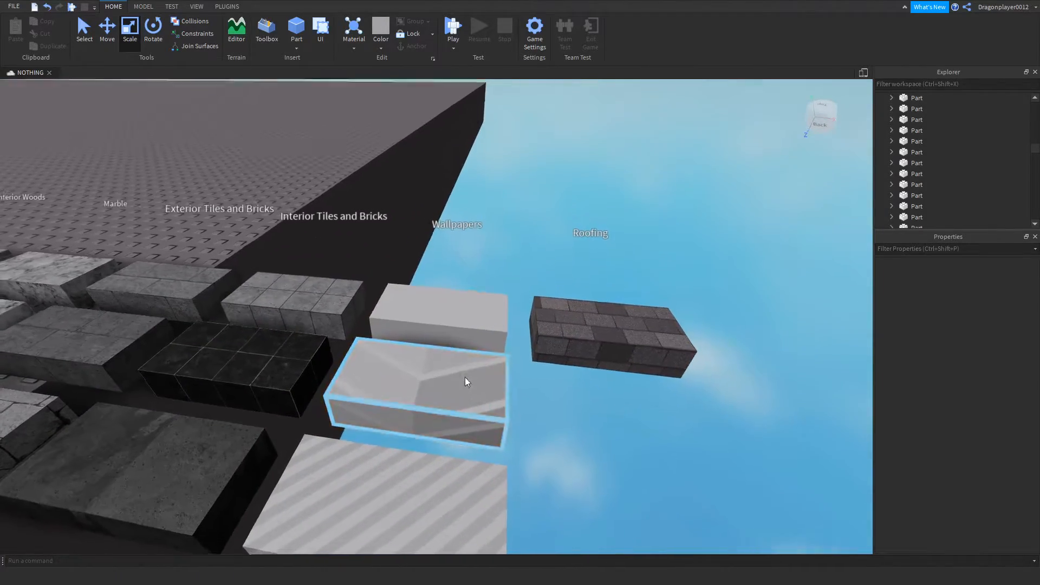
scroll(466, 342, "down", 3)
left_click(522, 405)
scroll(446, 384, "down", 3)
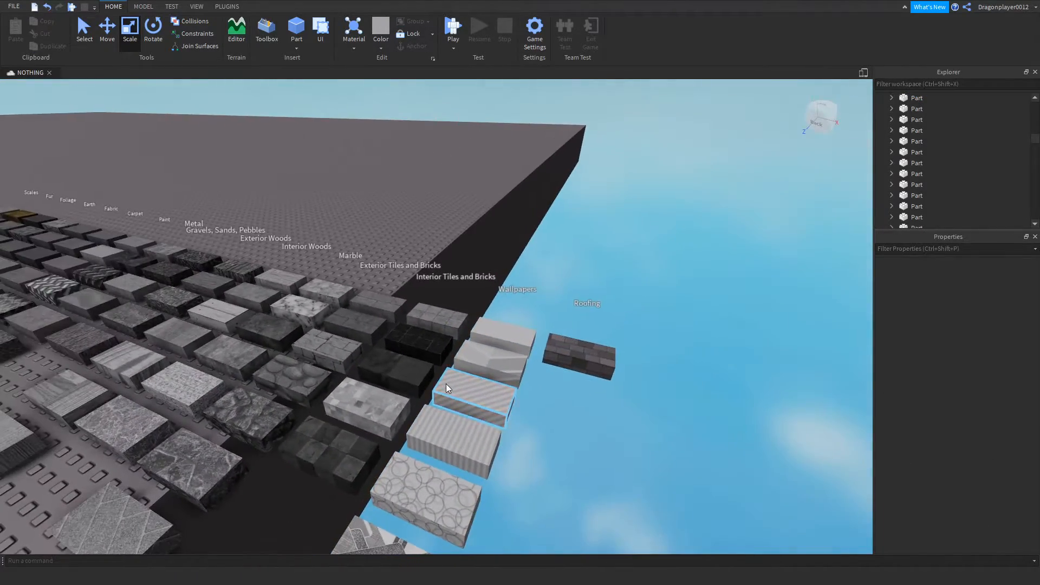
Copy all six Texture objects from the dark checkered Interior Tiles and Bricks sample.
left_click(433, 373)
key("a")
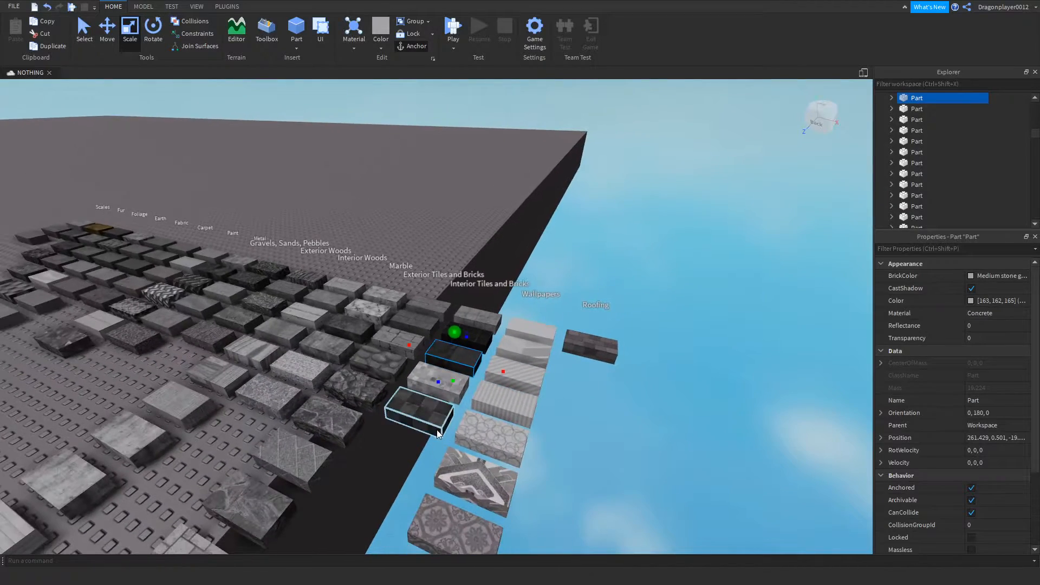
key("w")
left_click(891, 217)
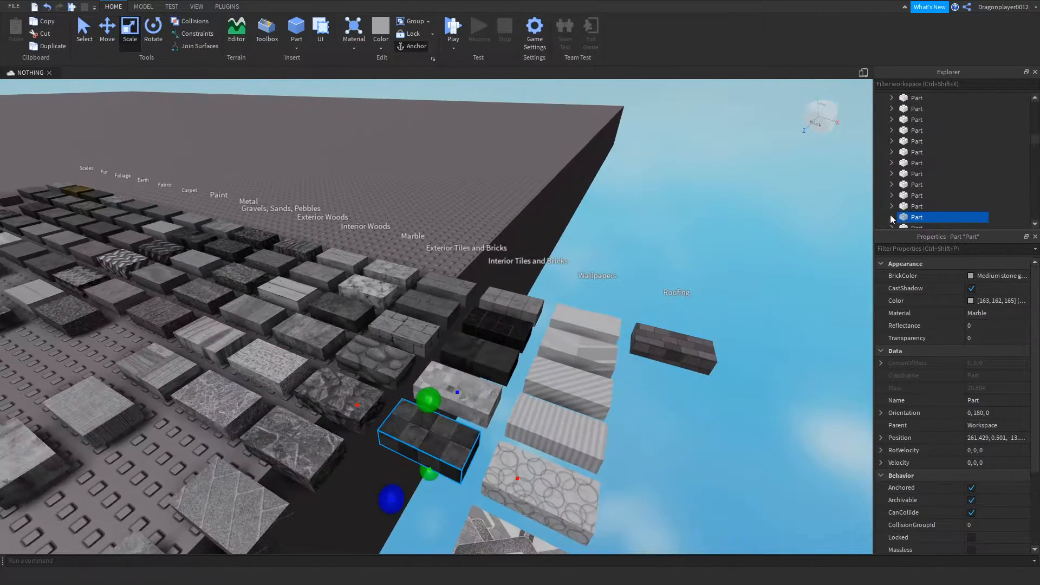
scroll(918, 216, "down", 1)
left_click(918, 196)
scroll(929, 163, "down", 3)
left_click(928, 130, "shift")
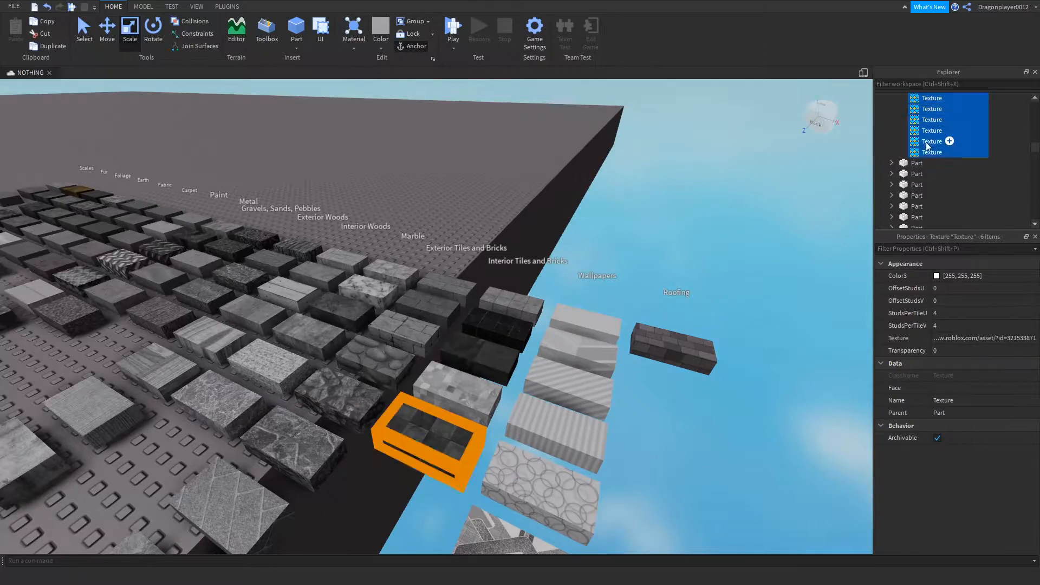
right_click(927, 132)
left_click(932, 155)
Paste the copied textures into the large flat anchored slab.
key("a")
right_click_drag(677, 235, 549, 162)
key("w")
left_click(464, 248)
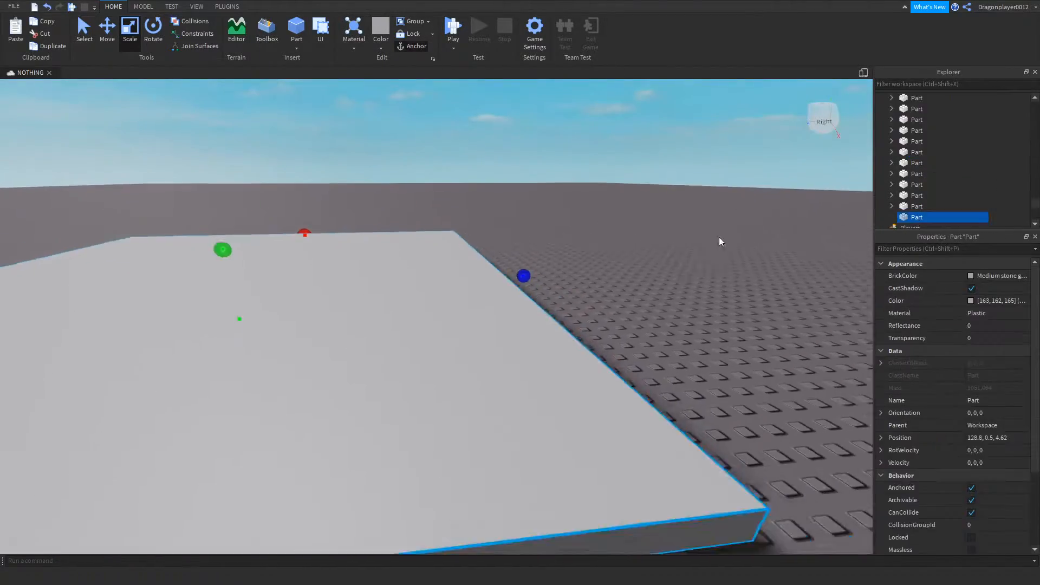
right_click(920, 217)
left_click(943, 242)
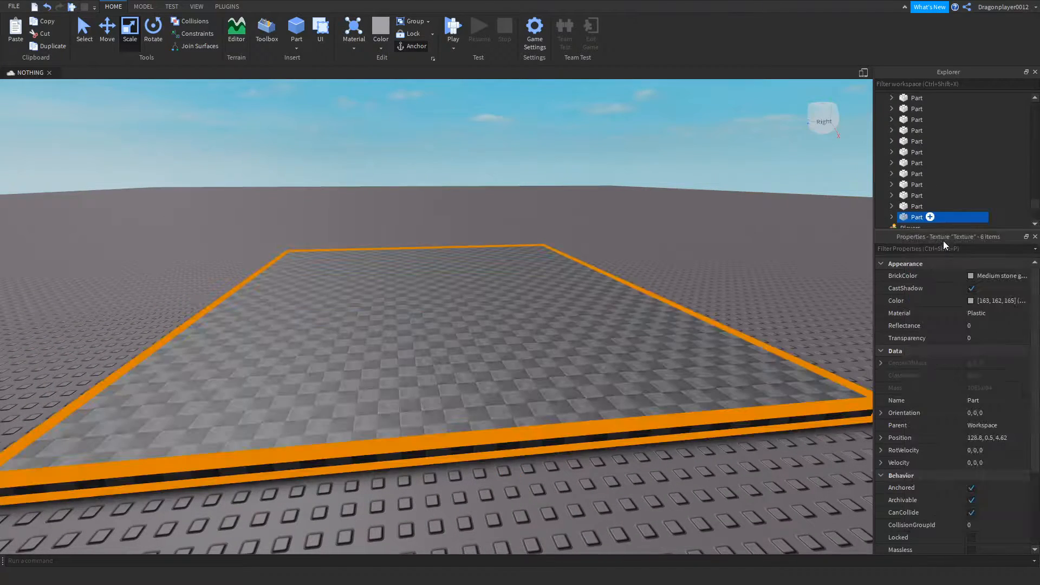
Examine the checkered texture on the slab with the slab selected.
left_click(688, 214)
key("w")
left_click(698, 219)
key("s")
key("d")
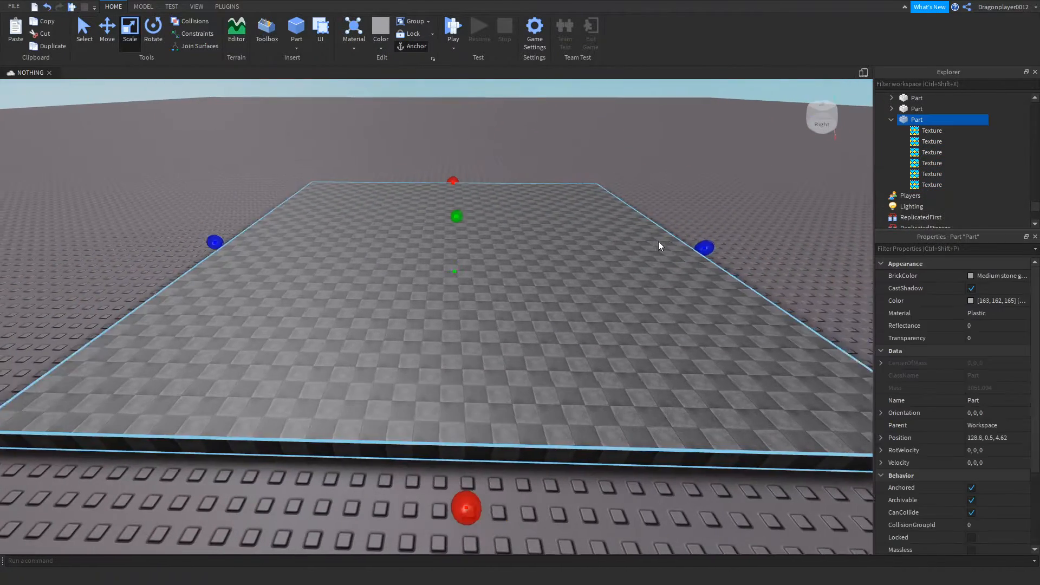
scroll(986, 326, "up", 3)
scroll(987, 313, "down", 3)
scroll(990, 313, "up", 1)
scroll(989, 313, "up", 5)
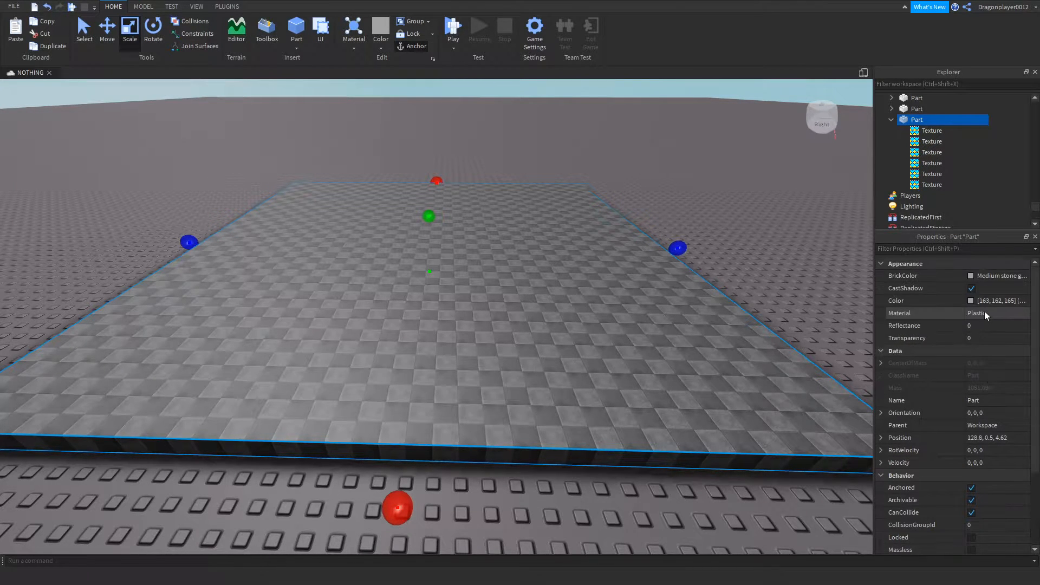
Set StudsPerTileU and StudsPerTileV to 5 for all six textures of the slab.
left_click(927, 134)
left_click(931, 174, "shift")
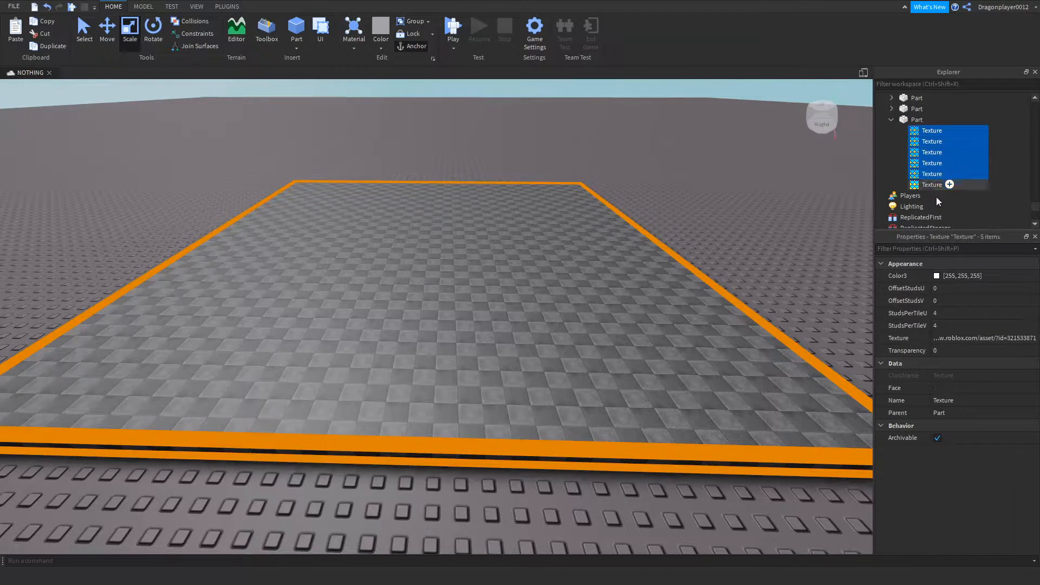
left_click(960, 315)
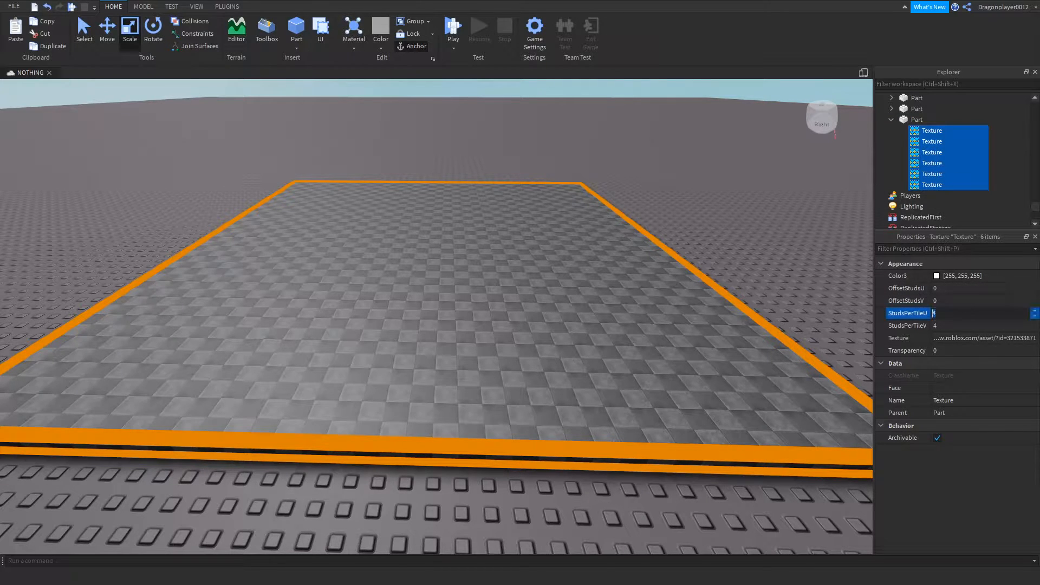
type("5")
key("Return")
left_click(945, 325)
type("5")
key("Return")
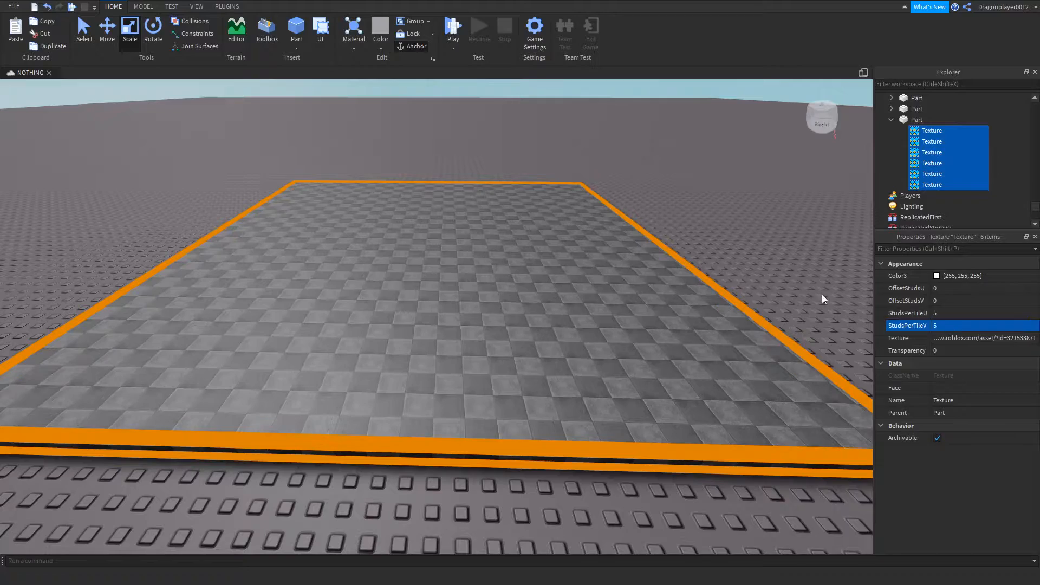
Rescale the textured slab's length and width several times to test how the checkered pattern tiles.
left_click(678, 266)
key("f")
left_click_drag(532, 232, 622, 202)
left_click_drag(626, 253, 596, 241)
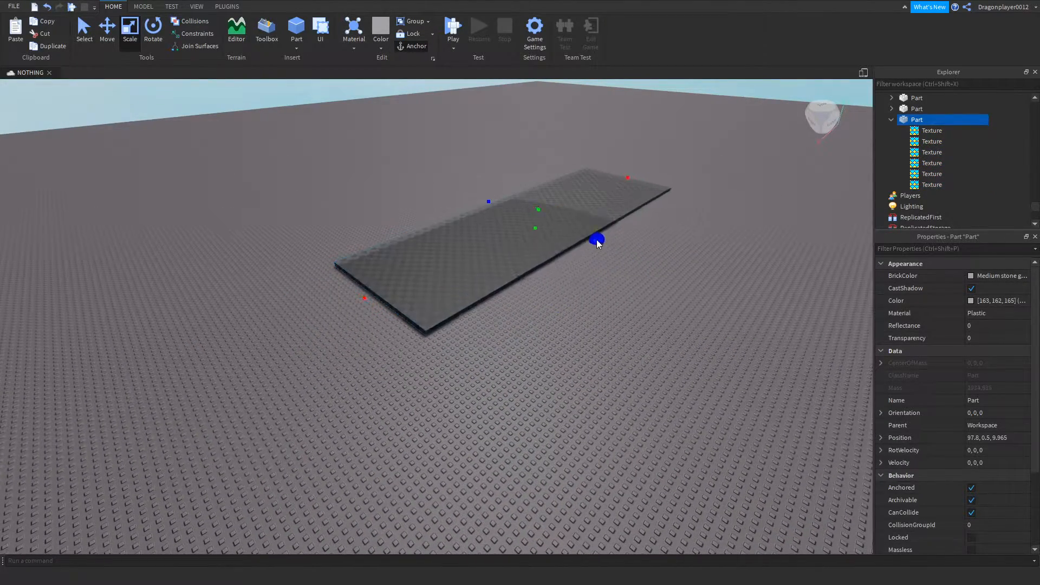
left_click_drag(627, 185, 577, 202)
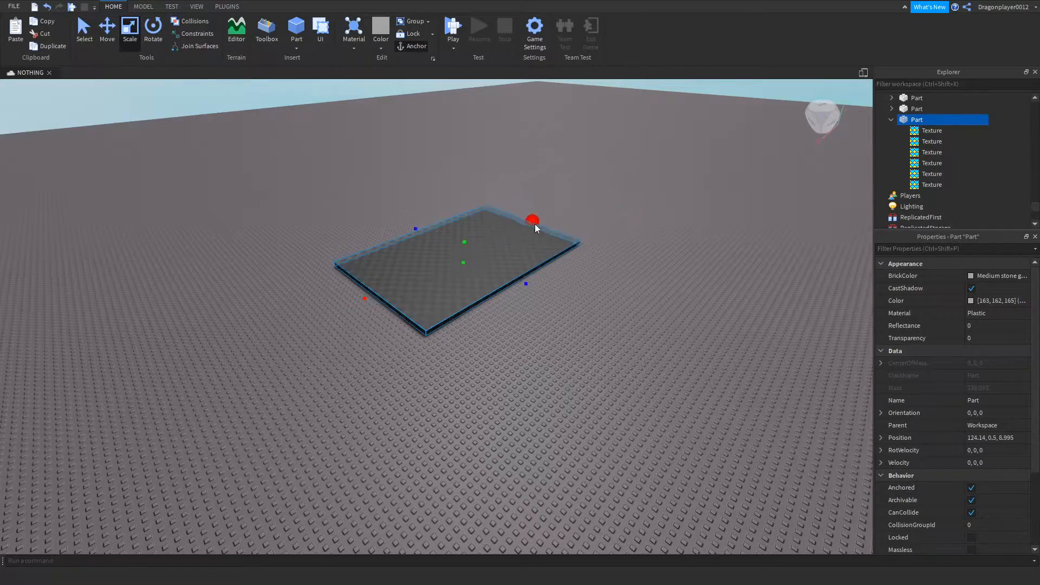
left_click_drag(524, 282, 581, 308)
scroll(462, 211, "up", 5)
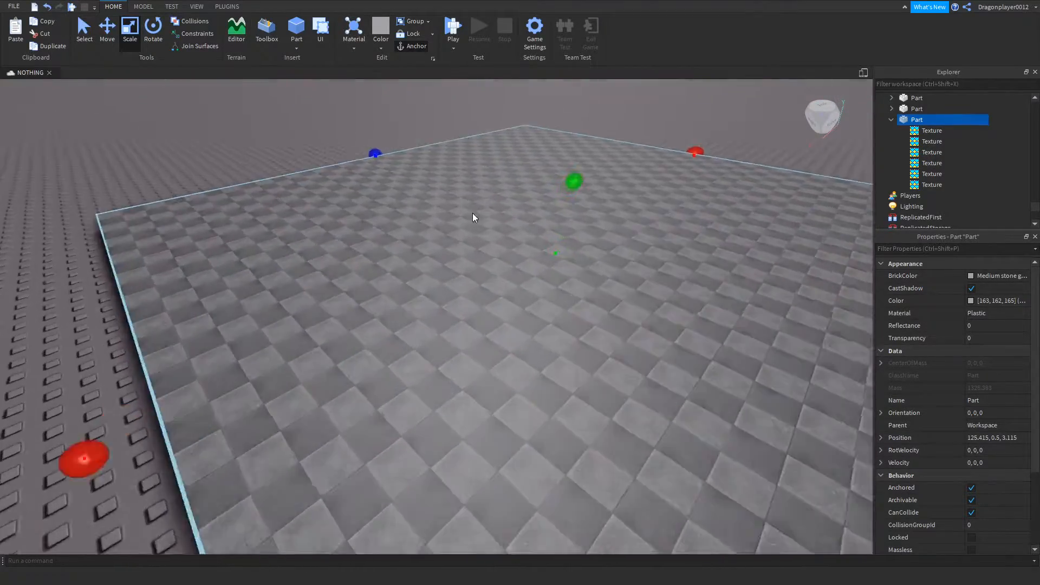
scroll(475, 217, "down", 5)
Scale the textured slab down into a smaller, roughly square floor.
left_click_drag(472, 228, 547, 294)
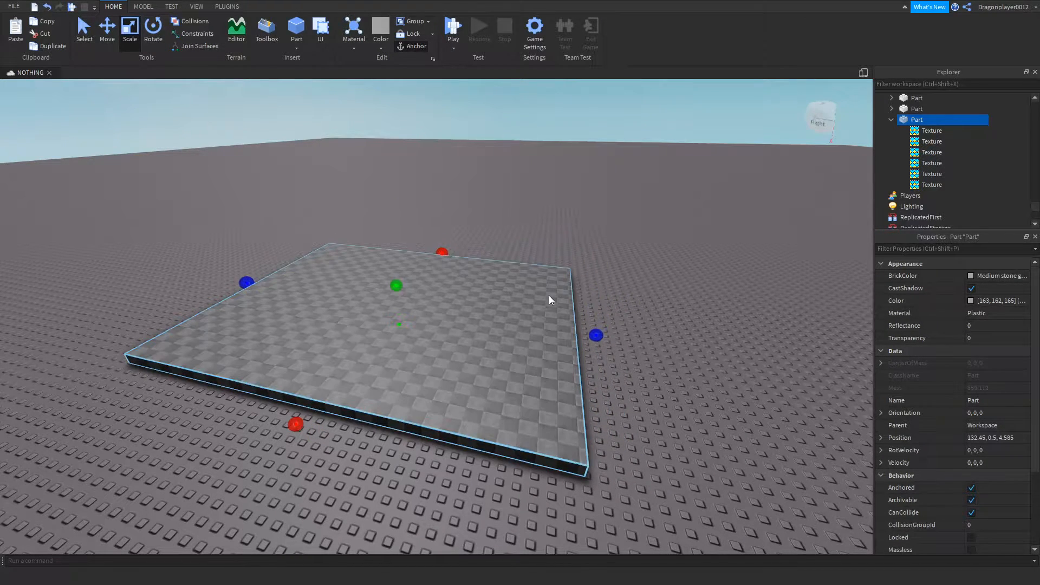
left_click_drag(589, 330, 581, 328)
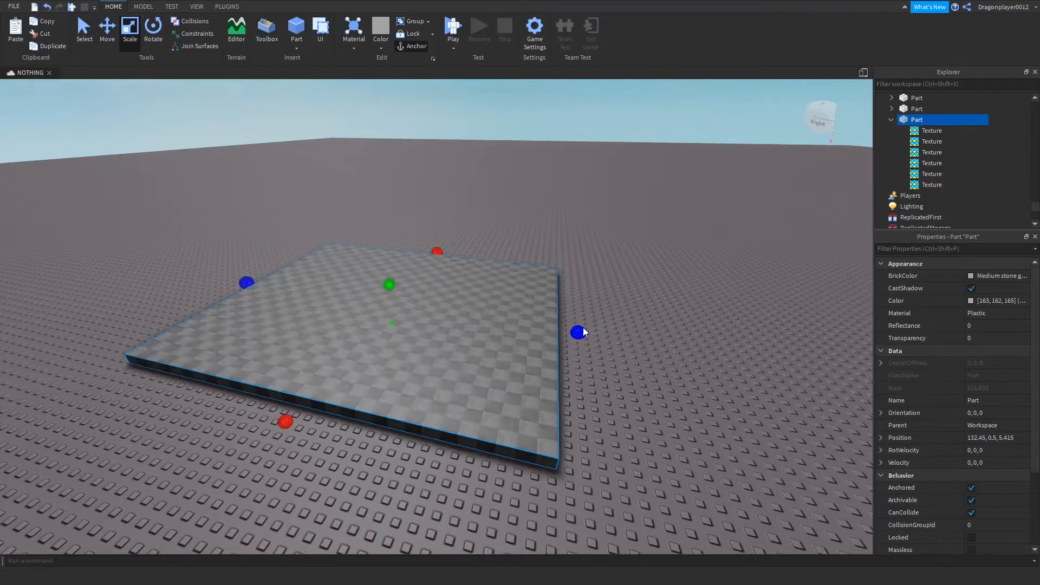
scroll(612, 304, "up", 5)
scroll(480, 255, "down", 4)
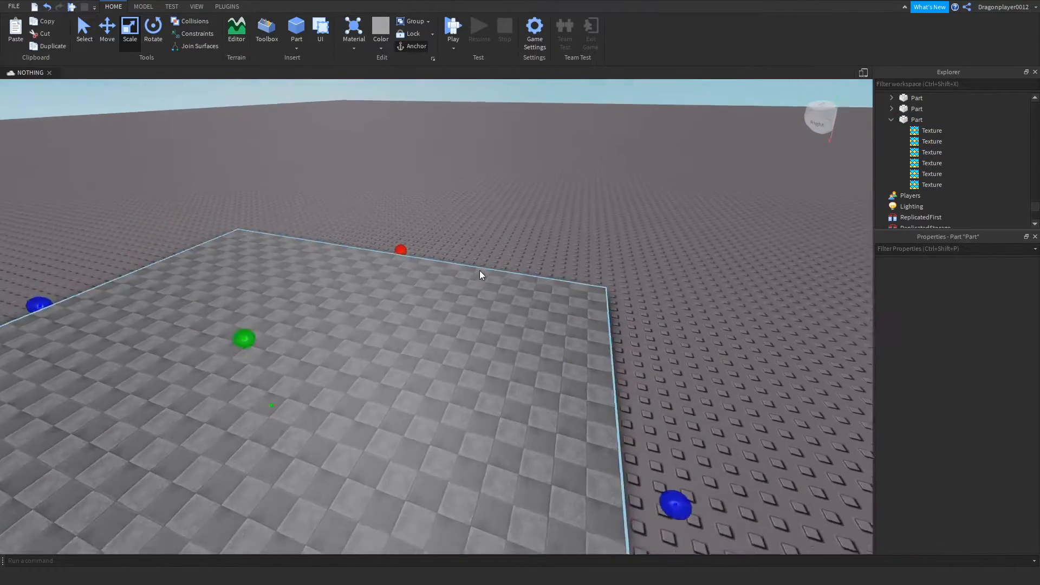
right_click_drag(561, 255, 564, 253)
Insert a block part and move it to a corner of the checkered floor.
scroll(629, 262, "up", 10)
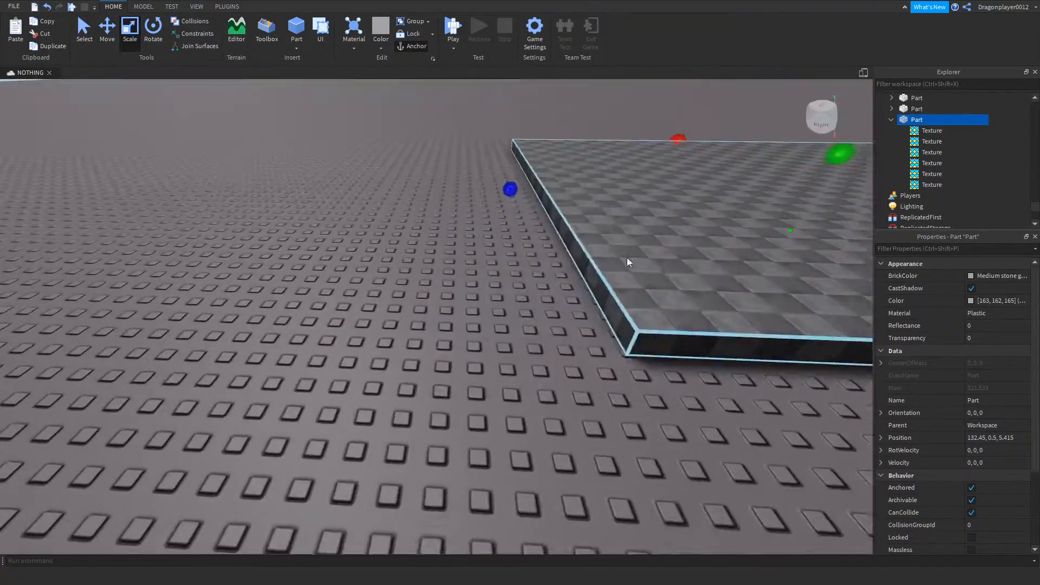
left_click(297, 31)
left_click(107, 28)
left_click_drag(477, 305, 602, 314)
scroll(447, 248, "down", 1)
scroll(447, 248, "down", 1)
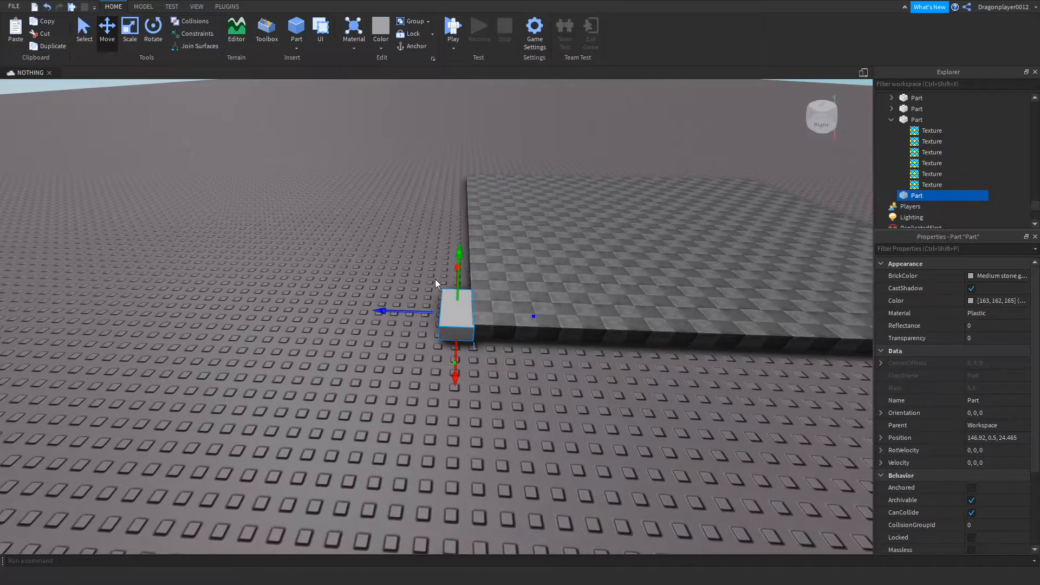
left_click_drag(414, 310, 454, 208)
right_click_drag(454, 208, 482, 241)
Scale the block into a tall, thin wall spanning one full edge of the checkered floor.
left_click_drag(349, 292, 625, 256)
key("d")
key("s")
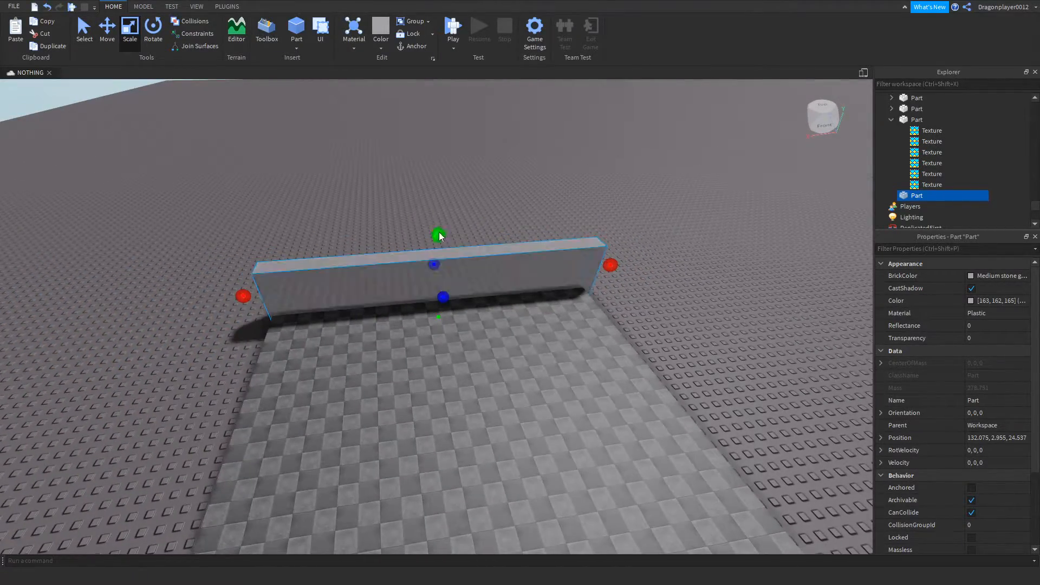
left_click_drag(437, 233, 457, 170)
left_click_drag(619, 241, 611, 242)
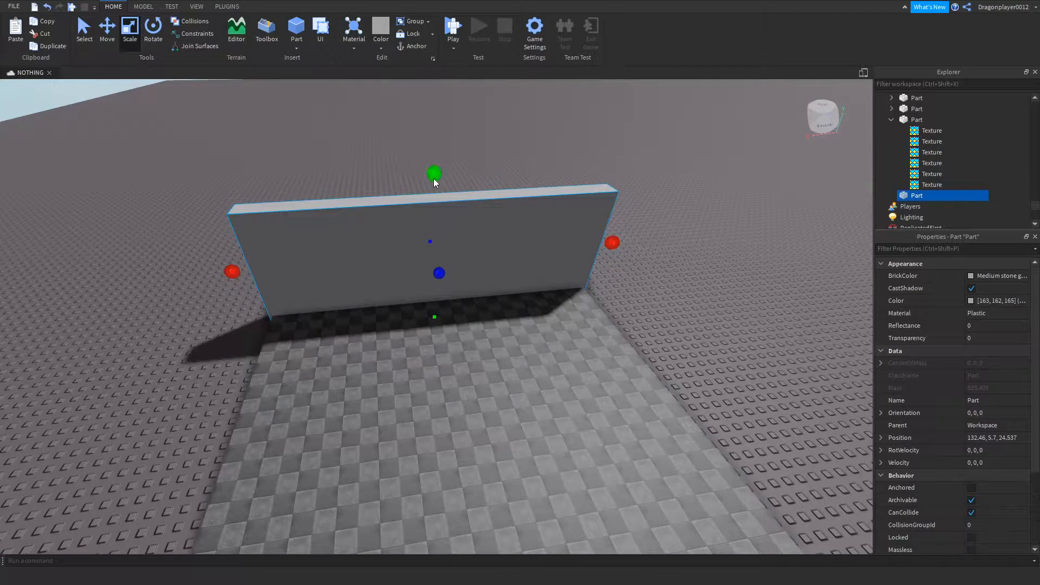
left_click_drag(433, 179, 434, 145)
left_click(511, 327)
left_click(681, 322)
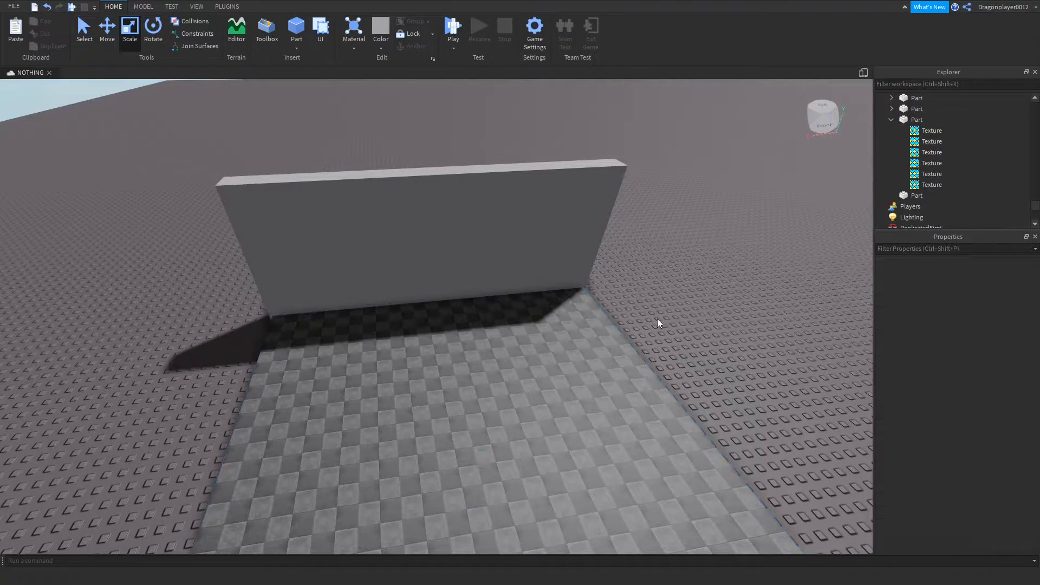
Select the checkered floor's six textures to review their properties, and clear the selection.
right_click_drag(628, 323, 621, 324)
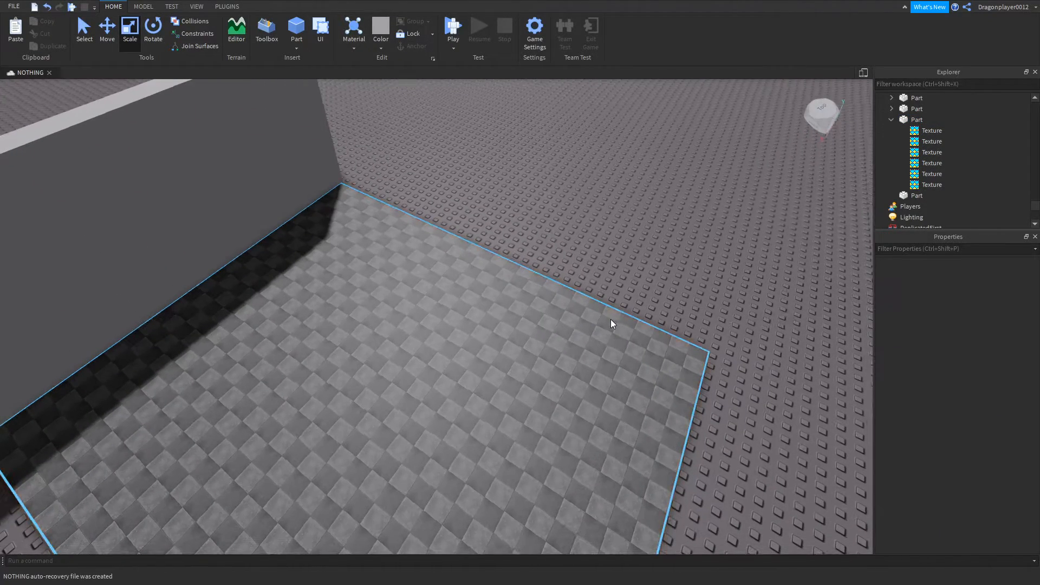
left_click(458, 272)
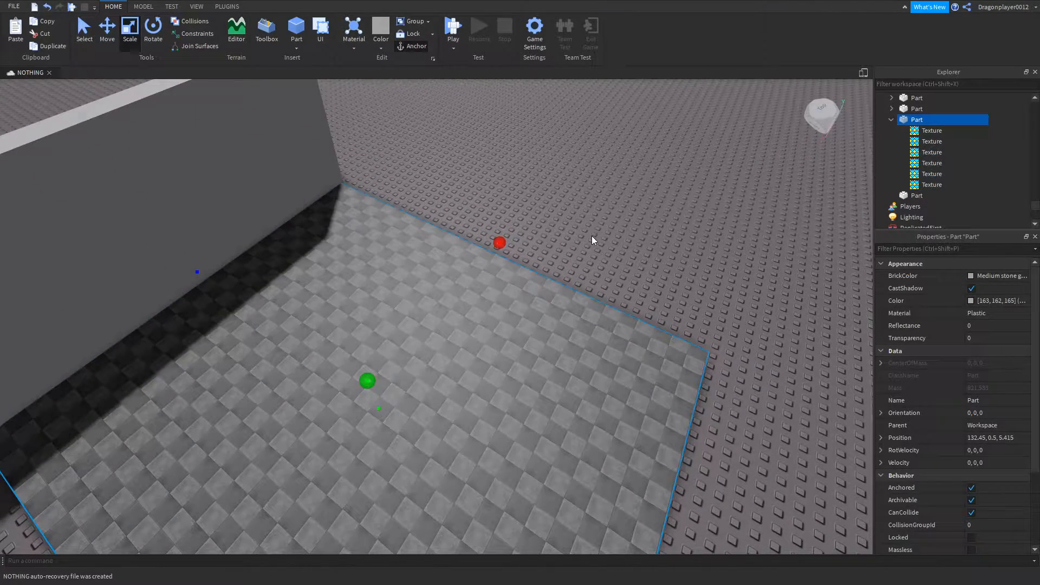
left_click(591, 236)
left_click(499, 306)
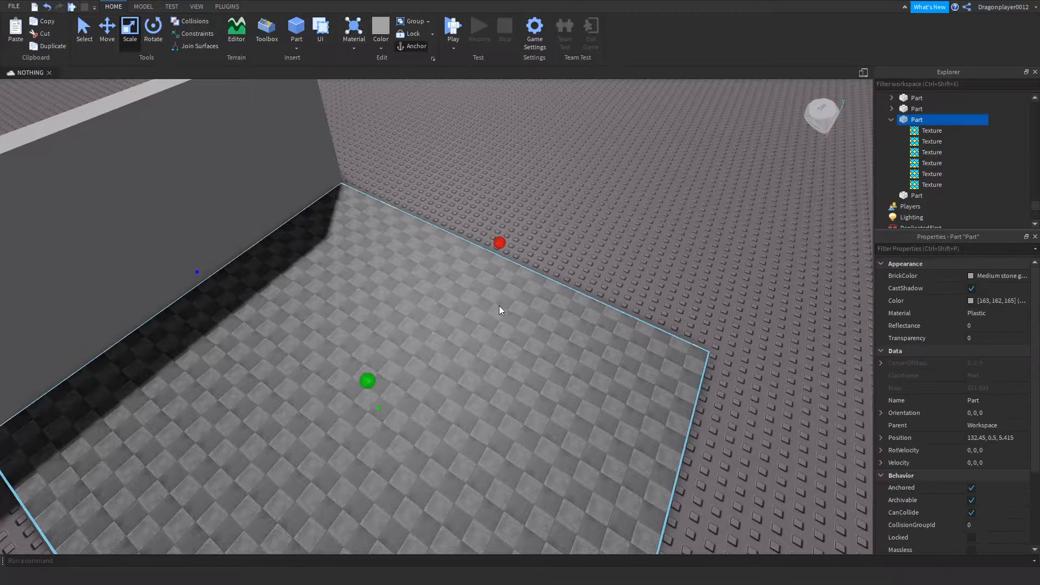
left_click(925, 134)
left_click(928, 184, "shift")
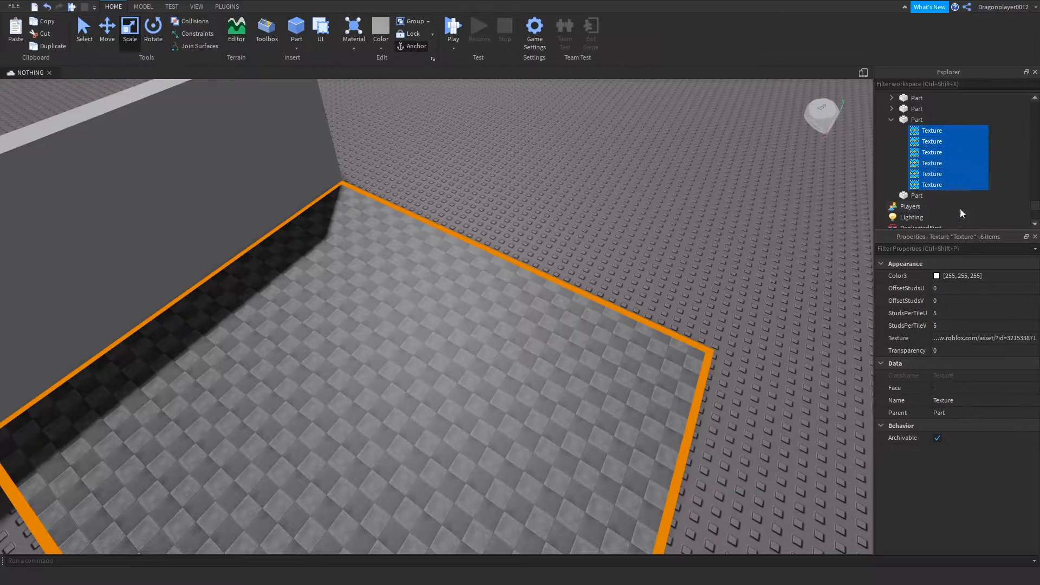
left_click(662, 257)
right_click_drag(681, 252, 674, 251)
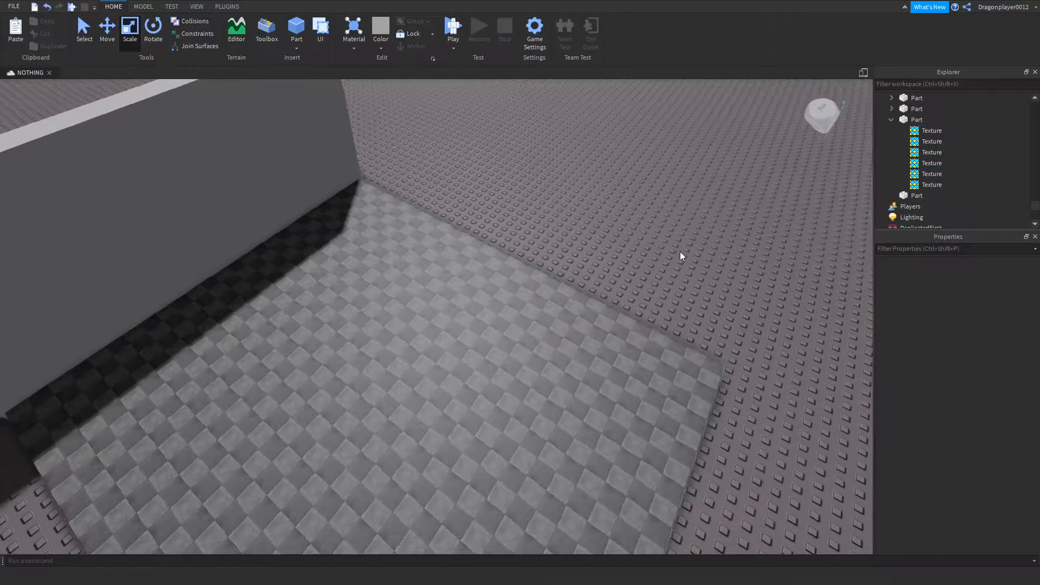
Insert another block part beside the checkered floor and scale it into a large, flat square slab.
key("d")
right_click_drag(515, 218, 460, 217)
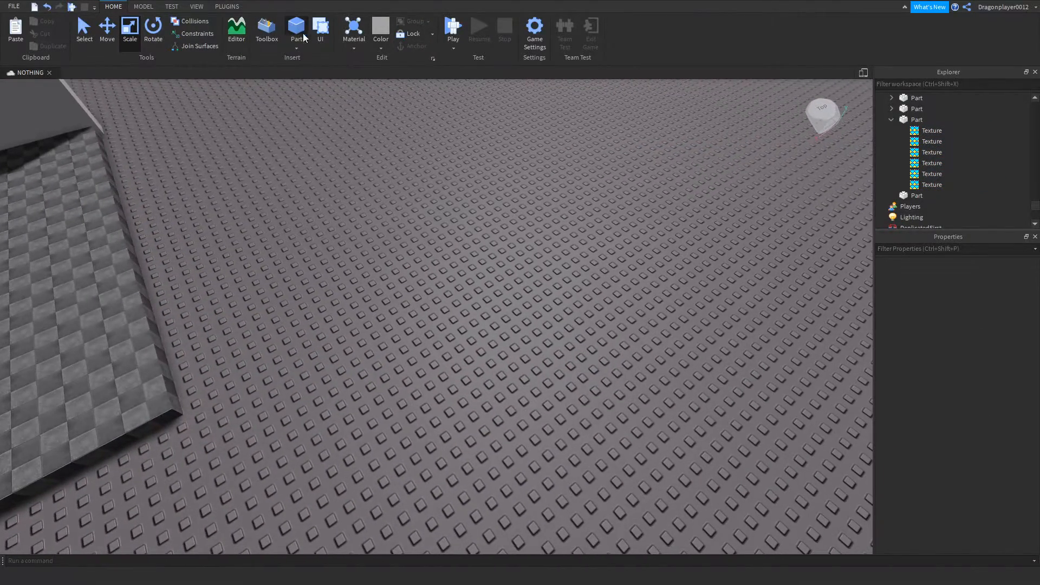
left_click(297, 30)
key("s")
key("d")
left_click_drag(462, 345, 500, 518)
left_click_drag(332, 390, 557, 293)
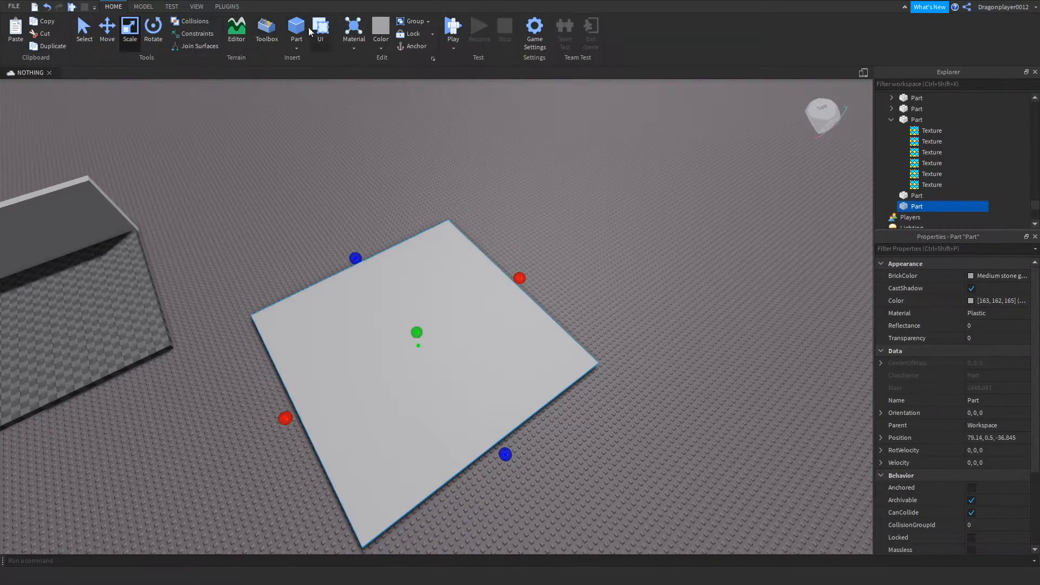
Open the Toolbox, switch it to the Images category and deselect the plain slab.
left_click(267, 33)
left_click(40, 107)
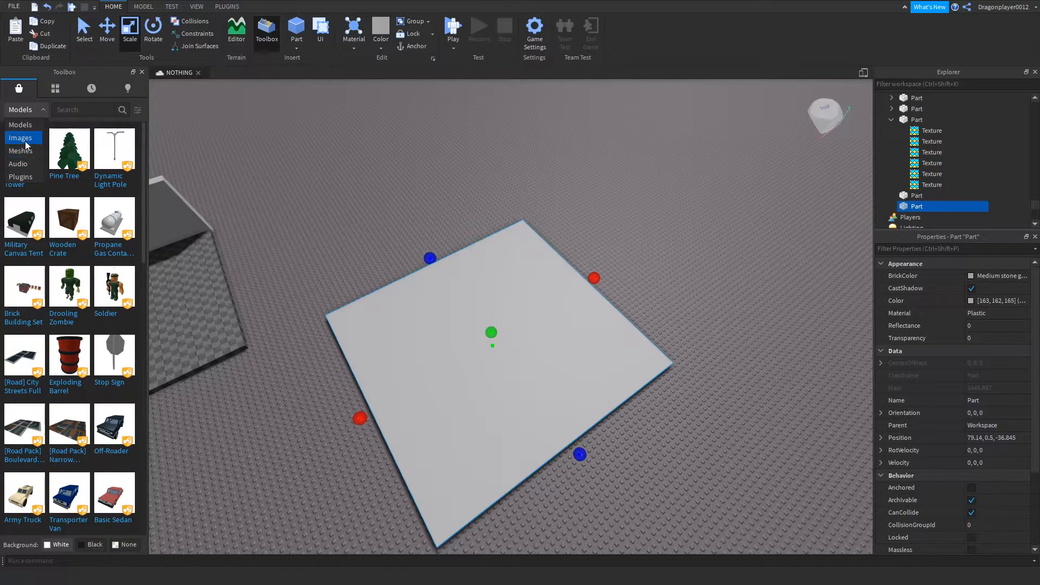
left_click(25, 138)
left_click(296, 129)
Apply the Outrageous Sword Pack image as a decal to the top of the plain slab.
right_click_drag(303, 167, 297, 170)
key("d")
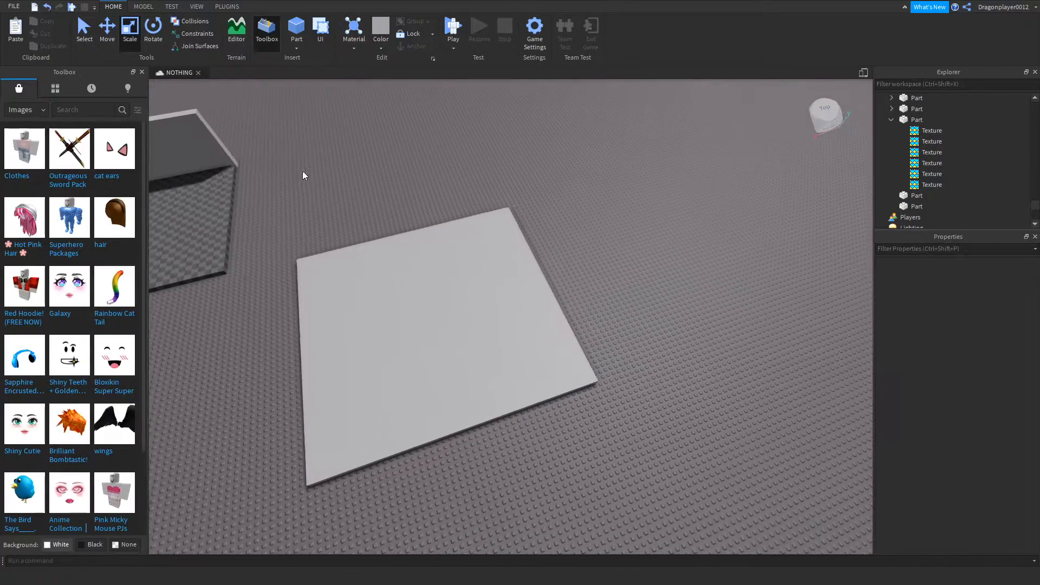
key("a")
left_click(87, 159)
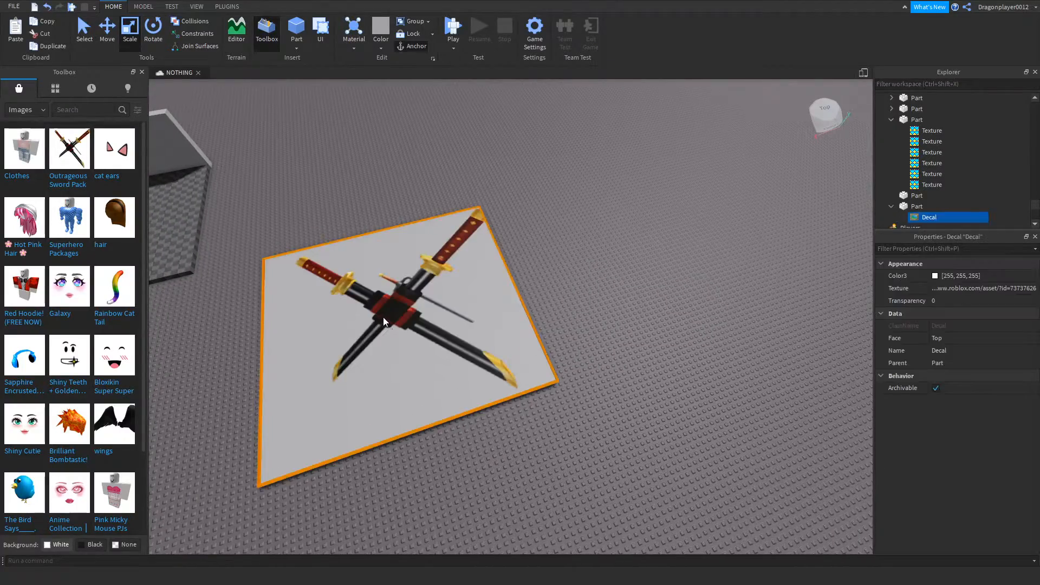
left_click(382, 317)
right_click_drag(424, 312, 417, 313)
scroll(417, 313, "up", 5)
scroll(434, 304, "down", 4)
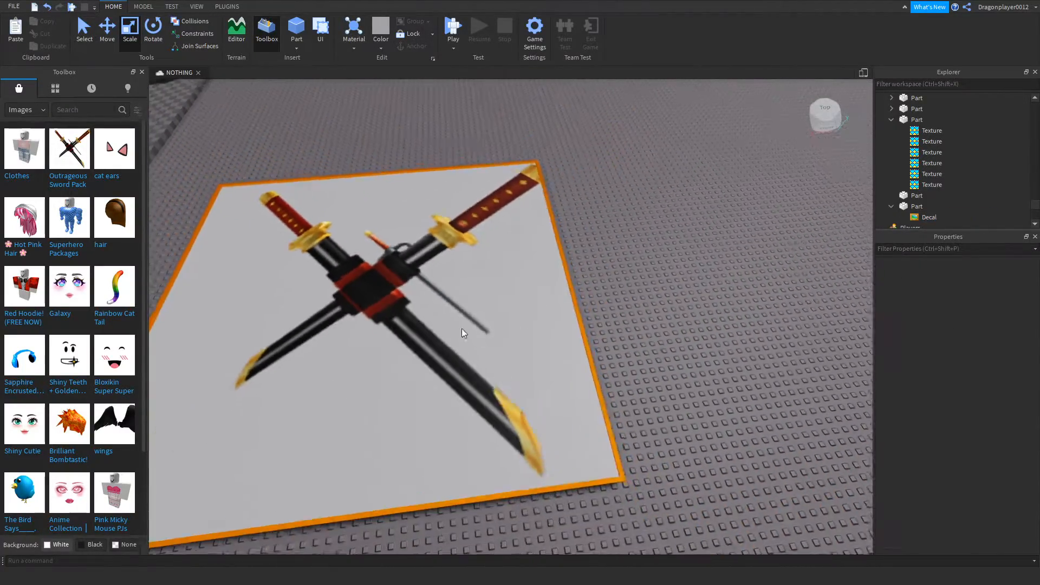
Delete the sword decal from the slab, and delete the slab itself.
scroll(424, 328, "down", 3)
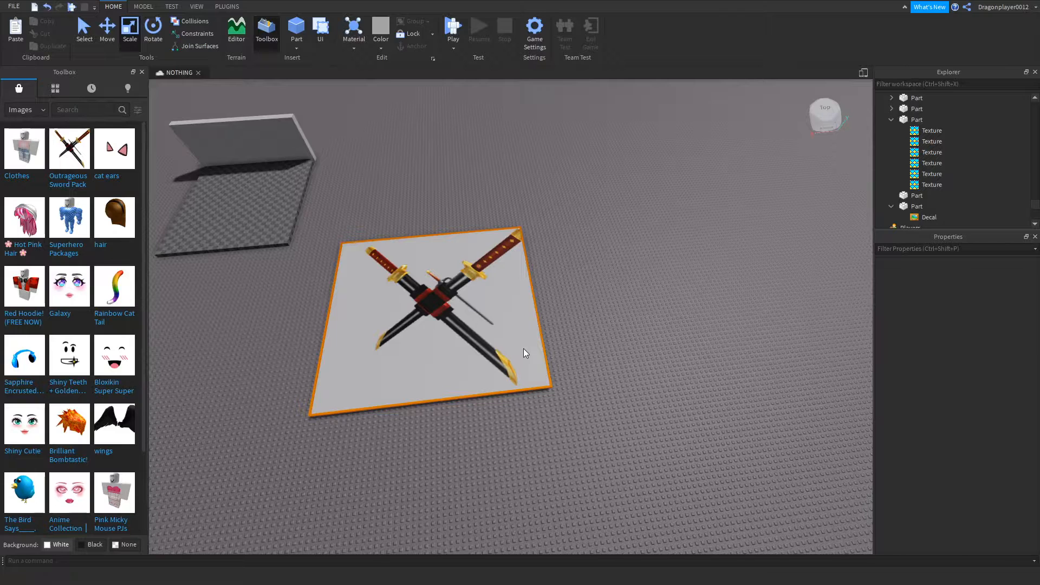
left_click(461, 321)
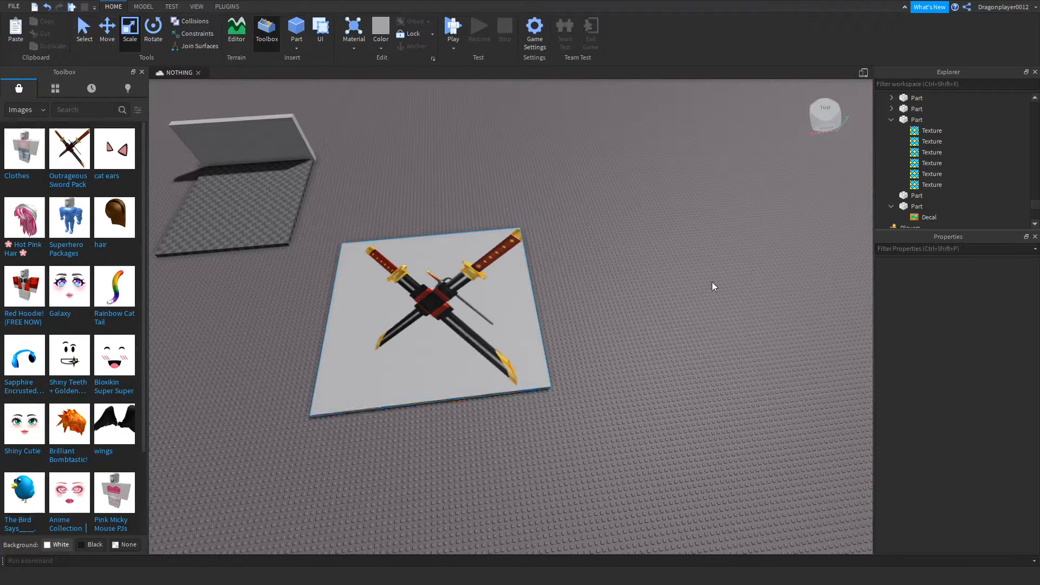
left_click(944, 216)
right_click(944, 216)
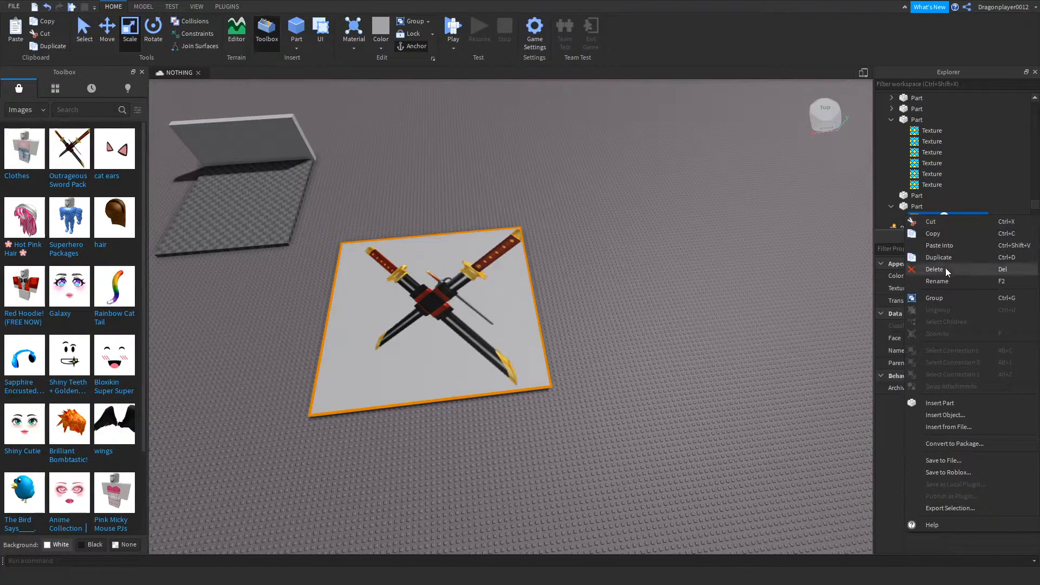
left_click(944, 268)
left_click(413, 275)
right_click(414, 275)
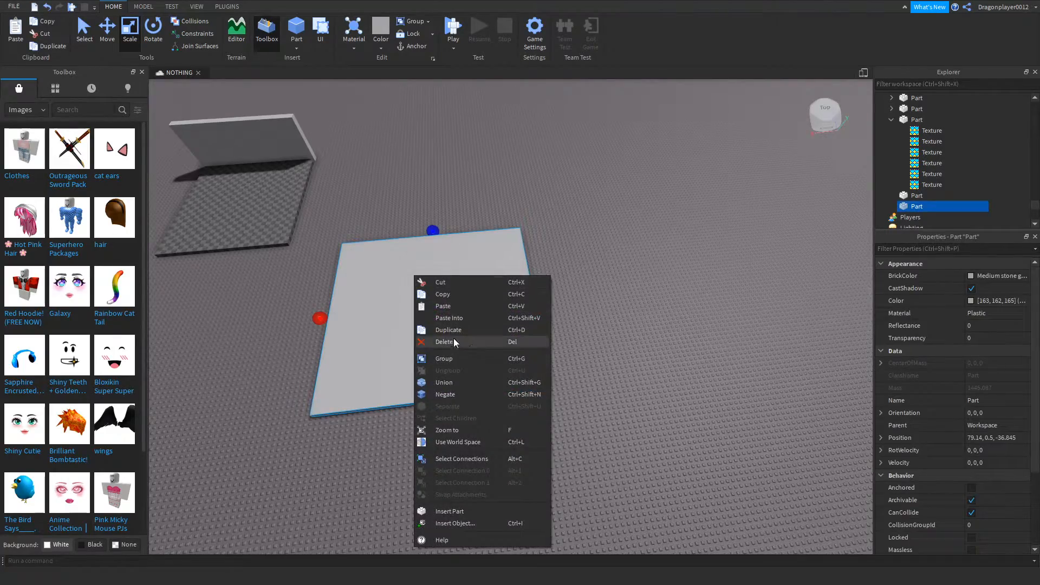
left_click(454, 339)
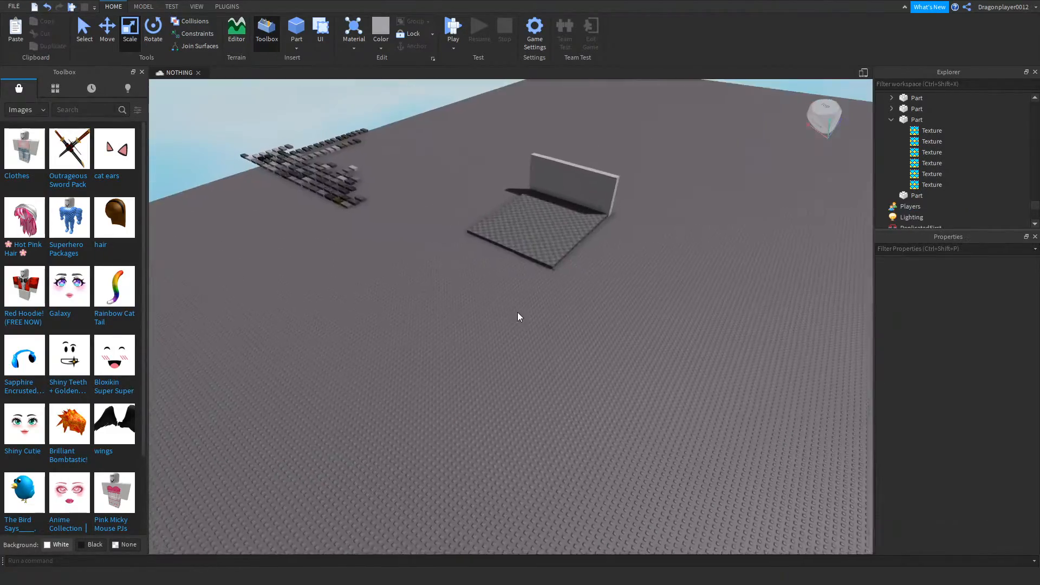
Switch the Toolbox category from Images to Models.
key("w")
key("a")
key("d")
left_click(25, 112)
left_click(21, 124)
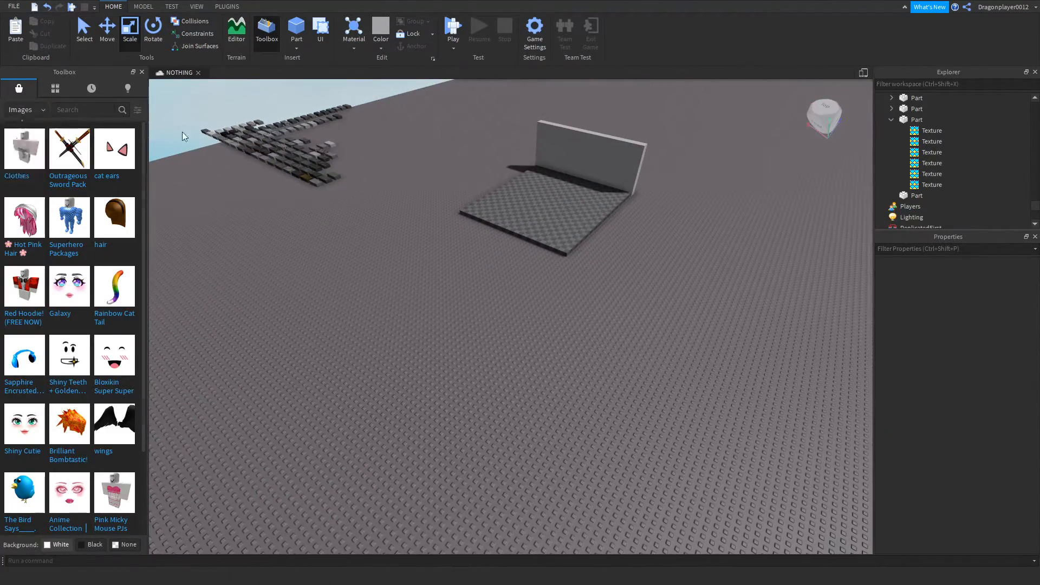
Select the wall behind the checkered floor and scale it upward to make it taller.
left_click(247, 132)
left_click(316, 105)
key("w")
right_click_drag(316, 106, 334, 106)
left_click(499, 161)
key("s")
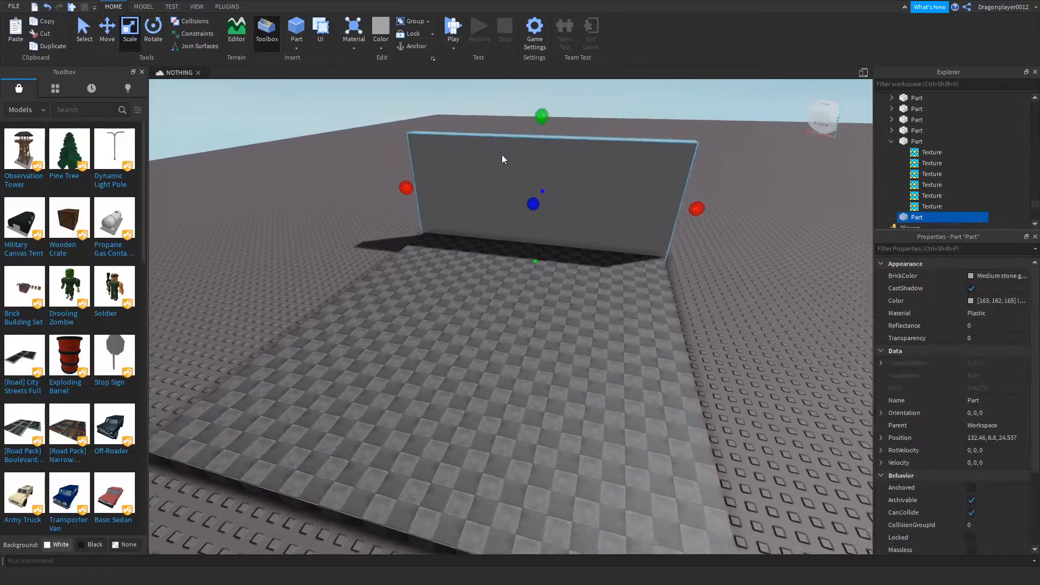
left_click_drag(534, 138, 527, 113)
left_click(107, 30)
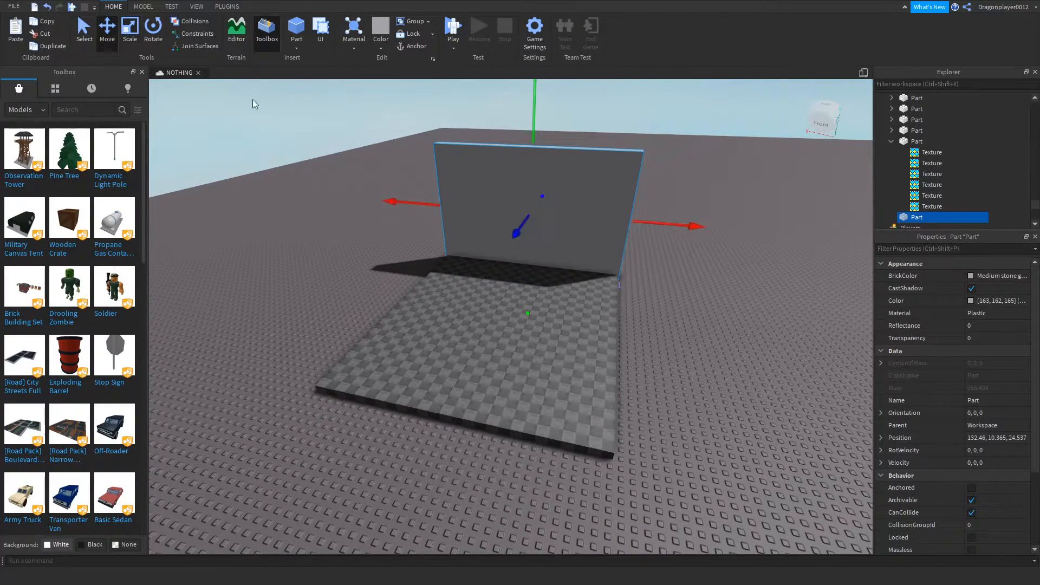
left_click(132, 31)
left_click_drag(534, 132, 534, 146)
Duplicate the back wall, rotate the copy 90 degrees, and fit it along the floor's side edge so it meets the back wall.
left_click(107, 30)
key("ctrl+d")
key("ctrl+r")
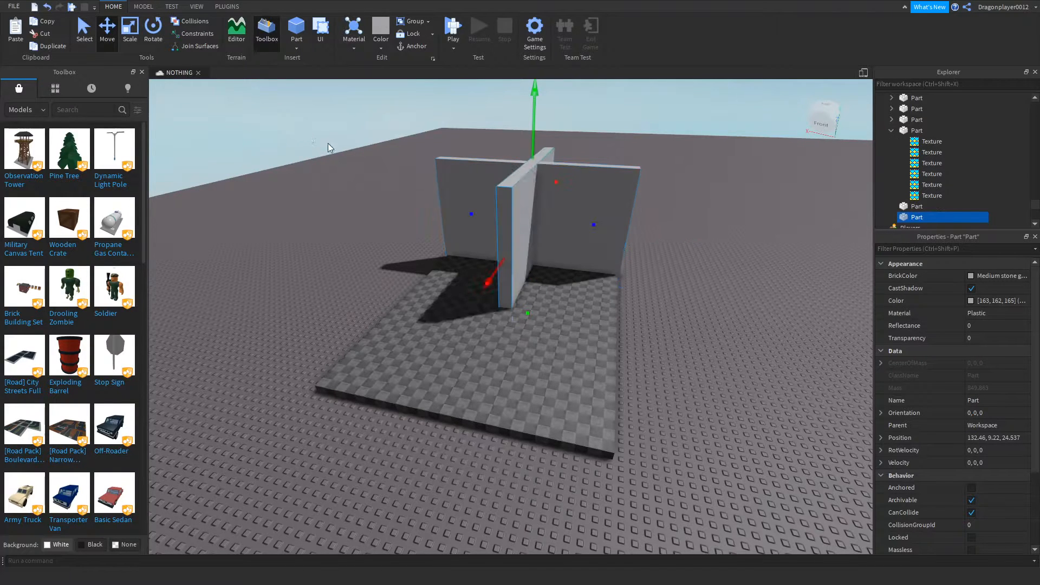
left_click_drag(469, 215, 389, 203)
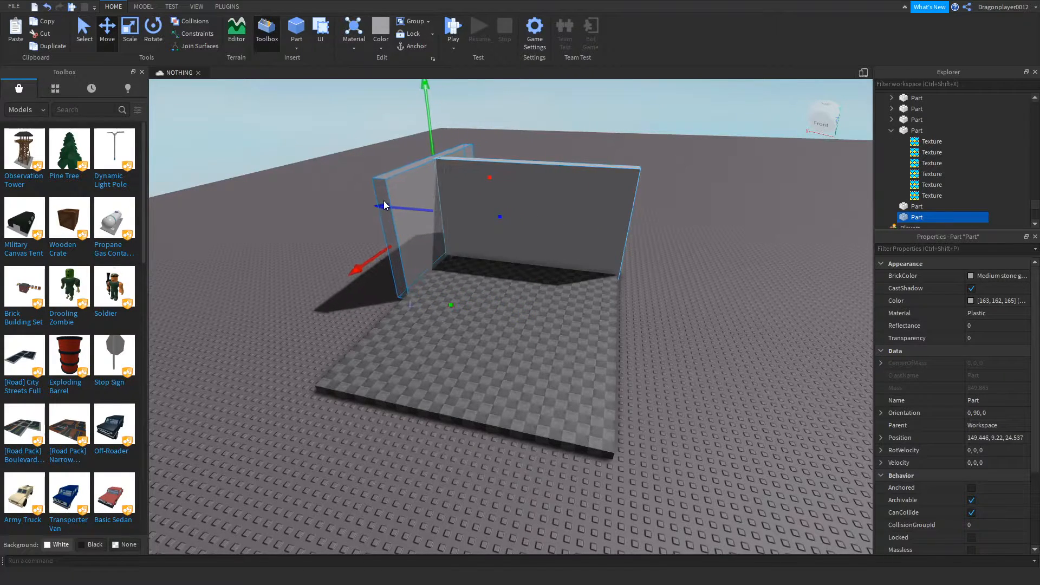
left_click_drag(372, 258, 270, 324)
key("d")
left_click(130, 32)
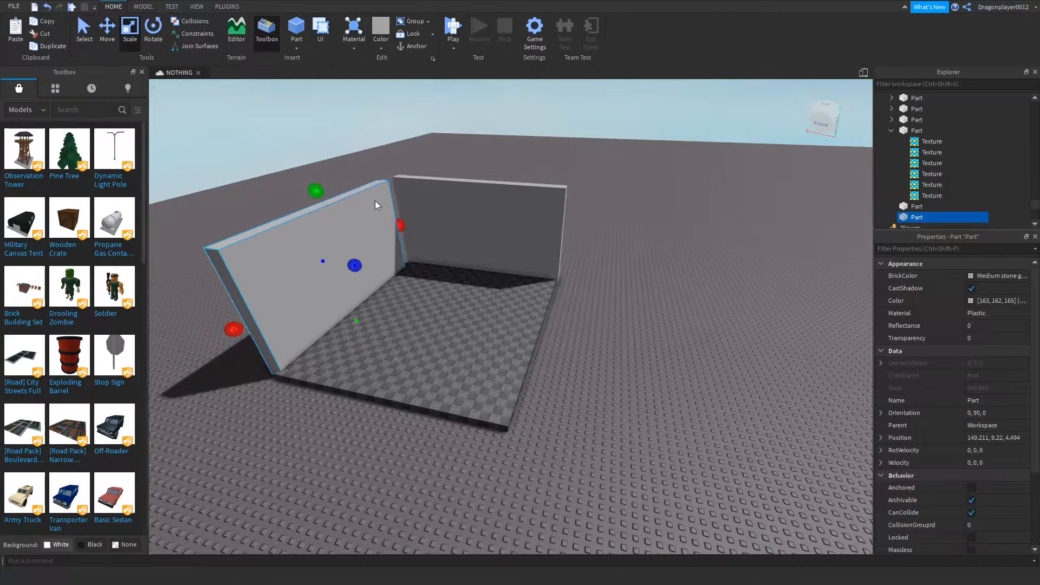
left_click_drag(401, 225, 407, 211)
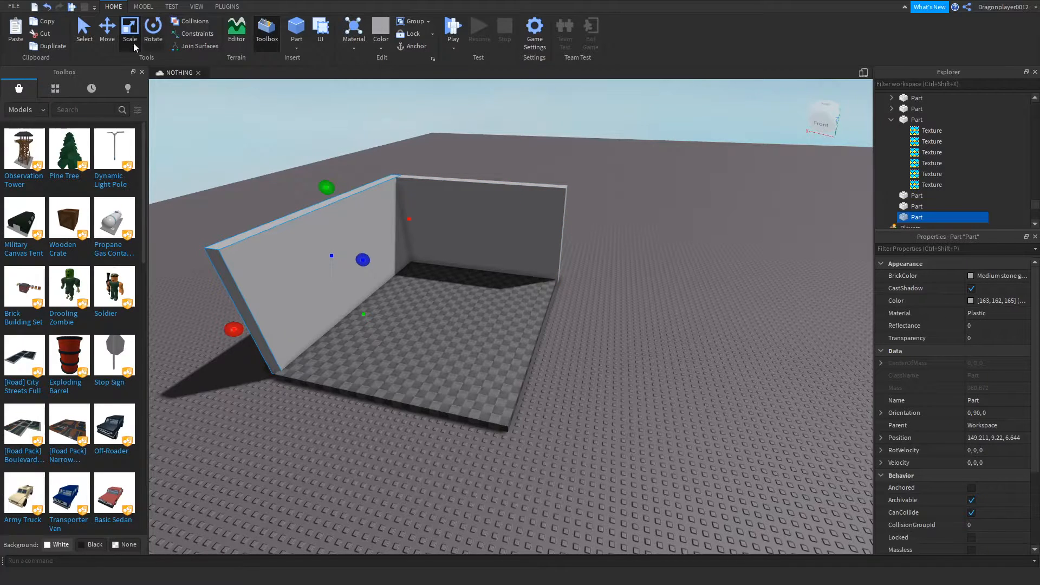
Duplicate the side wall onto the floor's opposite edge and the back wall onto the front edge to enclose the room.
left_click(108, 32)
left_click_drag(432, 252, 610, 299)
left_click(482, 209)
key("ctrl+d")
left_click_drag(454, 252, 292, 402)
left_click(294, 402)
scroll(446, 187, "up", 5)
right_click_drag(445, 187, 419, 227)
scroll(420, 228, "down", 8)
Select all four walls of the room, anchor them, and clear the selection.
left_click(446, 217)
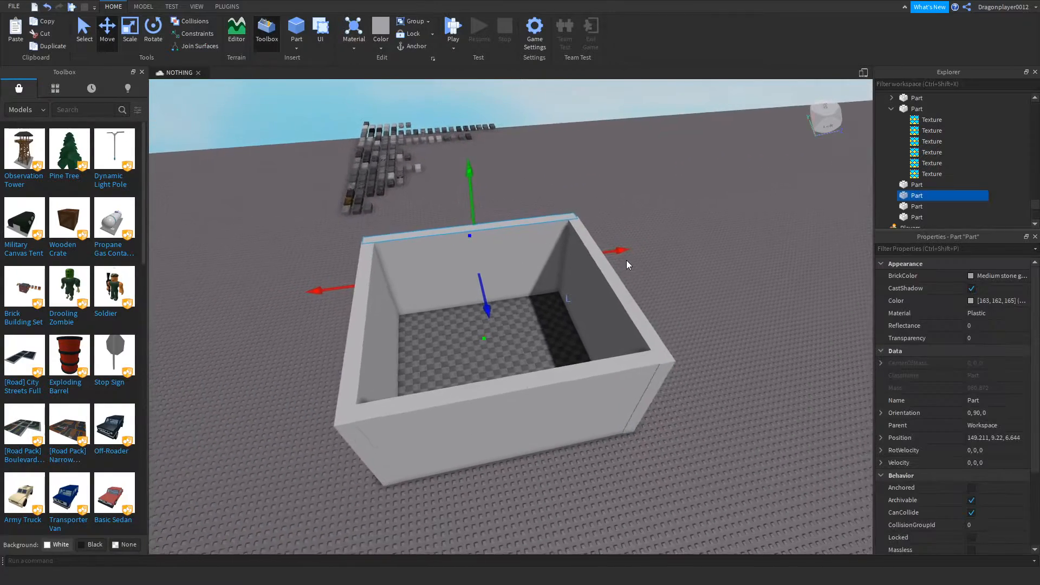
left_click(603, 304, "ctrl")
left_click(454, 355, "ctrl")
left_click(409, 320, "ctrl")
left_click(972, 488)
left_click_drag(778, 457, 411, 249)
scroll(924, 461, "down", 3)
left_click(724, 454)
Browse the texture pack and select the fine brick block near the end of the Exterior Tiles and Bricks row.
scroll(488, 197, "up", 10)
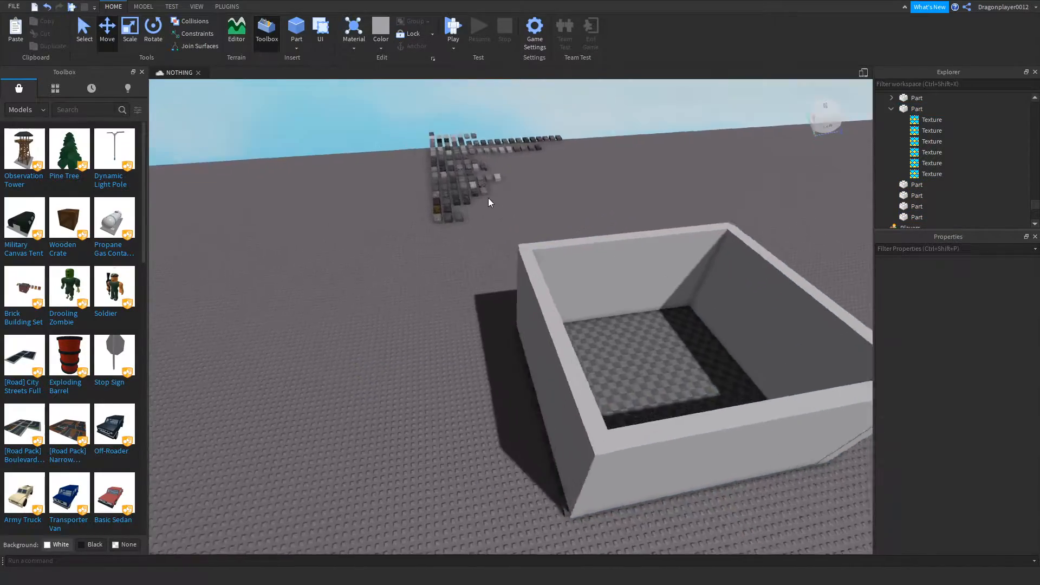
right_click_drag(515, 226, 539, 252)
key("d")
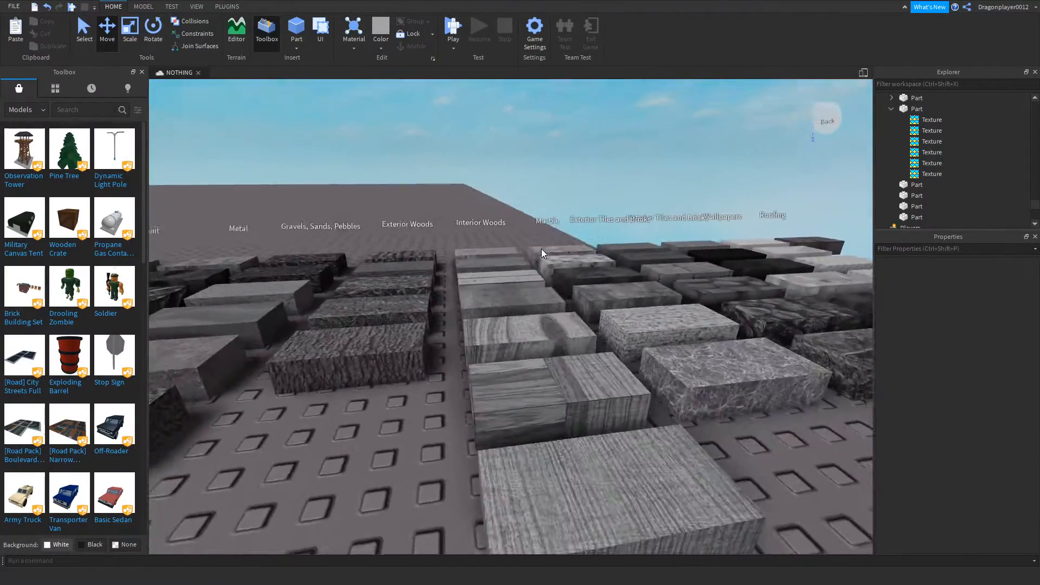
key("d")
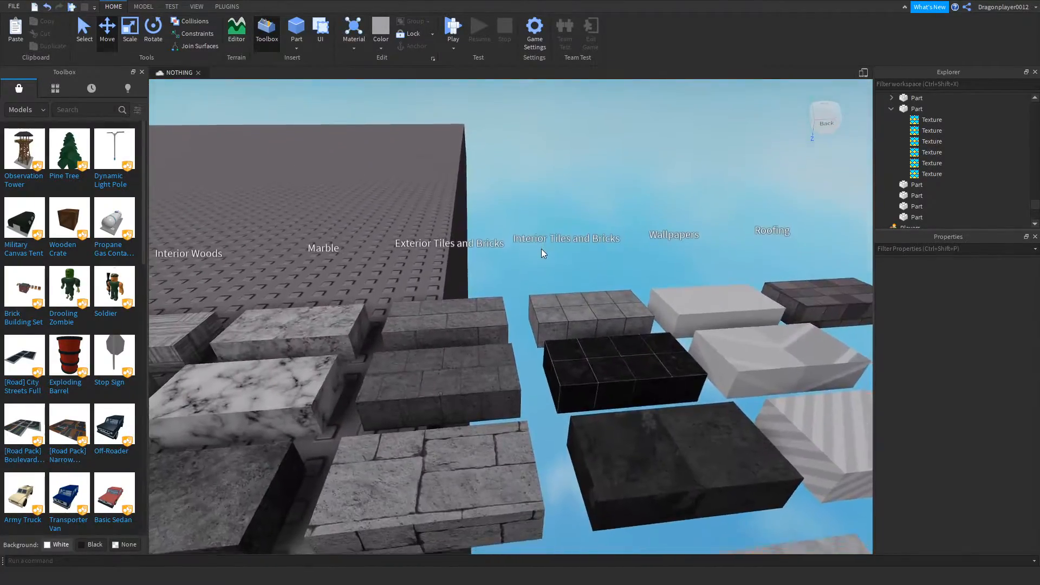
scroll(541, 249, "down", 6)
right_click_drag(541, 248, 626, 377)
scroll(509, 256, "up", 5)
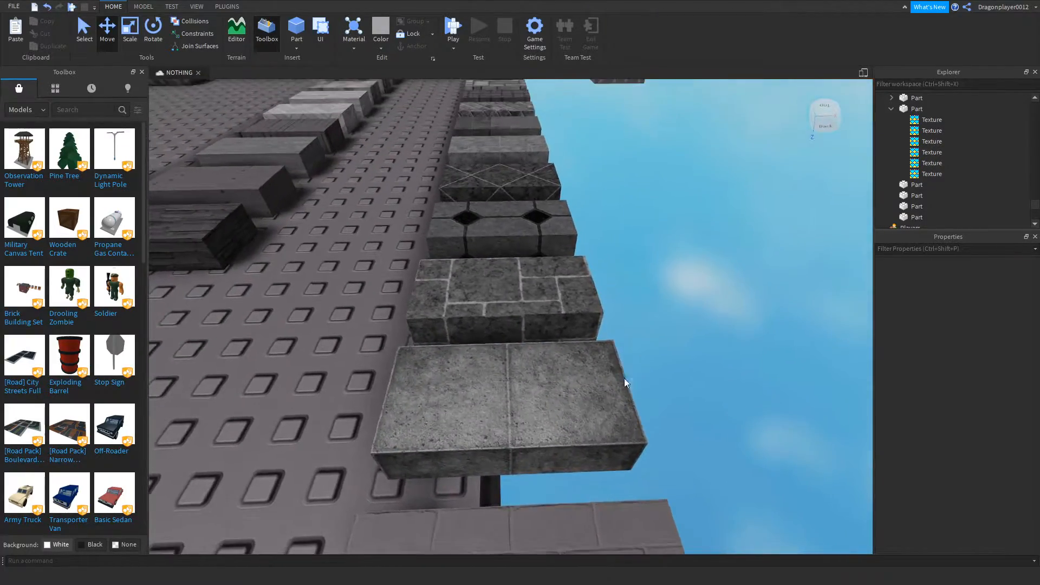
scroll(626, 376, "down", 2)
left_click(550, 458)
right_click_drag(565, 385, 778, 162)
Copy all six textures of the selected brick block.
left_click(891, 97)
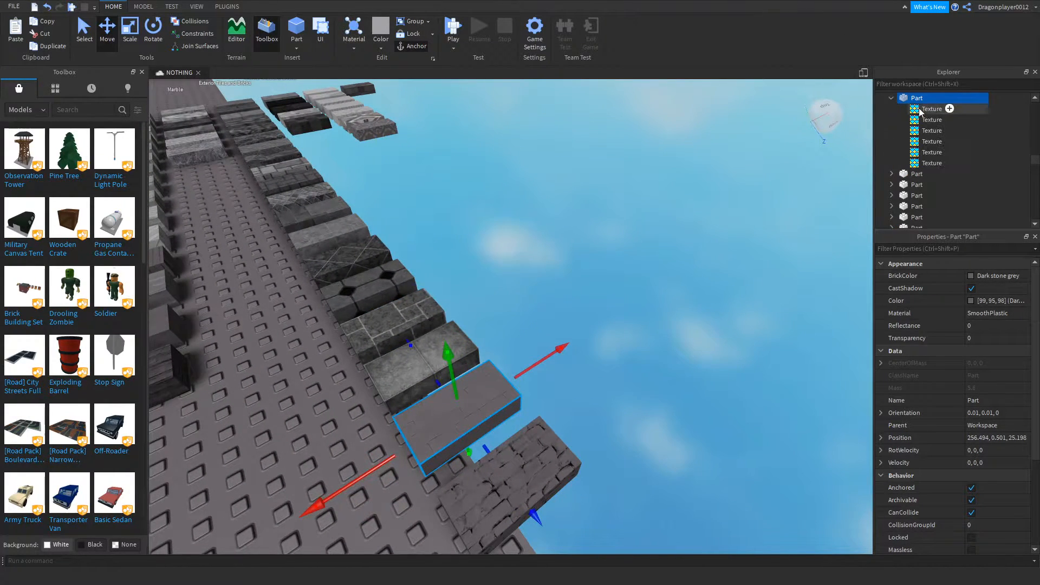
left_click(918, 108)
left_click(921, 161, "shift")
right_click(918, 141)
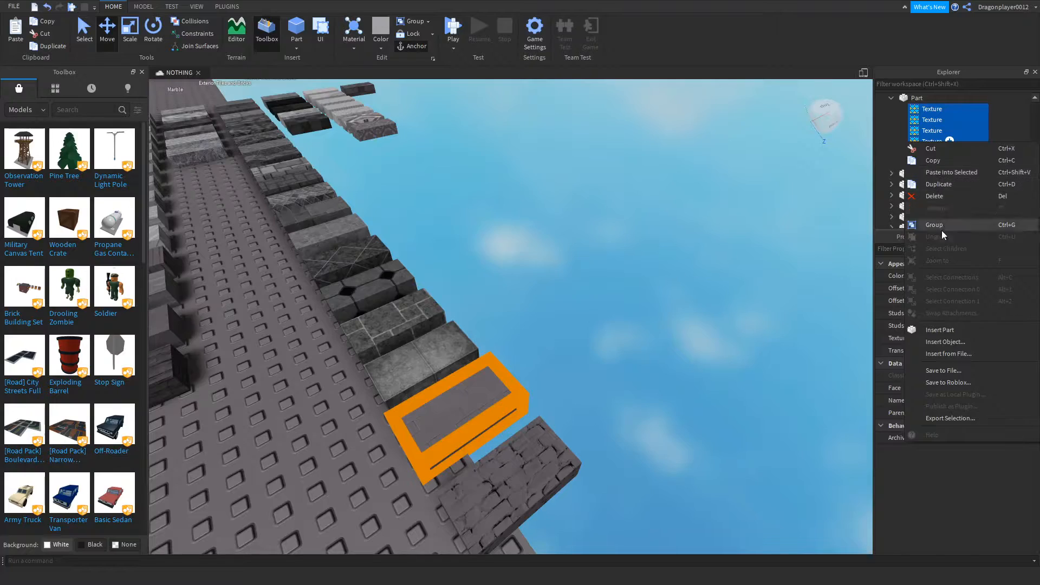
left_click(937, 160)
left_click(678, 183)
Select the room's four walls together and paste the copied brick textures into them.
right_click_drag(678, 183, 678, 183)
left_click(545, 194)
key("f")
right_click_drag(772, 184, 668, 233)
left_click(610, 284, "ctrl")
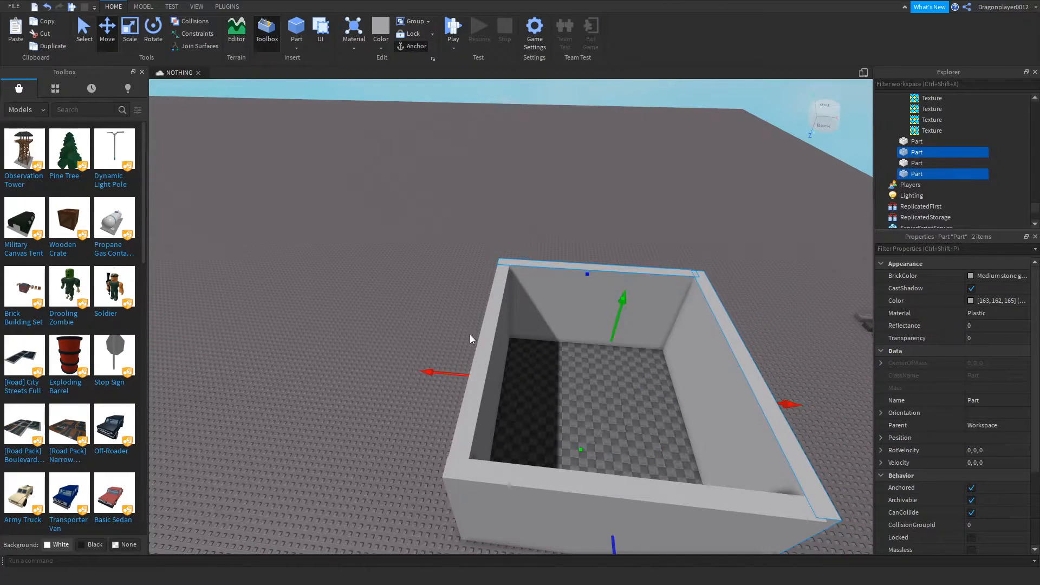
left_click(544, 501, "ctrl")
left_click(460, 471, "ctrl")
right_click(918, 167)
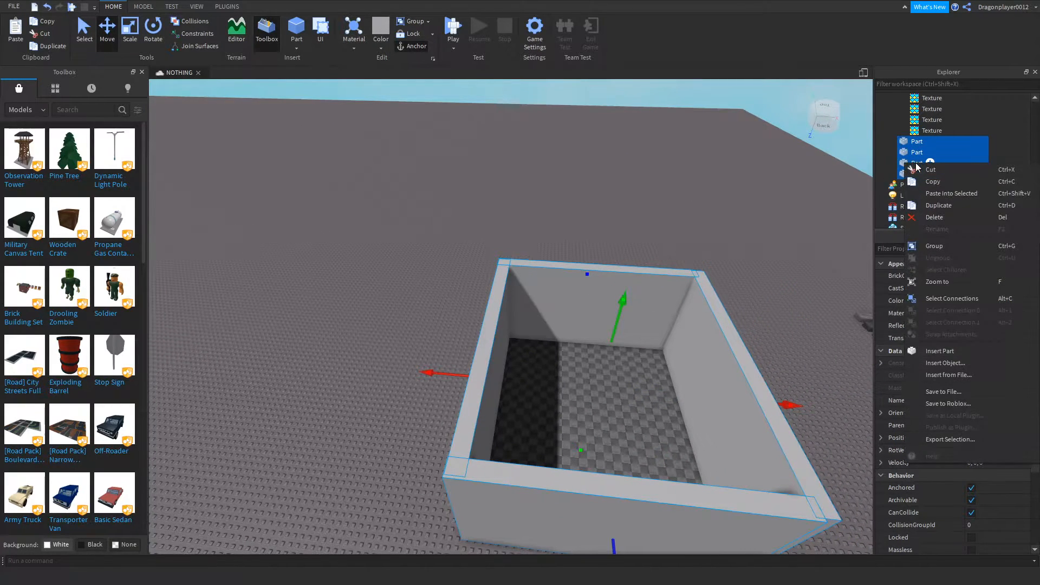
left_click(954, 193)
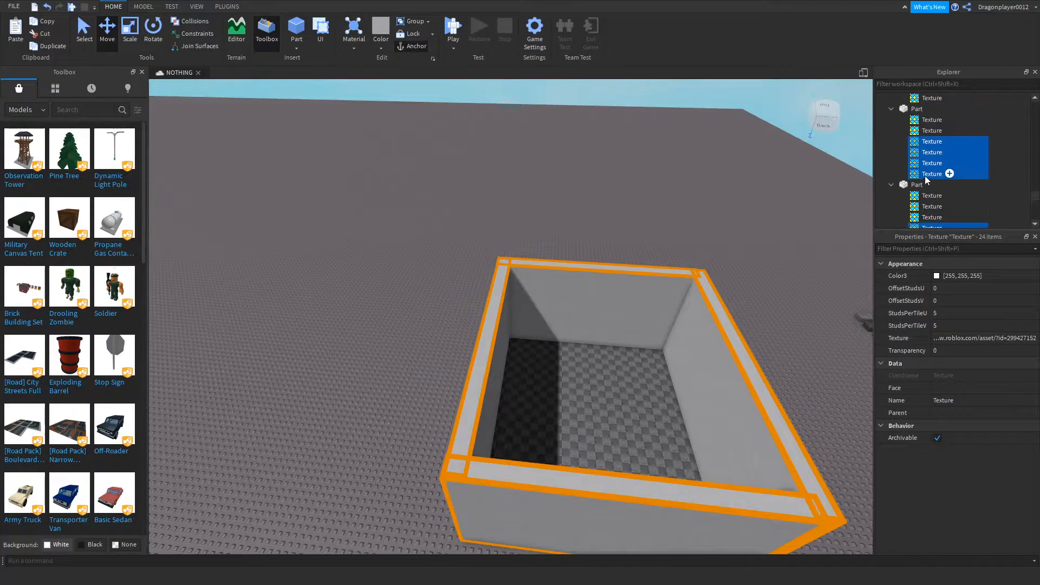
Collapse the textured wall parts in the Explorer and deselect the pasted textures.
left_click(892, 130)
left_click(894, 135)
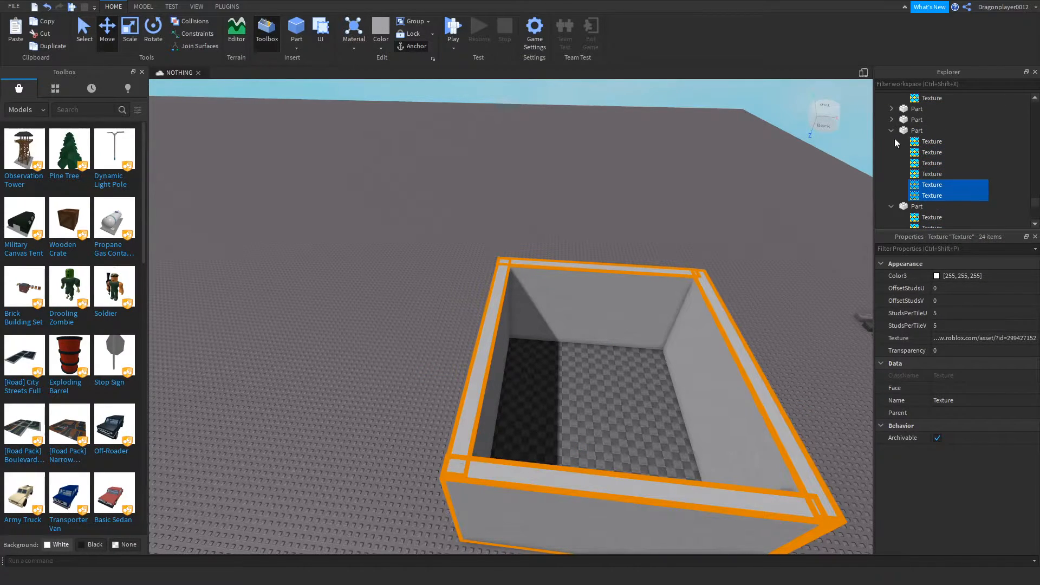
left_click(893, 135)
left_click(774, 122)
Select the four brick walls and set their color to a blue-grey, RGB 151, 162, 167.
scroll(535, 285, "up", 10)
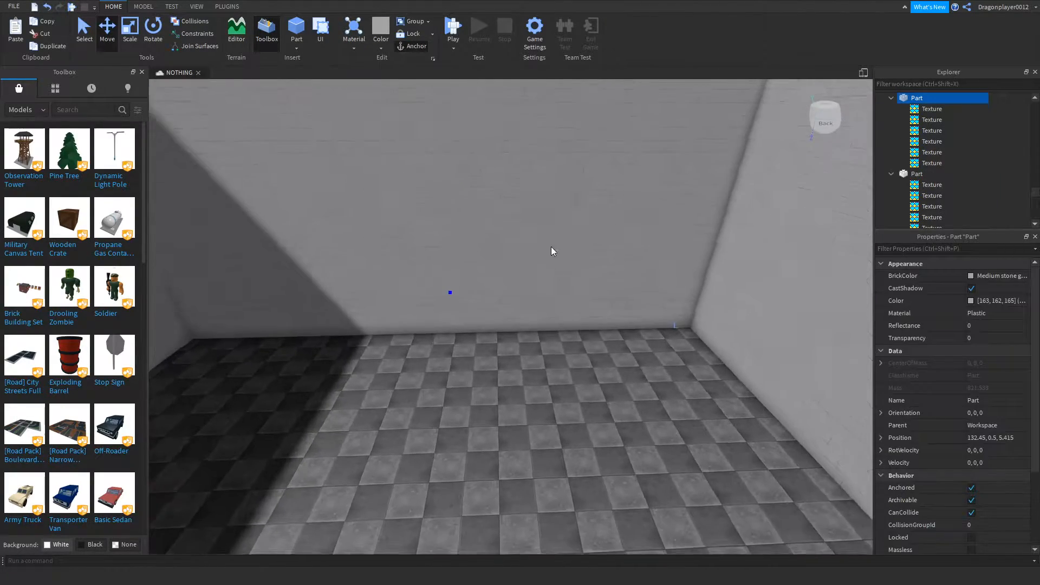
right_click_drag(551, 246, 573, 205)
left_click(557, 200, "ctrl")
left_click(559, 201, "ctrl")
left_click(975, 275)
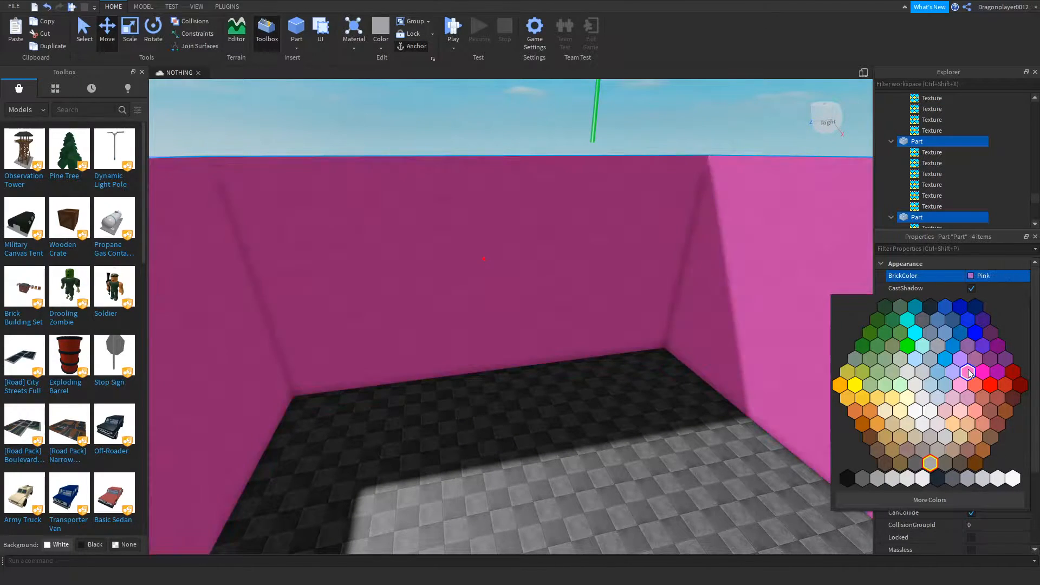
left_click(958, 463)
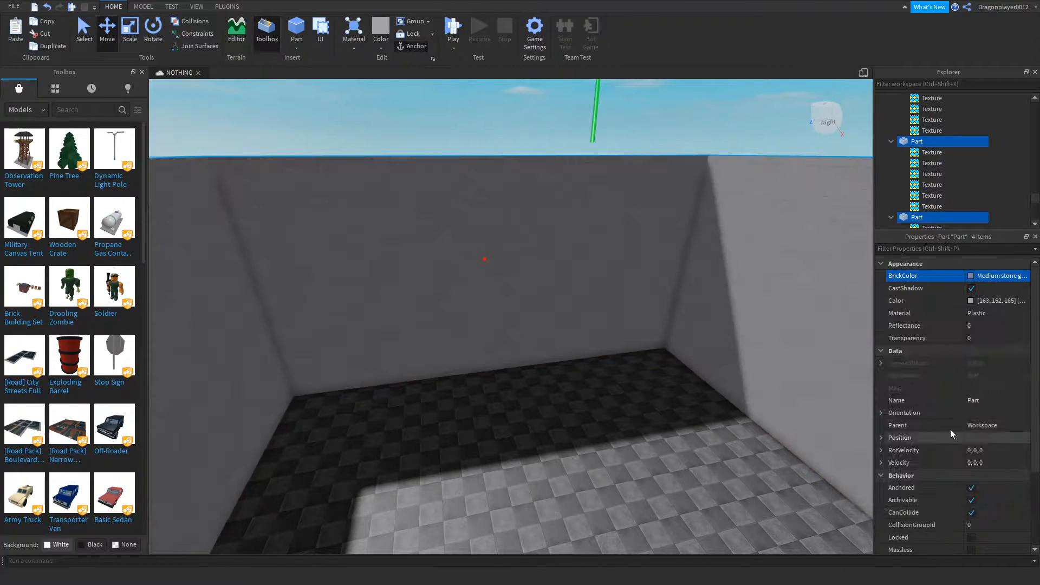
left_click(974, 299)
left_click_drag(601, 252, 621, 283)
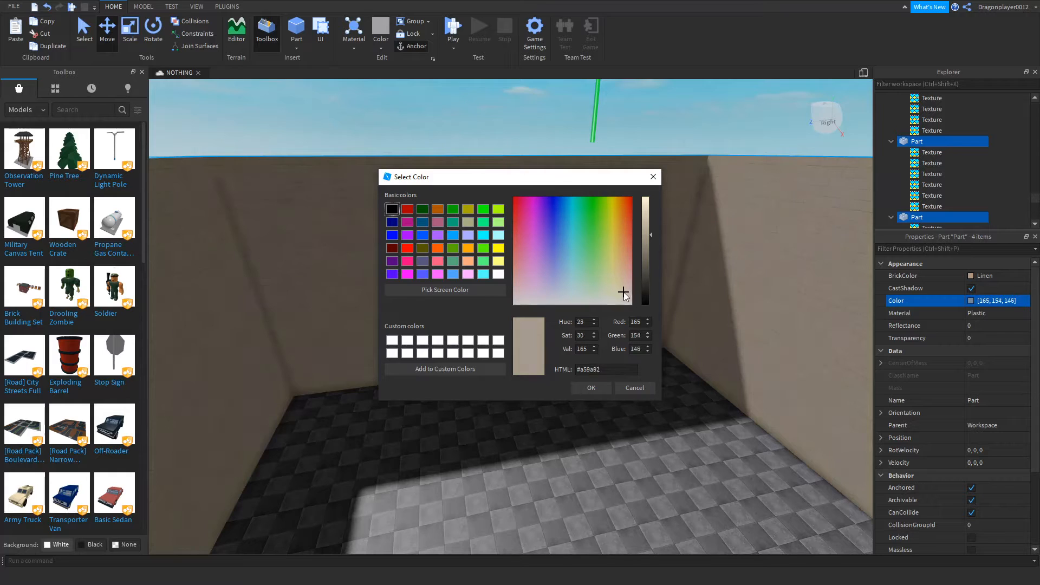
mouse_move(645, 235)
left_mouse_down()
mouse_move(645, 226)
mouse_move(646, 238)
left_mouse_up()
left_click_drag(617, 290, 572, 287)
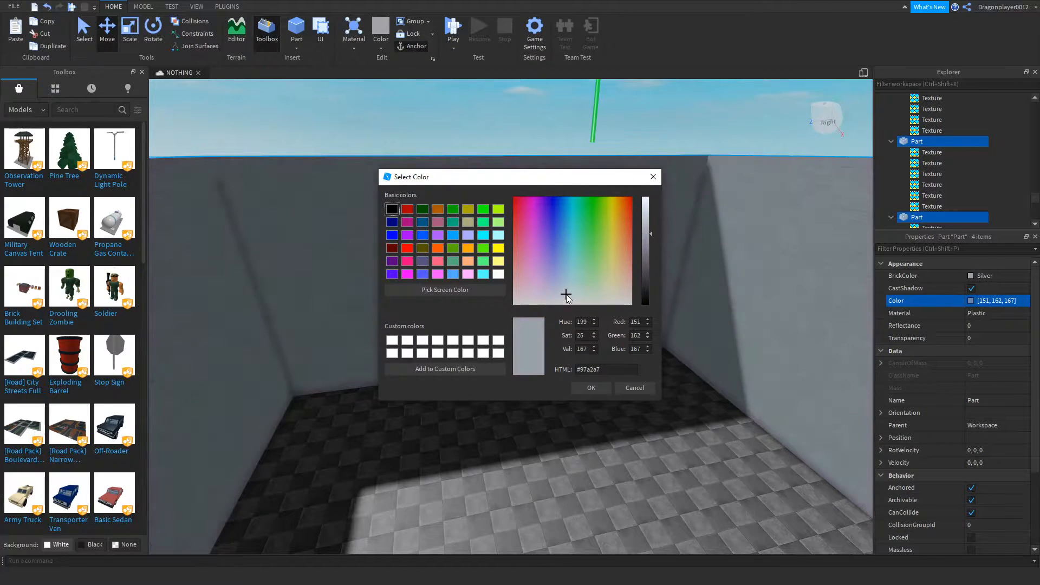
left_click(592, 388)
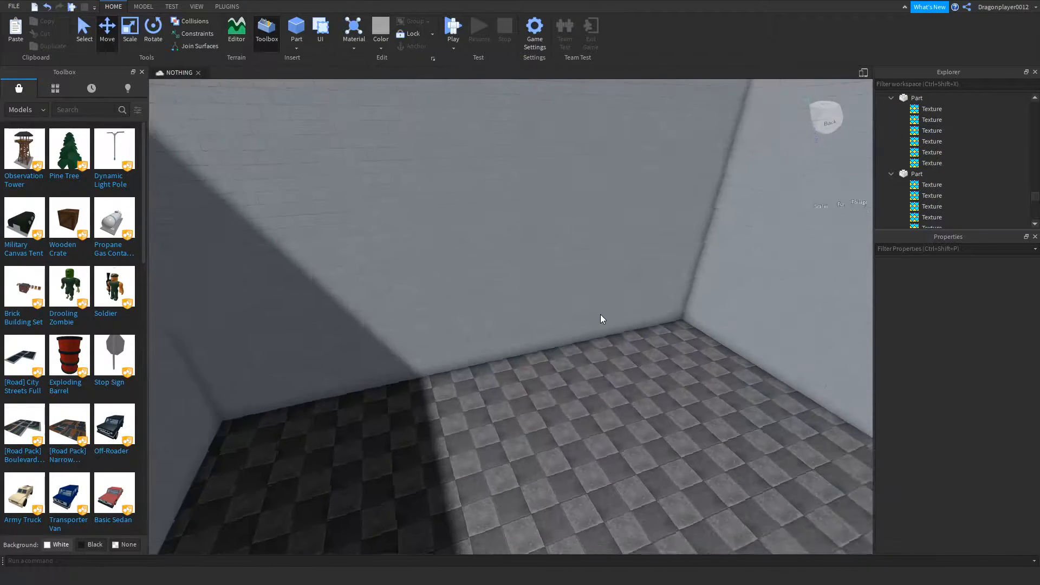
left_click(560, 409)
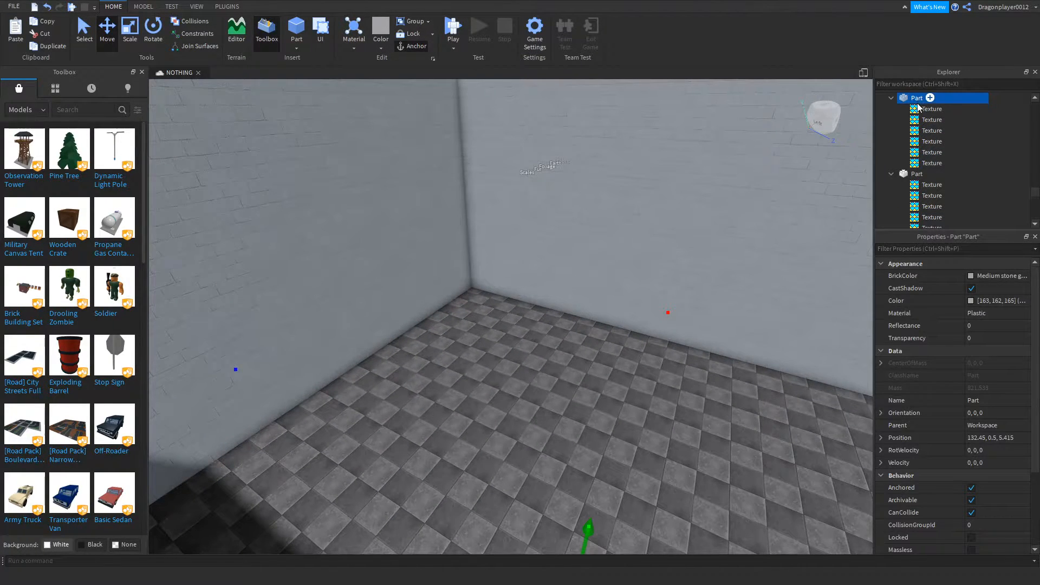
left_click(932, 109)
left_click(931, 163, "shift")
left_click(947, 275)
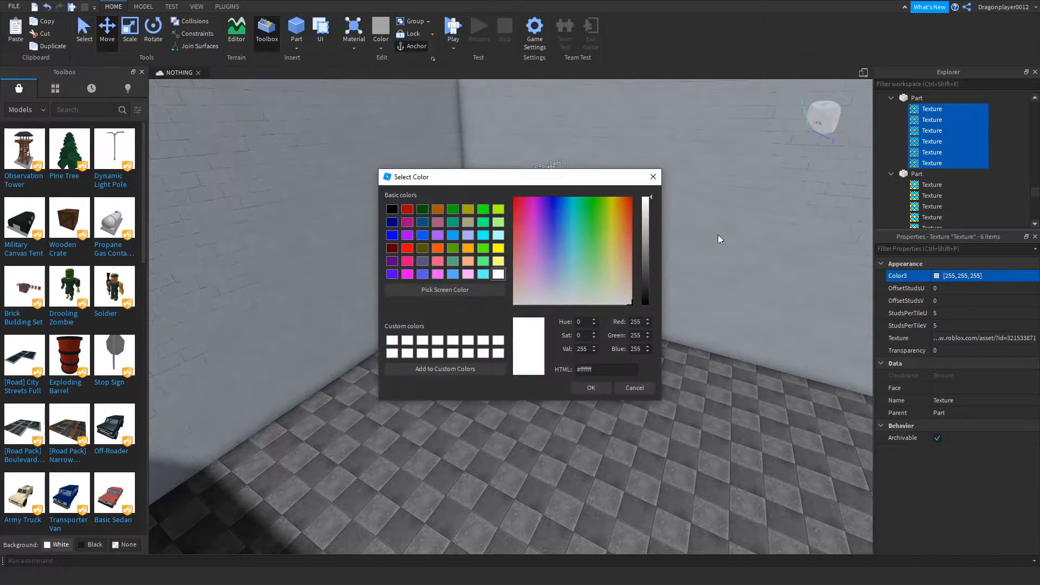
left_click(591, 388)
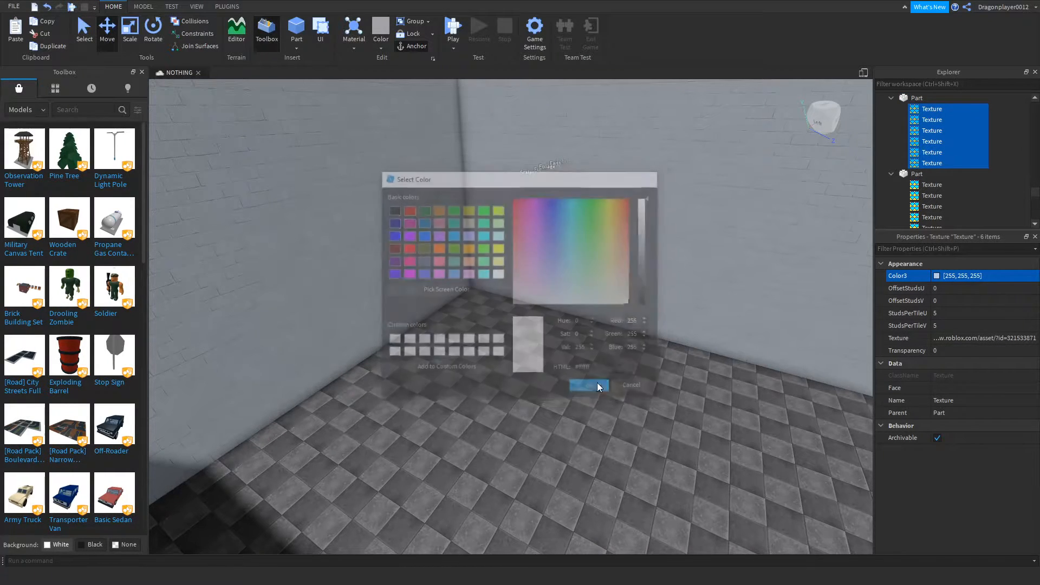
Select the checkered floor part and set its color to light grey, RGB 176, 176, 176.
left_click(892, 98)
left_click(910, 99)
scroll(988, 372, "down", 3)
scroll(988, 372, "up", 3)
left_click(986, 275)
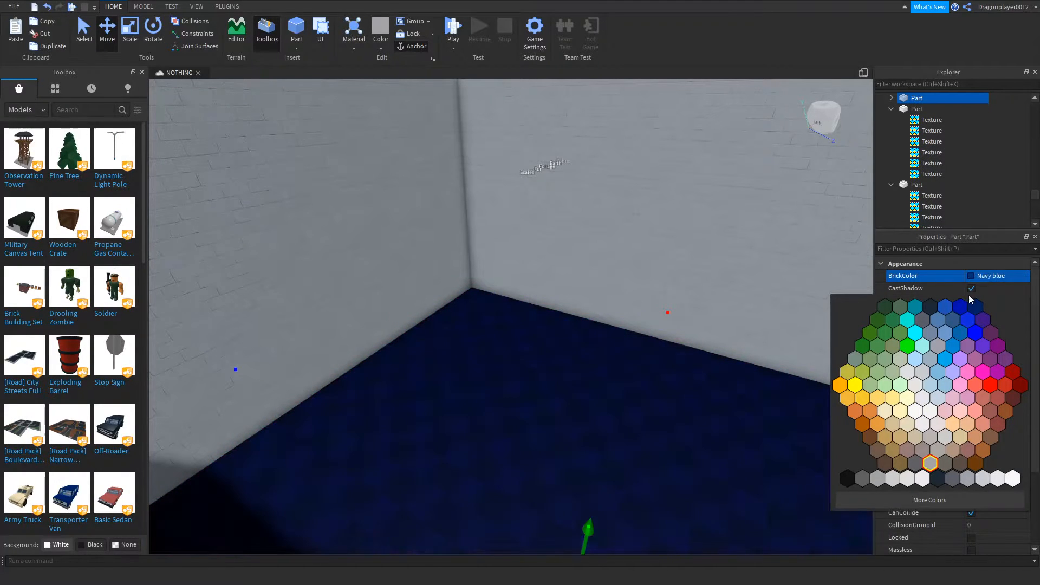
left_click(972, 301)
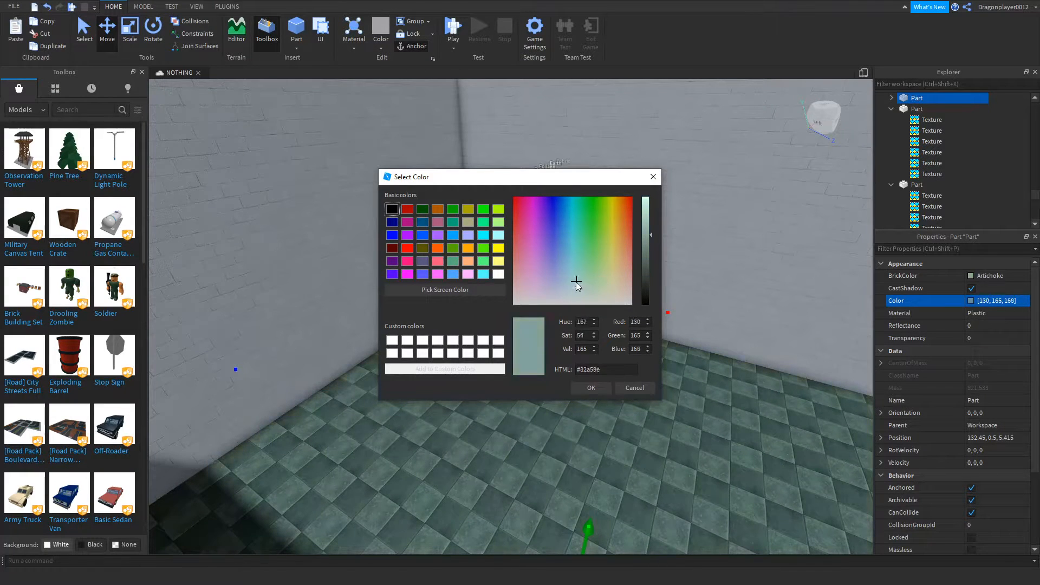
left_click_drag(623, 295, 628, 302)
left_click_drag(645, 235, 666, 231)
left_click(591, 388)
Duplicate the checkered floor part and raise the copy onto the top of the walls as a ceiling.
right_click_drag(589, 385, 564, 323)
left_click(592, 366)
left_click(520, 434)
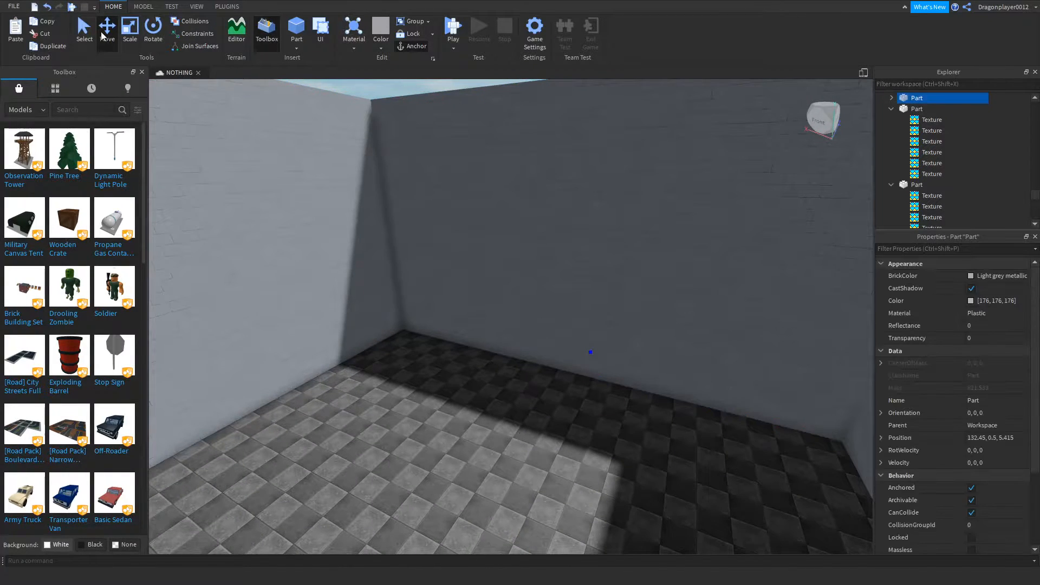
key("f")
left_click_drag(321, 275, 336, 109)
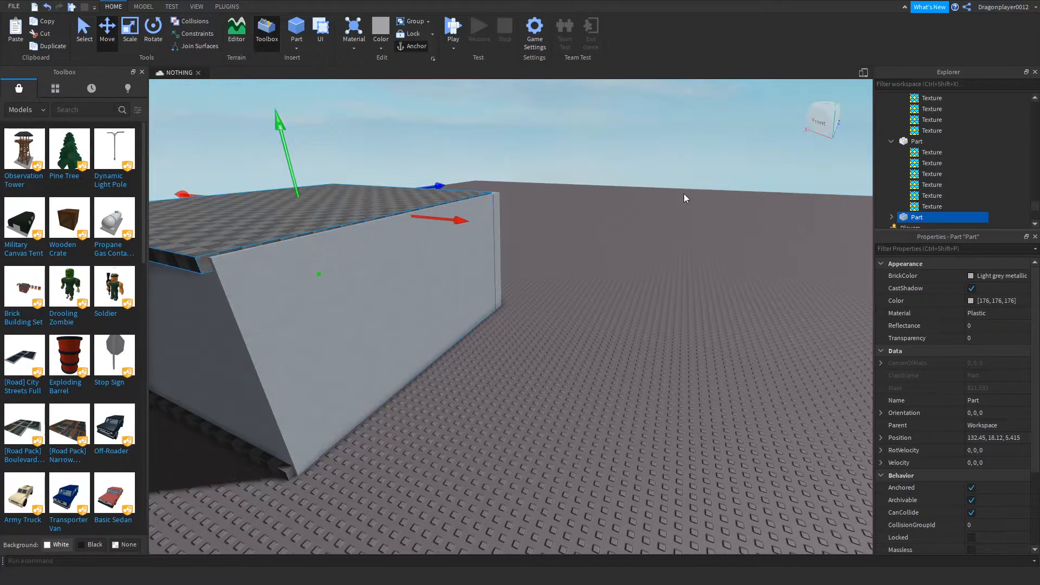
right_click_drag(683, 194, 683, 195)
Collapse the wall parts in the Explorer and delete all six checkered textures from the ceiling part.
left_click(891, 141)
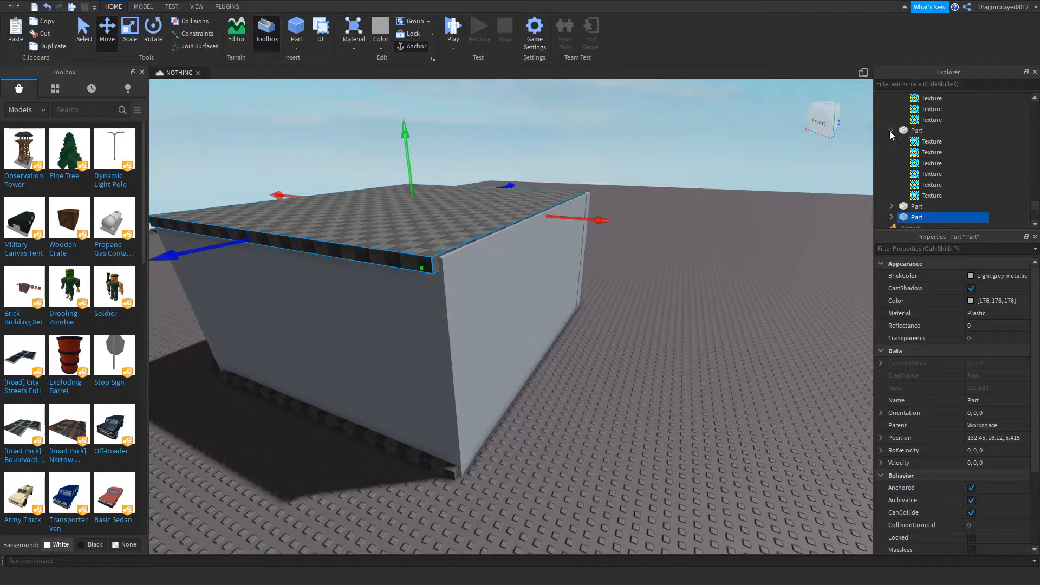
scroll(894, 162, "up", 3)
left_click(928, 185)
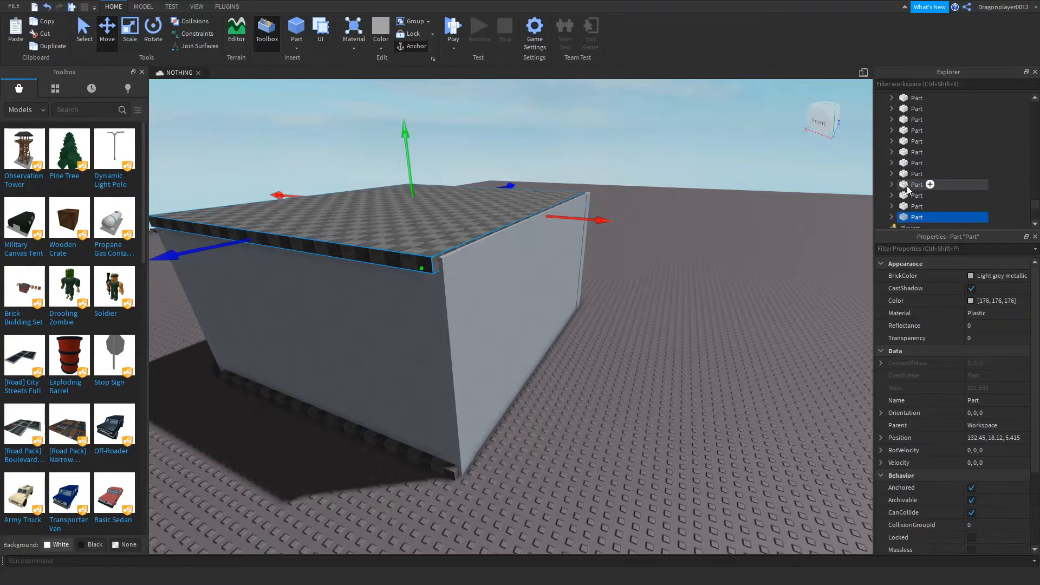
scroll(927, 163, "down", 3)
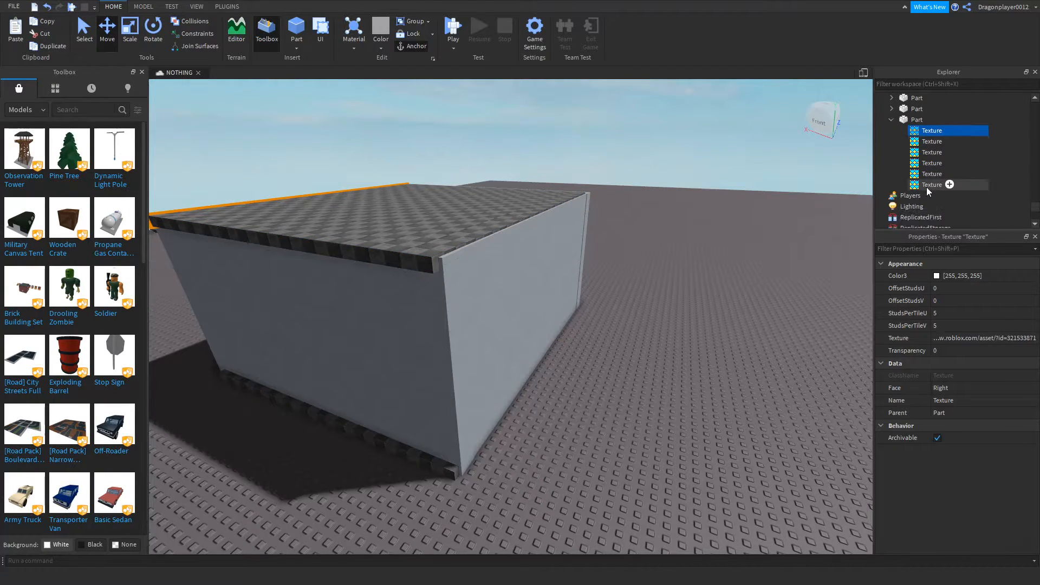
right_click_drag(801, 186, 795, 160)
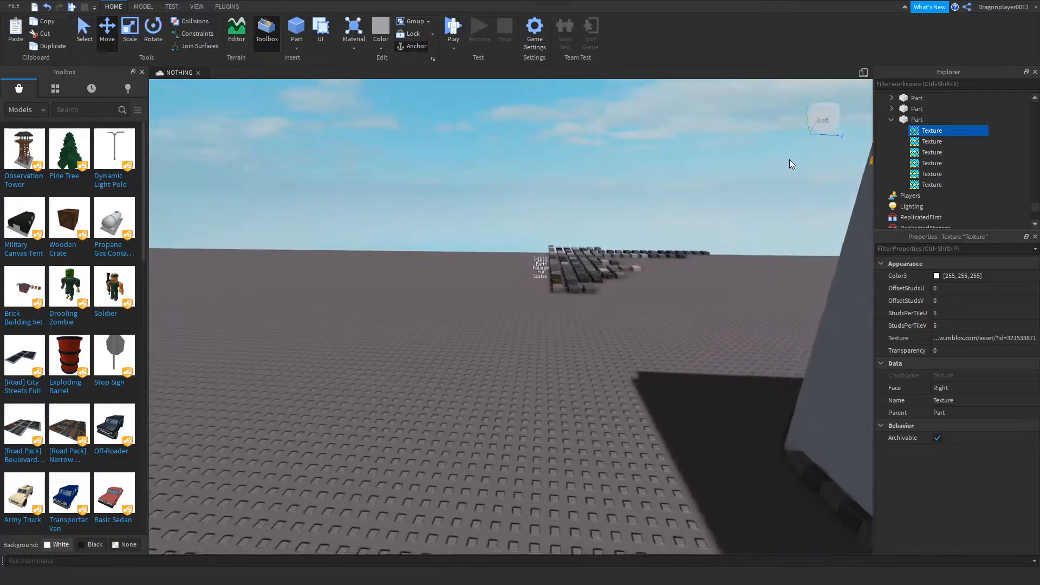
left_click(921, 184, "shift")
right_click(922, 184)
left_click(932, 241)
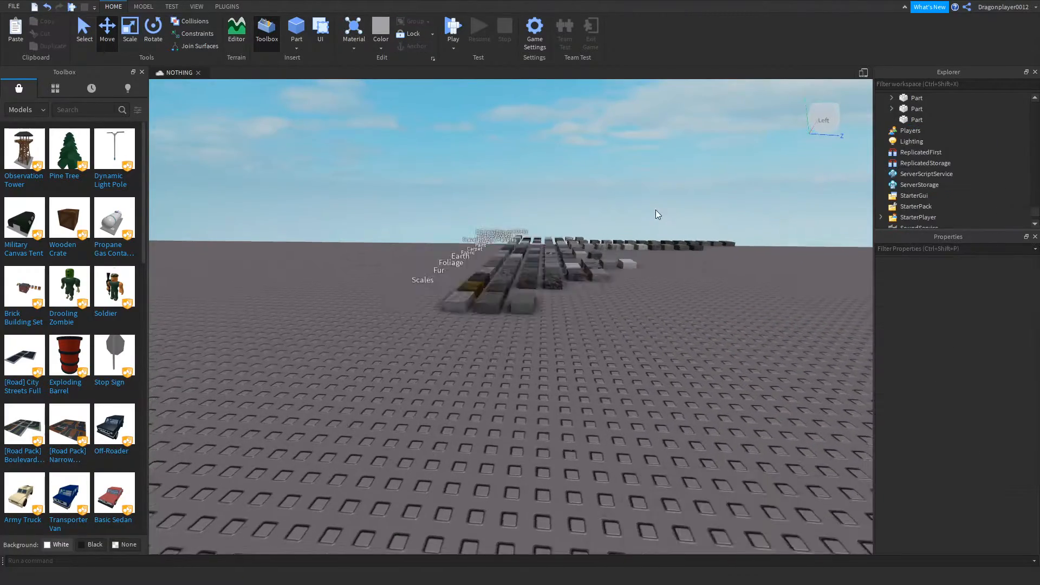
Examine the texture pack's labelled rows of sample blocks, from Scales to Roofing, for a texture suited to the ceiling.
key("w")
right_click_drag(655, 207, 656, 207)
key("s")
key("d")
key("w")
right_click_drag(607, 360, 591, 368)
key("a")
right_click_drag(637, 252, 637, 254)
key("w")
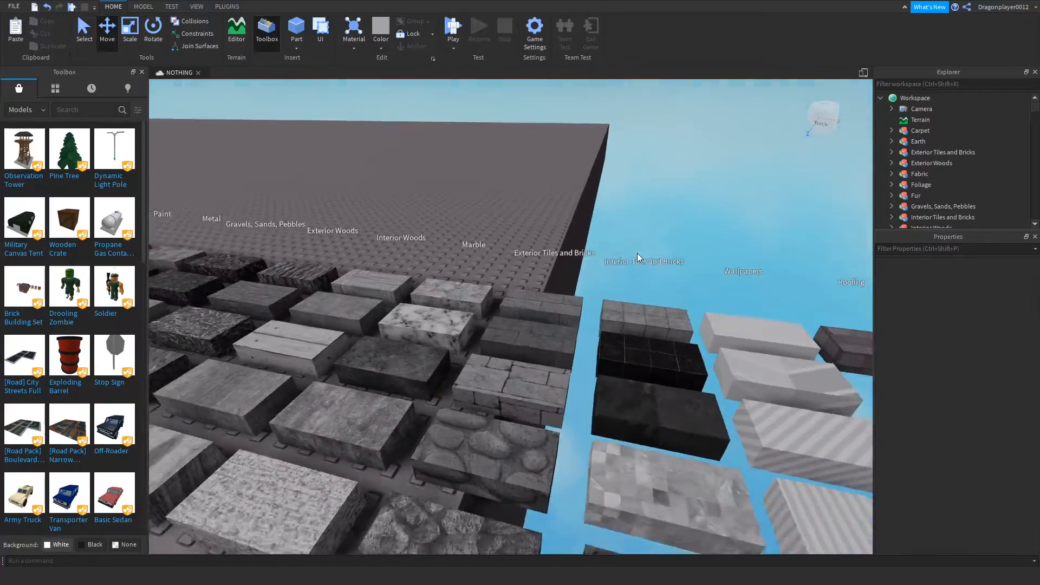
key("s")
key("s")
right_click_drag(571, 204, 571, 203)
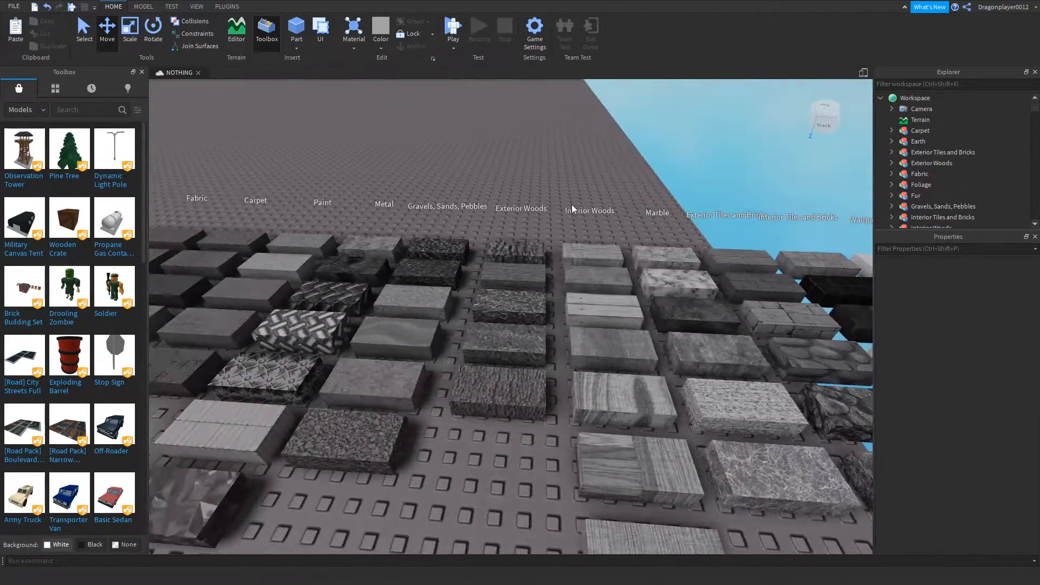
key("w")
key("d")
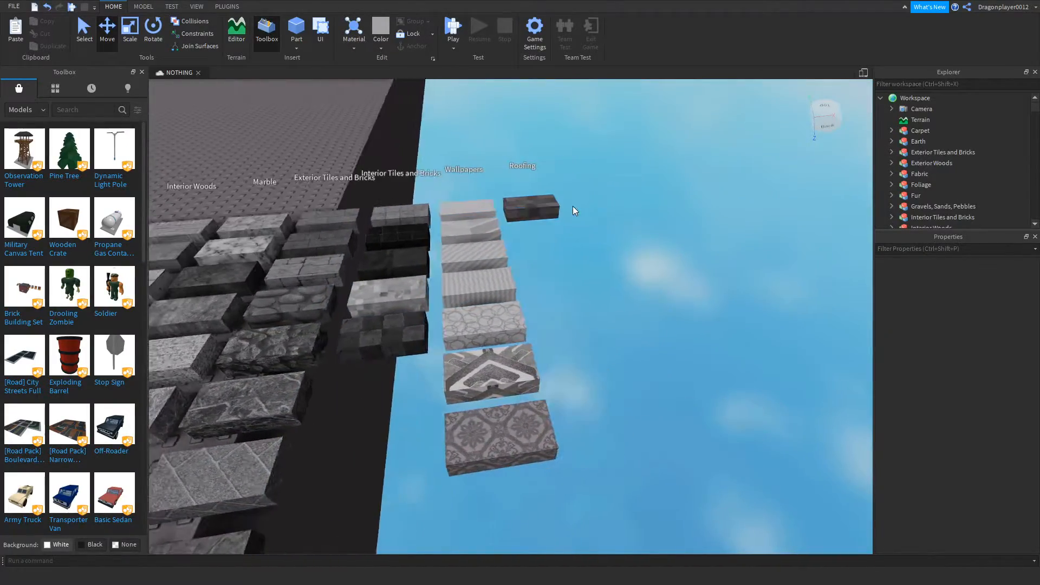
right_click_drag(535, 196, 535, 197)
key("w")
right_click_drag(535, 197, 535, 197)
right_click_drag(564, 265, 563, 266)
key("w")
key("a")
key("a")
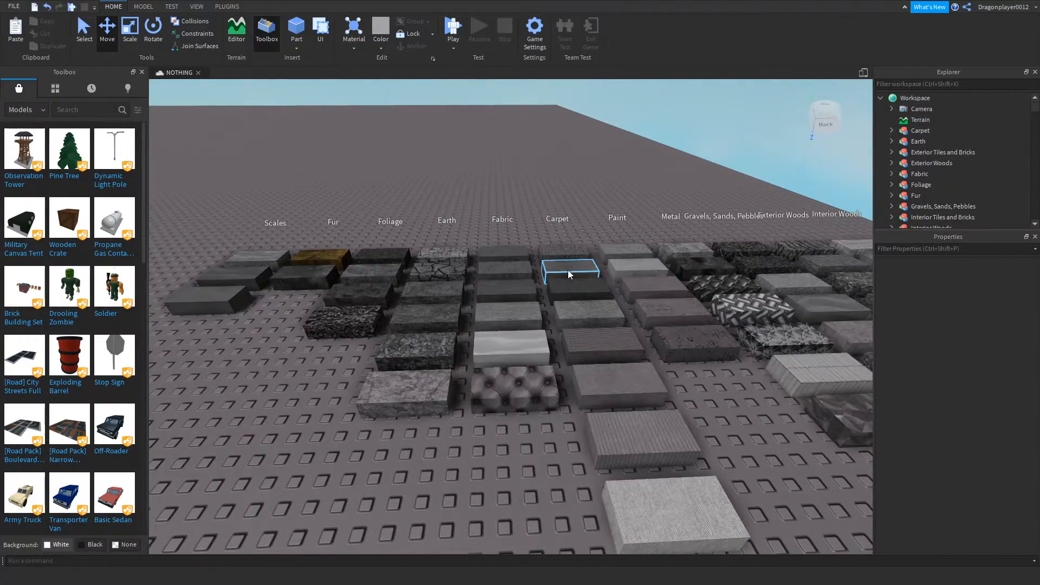
key("s")
key("d")
key("d")
key("s")
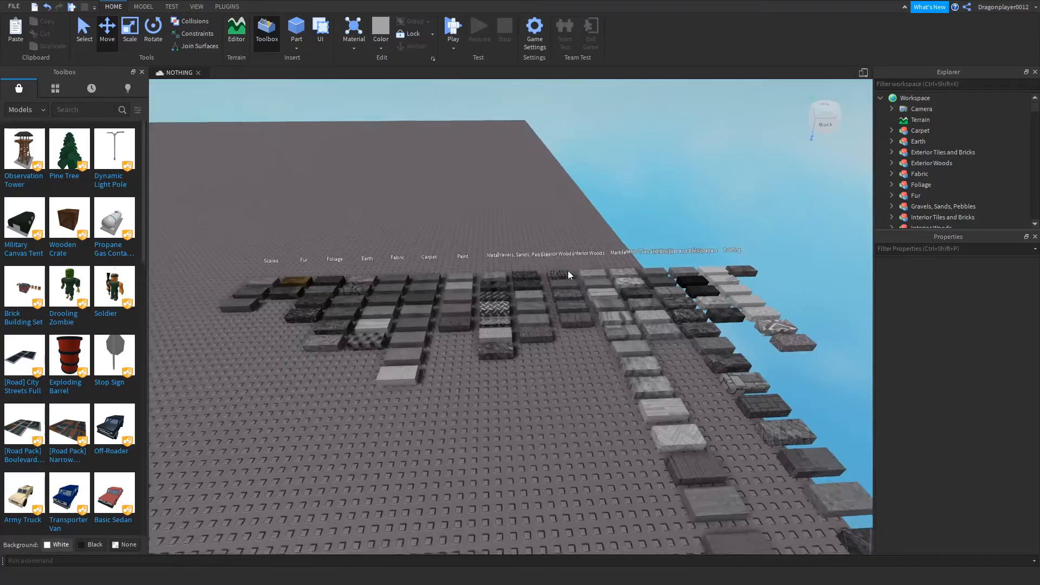
key("w")
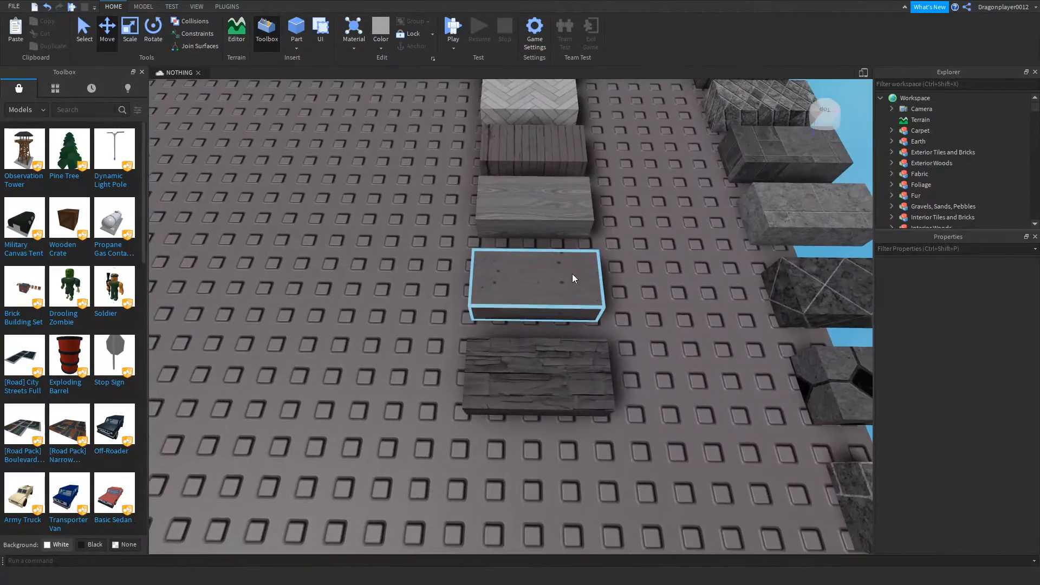
left_click(572, 272)
key("s")
key("d")
left_click(603, 327)
right_click_drag(602, 327, 514, 392)
key("w")
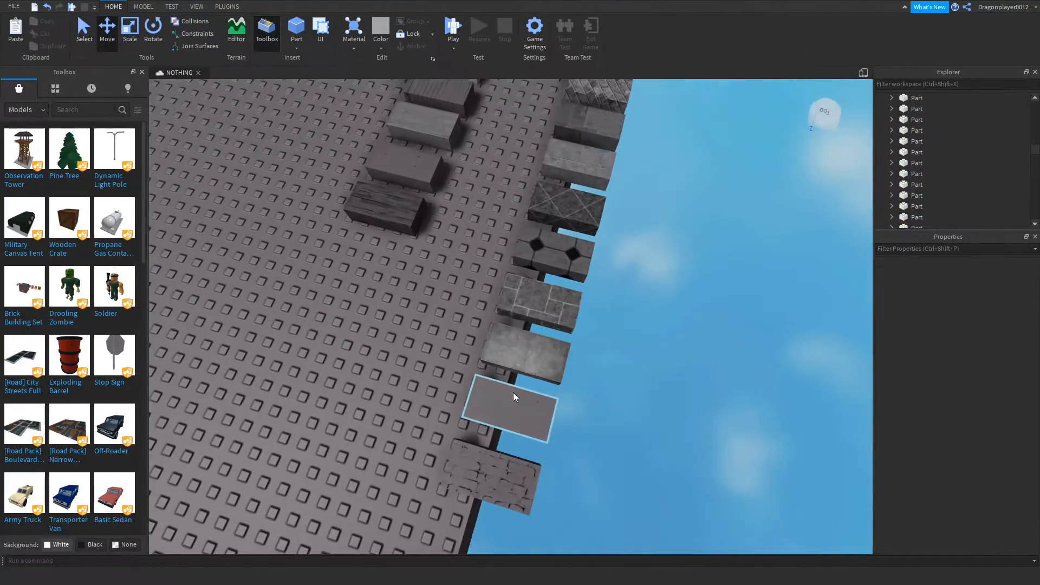
Select the last brick sample block in the long row along the baseplate's edge and copy its six textures.
left_click(507, 469)
key("s")
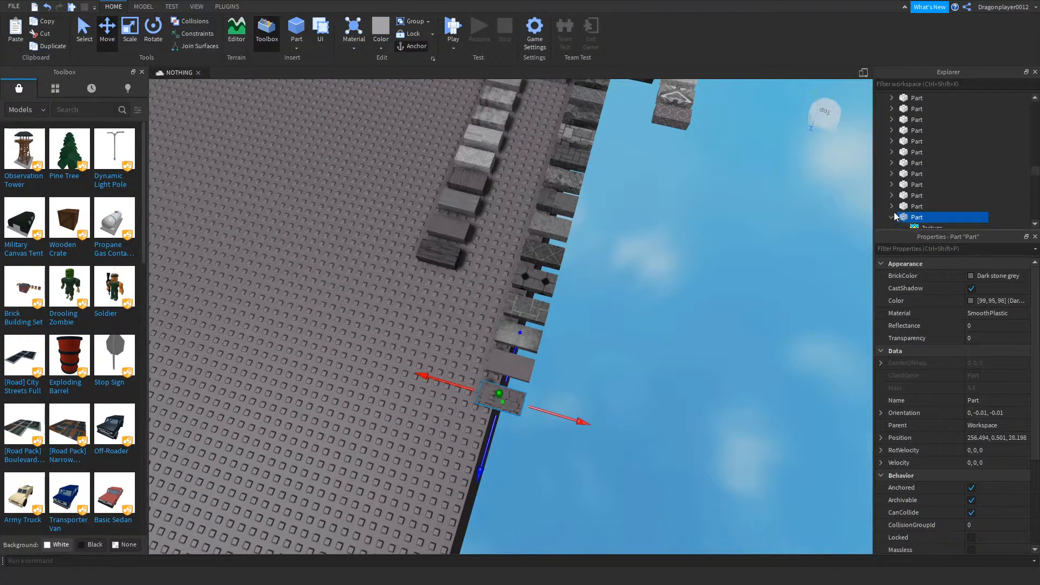
scroll(895, 215, "down", 1)
left_click(932, 196)
scroll(931, 195, "down", 4)
left_click(924, 119, "shift")
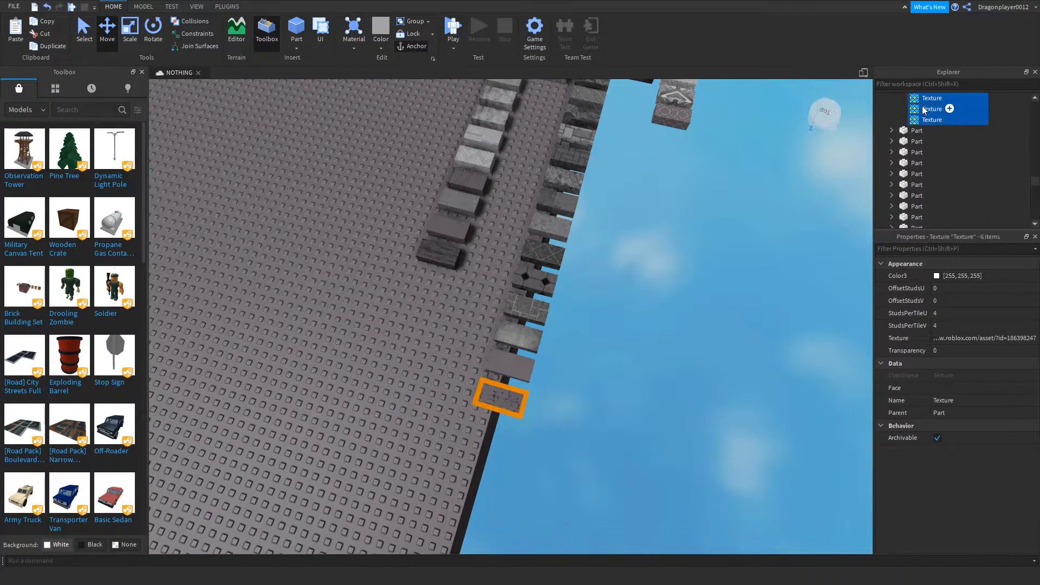
right_click(922, 108)
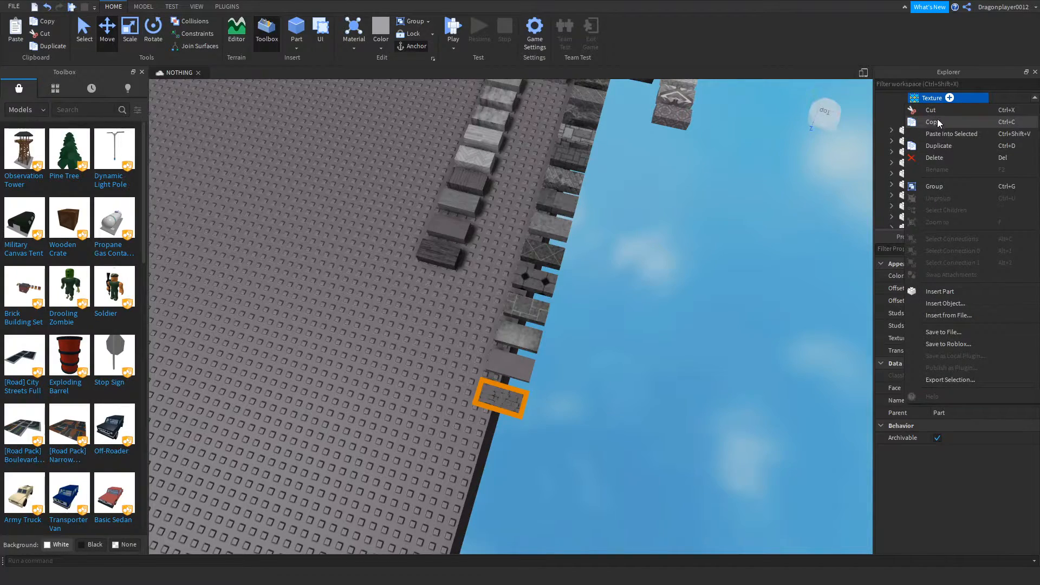
left_click(940, 121)
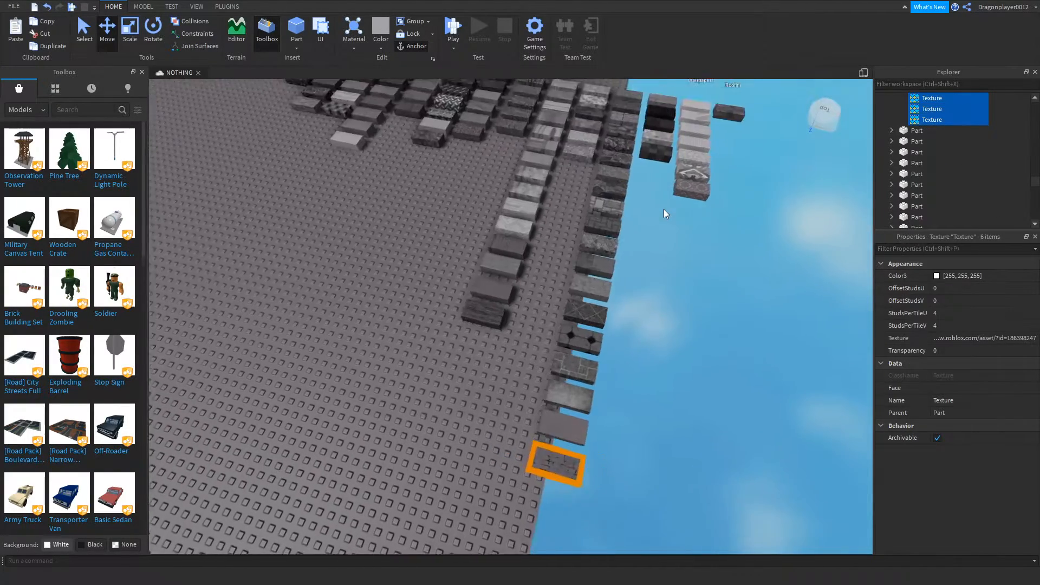
Paste the copied brick textures into the room's ceiling part and expand that part in the Explorer.
right_click_drag(664, 209, 664, 209)
key("w")
right_click_drag(544, 190, 521, 163)
left_click(496, 143)
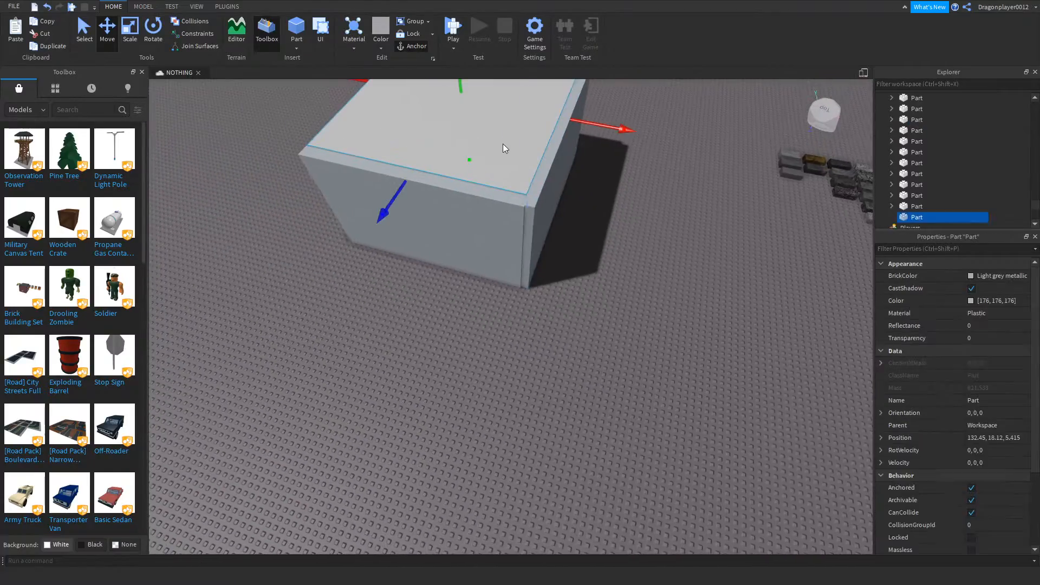
key("a")
right_click(919, 223)
left_click(957, 250)
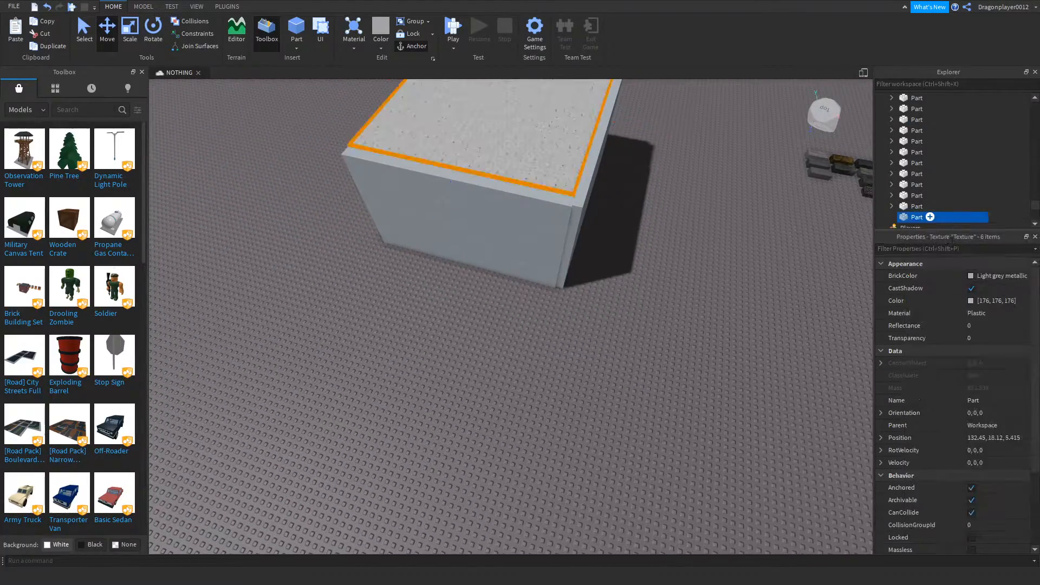
left_click(892, 154)
left_click(891, 154)
From inside the room, select the brick-textured ceiling part and set its BrickColor to Fossil.
left_click(794, 194)
key("w")
right_click_drag(785, 185, 785, 185)
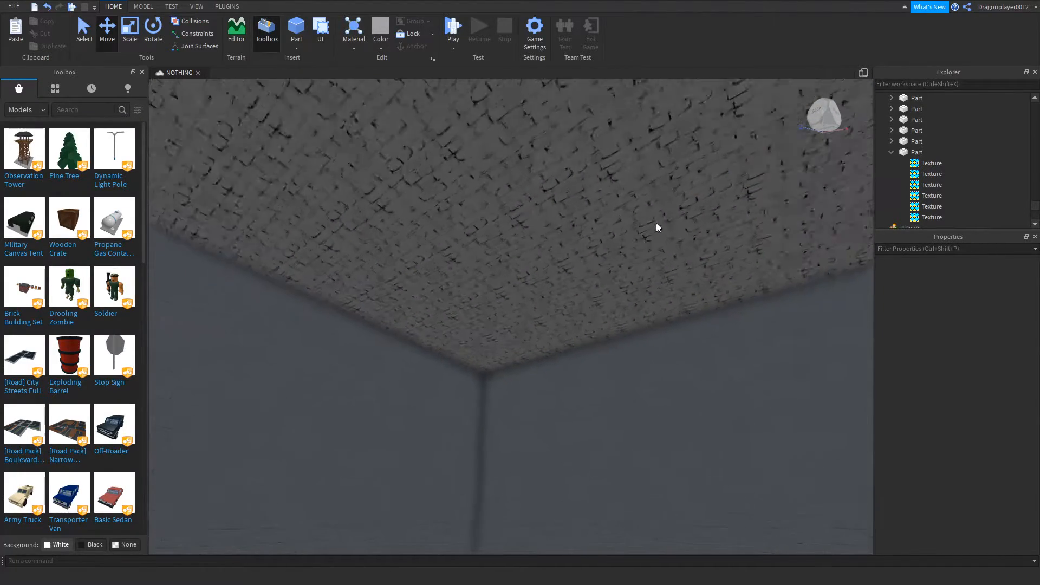
left_click(657, 223)
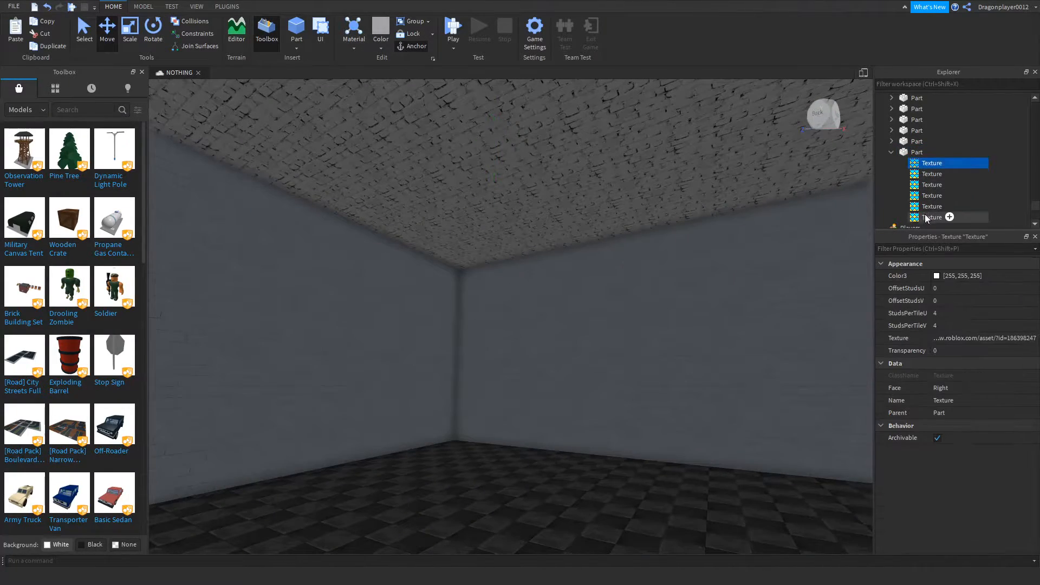
left_click(926, 215, "shift")
left_click(912, 152)
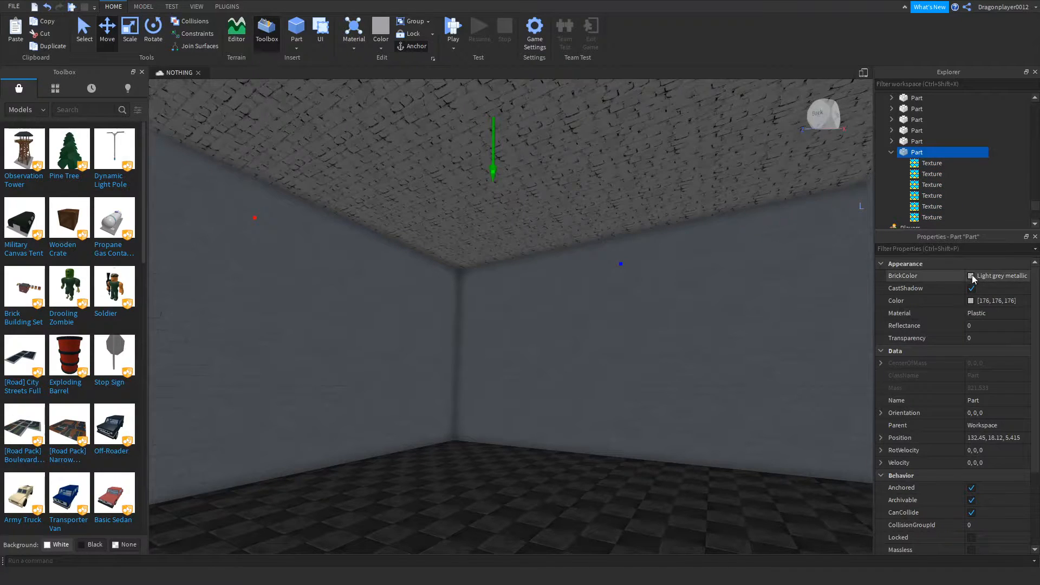
left_click(972, 277)
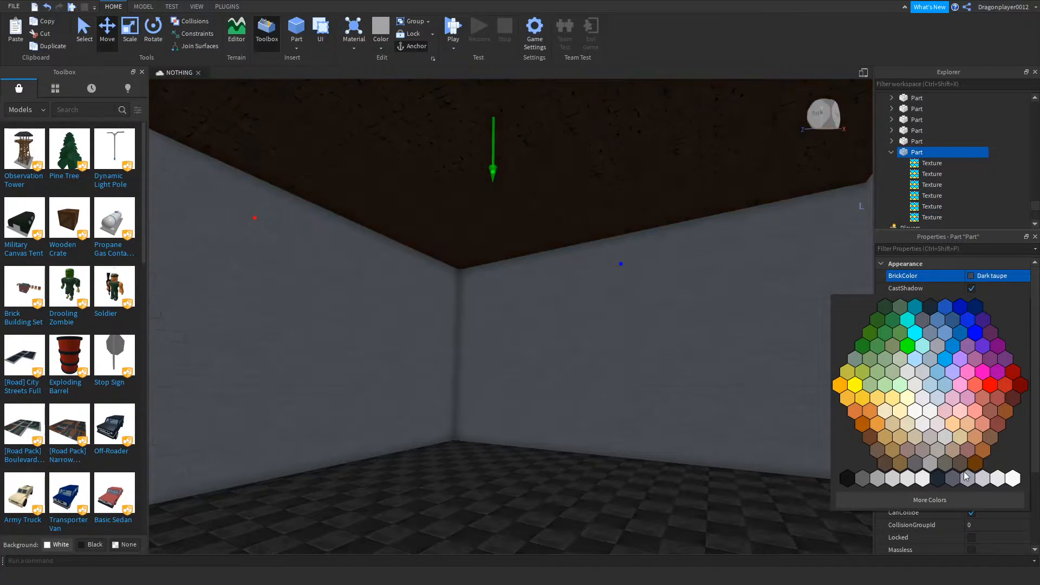
left_click(966, 477)
Adjust the ceiling part's color to a custom grey with the color picker and deselect the part.
left_click(910, 300)
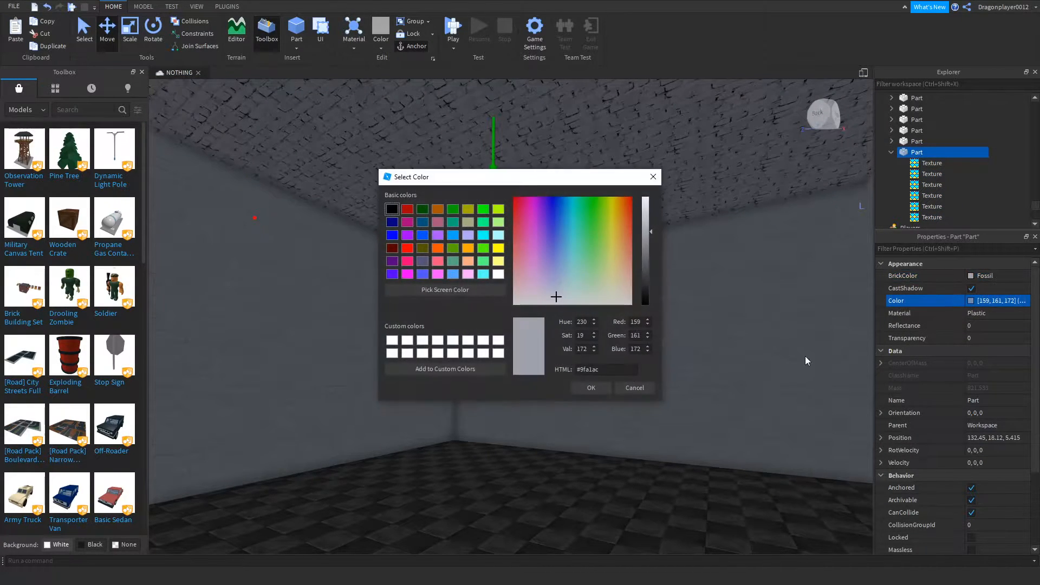
left_click(631, 303)
left_click_drag(647, 223, 648, 231)
left_click(595, 389)
right_click_drag(629, 372, 629, 371)
left_click(630, 371)
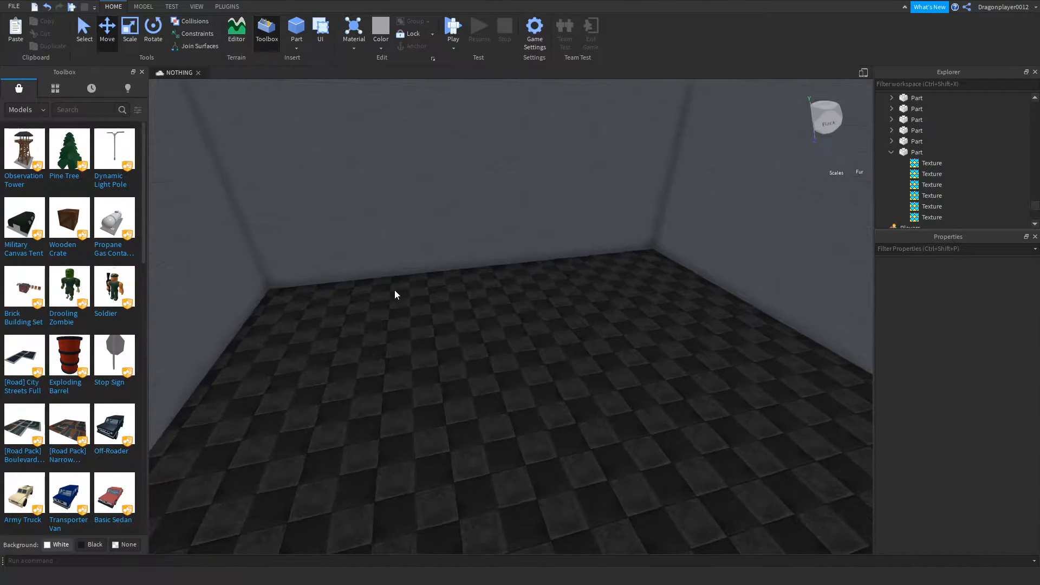
Insert a new block part on the room's floor and scale it down to a small block.
key("d")
key("w")
left_click(296, 28)
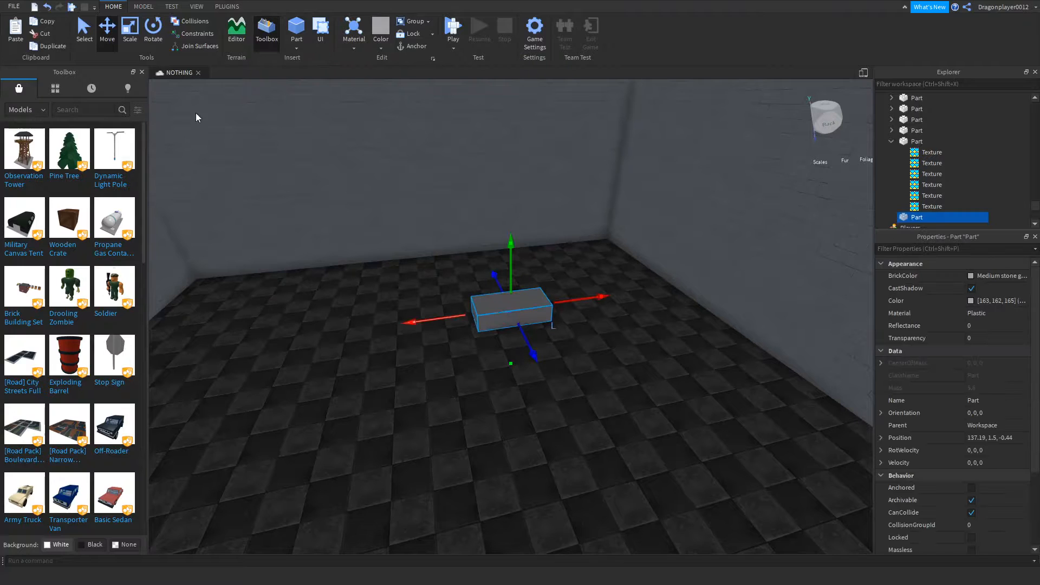
left_click(124, 35)
left_click_drag(436, 319, 486, 321)
left_click_drag(552, 343, 543, 326)
left_click_drag(477, 307, 503, 310)
Search the Toolbox meshes for "Light" and insert the light bulb mesh into the room.
left_click(21, 110)
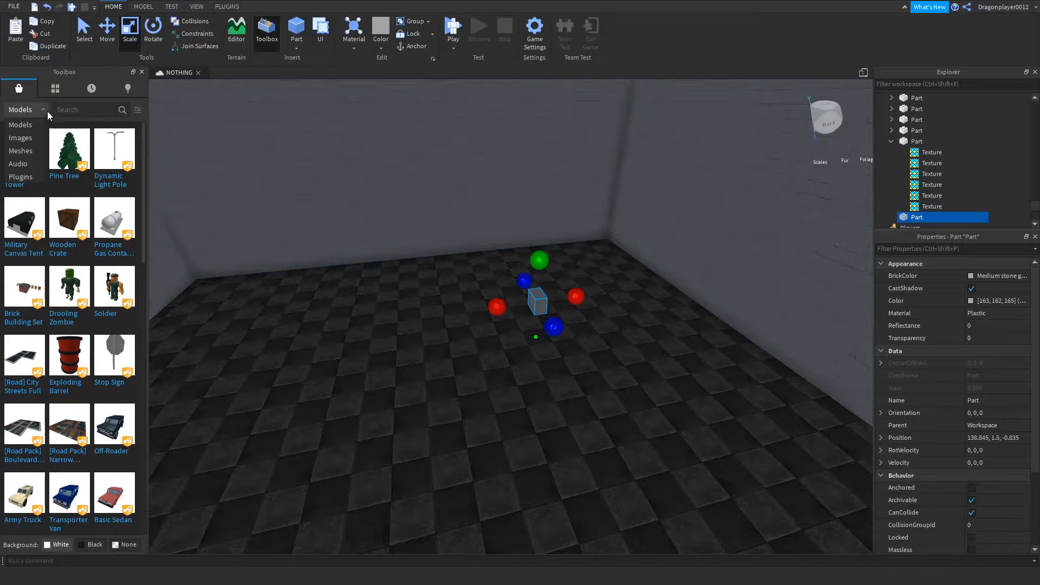
left_click(21, 152)
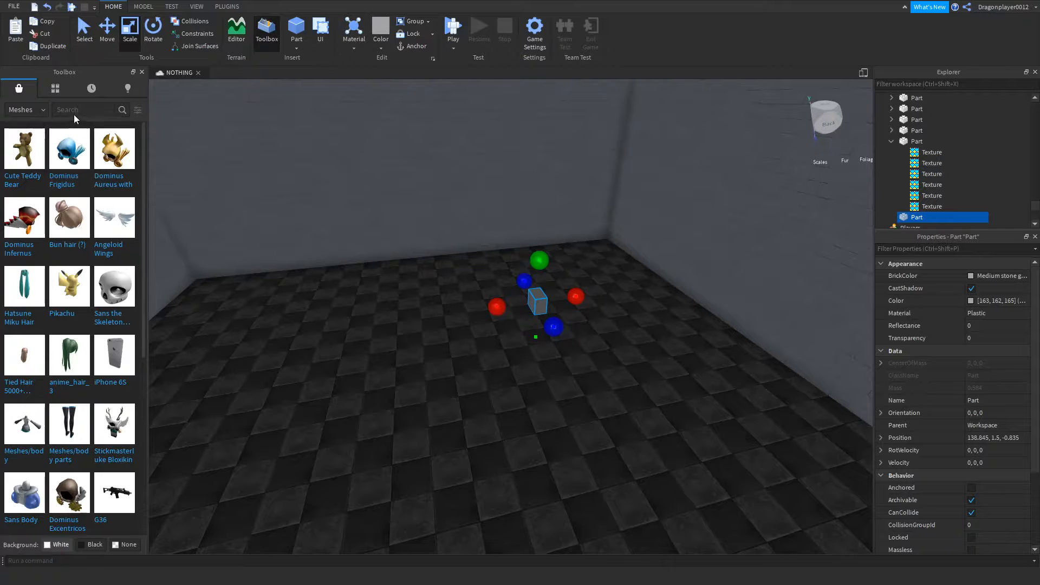
type("Light")
key("Return")
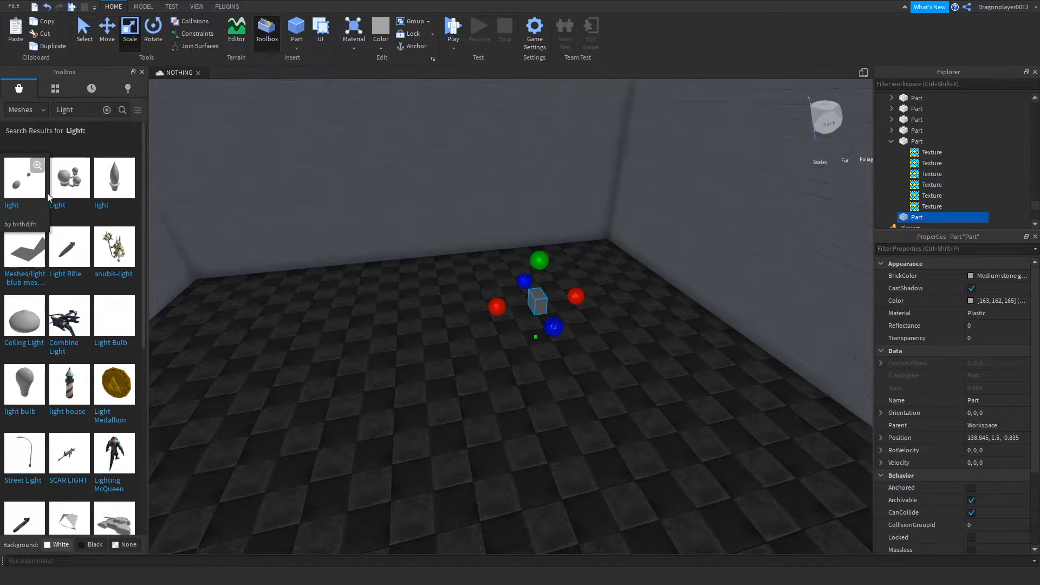
scroll(22, 225, "down", 3)
left_click_drag(22, 225, 489, 375)
Scale the light bulb mesh down in height above the room's floor.
scroll(492, 375, "down", 3)
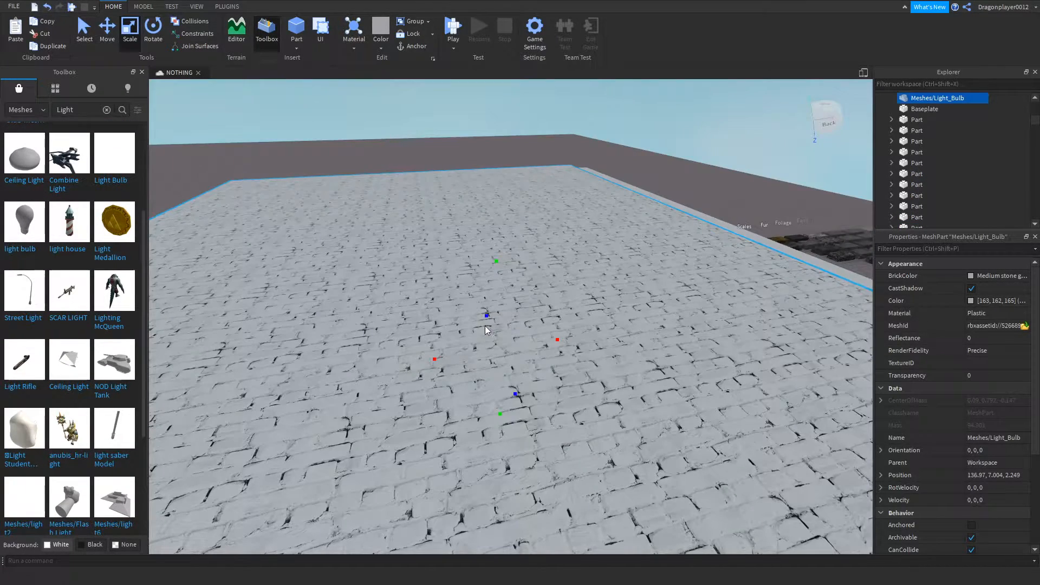
scroll(483, 336, "up", 3)
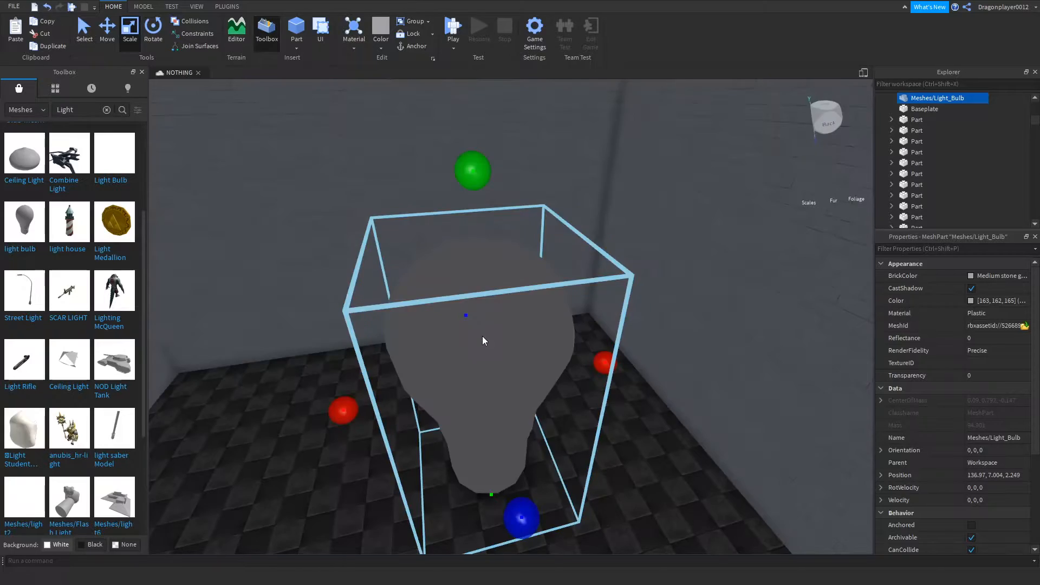
left_click_drag(470, 180, 472, 336)
scroll(473, 342, "down", 3)
scroll(489, 350, "up", 2)
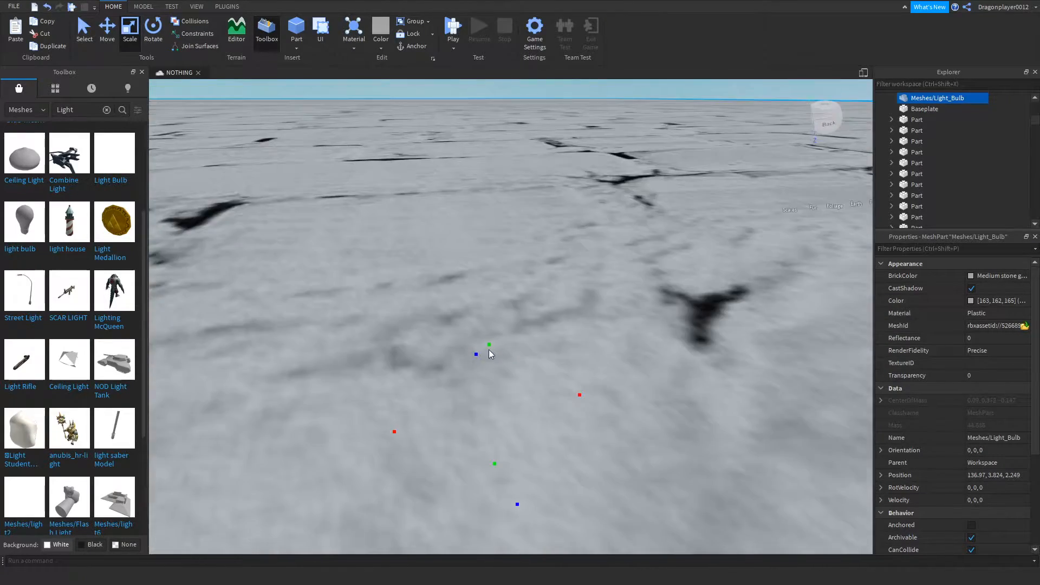
scroll(489, 349, "up", 3)
Delete the small block part beside the light bulb and reselect the bulb mesh.
right_click_drag(489, 350, 417, 281)
right_click(360, 242)
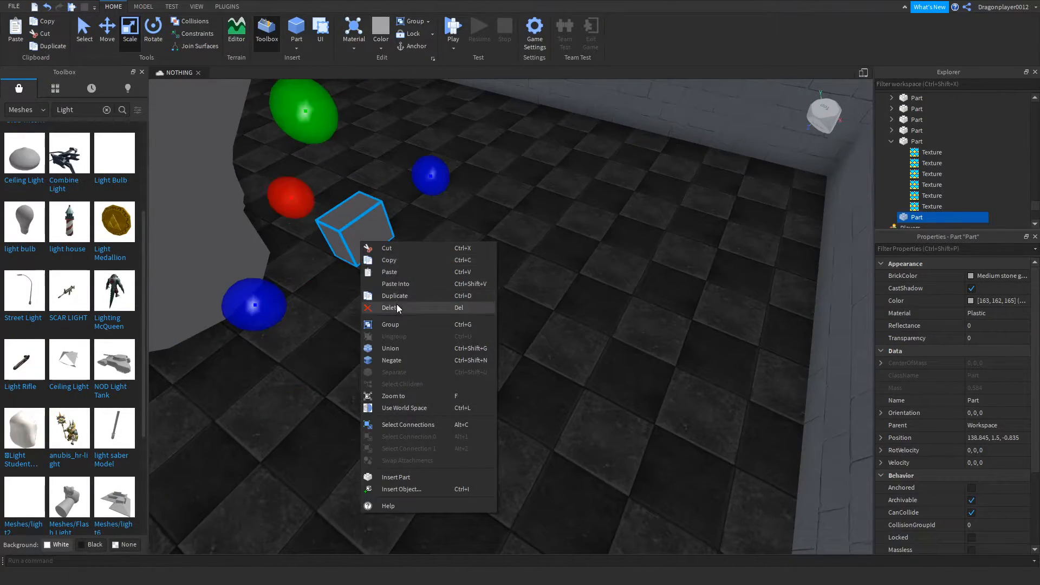
left_click(399, 307)
scroll(325, 222, "down", 3)
left_click(384, 239)
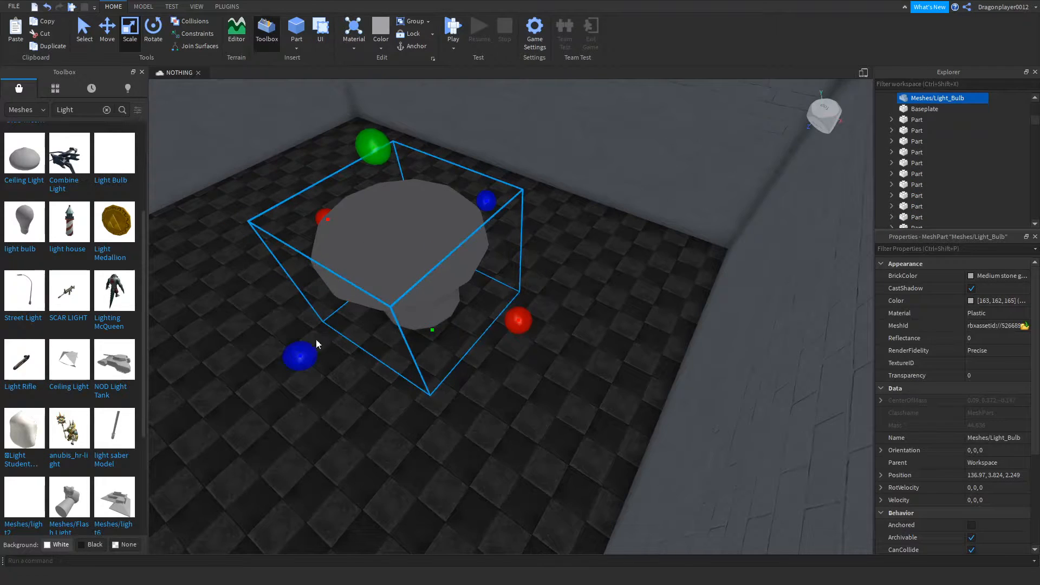
Scale the light bulb mesh down on all sides until it is a small, narrow bulb above the floor.
left_click_drag(309, 348, 407, 279)
left_click_drag(425, 130, 437, 198)
left_click_drag(369, 218, 441, 239)
left_click_drag(491, 213, 481, 234)
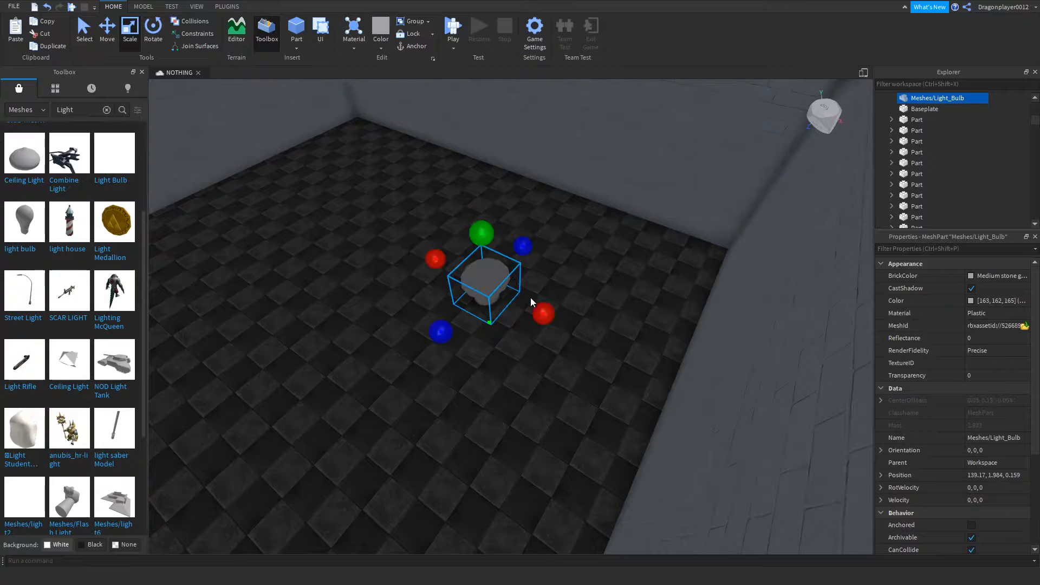
left_click(515, 296)
left_click(512, 297)
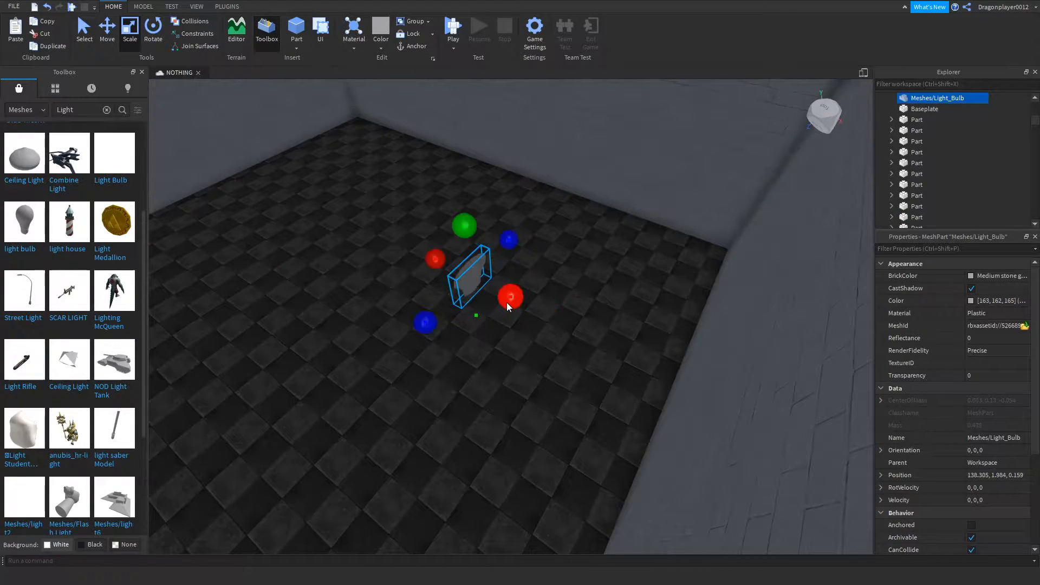
left_click_drag(453, 310, 456, 309)
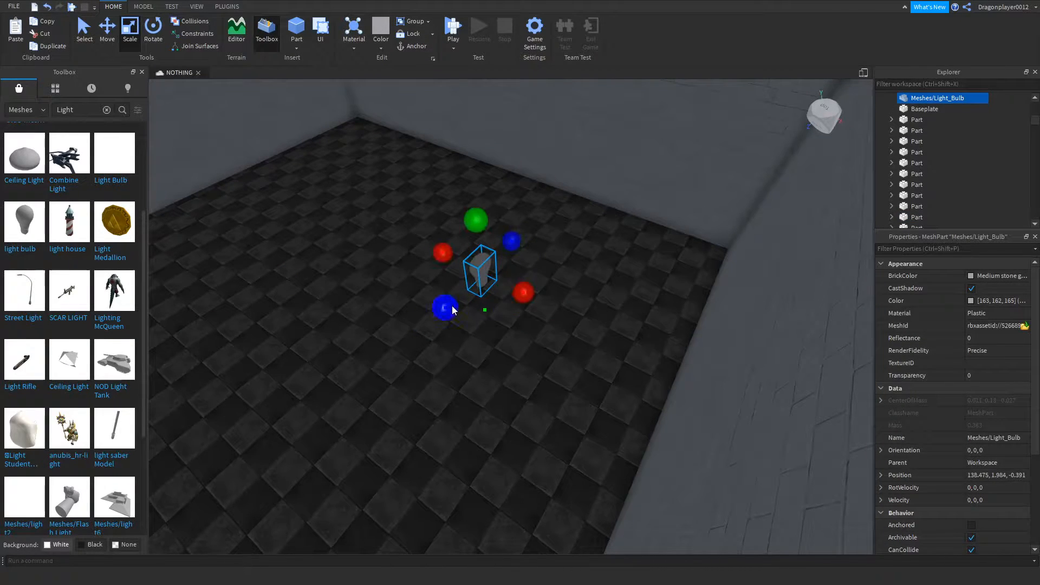
Set the light bulb mesh's BrickColor to New Yeller.
scroll(458, 305, "up", 5)
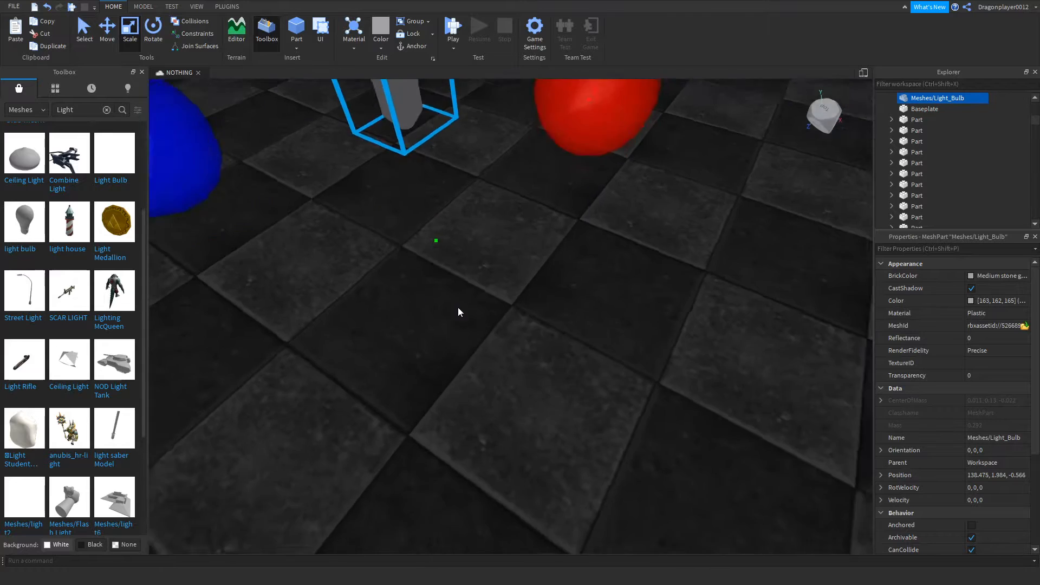
scroll(458, 312, "down", 5)
right_click_drag(456, 311, 476, 270)
scroll(570, 297, "up", 3)
scroll(570, 297, "down", 2)
left_click(964, 274)
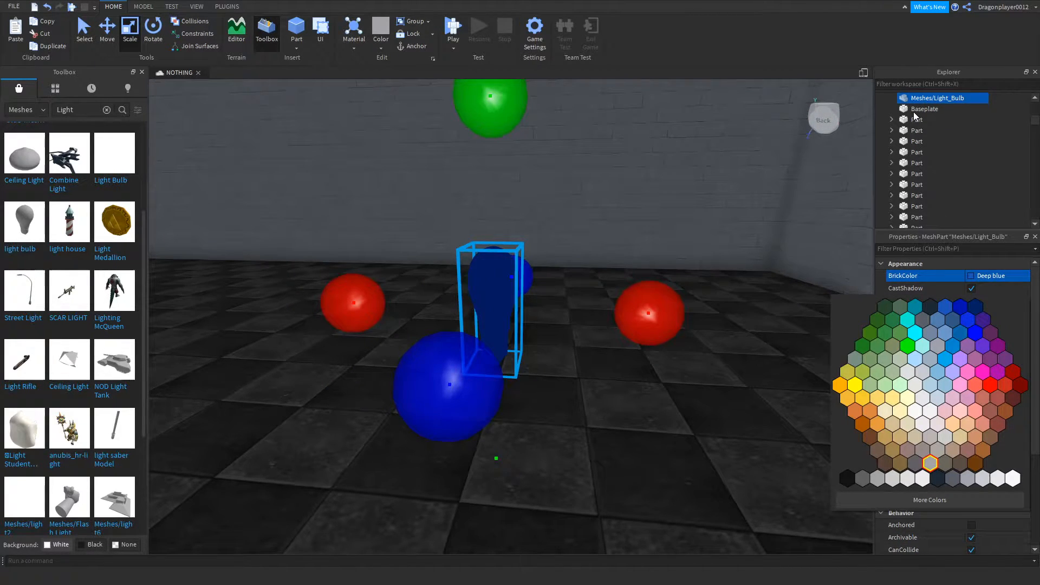
left_click(853, 385)
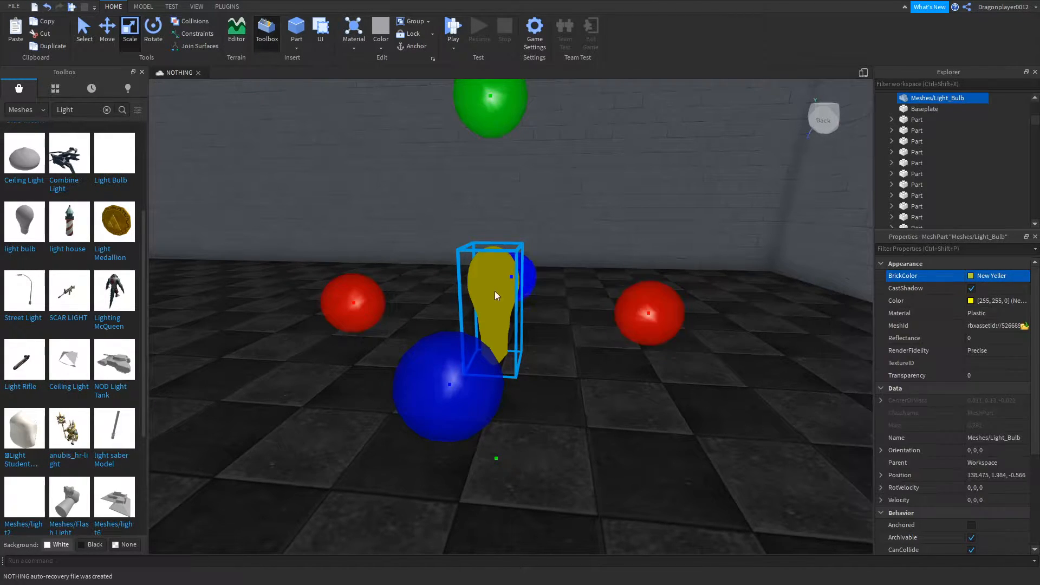
Delete the light bulb mesh and switch the Toolbox category from Meshes to Models.
right_click(472, 288)
left_click(550, 357)
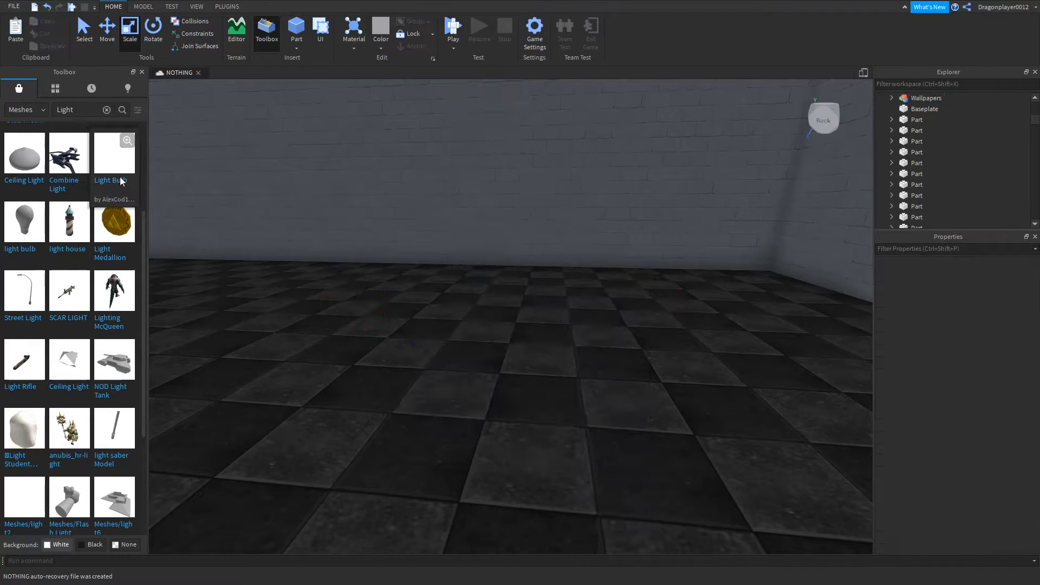
left_click(30, 109)
left_click(32, 127)
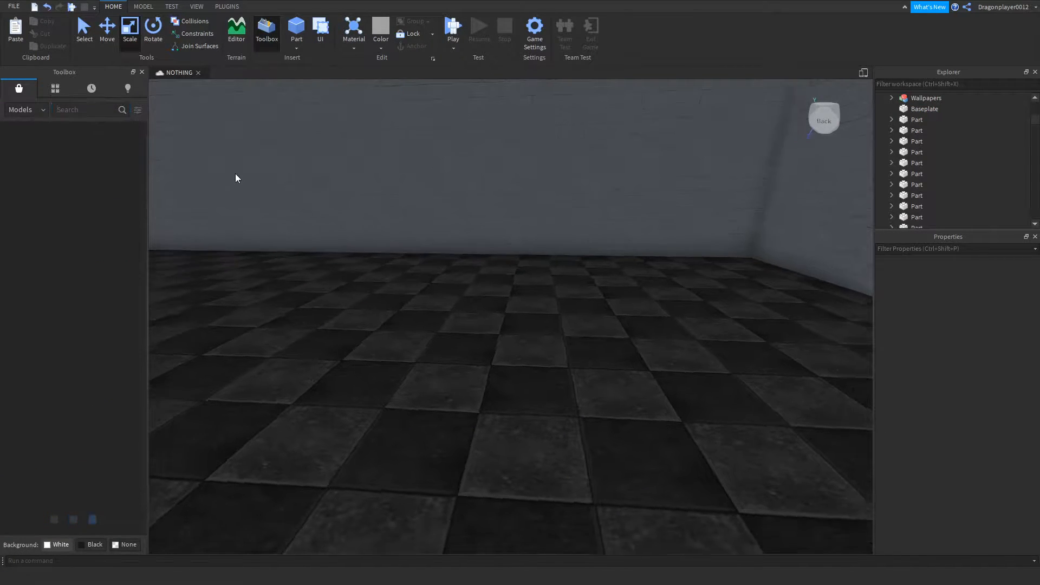
scroll(235, 178, "down", 5)
key("ctrl+z")
left_click_drag(372, 300, 460, 301)
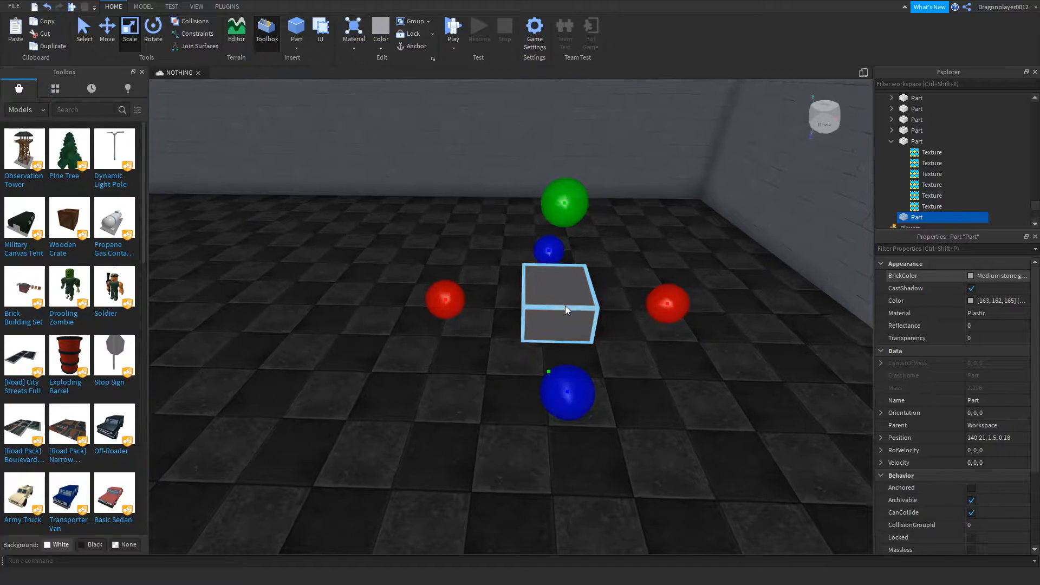
right_click(567, 307)
left_click(594, 362)
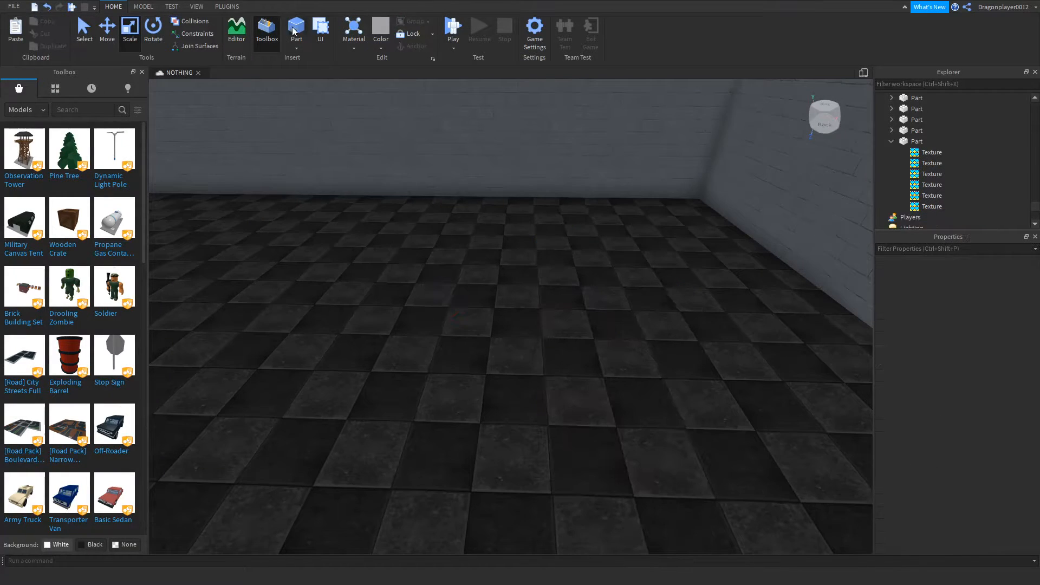
left_click(296, 48)
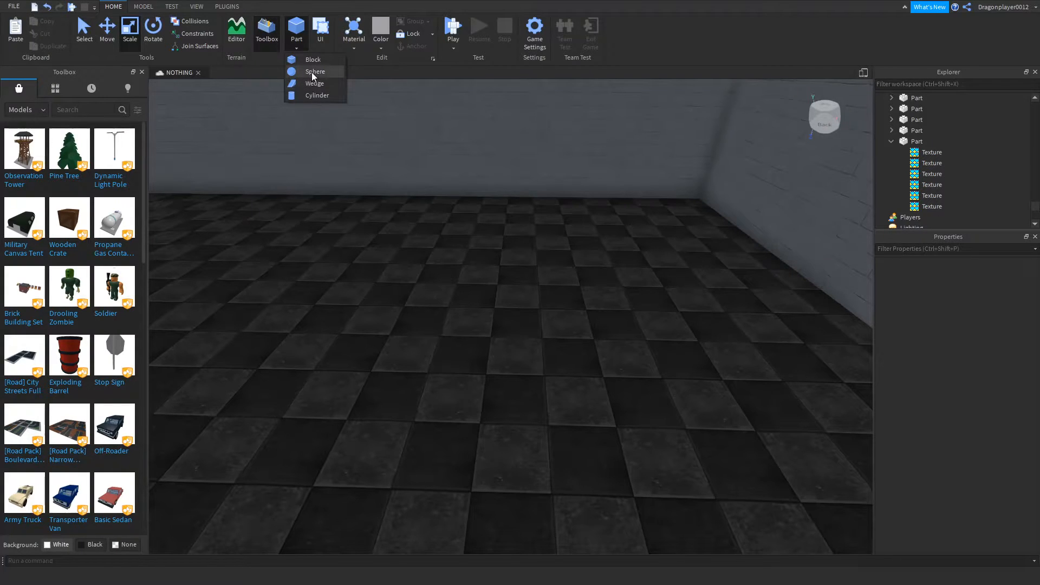
left_click(314, 71)
left_click_drag(340, 242, 488, 243)
key("d")
right_click(394, 242)
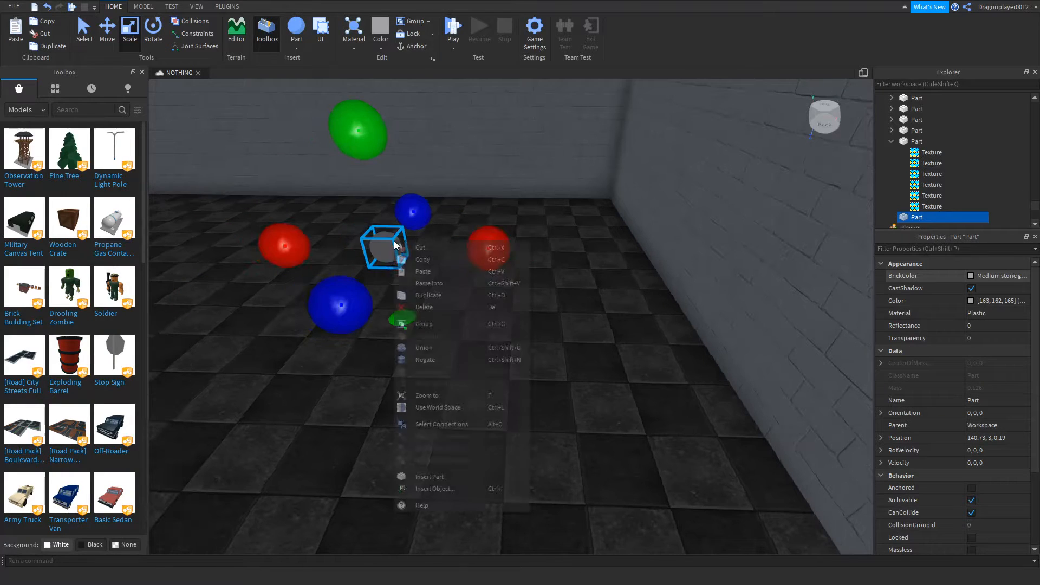
left_click(428, 307)
Insert a block part on the room's floor and scale it into a long, wide, flat slab.
key("w")
left_click(296, 48)
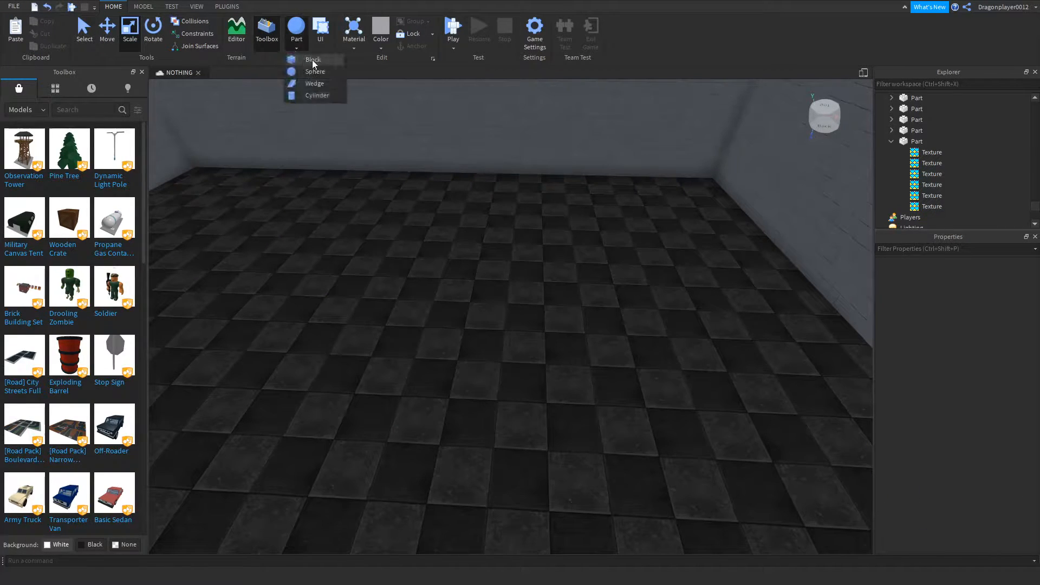
left_click(311, 67)
key("s")
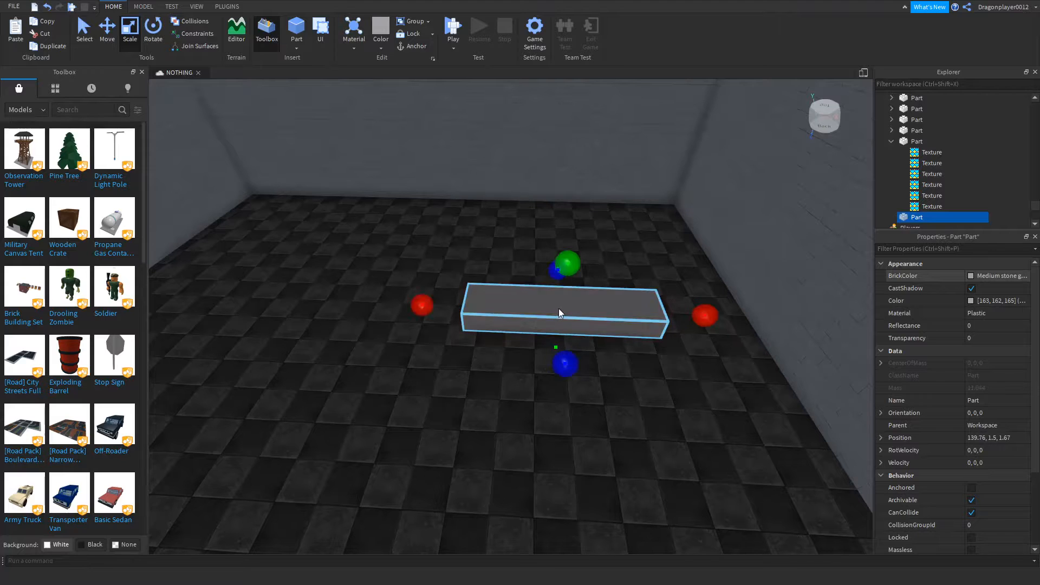
key("Delete")
left_click(523, 319)
key("ctrl+z")
left_click_drag(419, 303, 293, 276)
left_click_drag(463, 362, 461, 407)
scroll(462, 407, "down", 2)
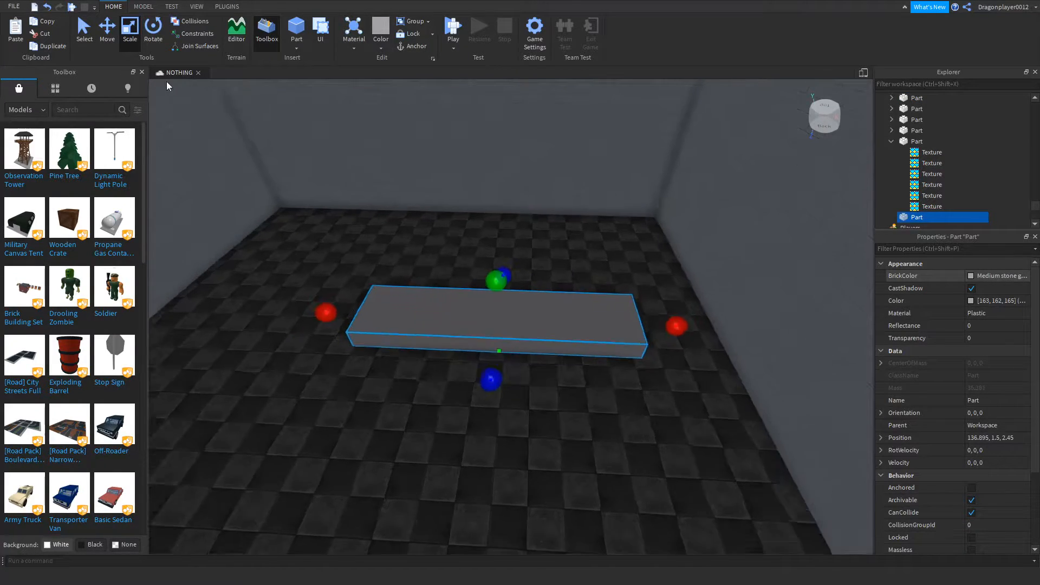
Duplicate the slab, raise the copy above the floor, and move the original up against its underside.
key("ctrl+2")
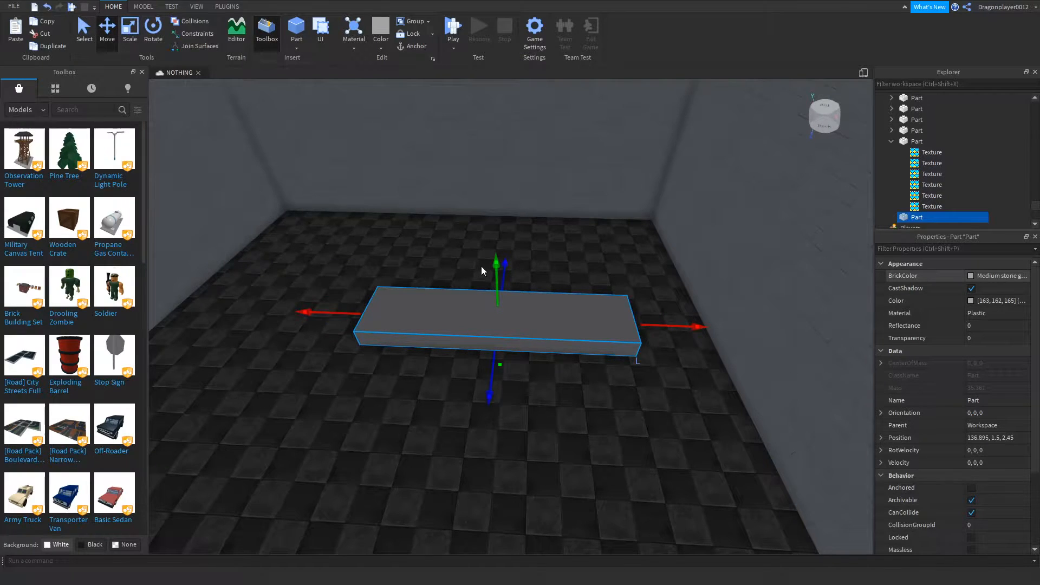
key("ctrl+d")
scroll(495, 264, "up", 3)
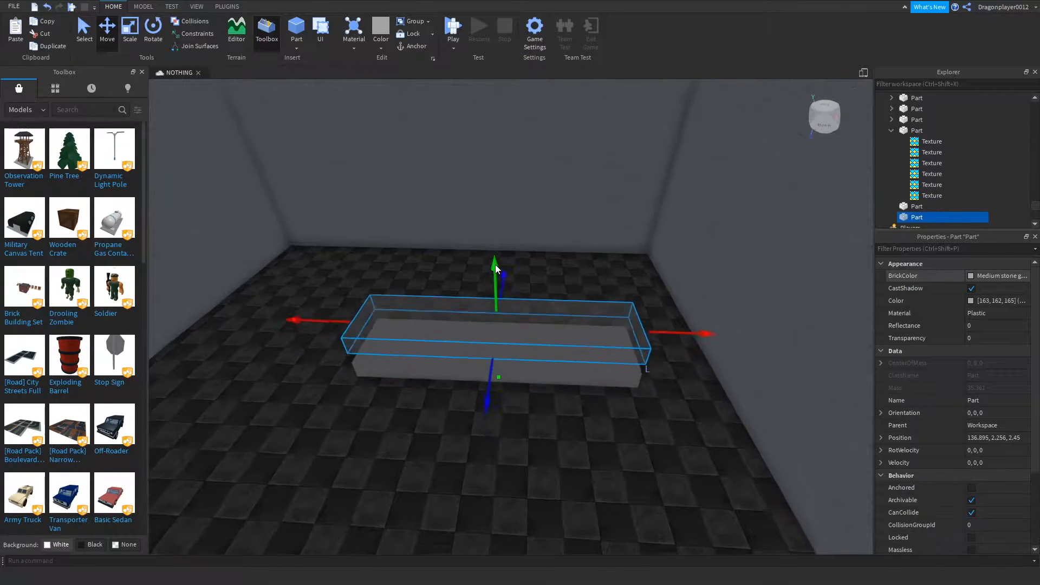
left_click_drag(495, 264, 493, 319)
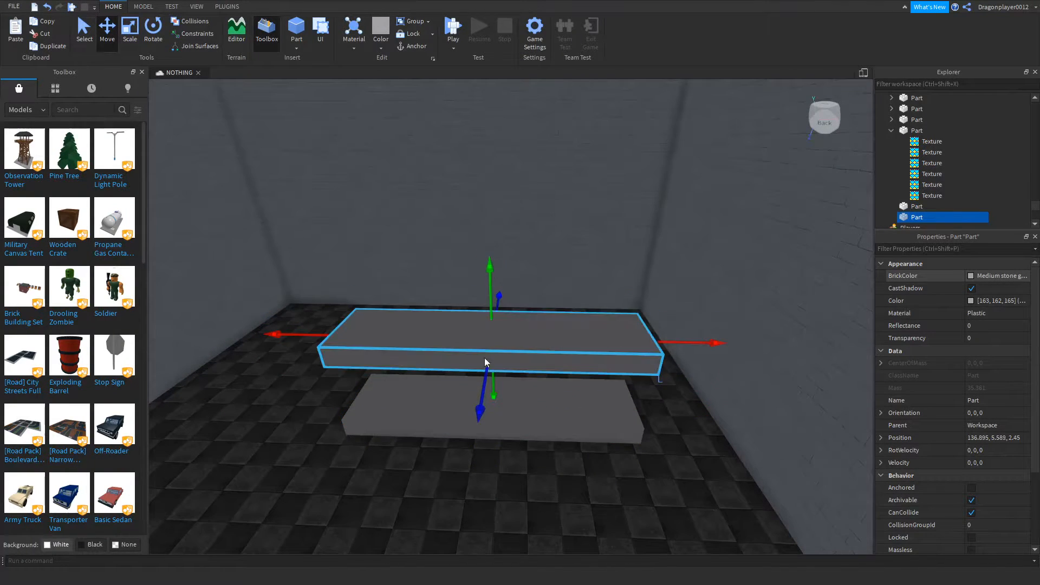
left_click(518, 421)
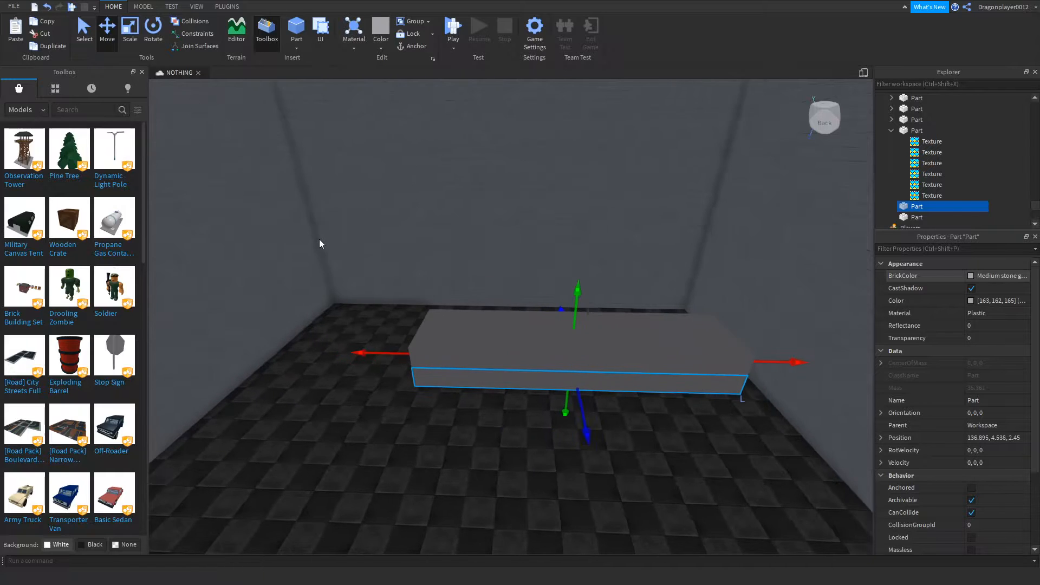
Shorten the lower slab at both ends and anchor both slabs.
key("ctrl+3")
left_click_drag(313, 352, 344, 359)
left_click_drag(680, 364, 669, 362)
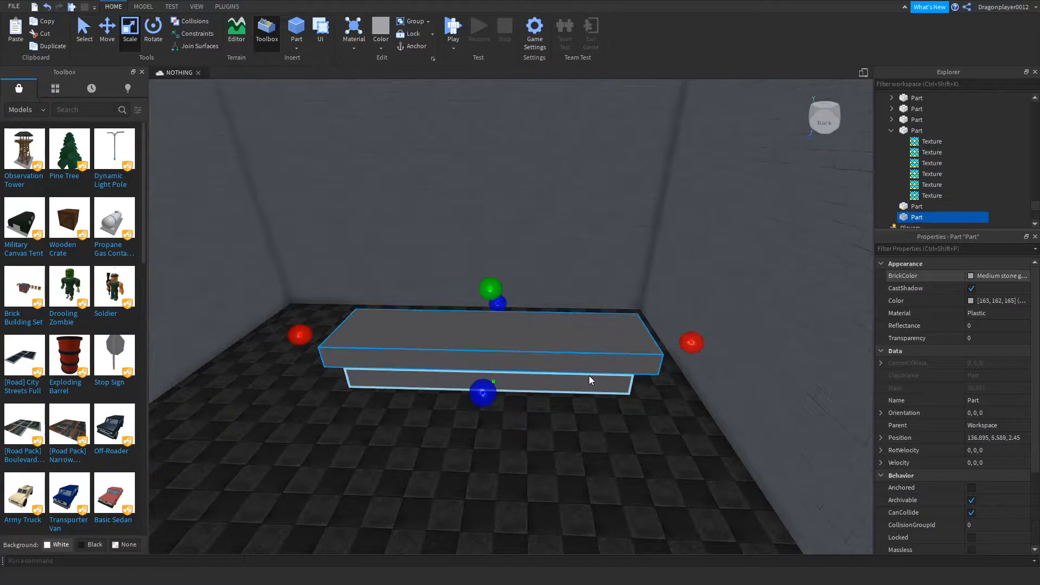
left_click(531, 320)
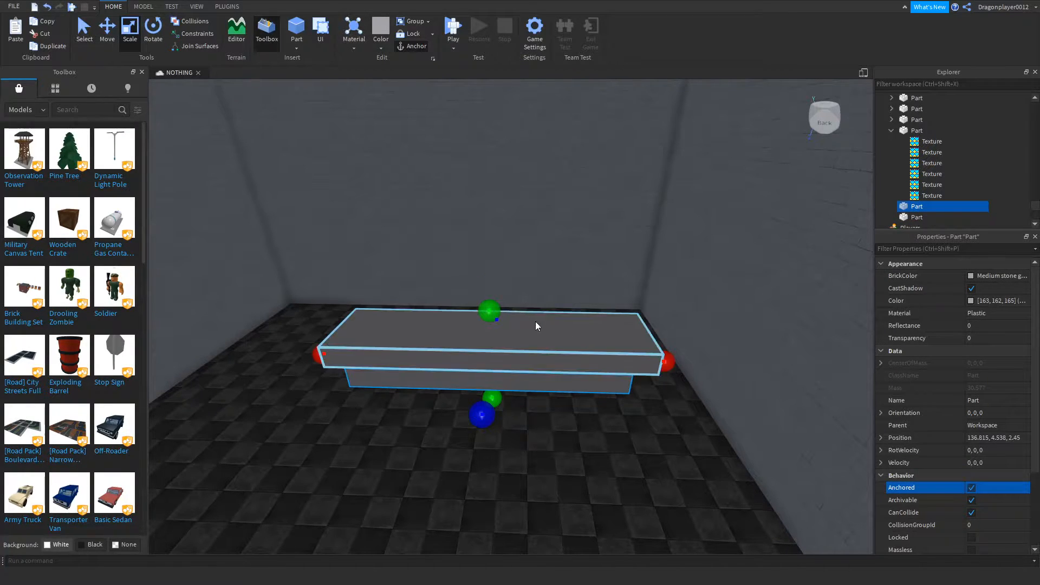
left_click(961, 488)
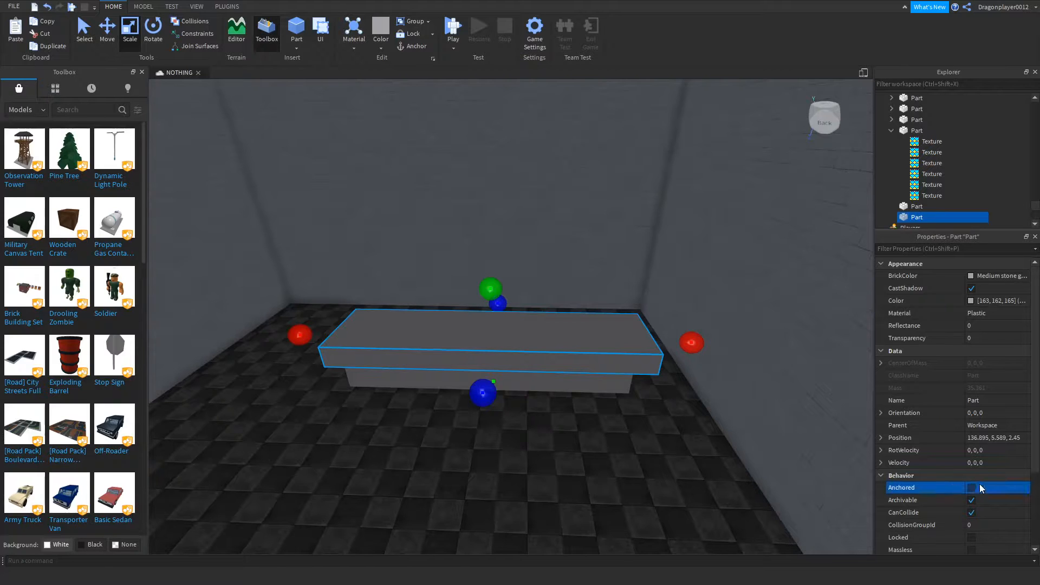
Set the lower slab's BrickColor to Daisy orange and its material to Neon.
left_click(584, 382)
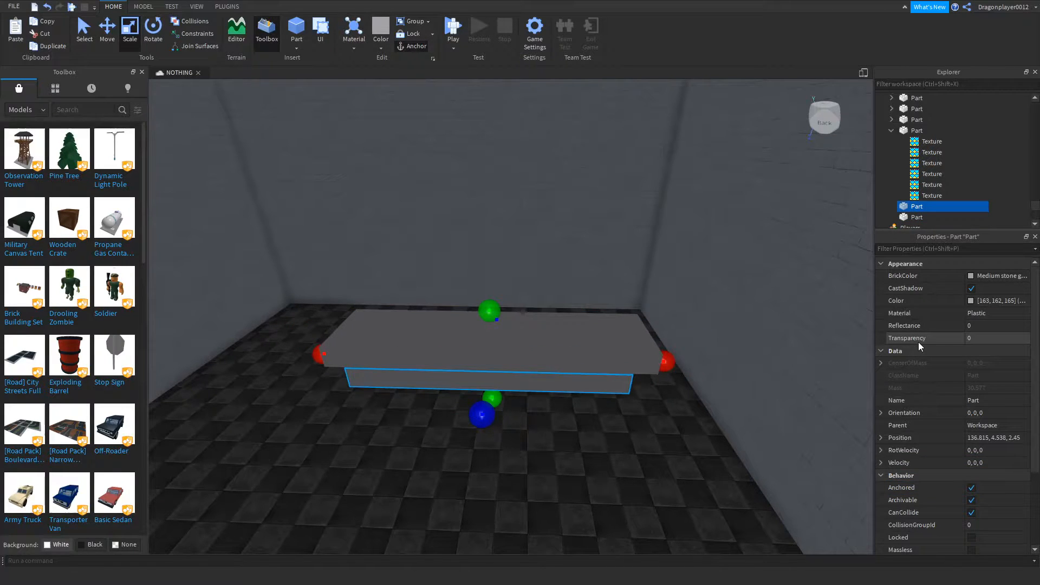
left_click(967, 277)
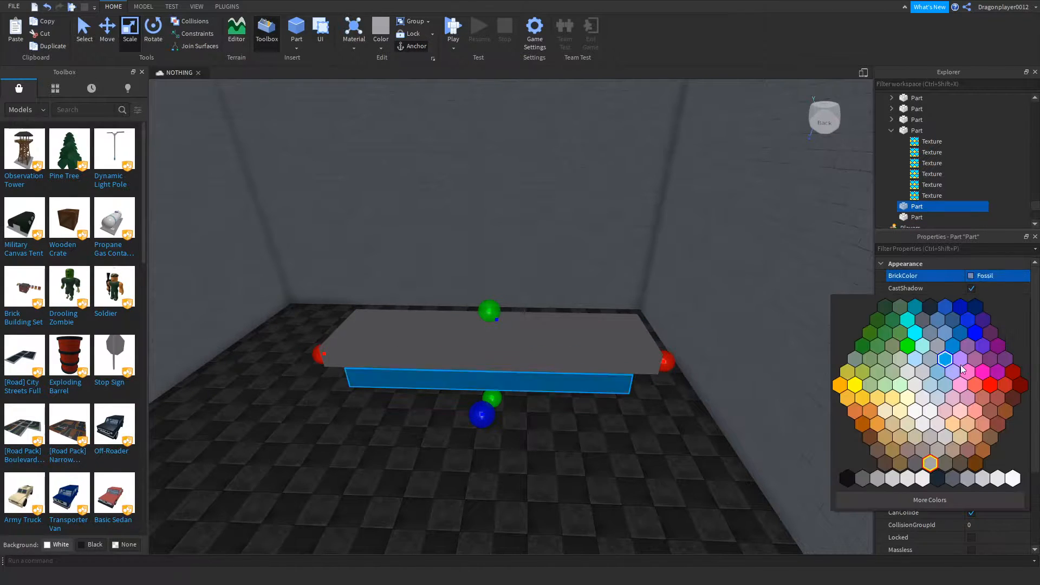
left_click(878, 400)
left_click(996, 316)
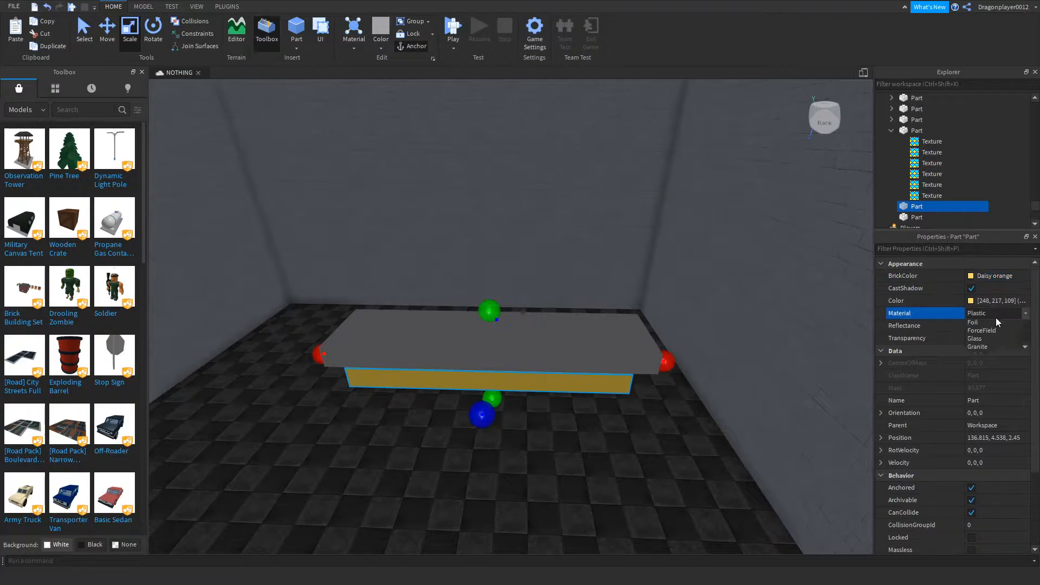
scroll(989, 379, "up", 4)
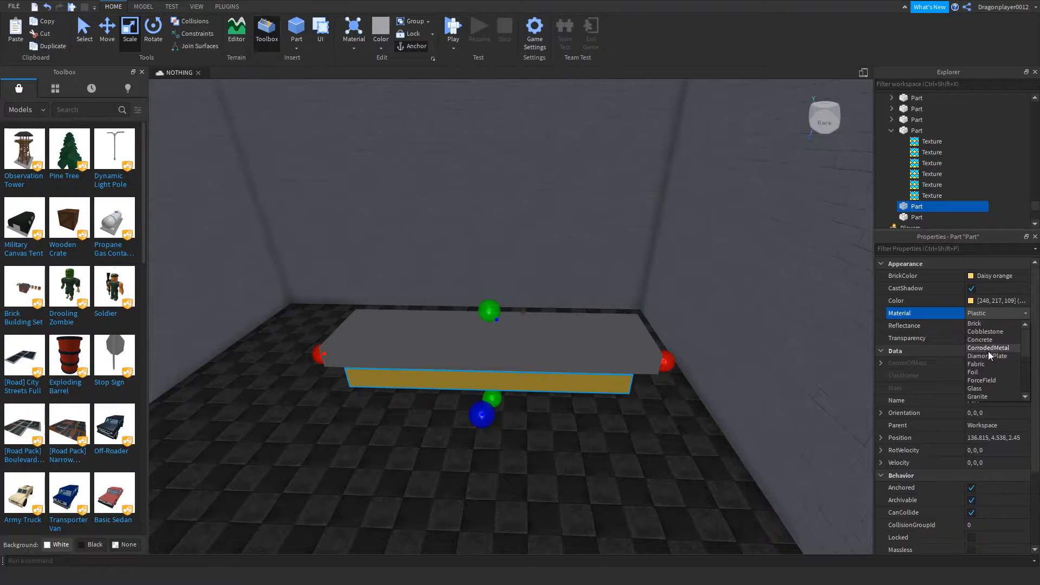
scroll(992, 365, "down", 2)
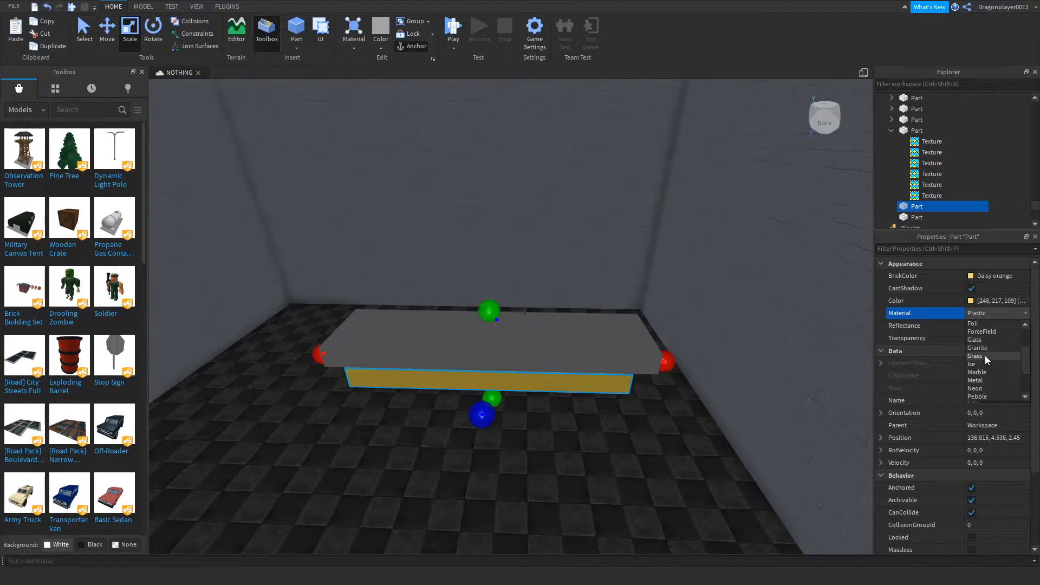
left_click(977, 388)
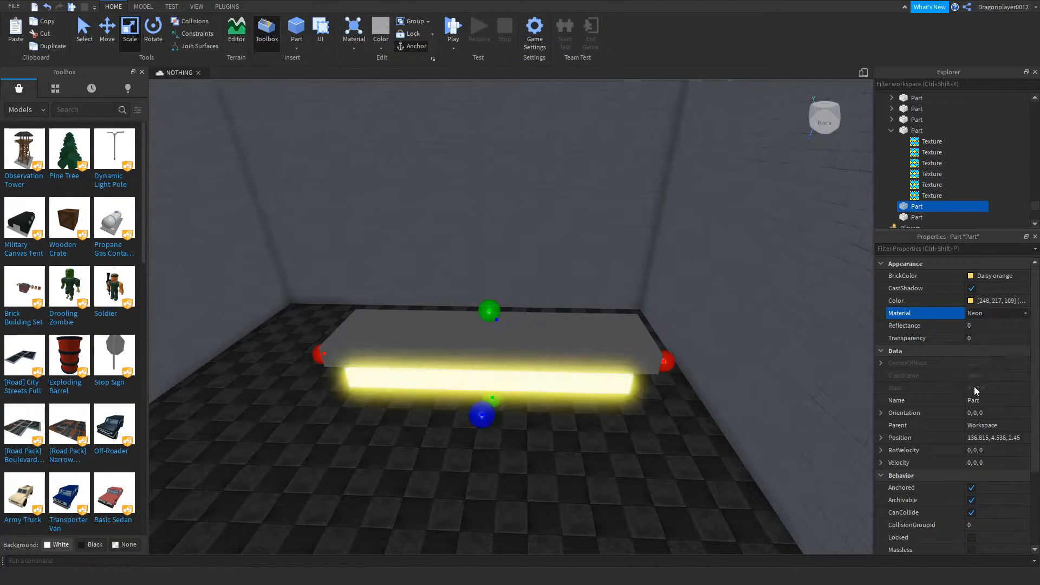
Set the neon slab's BrickColor to Institutional white, keeping Neon as its material.
scroll(704, 349, "down", 5)
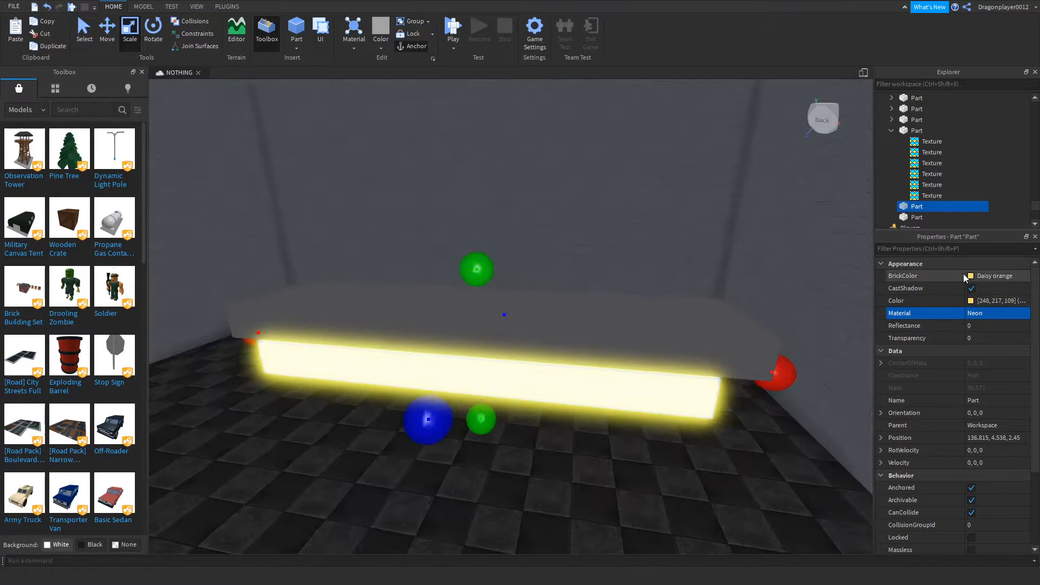
left_click(967, 276)
left_click(1013, 479)
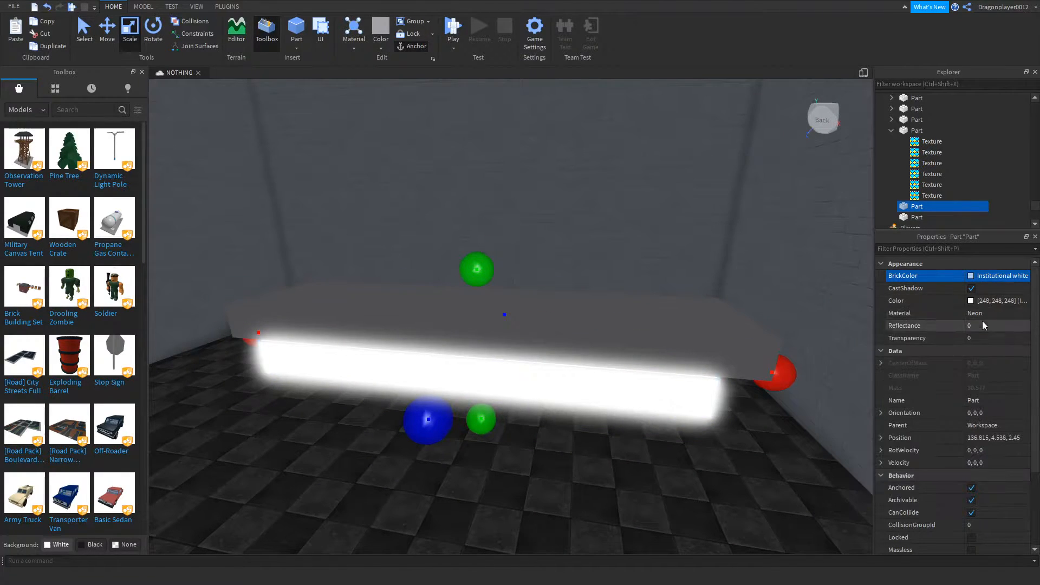
left_click(982, 314)
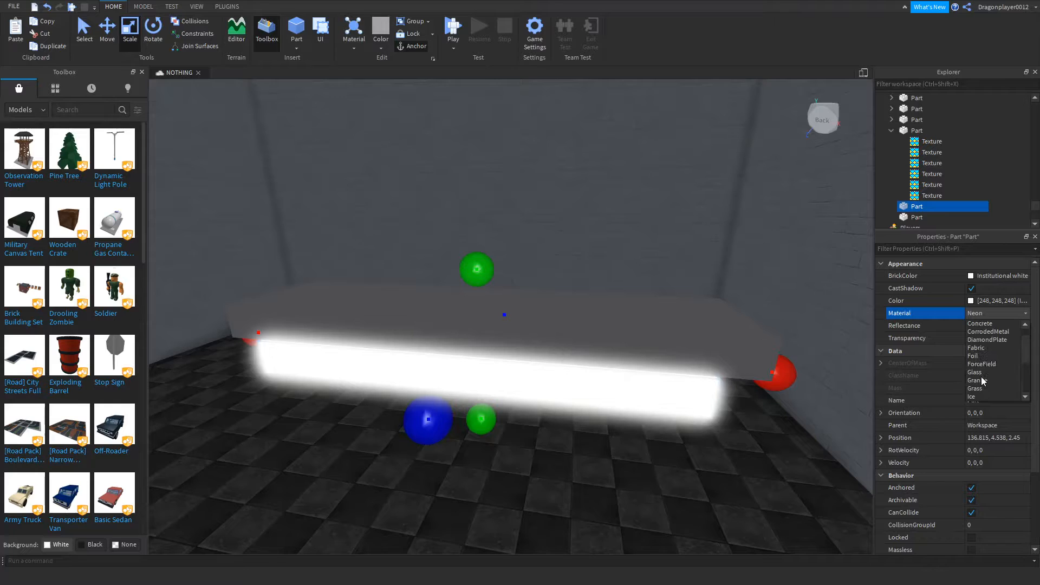
left_click(987, 310)
Select both slabs together and raise them to the room's ceiling as a light fixture.
left_click(620, 358, "ctrl")
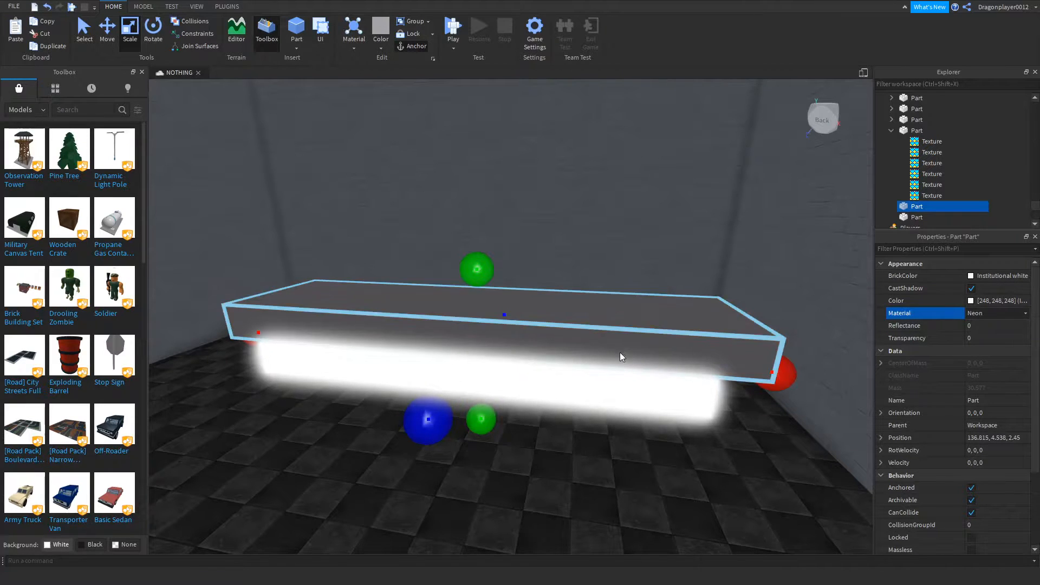
key("ctrl+2")
right_click_drag(476, 272, 466, 105)
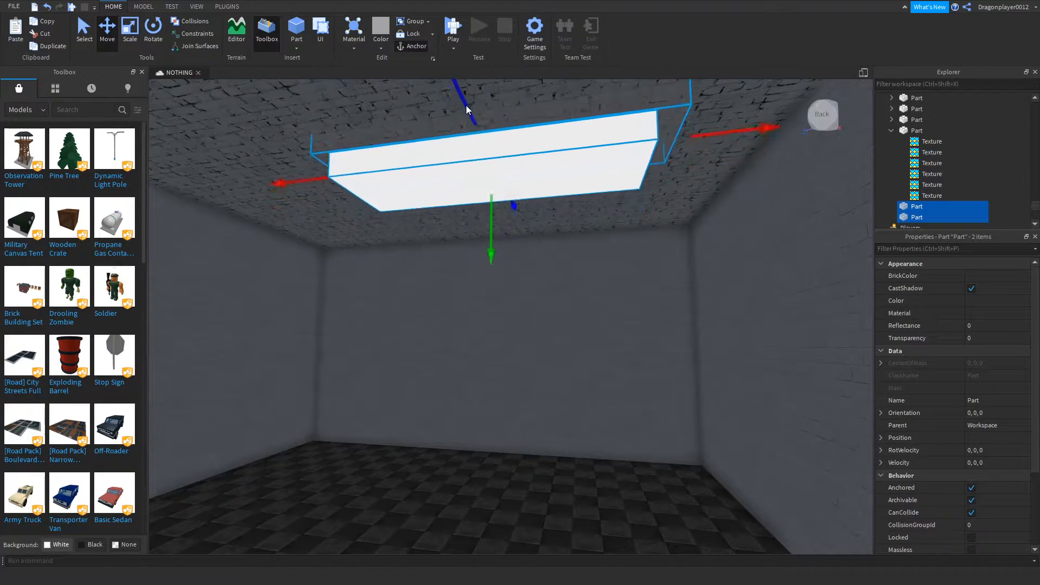
left_click(518, 158)
right_click_drag(518, 158, 519, 163)
Try the Plastic and Sand materials on the light fixture's lower slab.
left_click(476, 167)
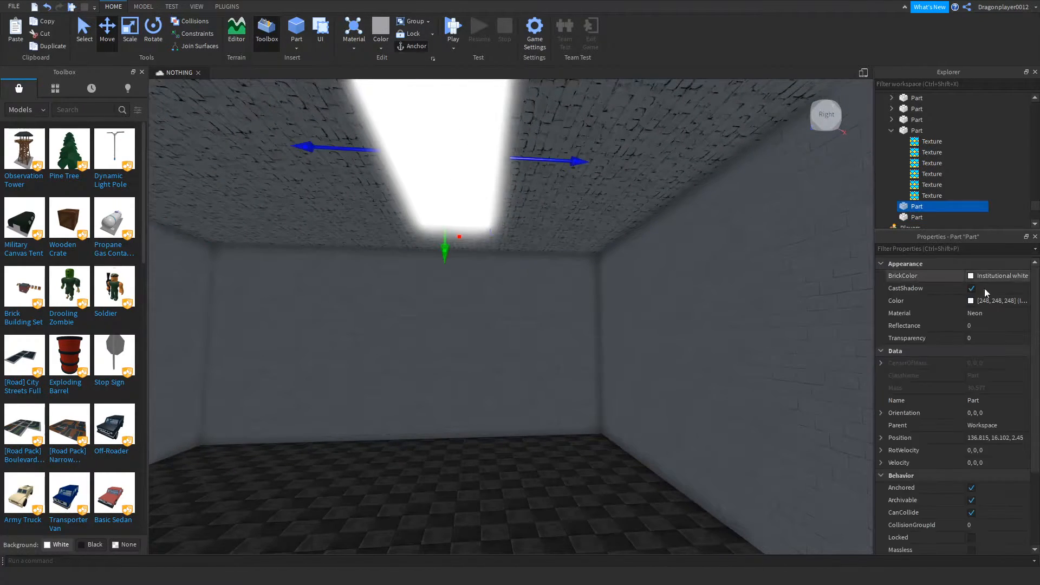
left_click(981, 314)
scroll(993, 343, "down", 3)
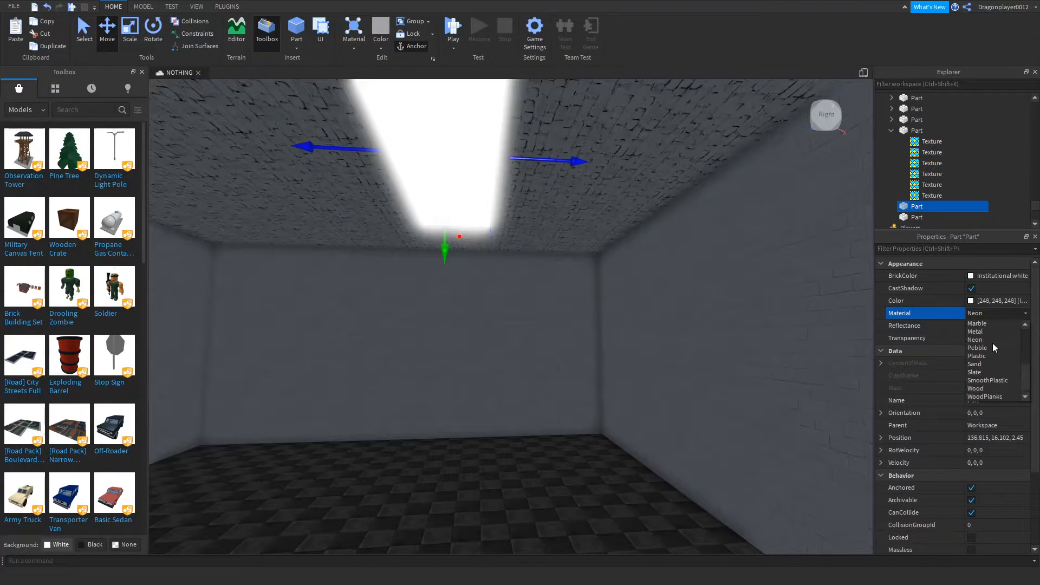
left_click(983, 358)
left_click(992, 313)
scroll(983, 340, "up", 3)
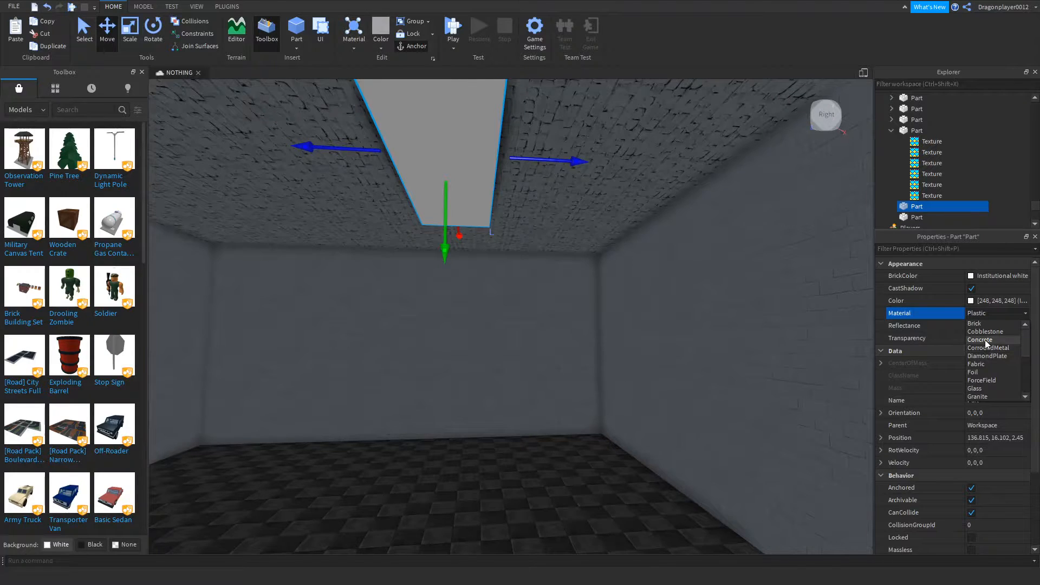
scroll(988, 343, "down", 2)
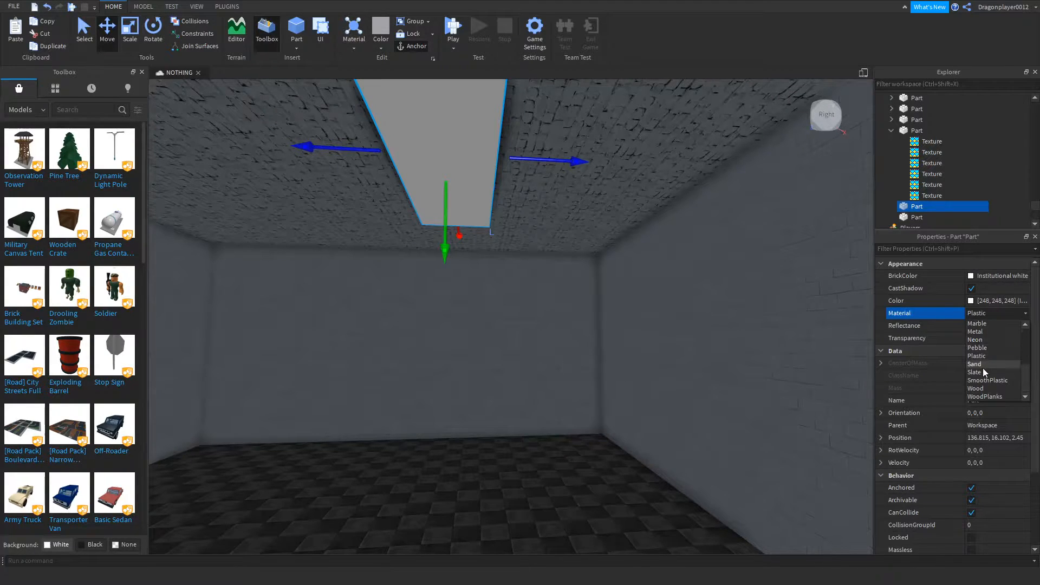
left_click(980, 366)
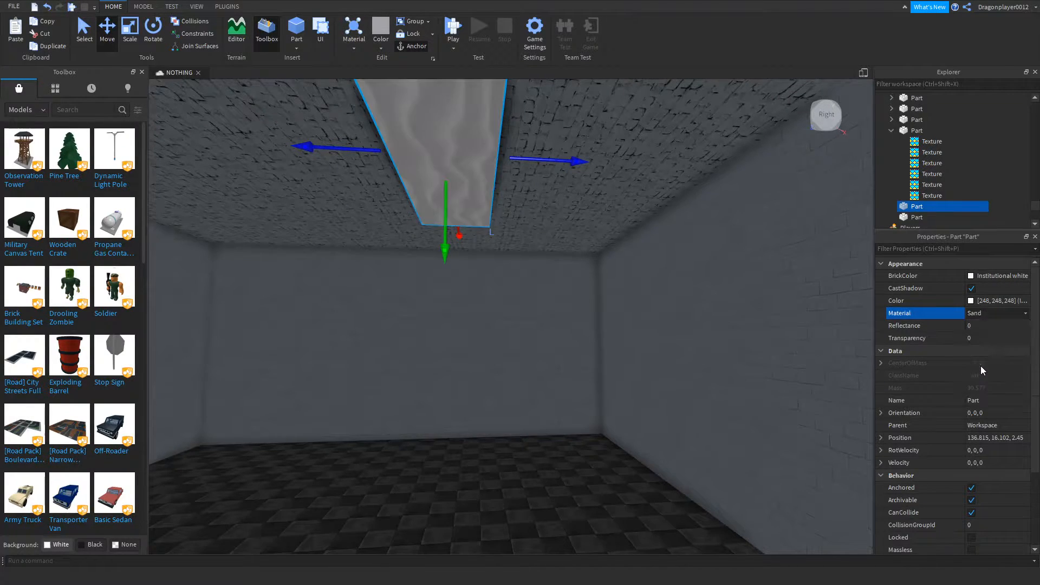
Set the material of the light fixture's upper slab to Concrete.
right_click_drag(818, 340, 724, 422)
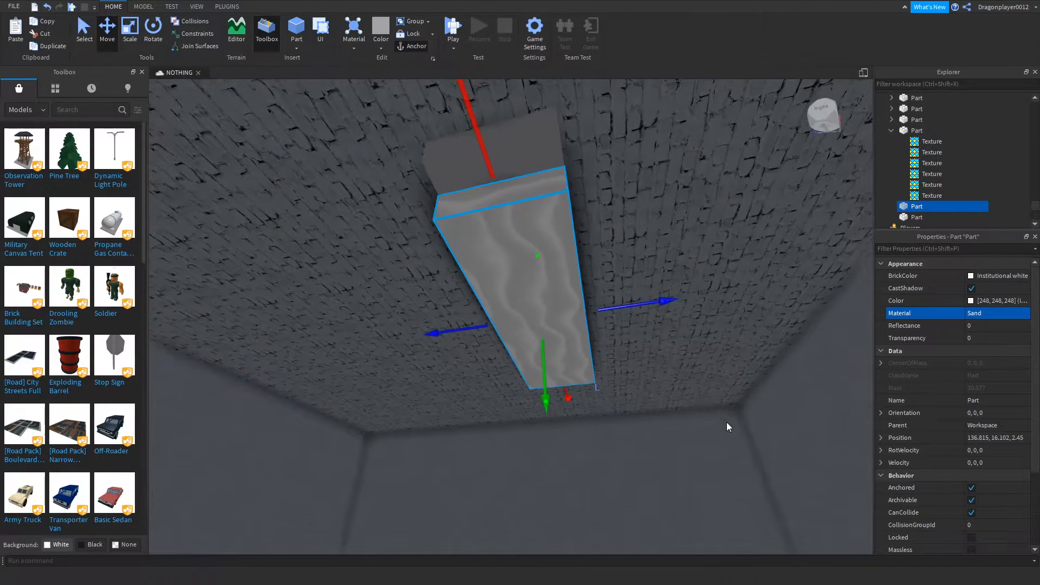
left_click(578, 201)
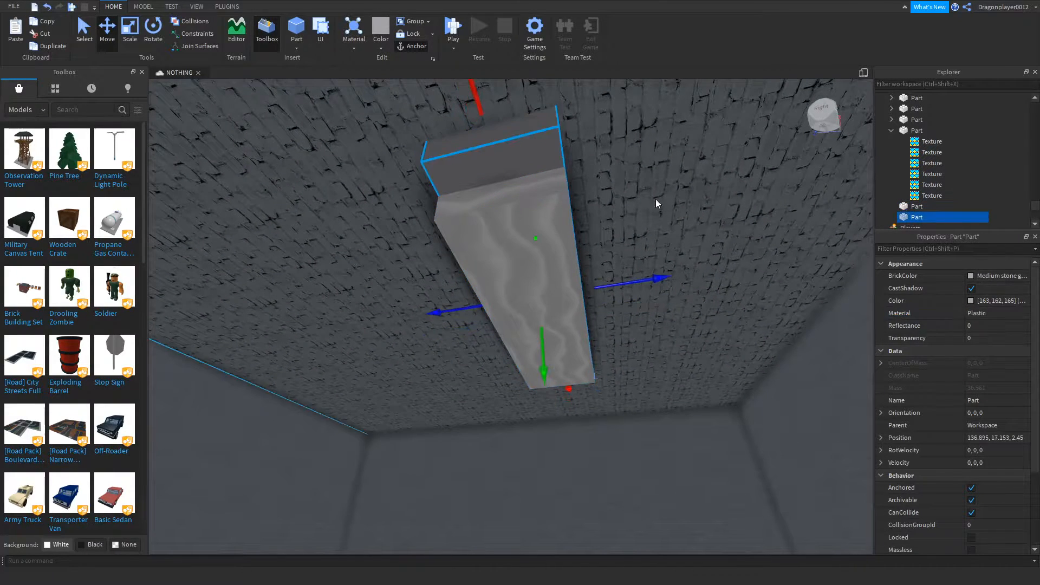
left_click(985, 314)
scroll(988, 372, "up", 1)
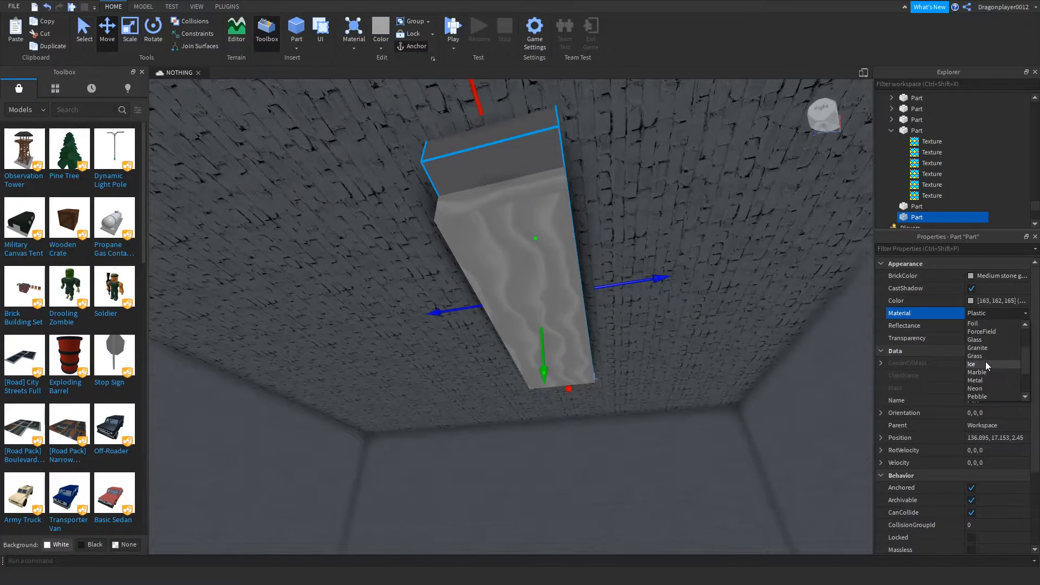
scroll(985, 361, "up", 5)
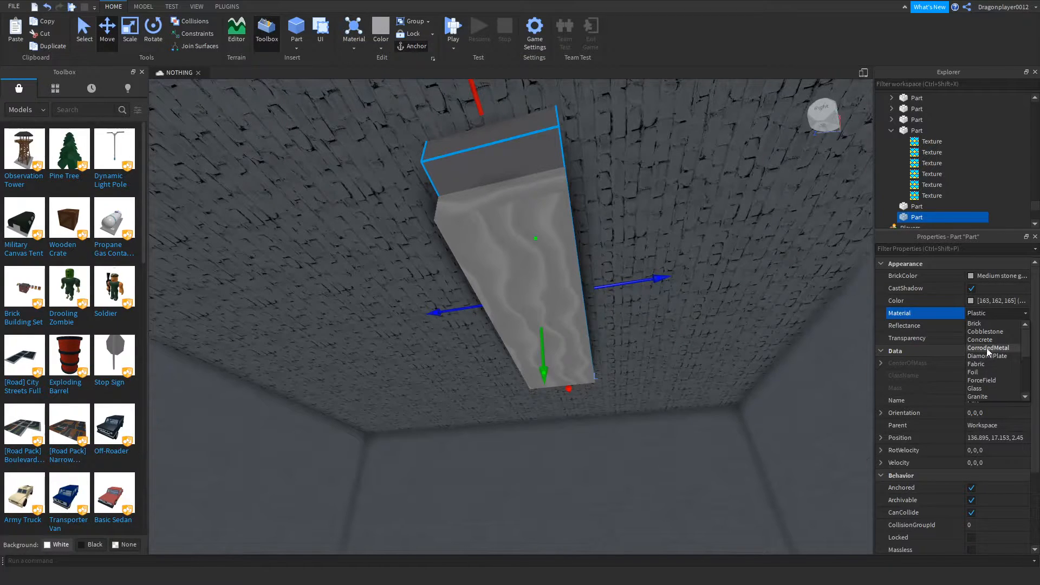
left_click(979, 340)
Set the lower slab's BrickColor to Ghost grey after trying Dark orange.
left_click(554, 254)
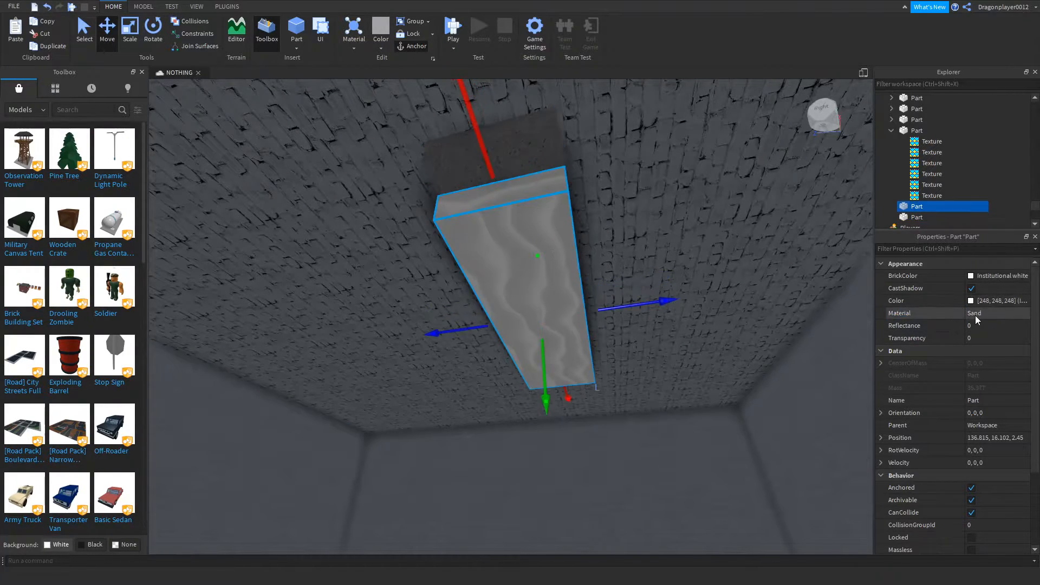
left_click(970, 277)
left_click(974, 310)
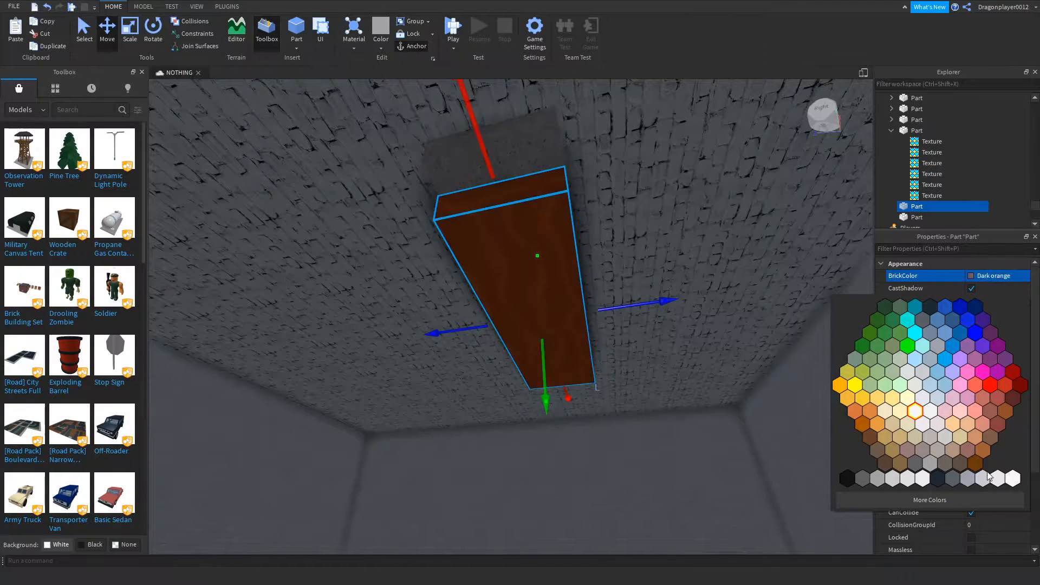
left_click(983, 478)
Try Fabric, Brick and Cobblestone on the lower slab, and set its material to Concrete.
left_click(983, 313)
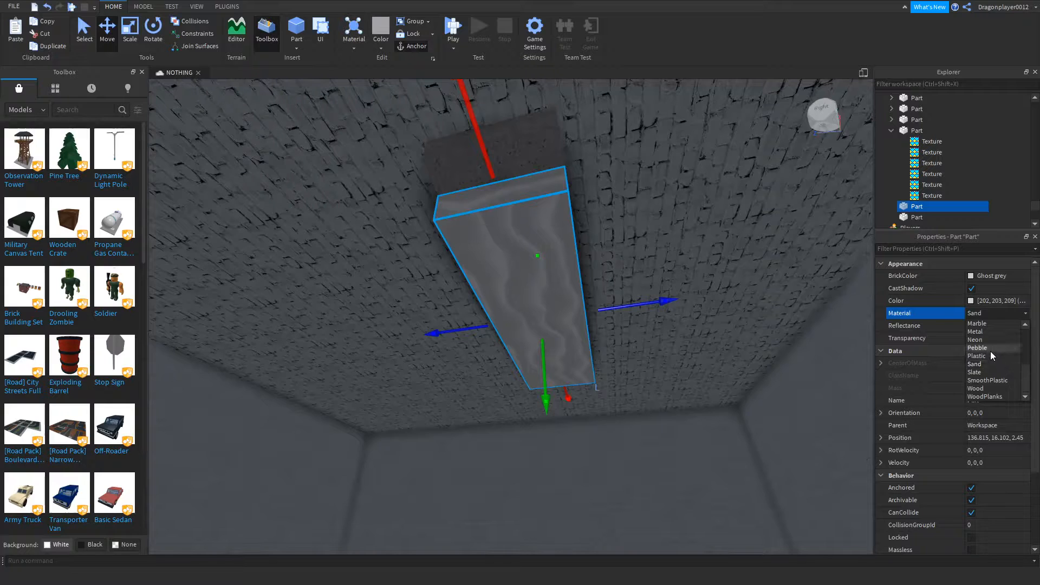
scroll(984, 338, "up", 2)
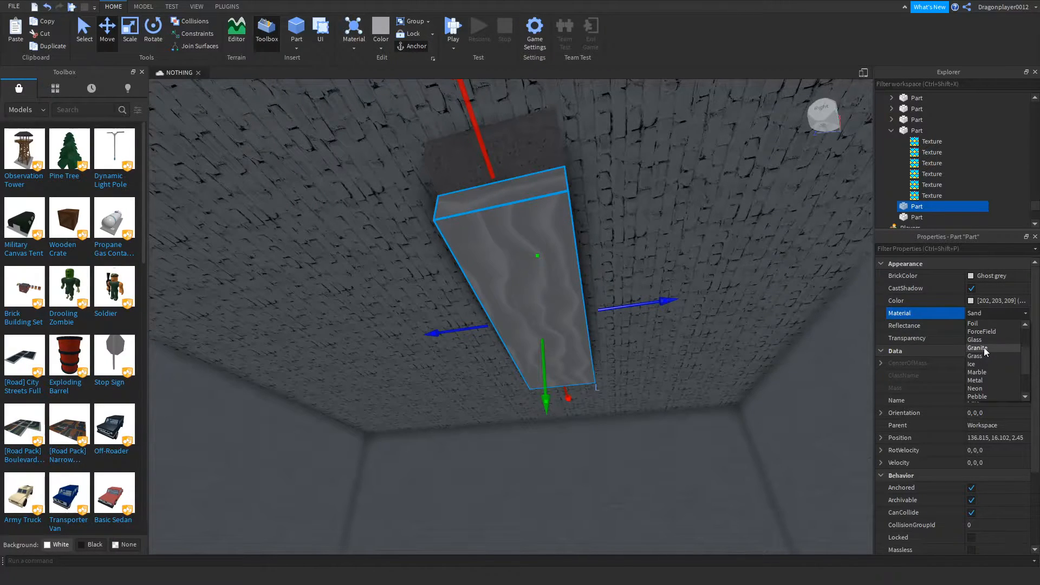
scroll(986, 349, "down", 1)
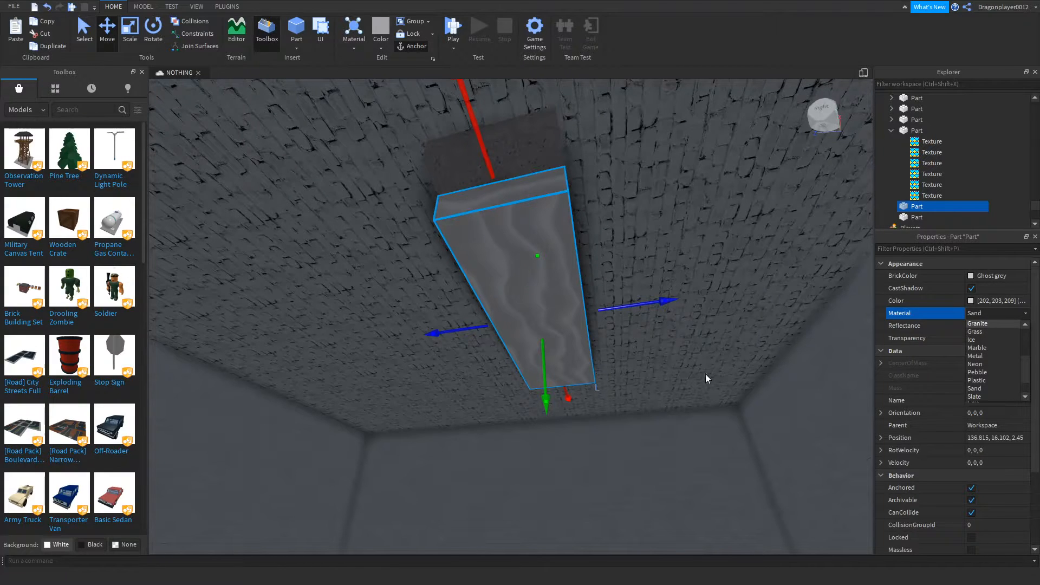
scroll(986, 393, "down", 1)
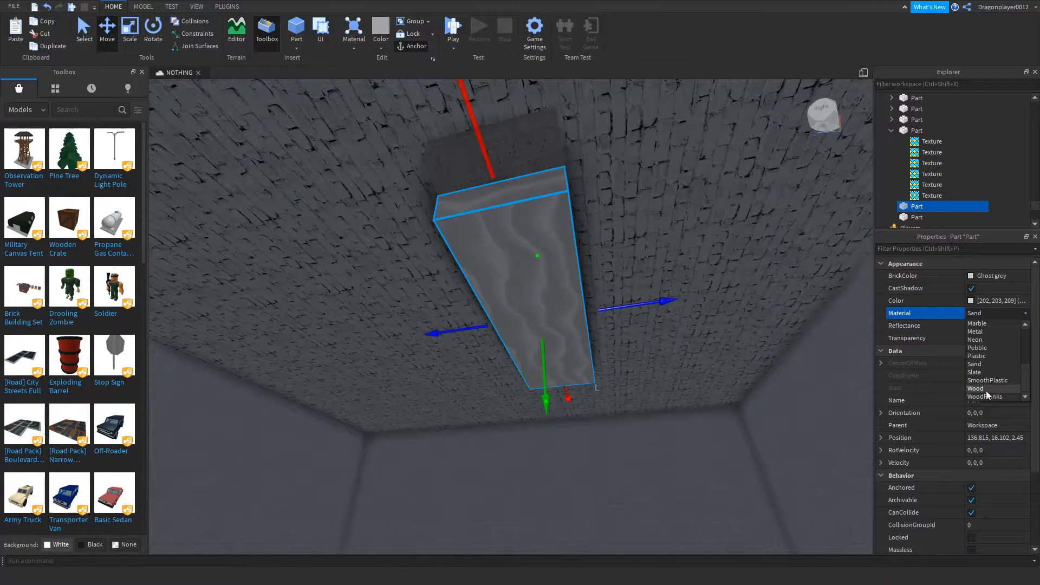
scroll(986, 391, "up", 4)
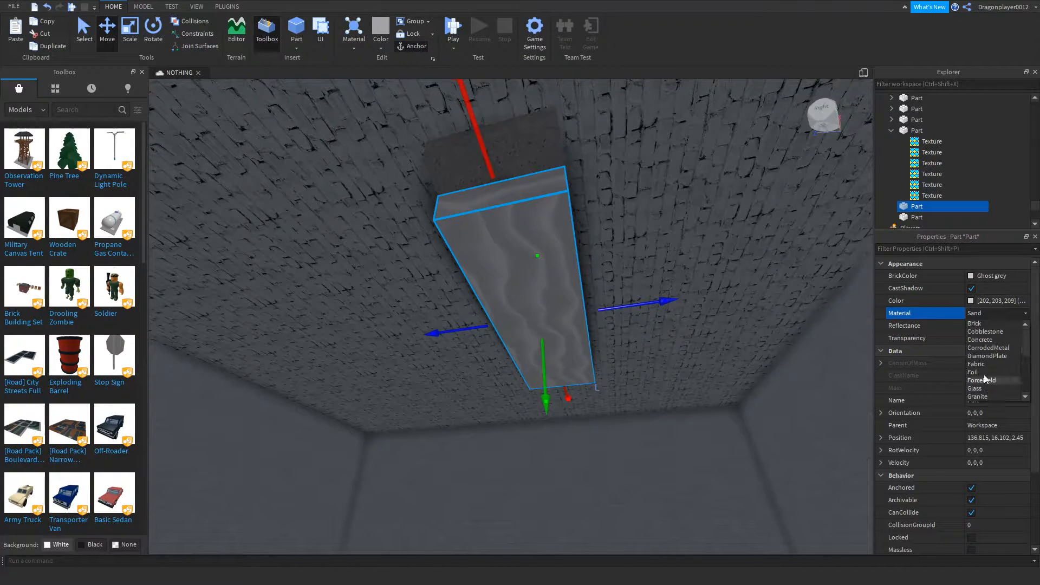
left_click(983, 364)
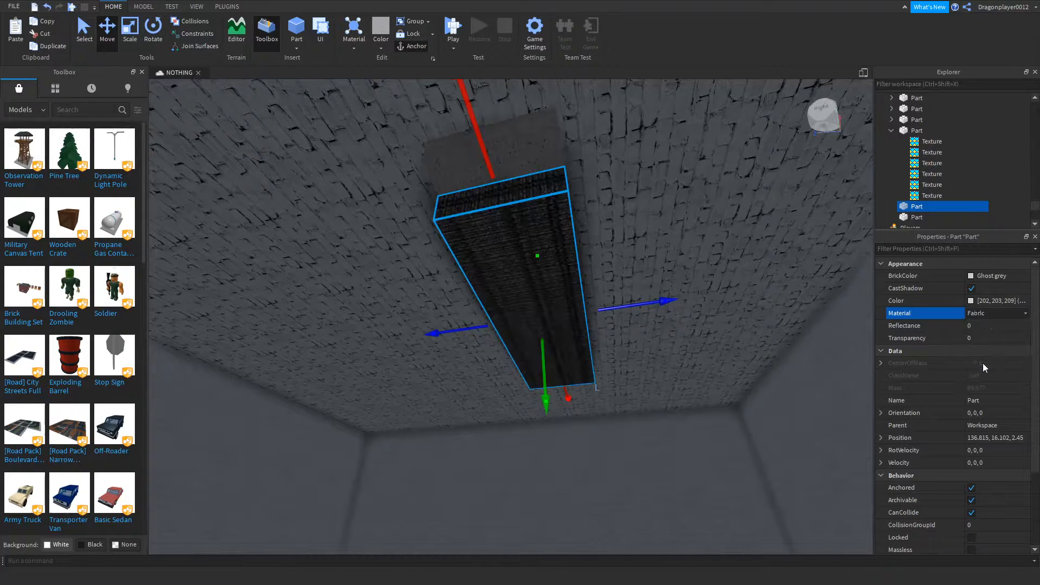
left_click(991, 312)
left_click(977, 323)
left_click(996, 311)
left_click(983, 332)
left_click(993, 311)
left_click(979, 341)
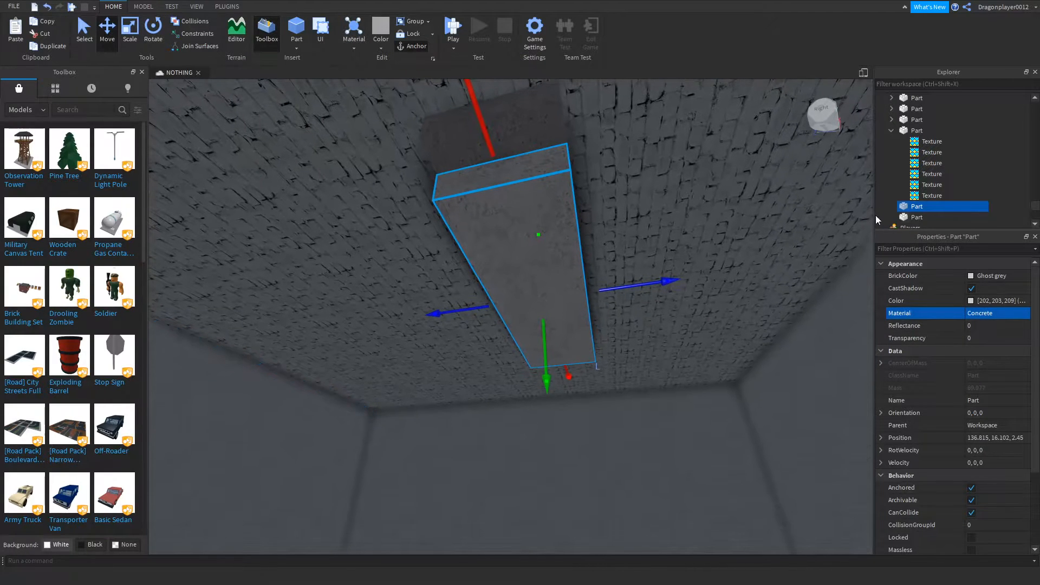
Add a PointLight to the fixture's lower slab and extend its range to about 11.8.
left_click(933, 206)
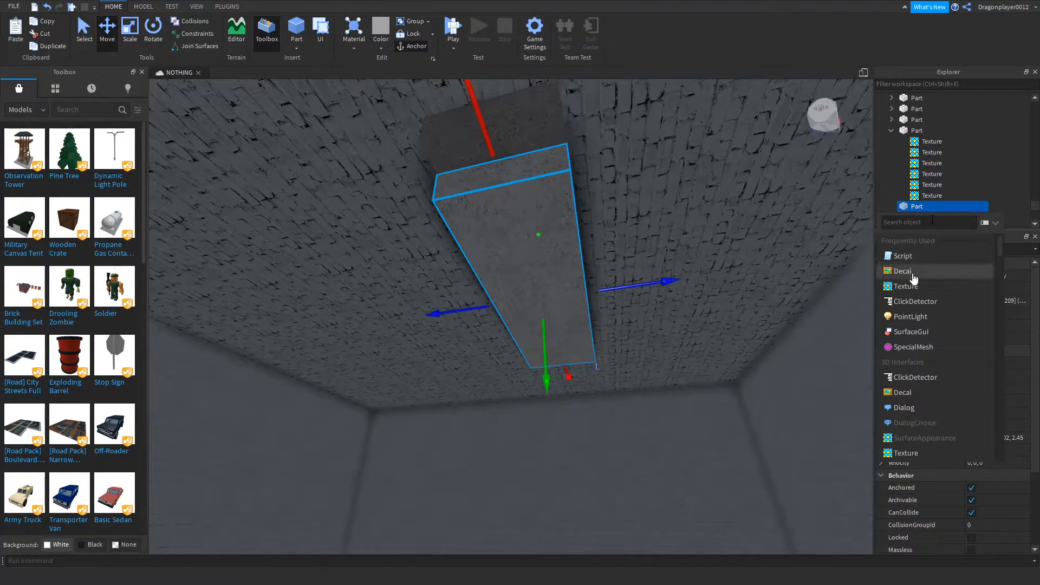
left_click(911, 317)
right_click_drag(645, 331, 649, 387)
left_click_drag(502, 435, 516, 556)
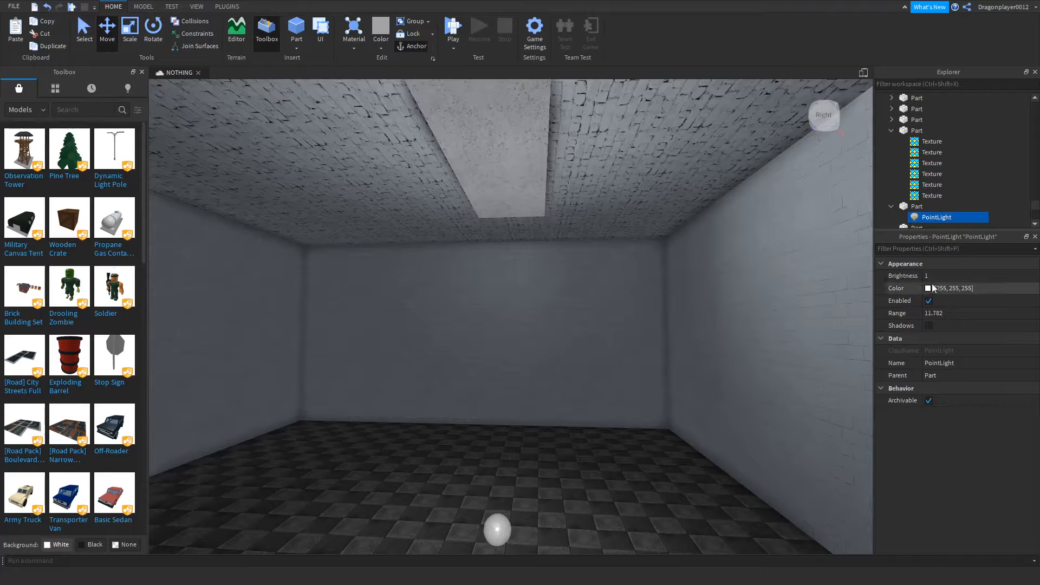
Change the lower slab's material to SmoothPlastic.
left_click(956, 206)
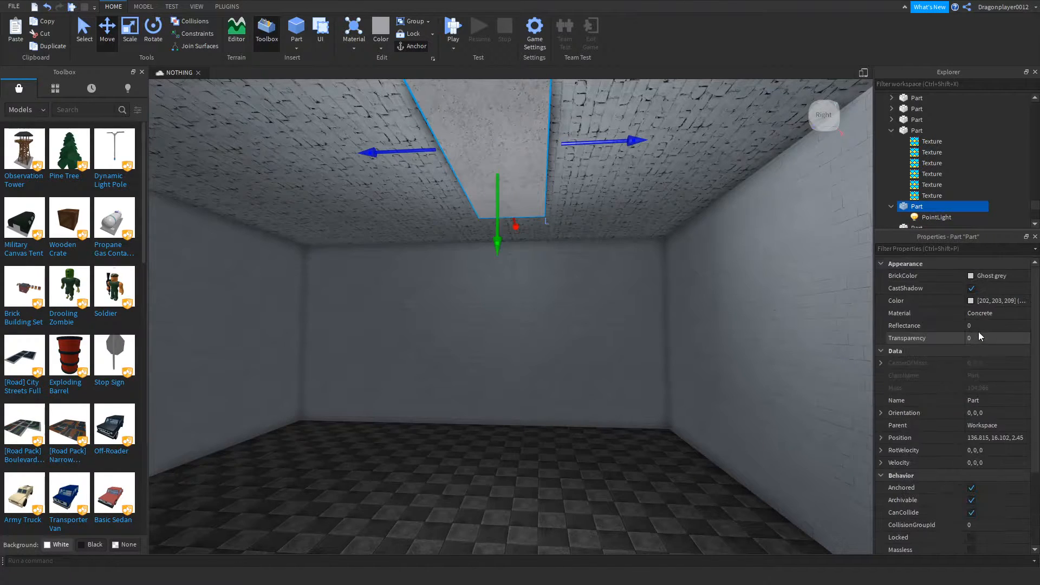
left_click(981, 314)
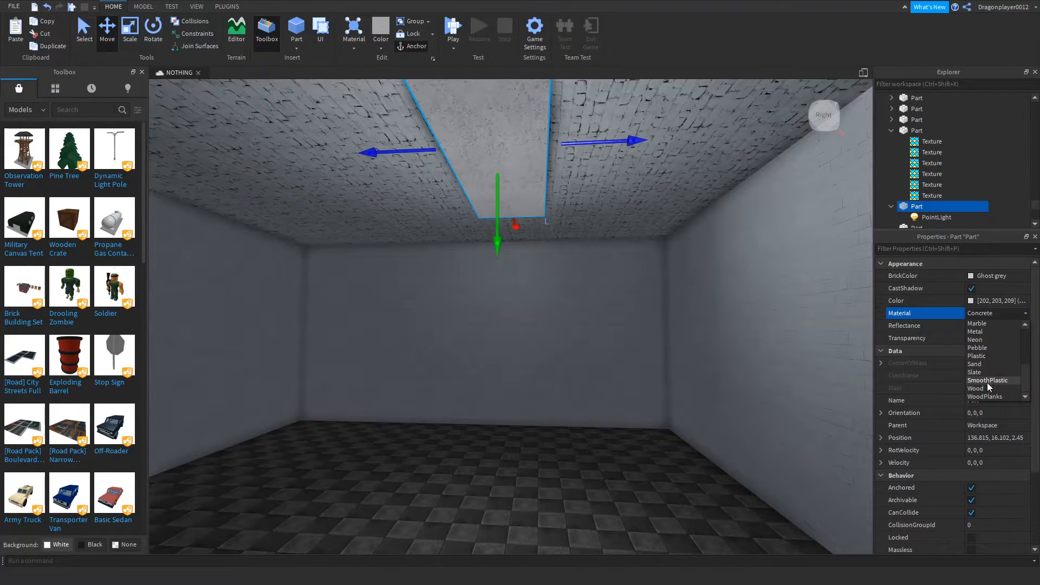
left_click(987, 380)
right_click_drag(682, 314, 684, 354)
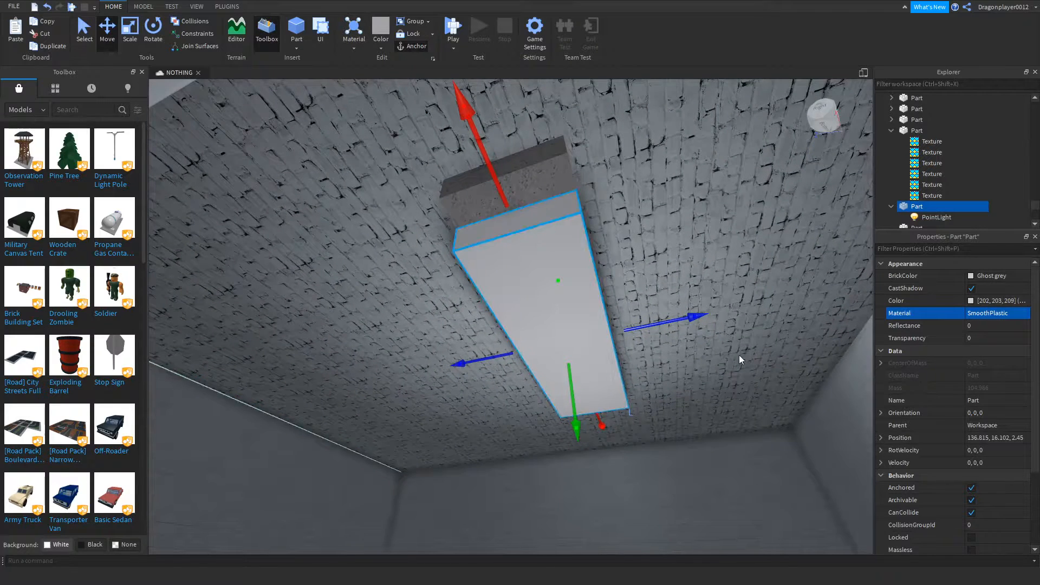
Give the lower slab a custom pale yellow color of [209, 203, 157].
left_click(997, 278)
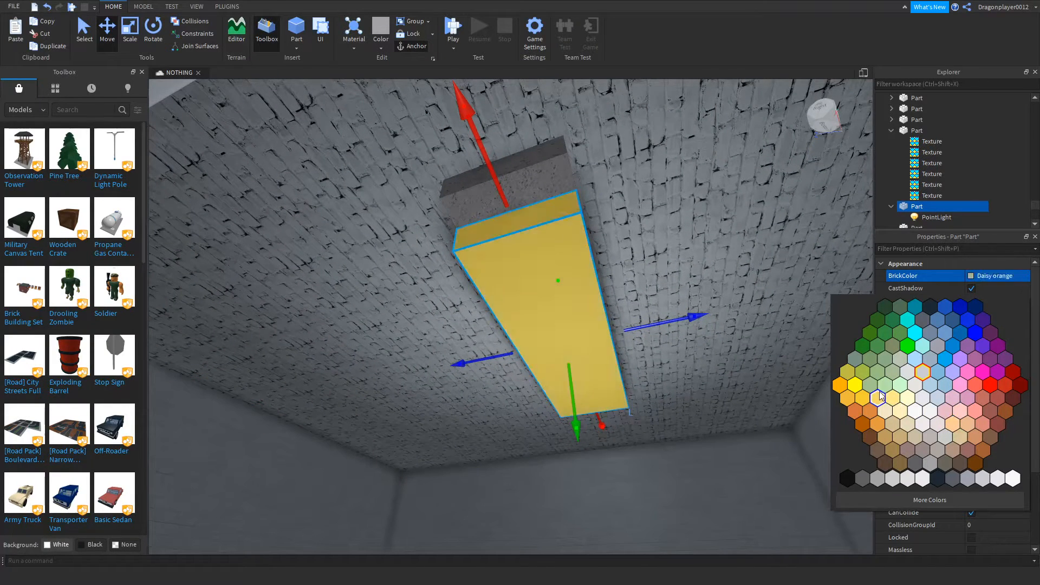
left_click(937, 353)
left_click(972, 300)
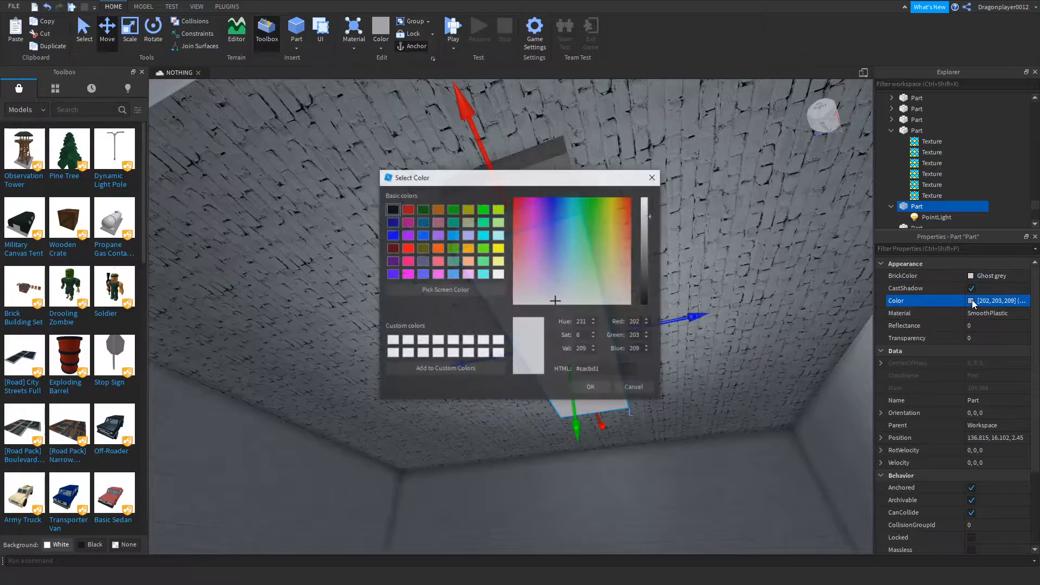
left_click_drag(622, 300, 614, 278)
left_click(596, 392)
right_click_drag(602, 391, 624, 390)
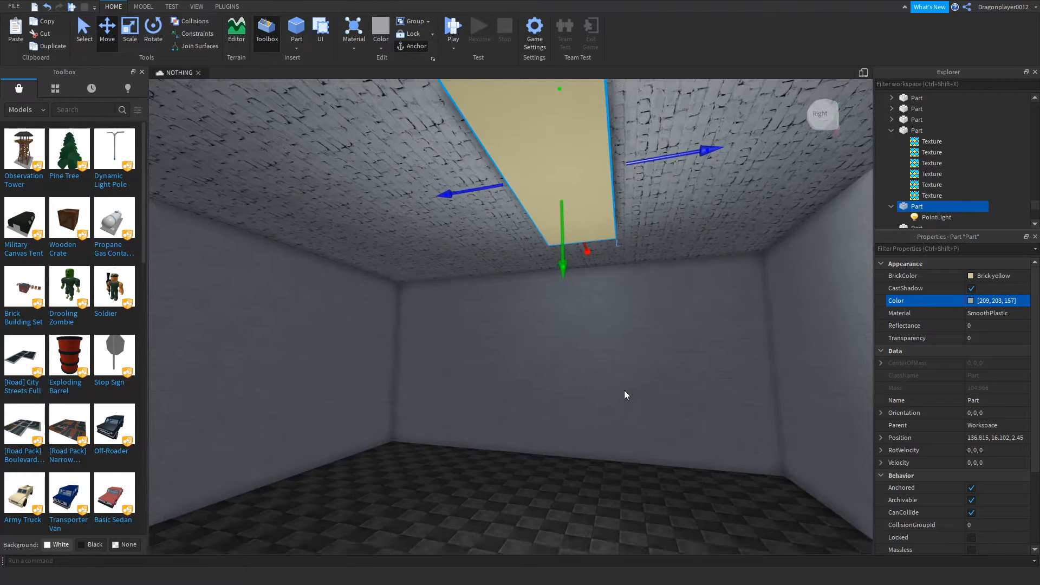
Raise the PointLight's brightness to 2 and extend its range to 15.2.
scroll(948, 173, "down", 1)
left_click(936, 185)
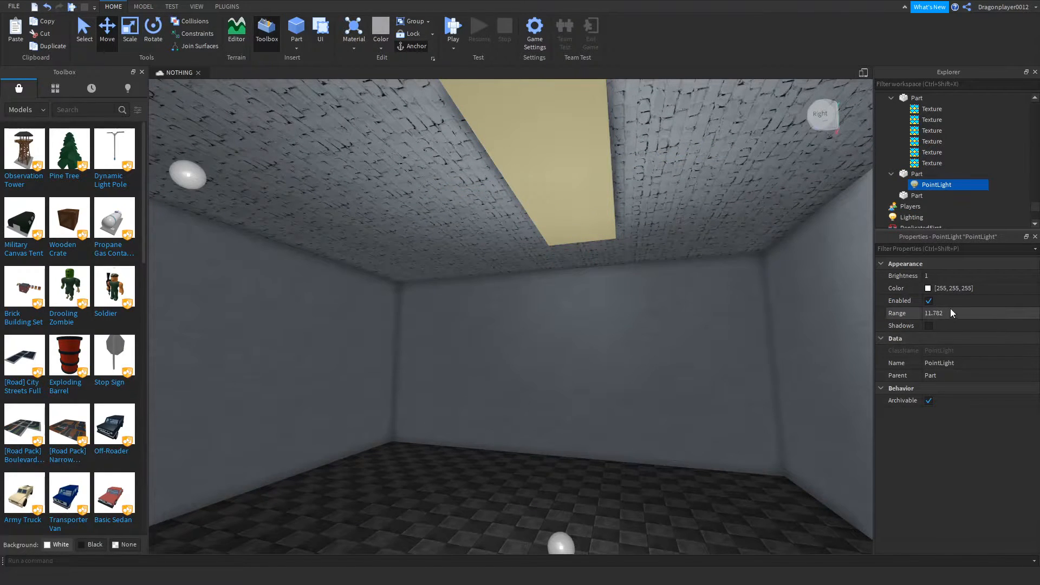
left_click(960, 276)
left_click_drag(963, 275, 964, 275)
right_click_drag(688, 369, 685, 367)
left_click_drag(567, 511, 607, 531)
right_click_drag(722, 437, 727, 436)
Set the PointLight's color to a warm white of [255, 250, 226].
left_click(928, 288)
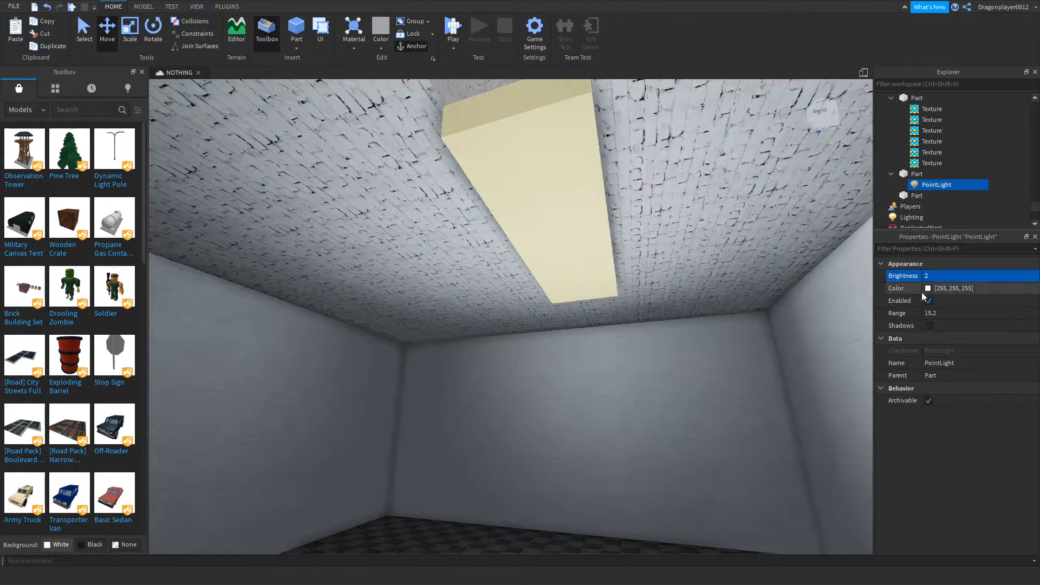
left_click(615, 293)
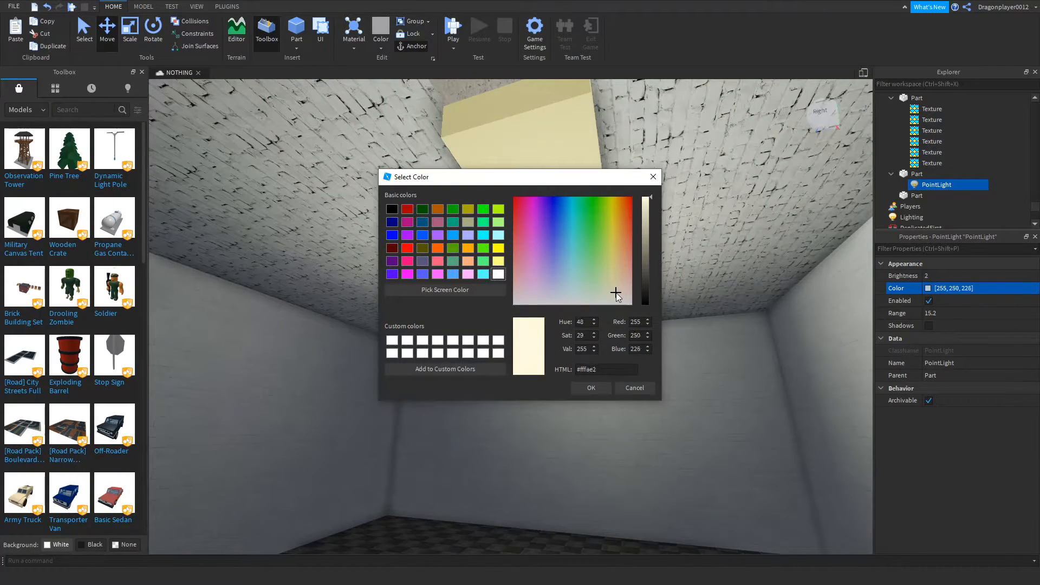
left_click(596, 387)
right_click_drag(598, 378, 641, 314)
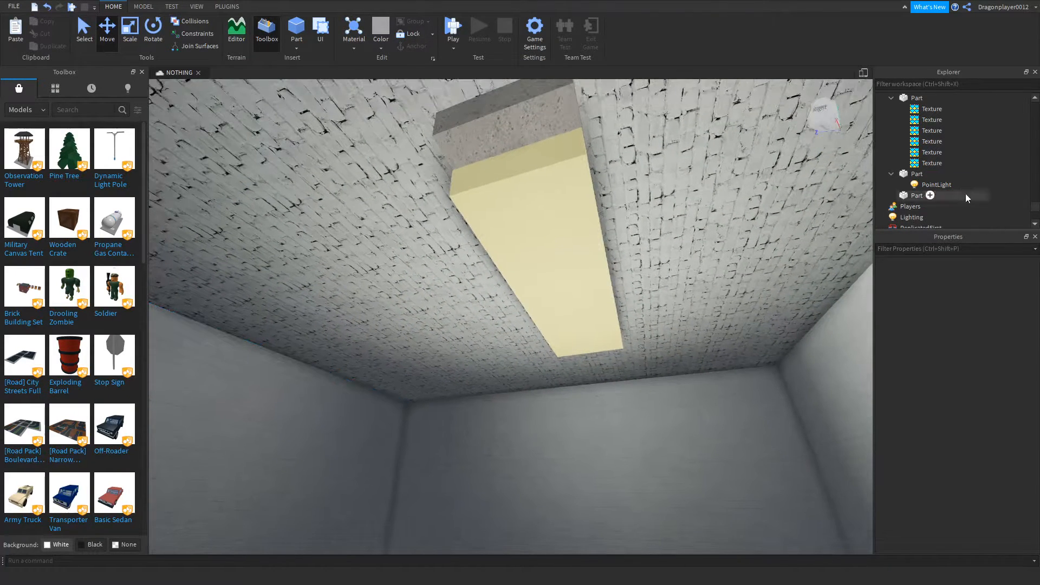
Add a Script to the fixture's lower slab and delete its default code.
left_click(936, 185)
left_click(912, 173)
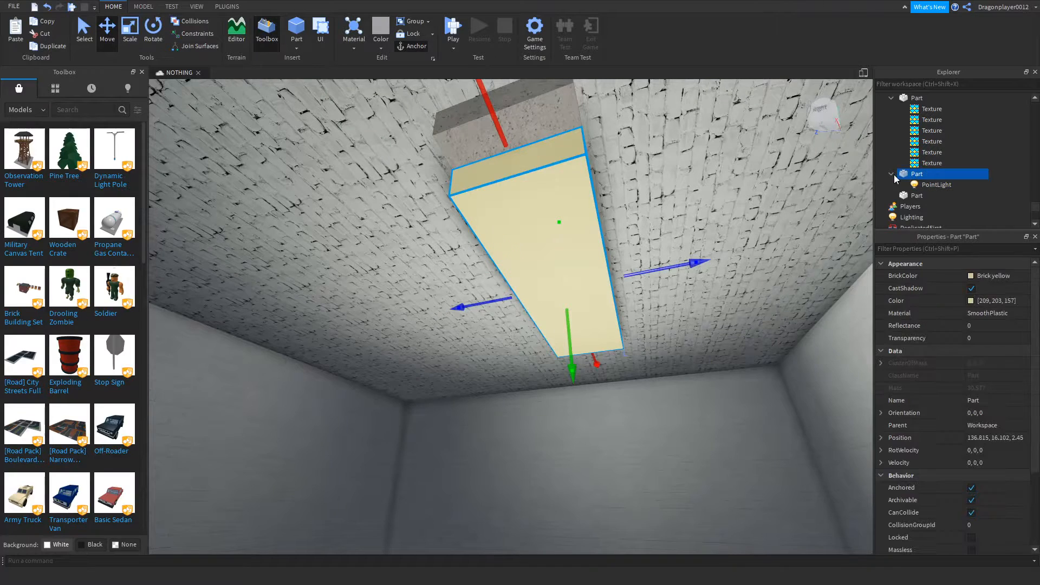
left_click(930, 174)
left_click(906, 223)
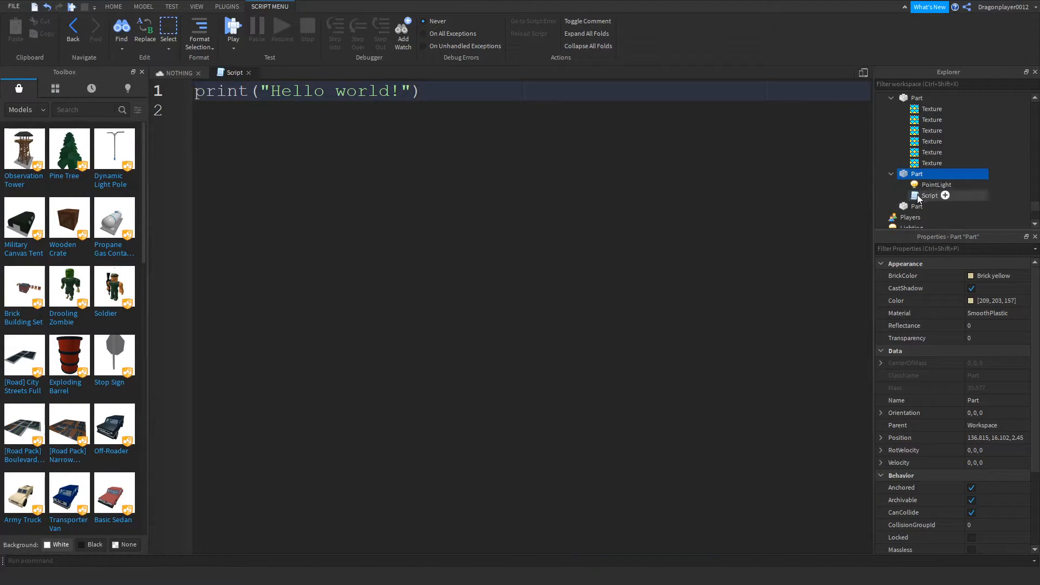
key("ctrl+a")
key("BackSpace")
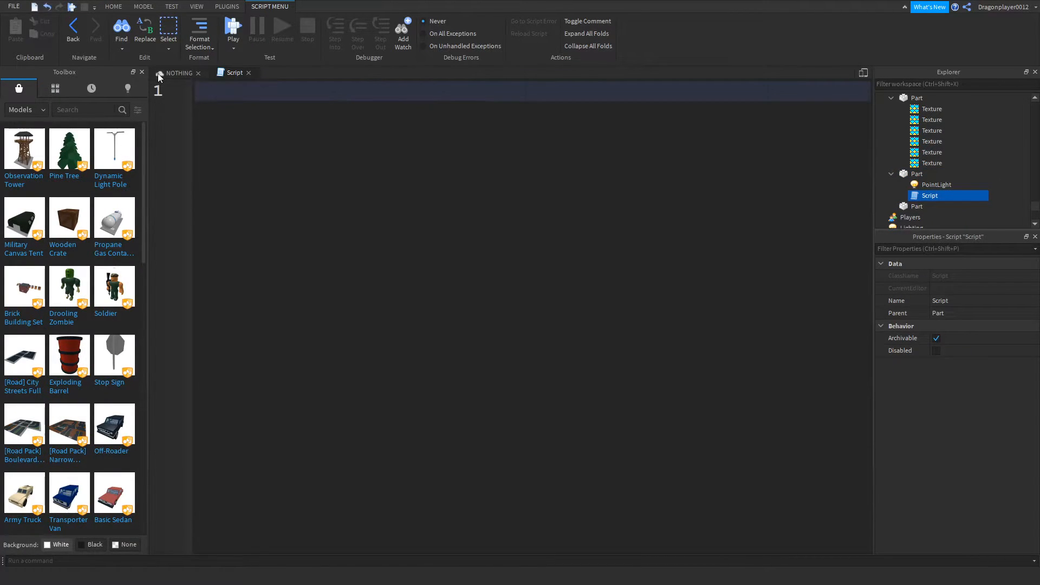
Declare a local variable in the script with the line local Light = game.Workspace.Part.
type("lo")
key("Tab")
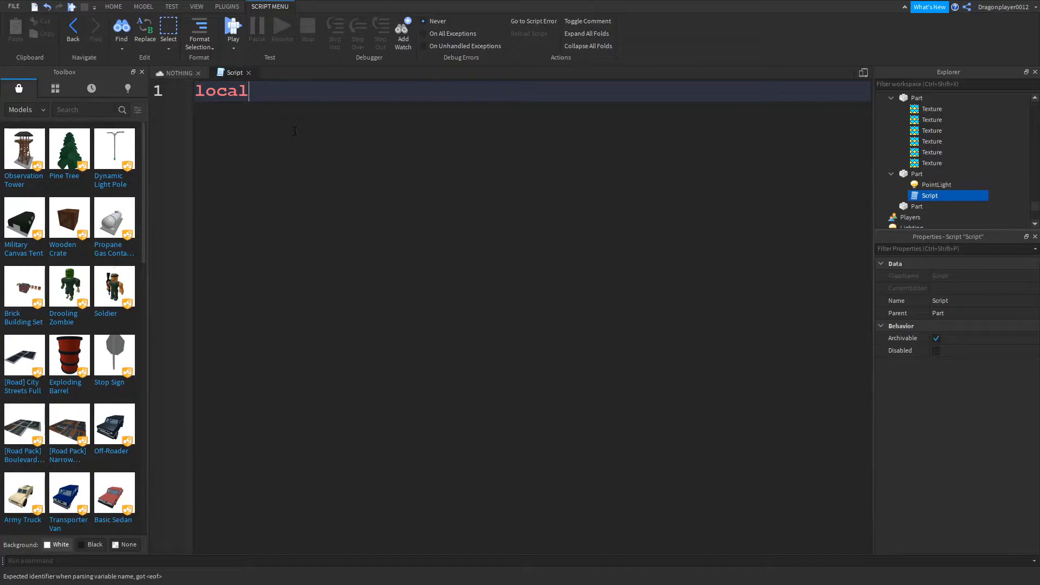
type("Light = gma")
key("BackSpace")
key("BackSpace")
key("Tab")
type(".Workspace")
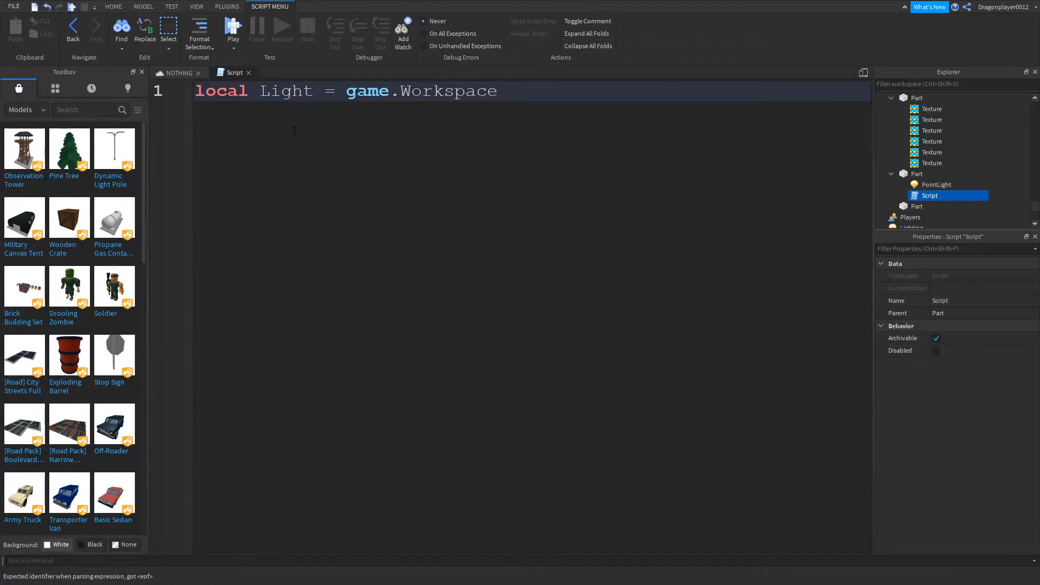
type(".par")
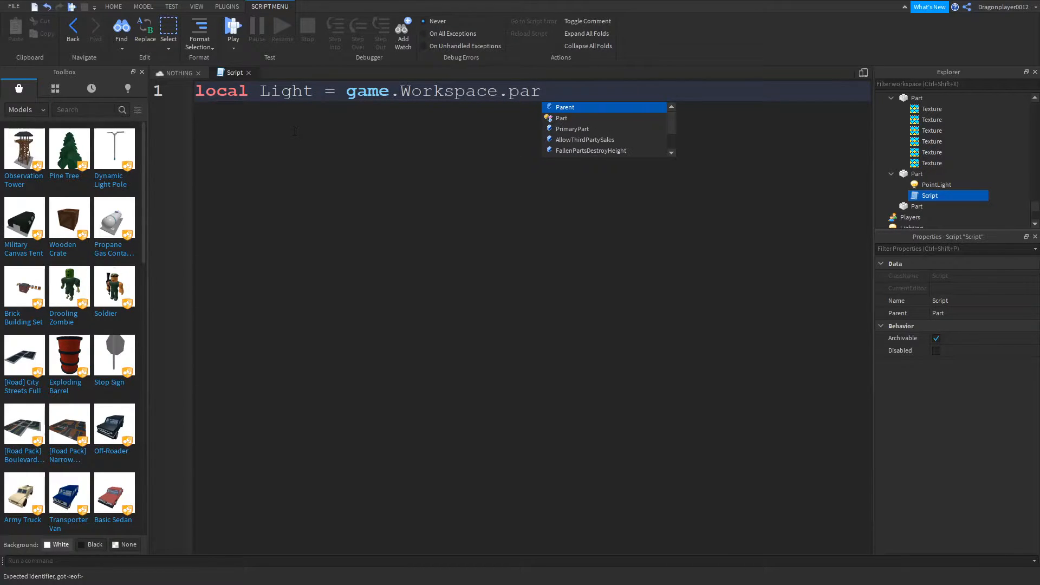
key("BackSpace")
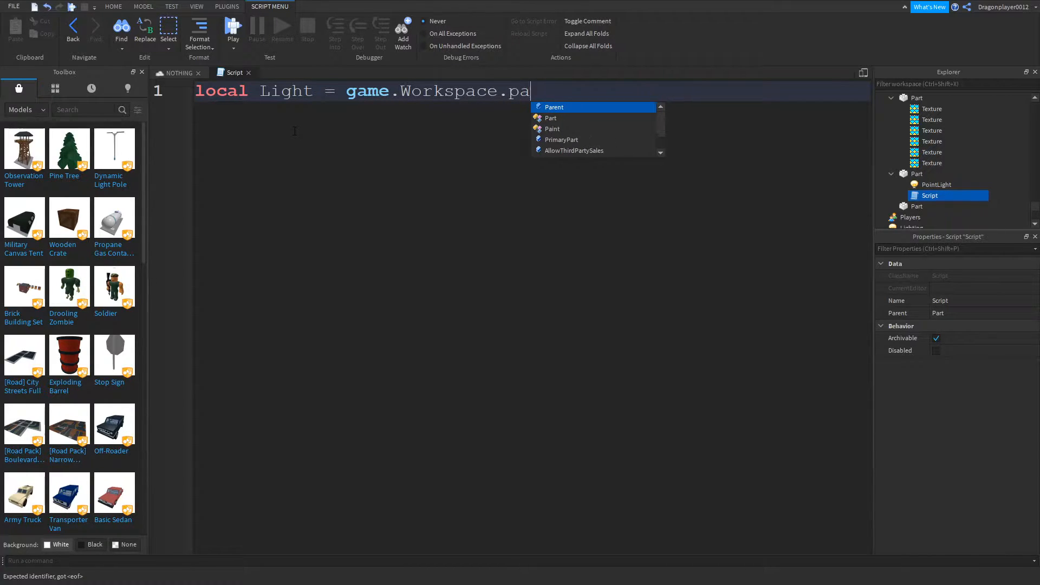
double_click(571, 119)
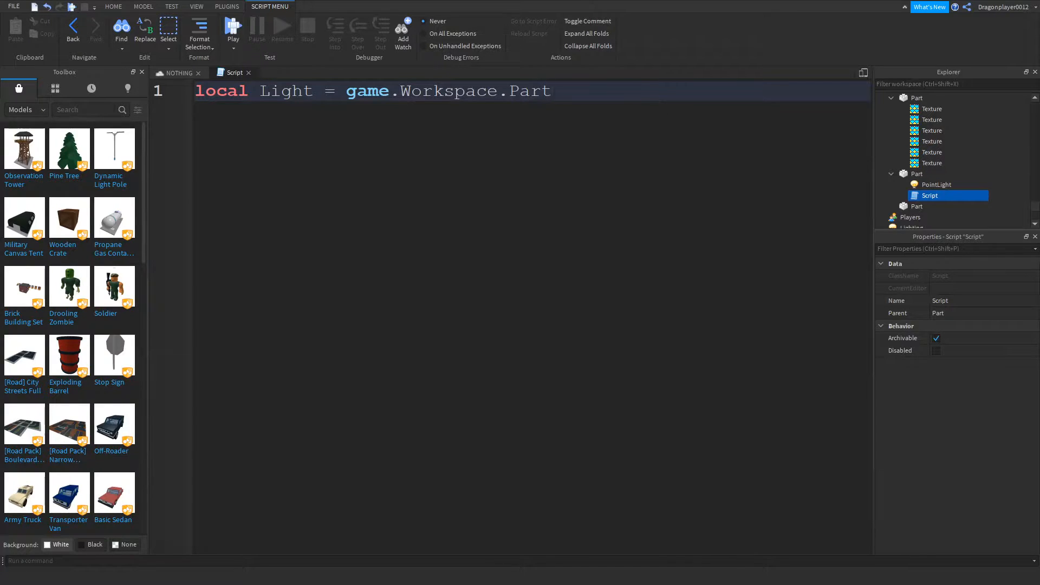
Rename the part that holds the PointLight and the script to Light.
scroll(944, 217, "up", 3)
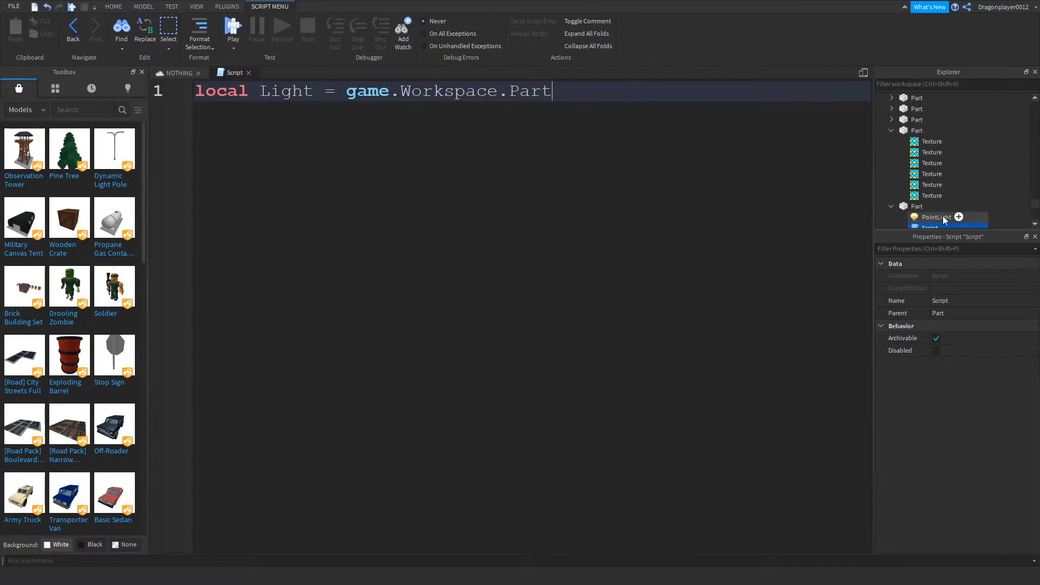
scroll(942, 216, "up", 3)
scroll(940, 202, "down", 3)
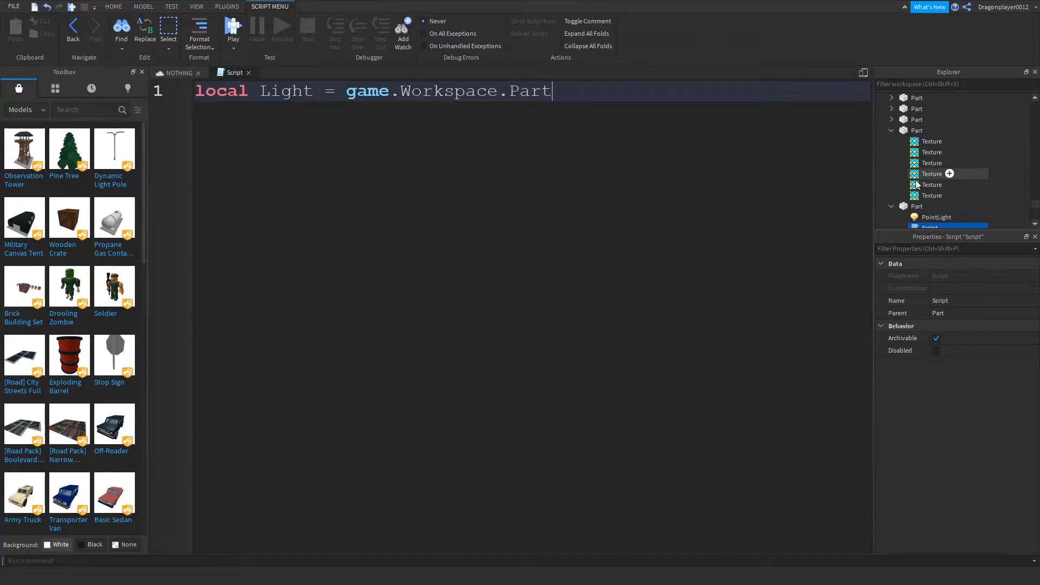
left_click(917, 206)
scroll(975, 315, "down", 3)
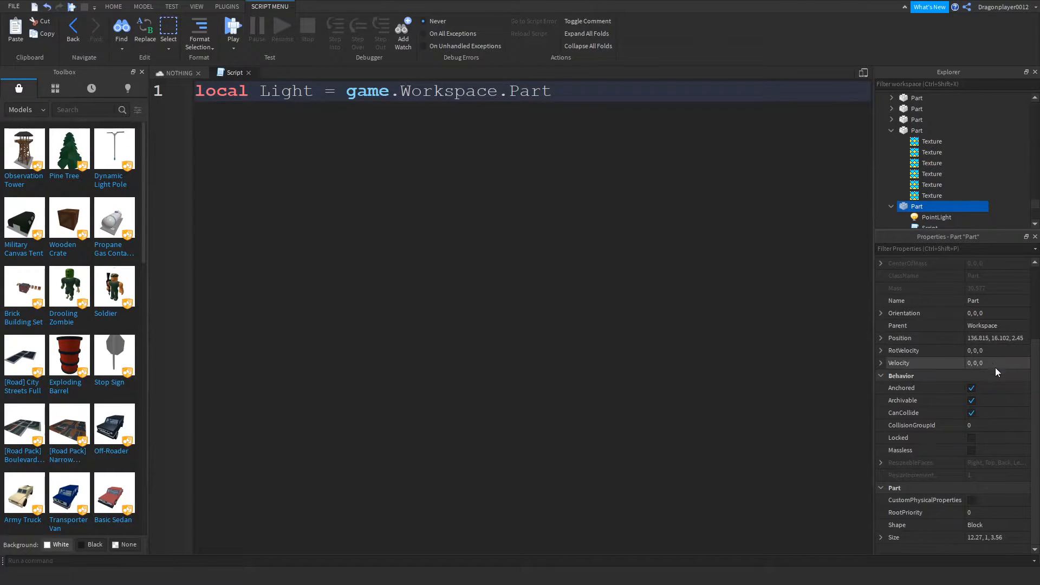
scroll(993, 375, "up", 3)
left_click(987, 401)
key("BackSpace")
type("Light")
key("Return")
Change the variable's reference from Part to Light so it reads game.Workspace.Light, and add blank lines below.
right_click(615, 186)
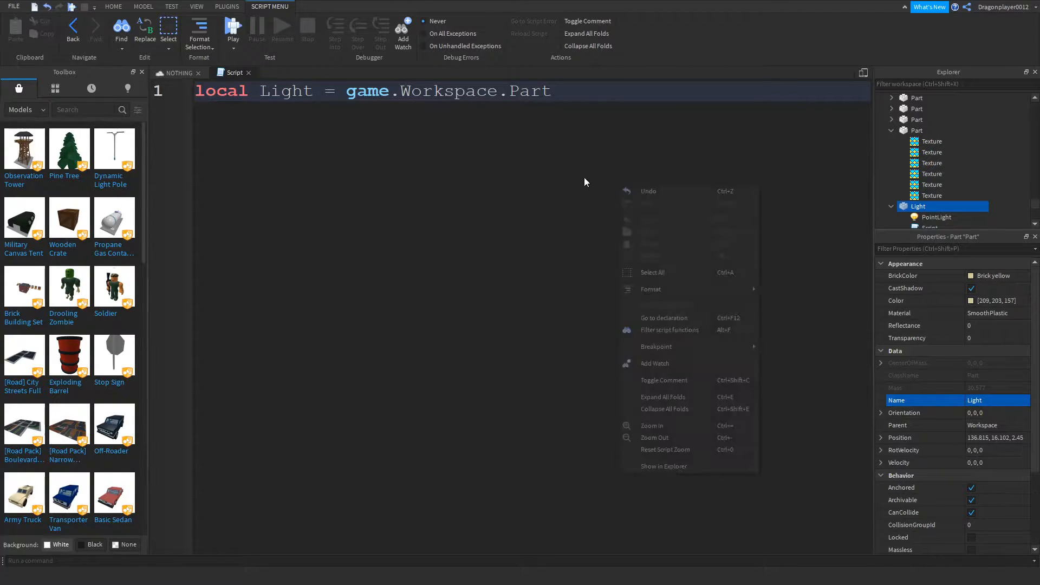
key("Escape")
key("BackSpace")
key("BackSpace")
key("BackSpace")
key("BackSpace")
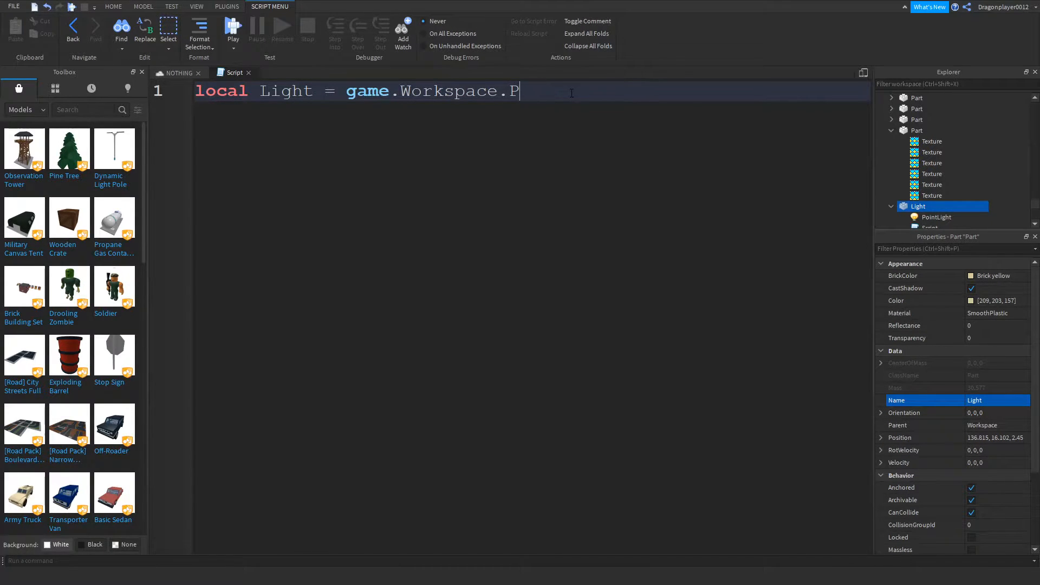
type("Li")
key("Tab")
key("Return")
key("Return")
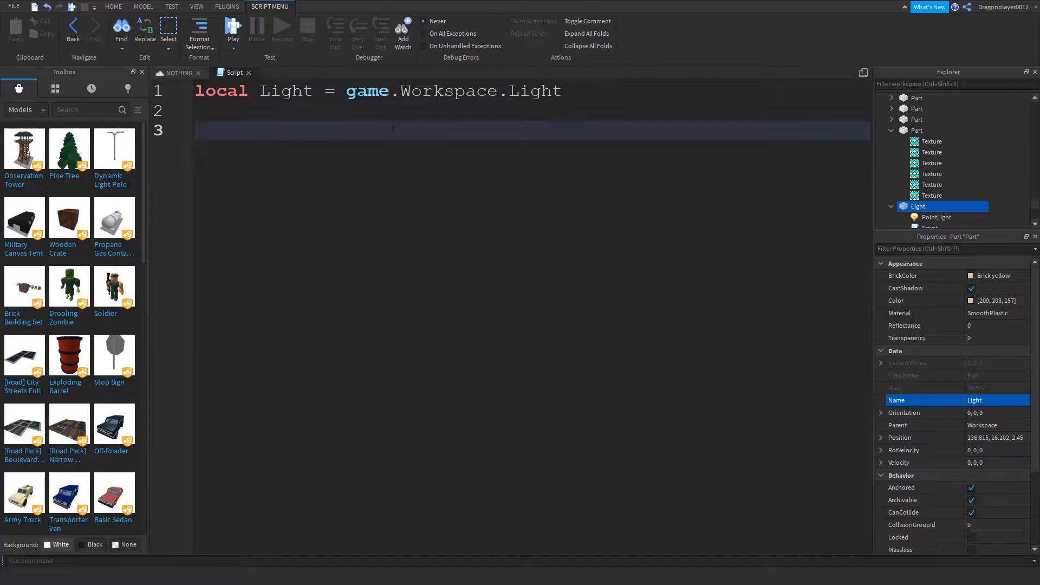
Extend the variable's reference to game.Workspace.Light.PointLight and start a fresh line below it.
type("Li")
key("BackSpace")
key("BackSpace")
key("BackSpace")
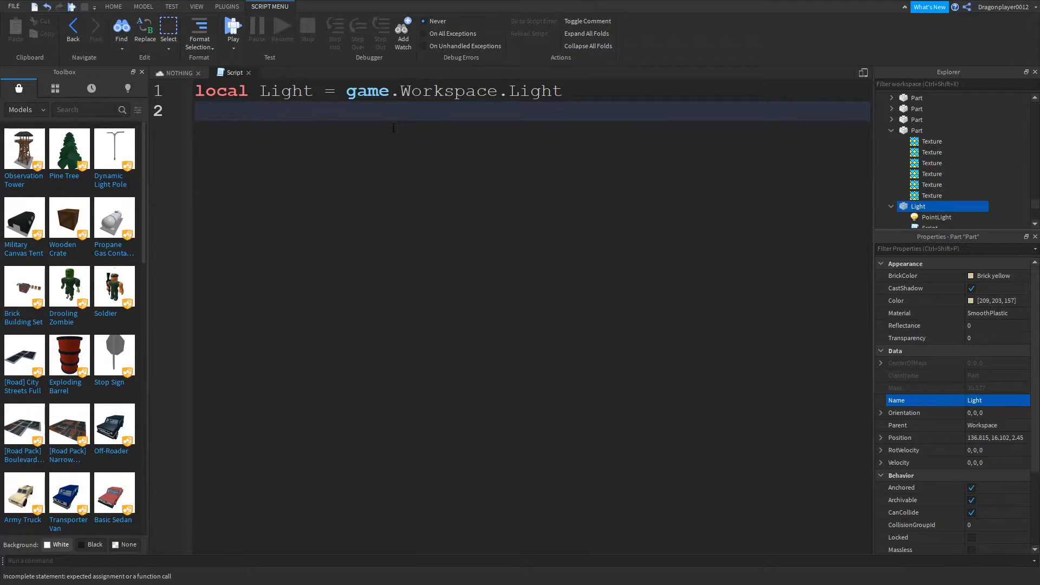
left_click(591, 99)
type(".")
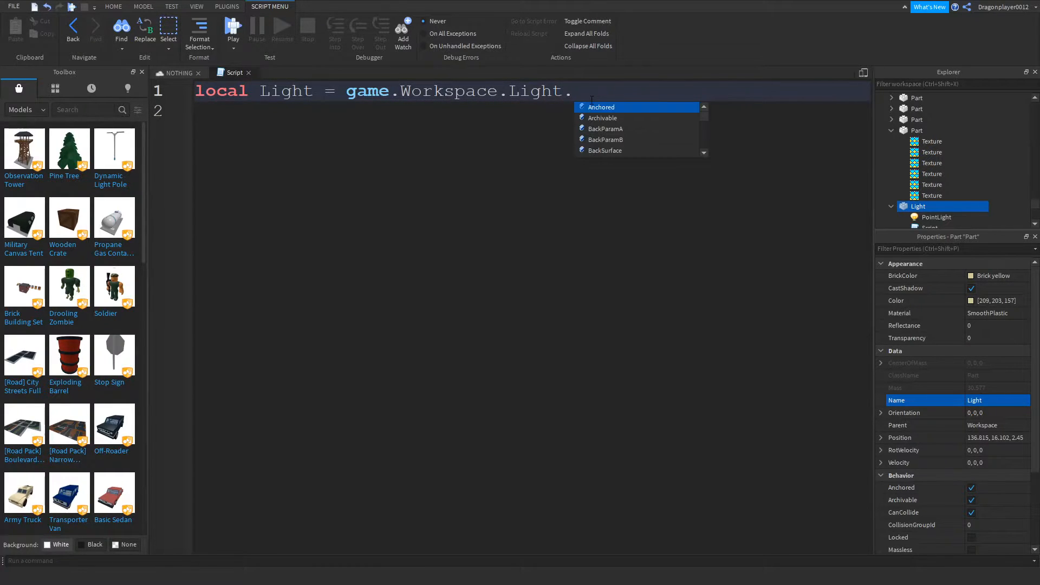
type("Po")
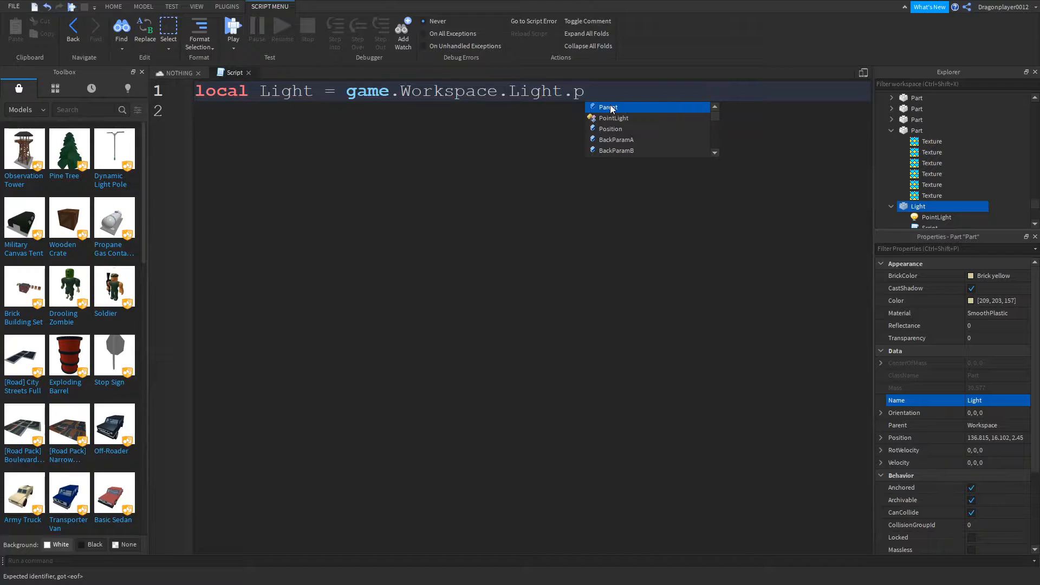
key("Tab")
key("Return")
key("Return")
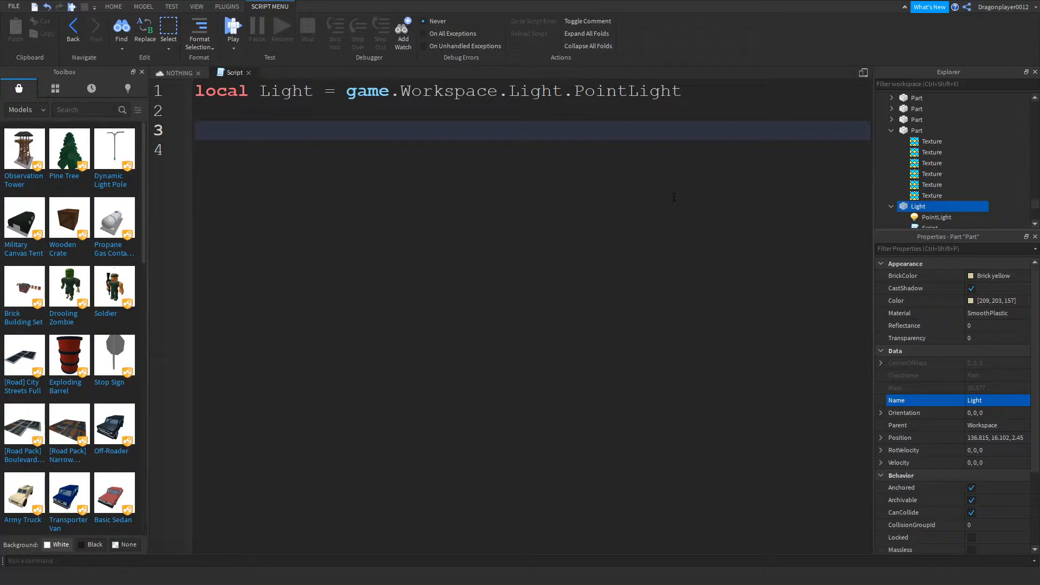
Add a while true do loop with its closing end below the variable declaration.
type("while")
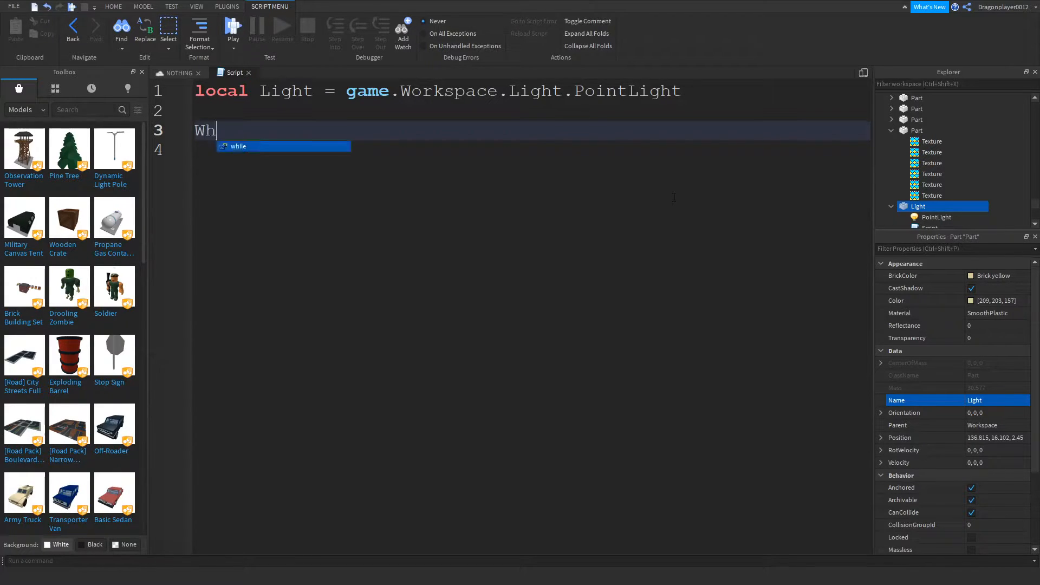
type(" true")
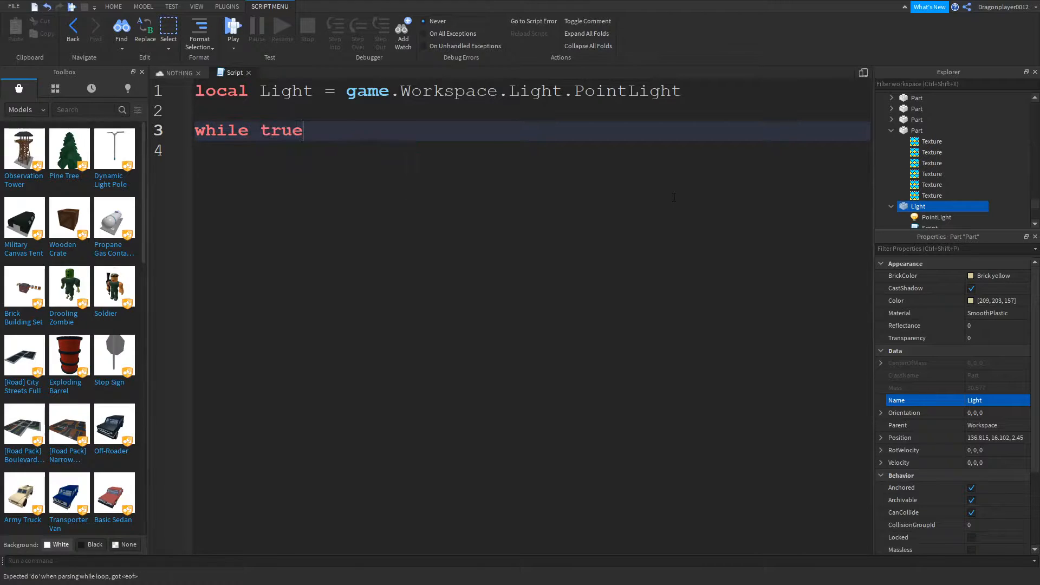
key("Return")
key("BackSpace")
type("then")
key("BackSpace")
key("BackSpace")
key("BackSpace")
key("BackSpace")
type("do")
key("Return")
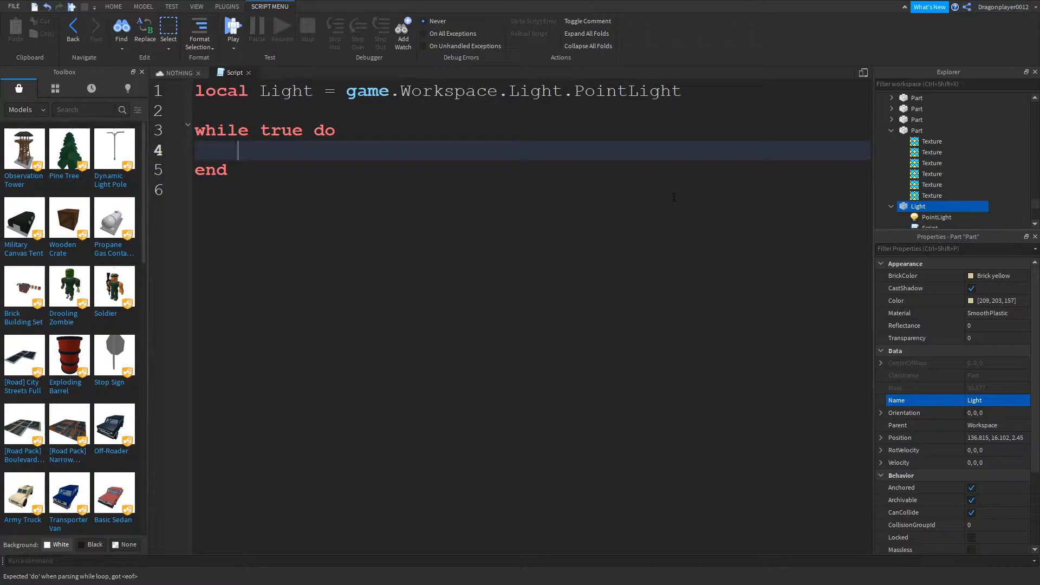
Insert wait(2) as the first line inside the loop.
type("w")
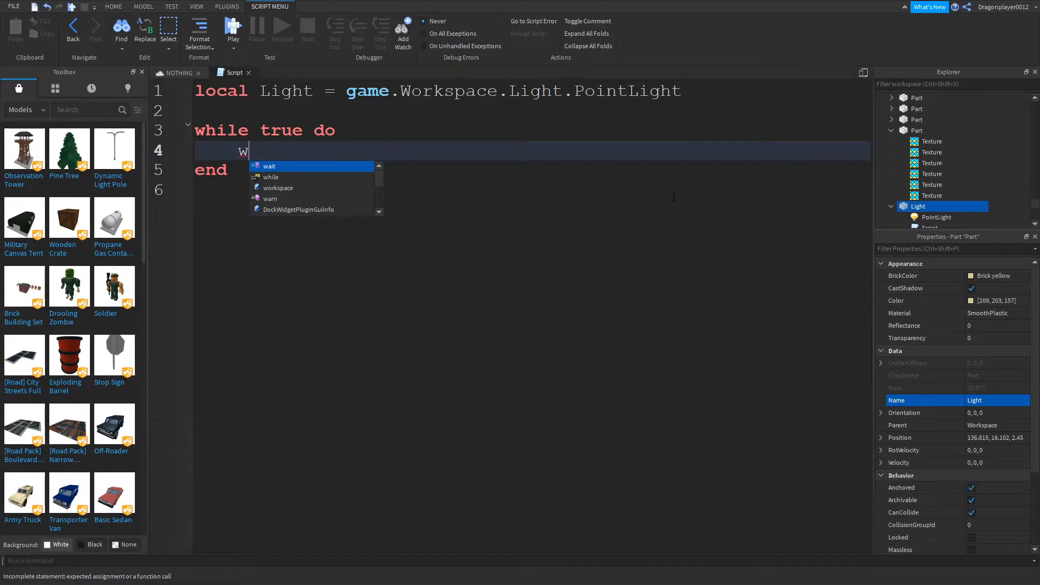
key("Tab")
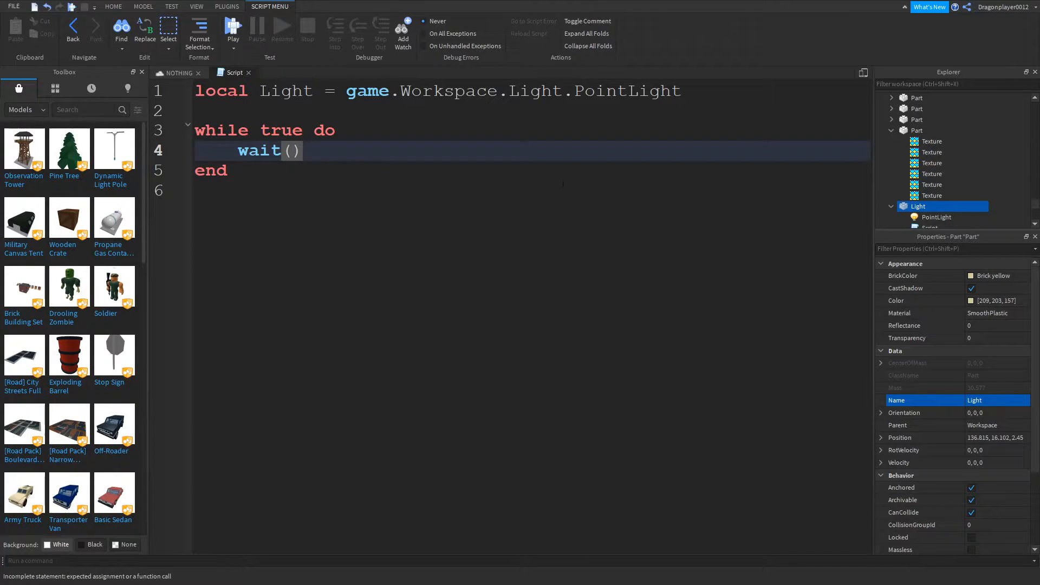
type("2")
key("Return")
Add the line Light.Brightness = 0 after the two-second wait.
type("Lig")
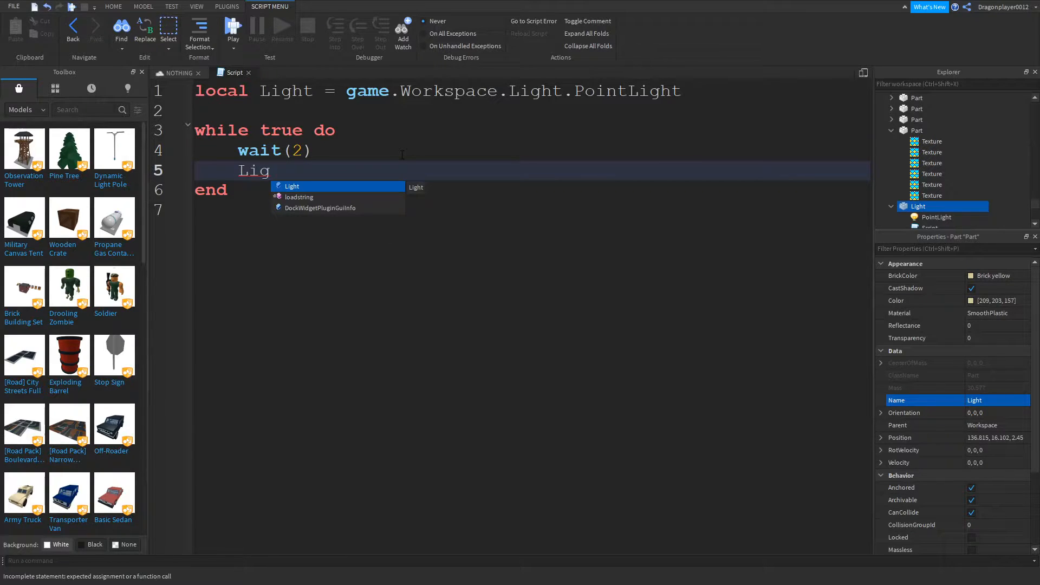
key("Tab")
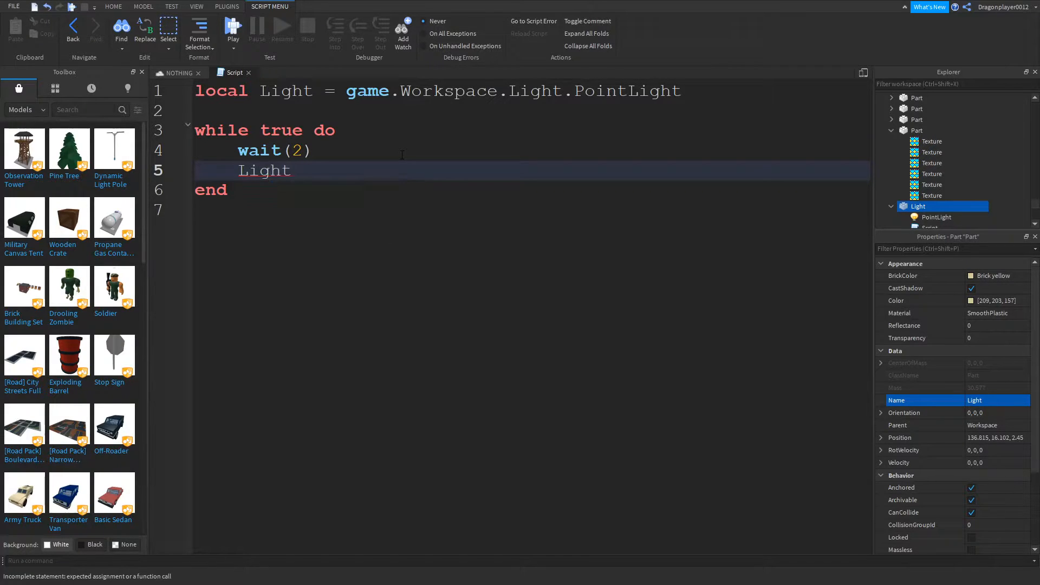
type(".")
left_click(921, 217)
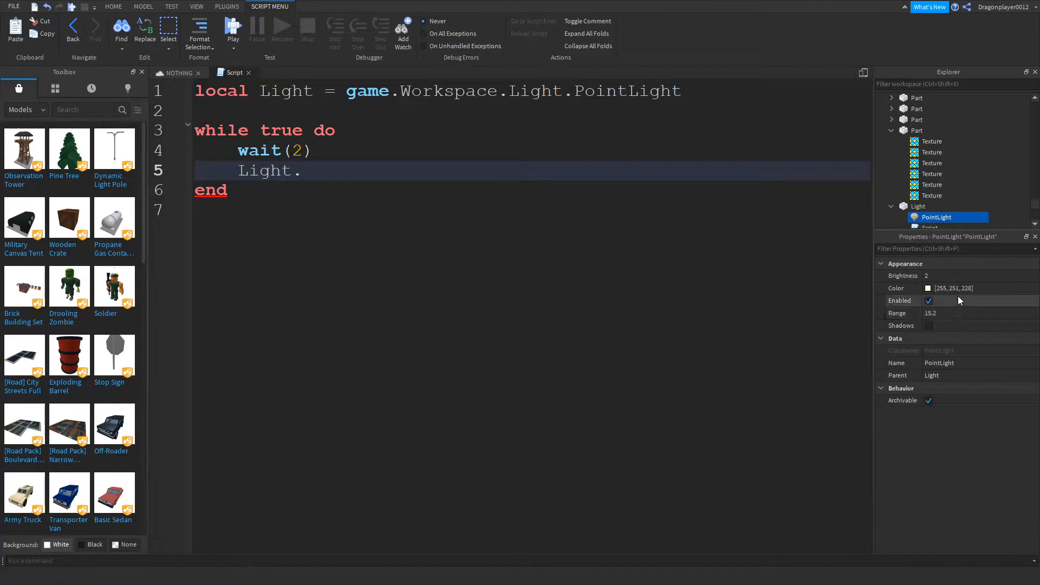
left_click(417, 176)
type("Br")
key("Tab")
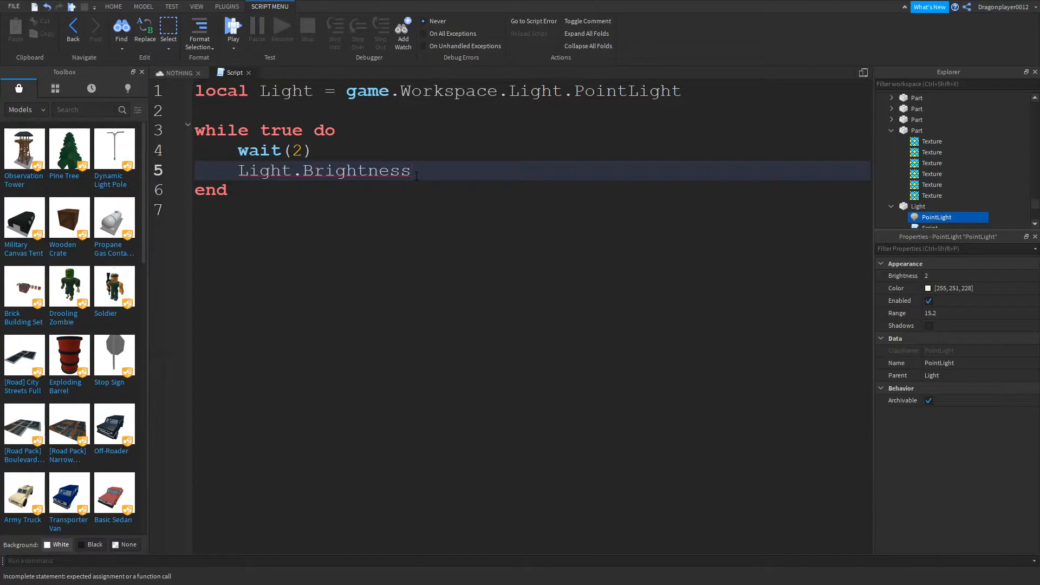
type("= 0")
key("Return")
Add wait(0.9) below the line that sets the brightness to 0.
type("w")
key("Tab")
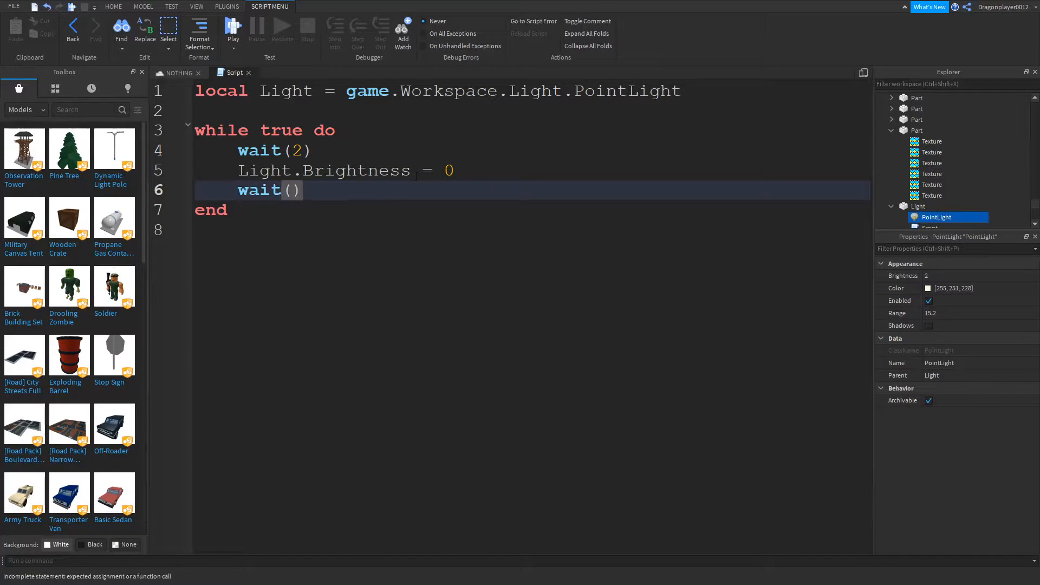
type("1")
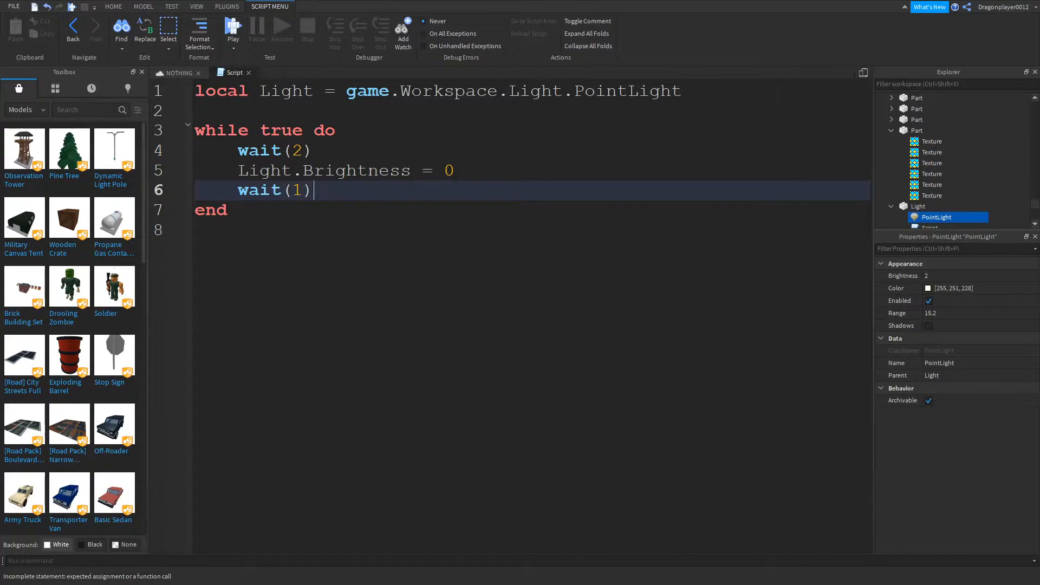
left_click(474, 170)
key("BackSpace")
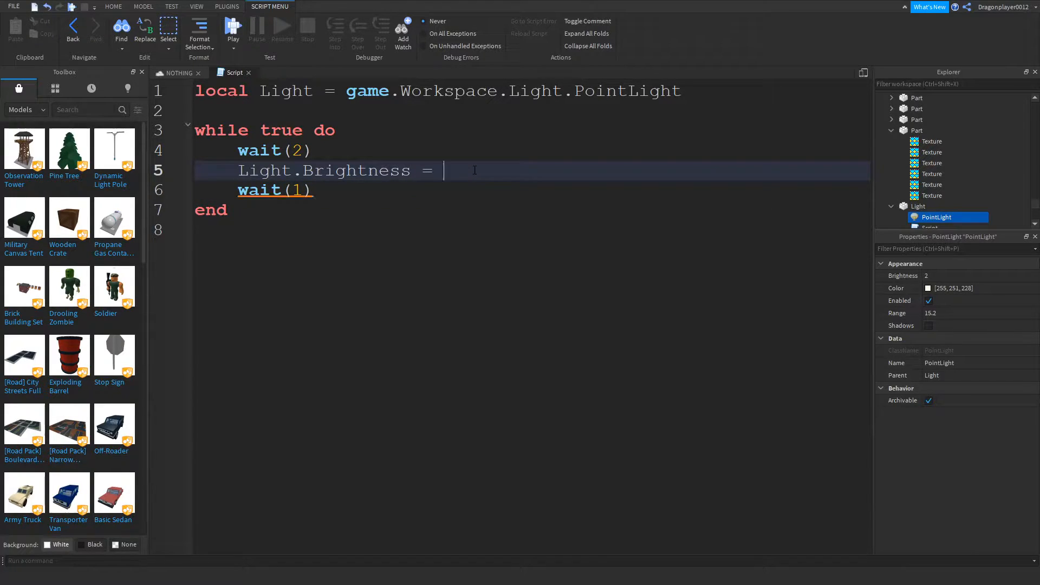
type("0")
left_click(307, 191)
key("BackSpace")
type("0.")
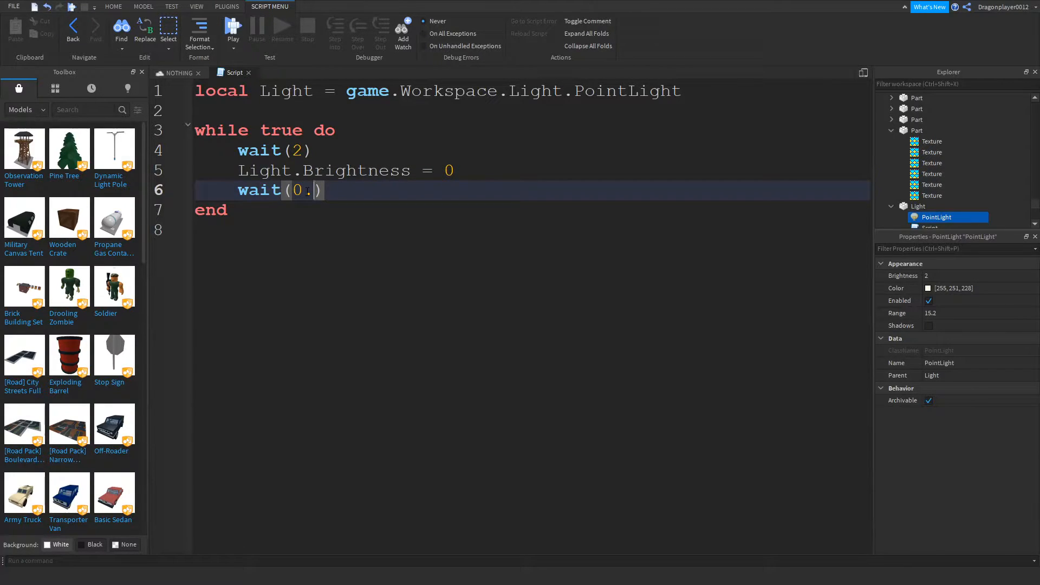
key("BackSpace")
type(".9")
key("Return")
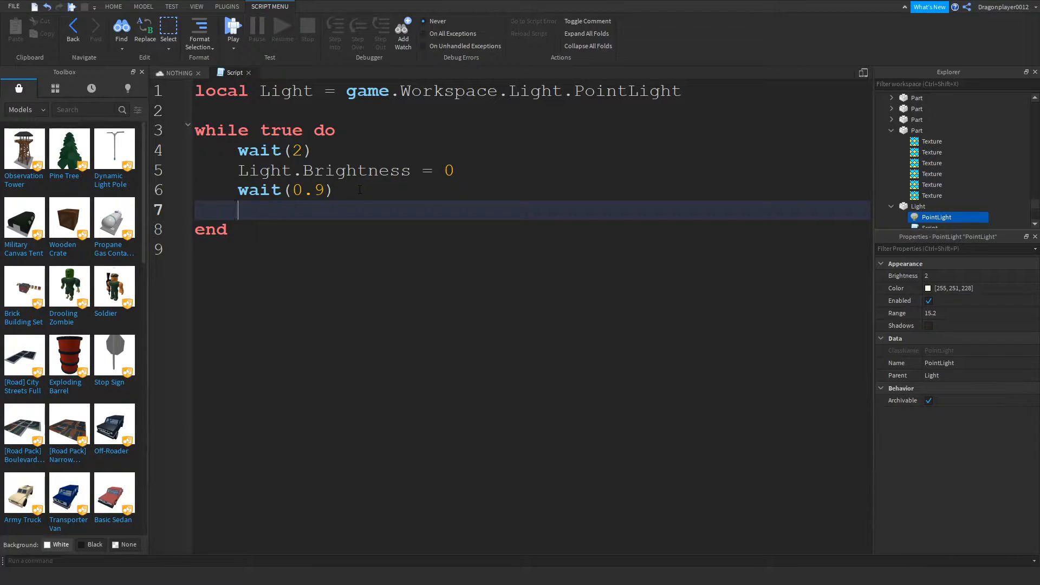
Add the line Light.Brightness = 1 after the 0.9-second wait.
type("lig")
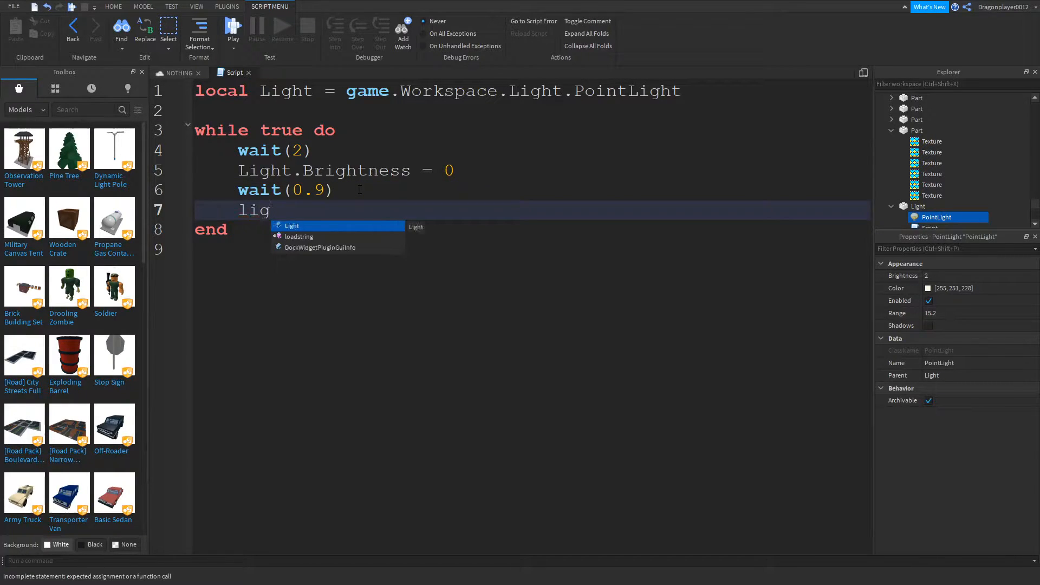
key("Tab")
type(".B")
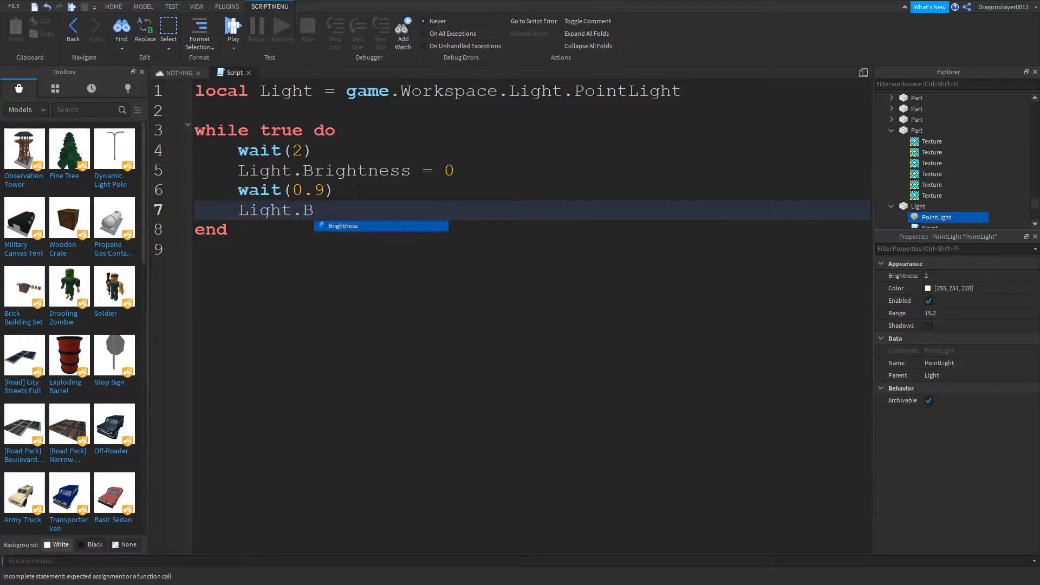
key("Tab")
type("= 1")
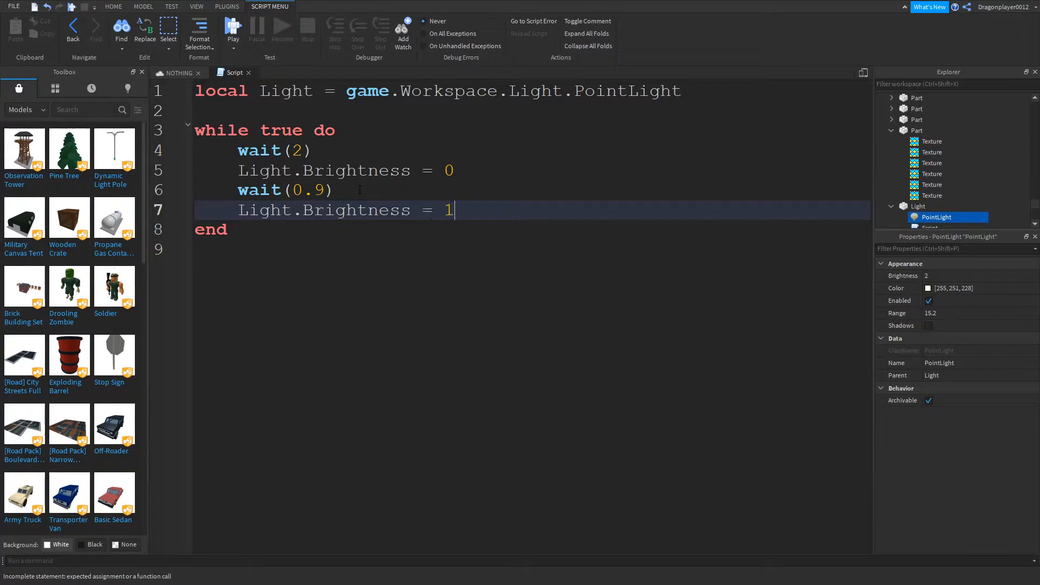
key("Return")
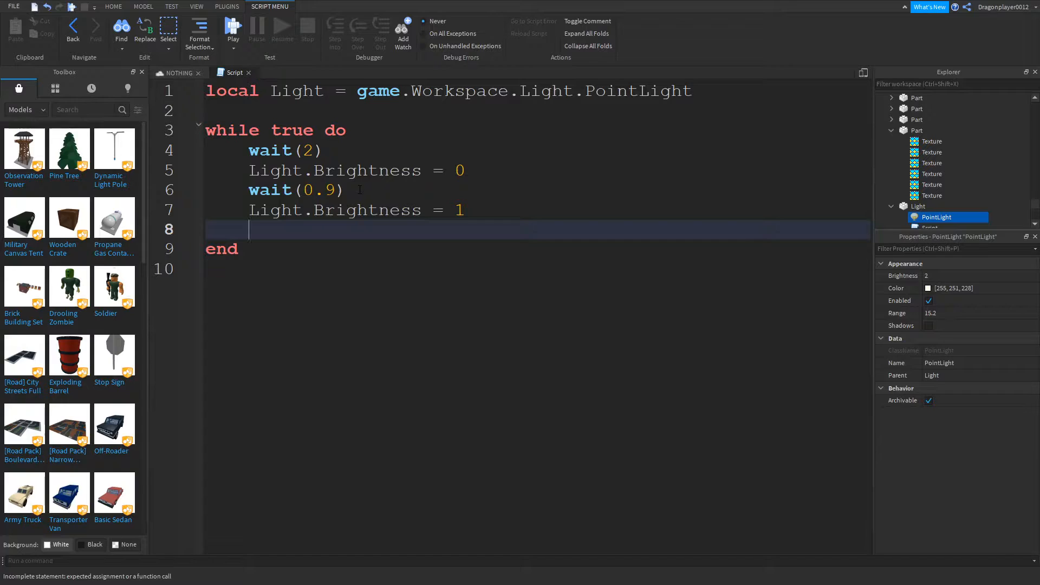
Add wait(1) as the last line inside the loop.
type("wai")
key("BackSpace")
key("Return")
key("BackSpace")
type("w")
key("BackSpace")
type("a")
key("Tab")
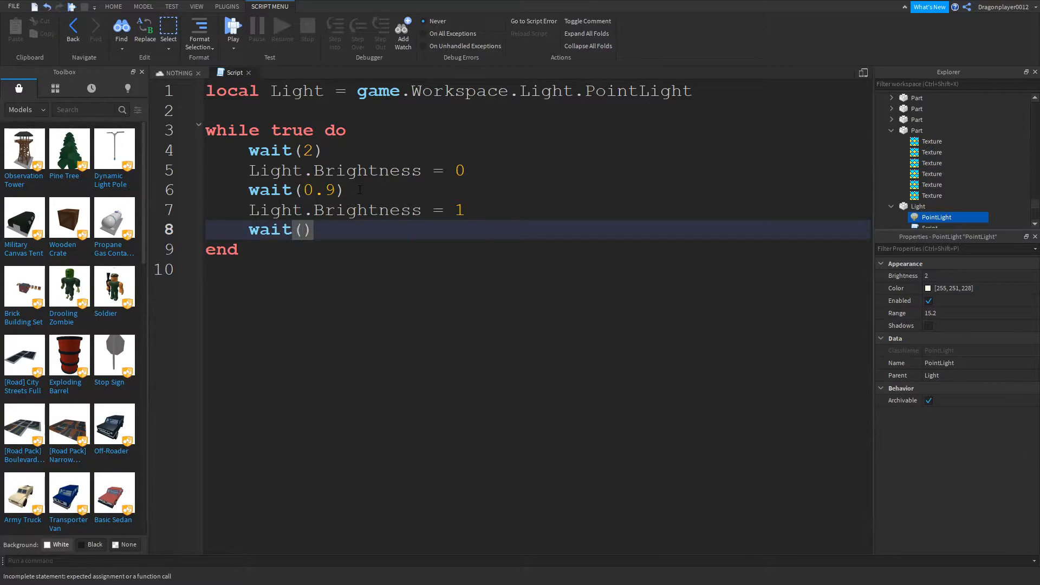
type("1")
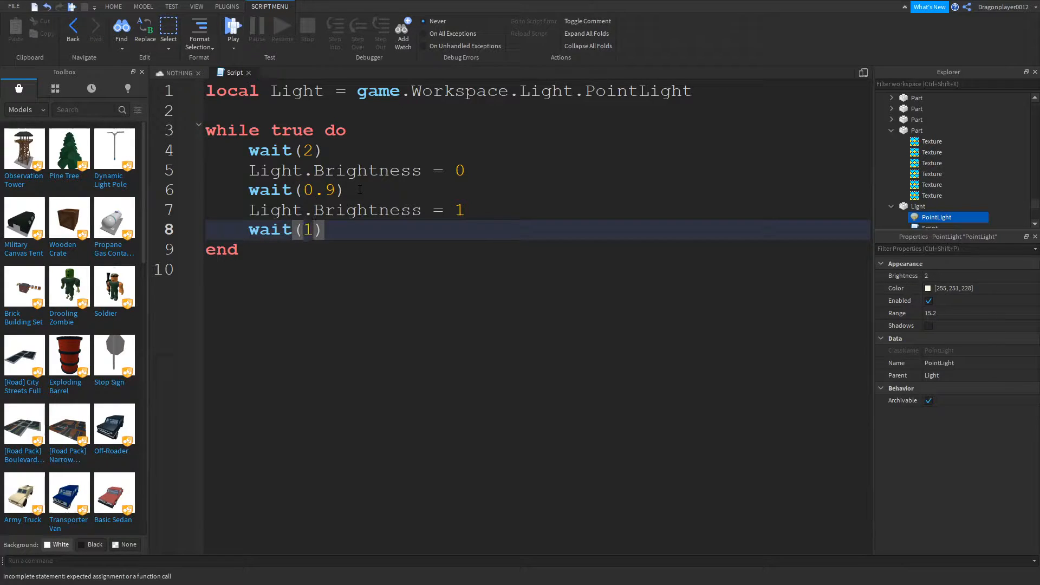
Add the line Light.Brightness = 0 after the one-second wait inside the loop.
type("li")
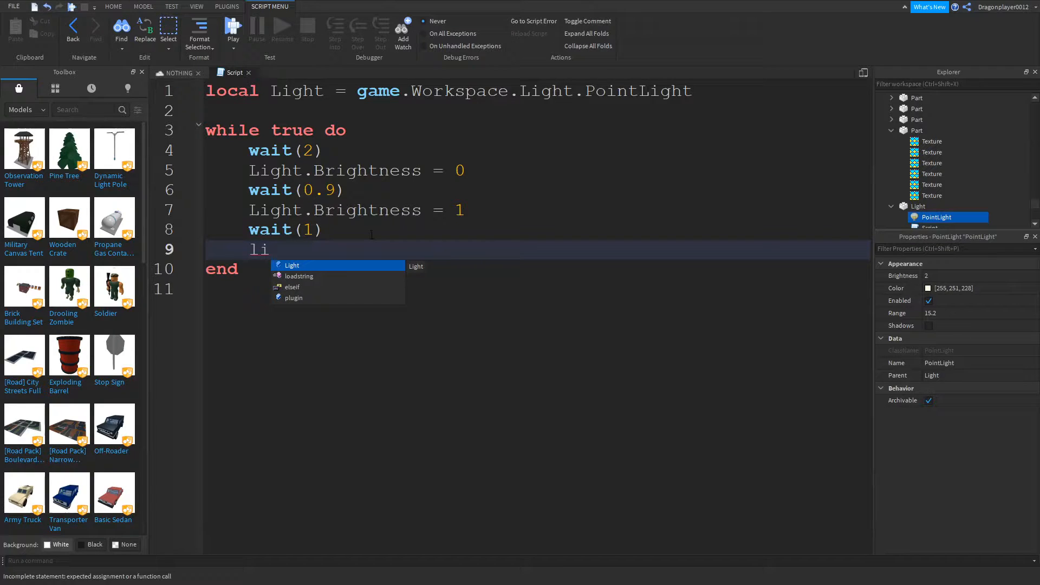
key("Tab")
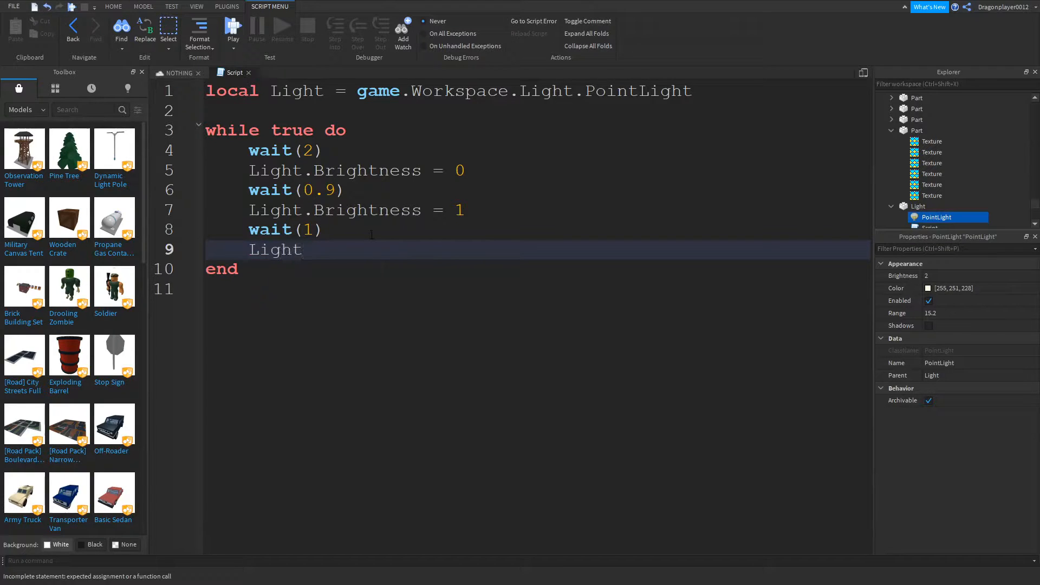
type(".b")
key("Tab")
type("= 0")
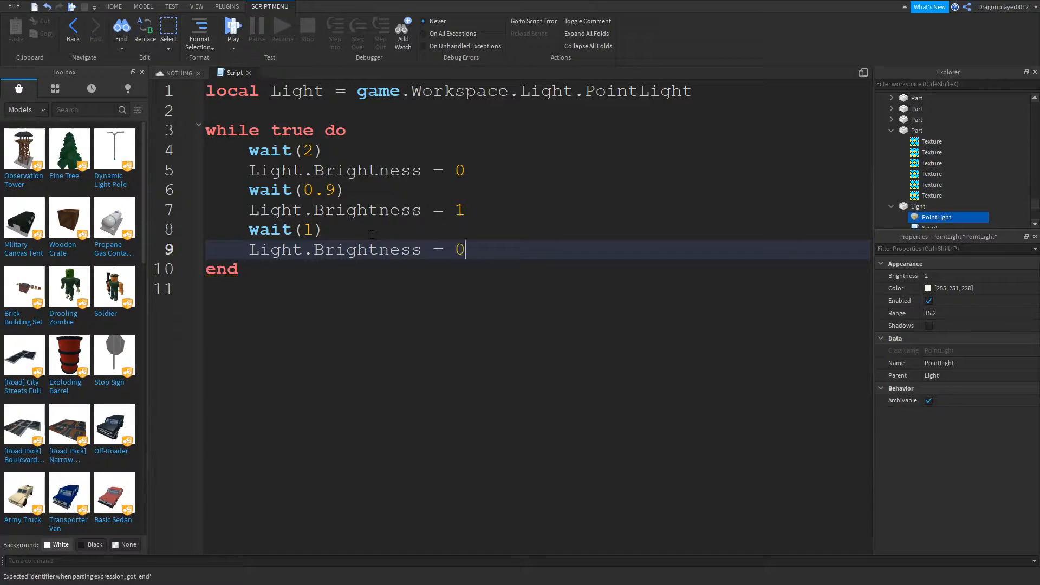
Add wait(3) below the second line that sets the brightness to 0.
key("Return")
type("w")
key("Tab")
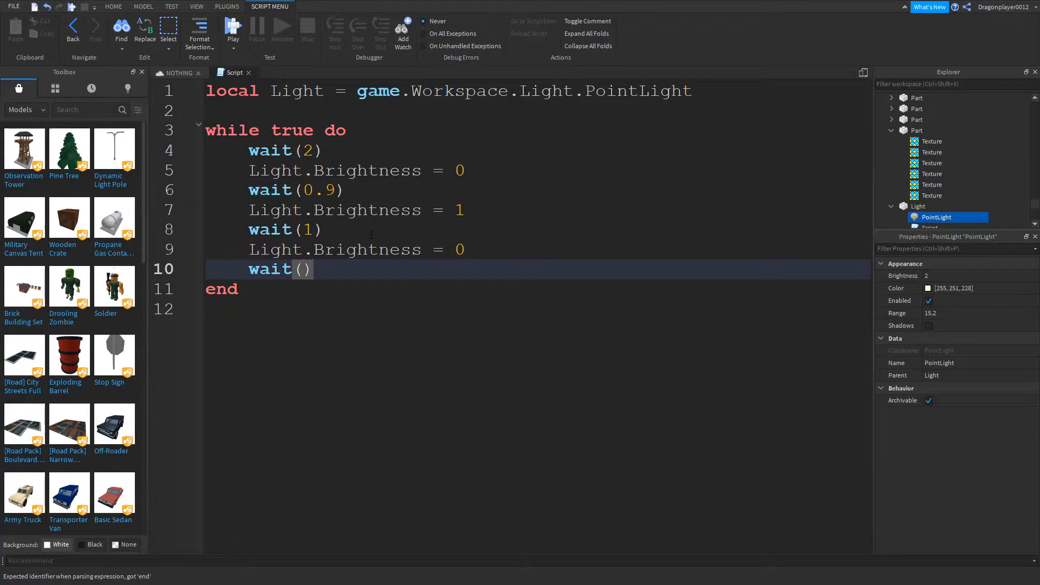
type("3")
left_click(378, 265)
Add the line Light.Brightness = 1 after the three-second wait.
key("Return")
type("l")
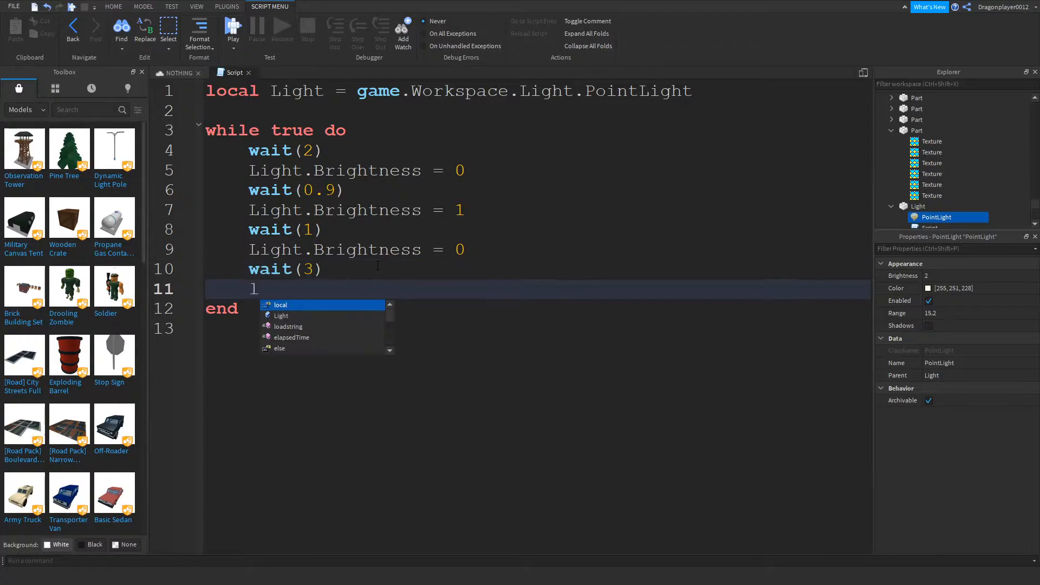
type("ig")
key("Tab")
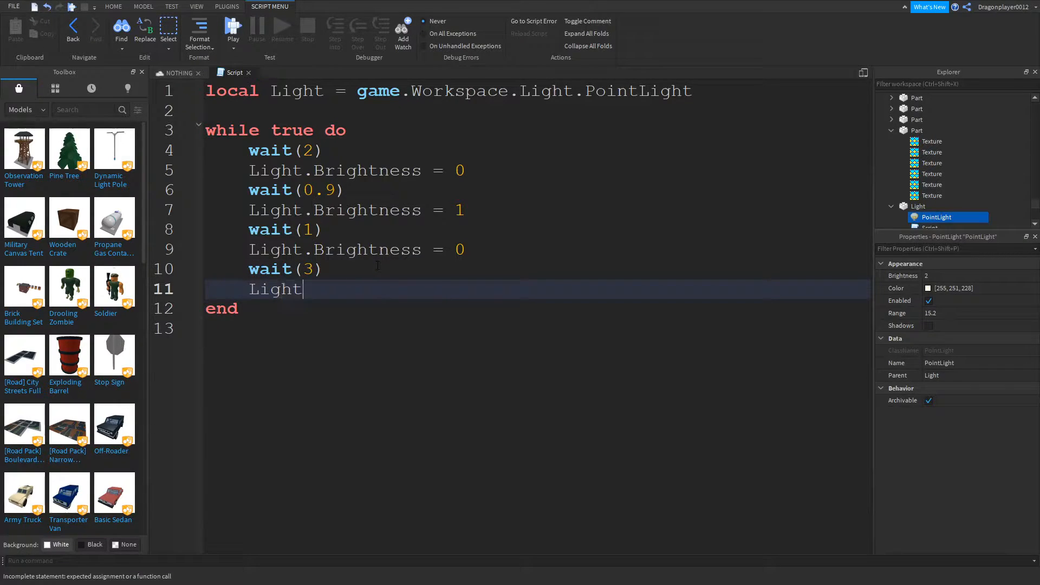
type(".b")
key("Tab")
type("= 1")
Add a wait() call without a duration as the last line inside the loop.
key("Return")
type("w")
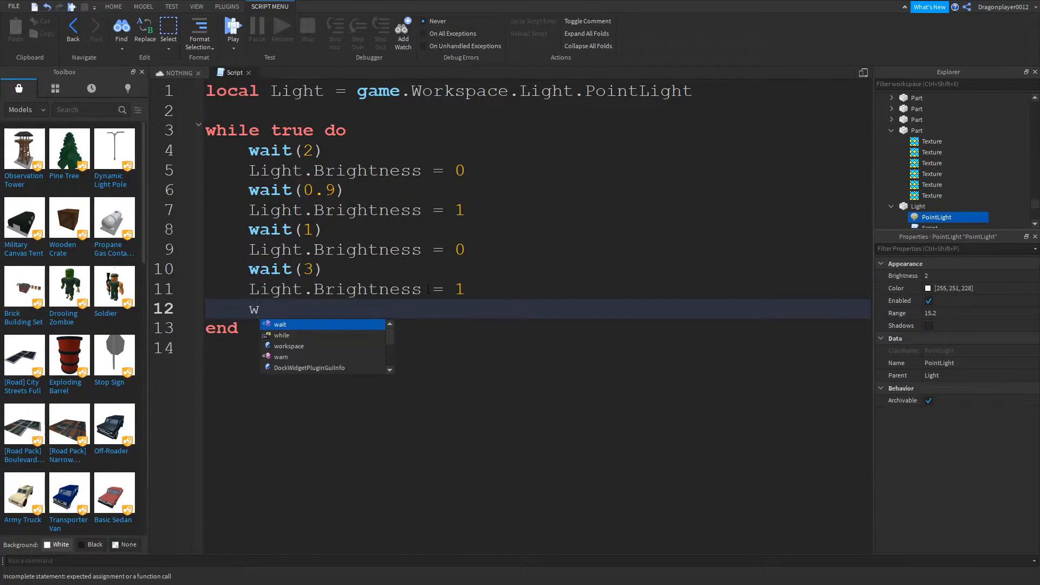
key("Tab")
type("(")
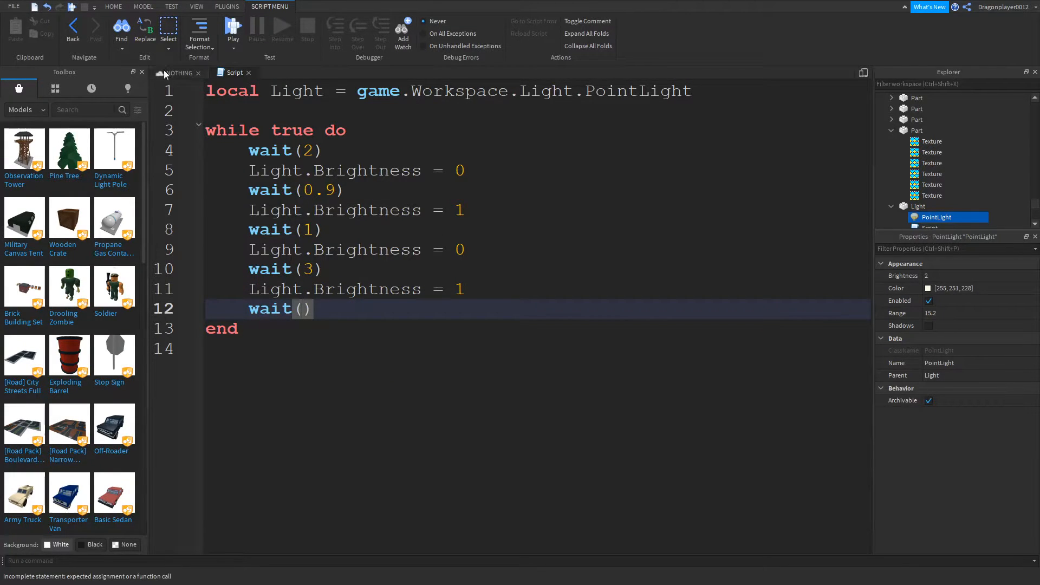
Return from the script to the place's 3D view and examine the room's interior.
left_click(170, 72)
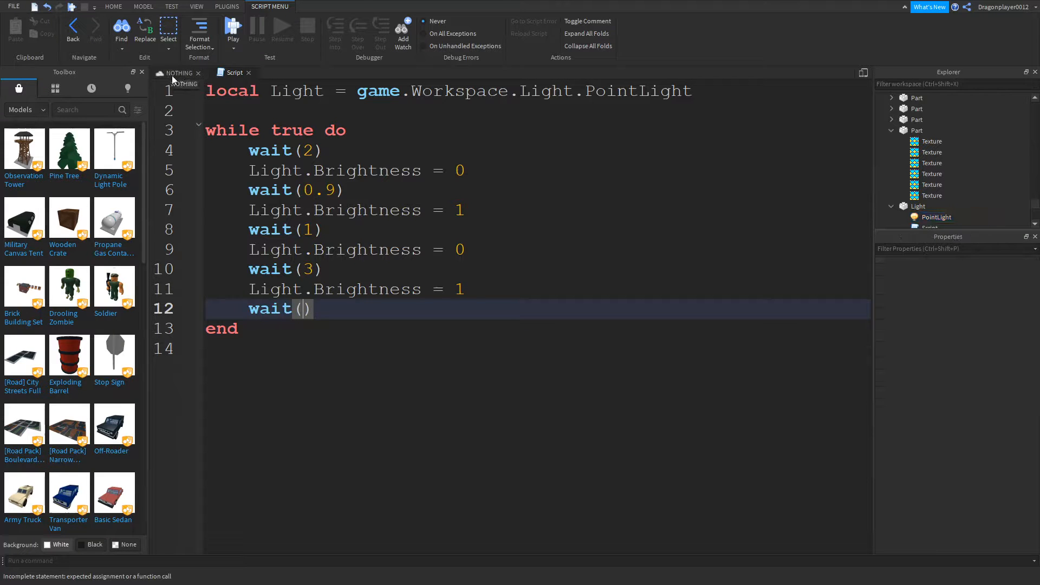
scroll(430, 202, "down", 3)
key("a")
key("w")
left_click(454, 50)
left_click(464, 72)
key("s")
right_click_drag(486, 184, 486, 183)
left_click_drag(554, 271, 414, 172)
scroll(978, 454, "down", 1)
scroll(531, 238, "up", 10)
right_click_drag(529, 204, 529, 205)
left_click(529, 206)
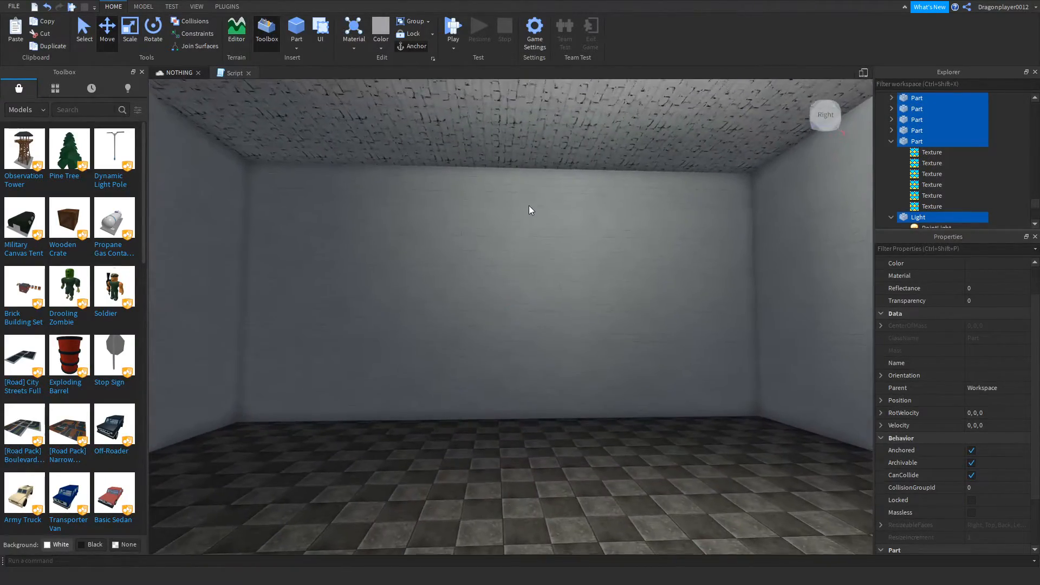
Start a playtest of the room and show the Output window to check the script.
left_click(453, 27)
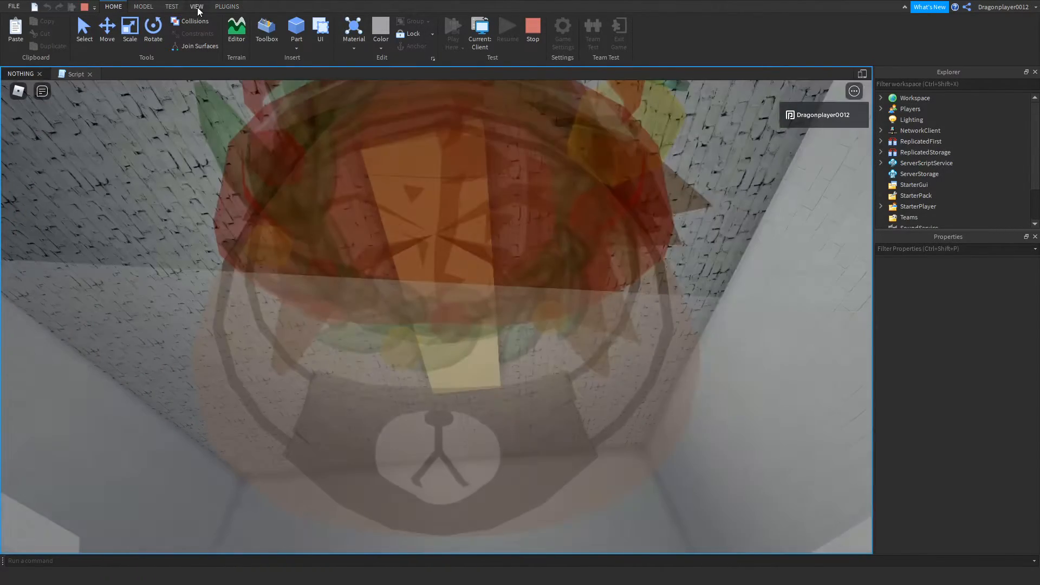
left_click(197, 7)
left_click(158, 34)
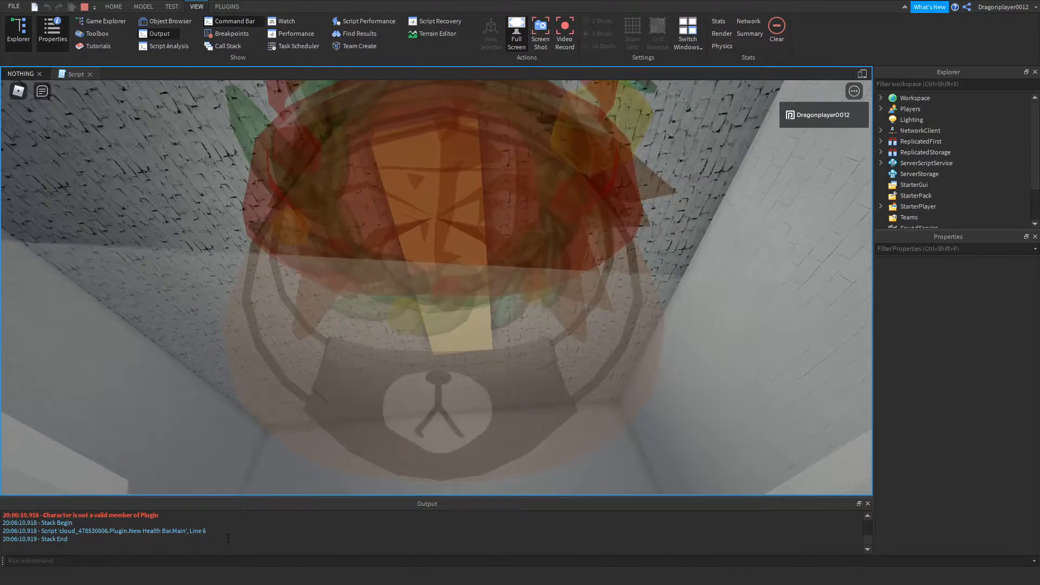
Clear all messages from the Output window.
right_click(228, 541)
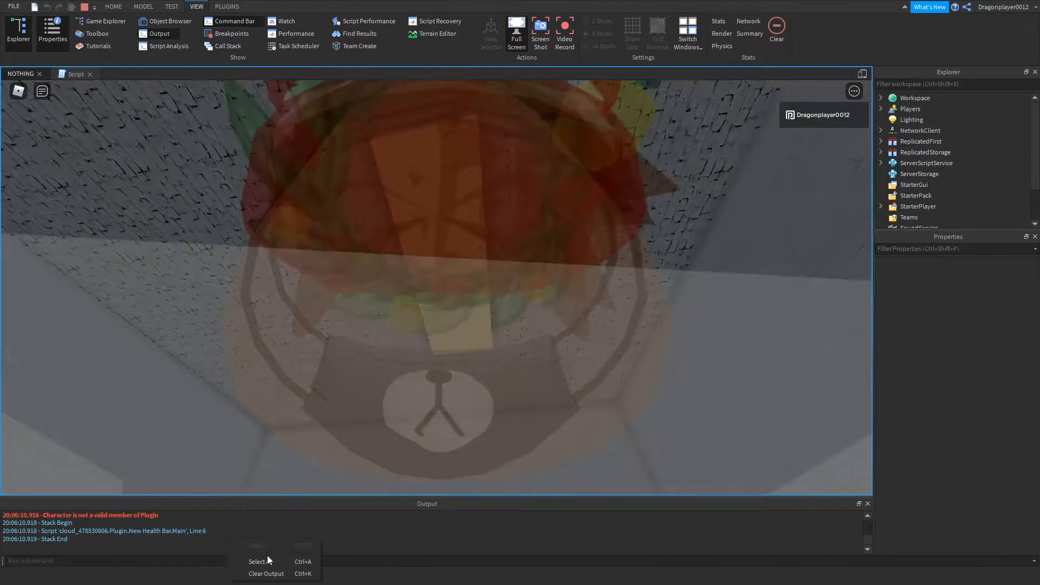
left_click(266, 573)
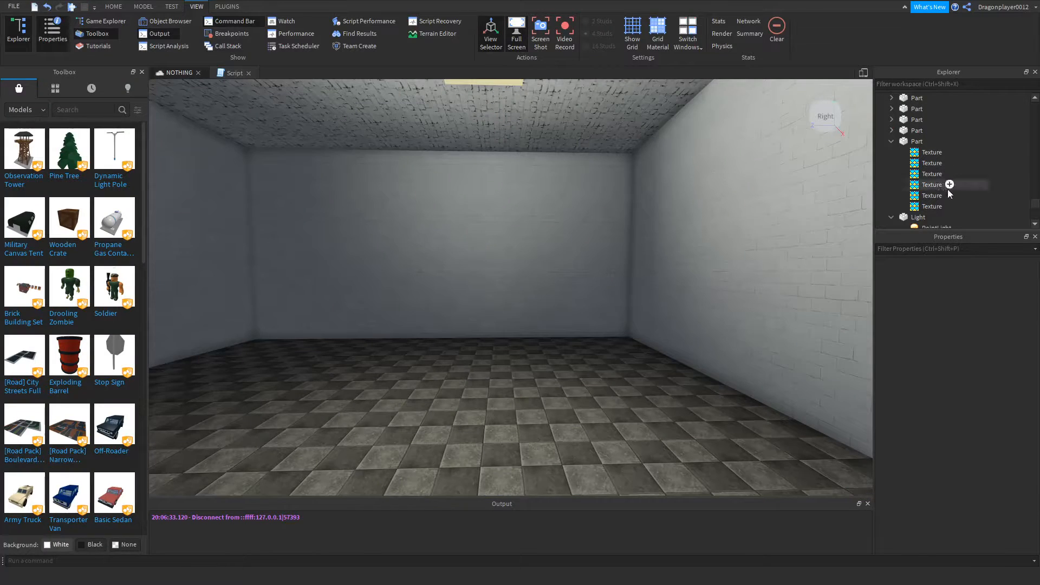
In the Light part's script, set the wait on line 6 to 0.2 and the wait on line 8 to 0.6.
double_click(925, 206)
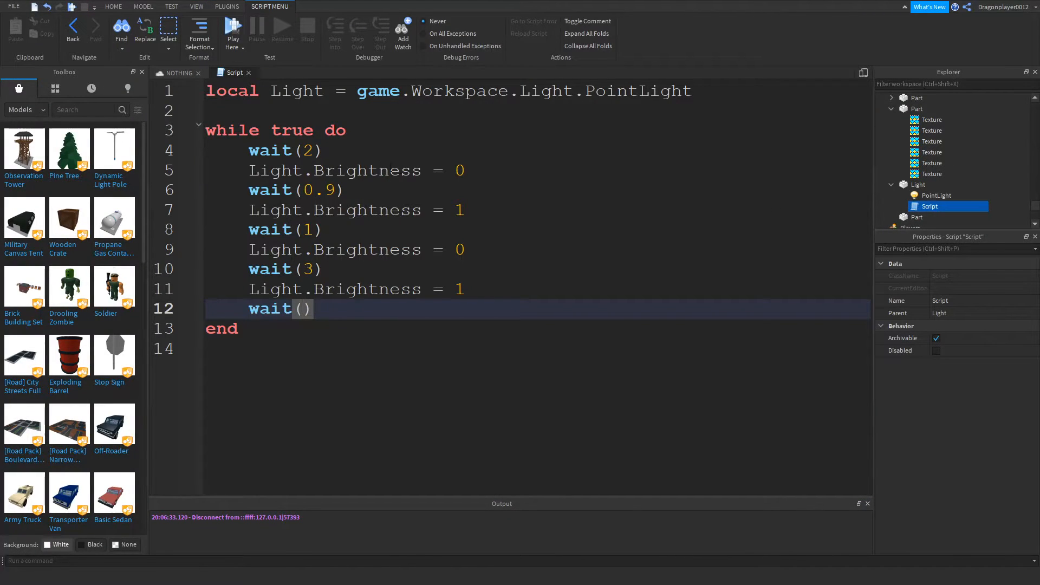
left_click(337, 190)
key("BackSpace")
type("2")
left_click(315, 229)
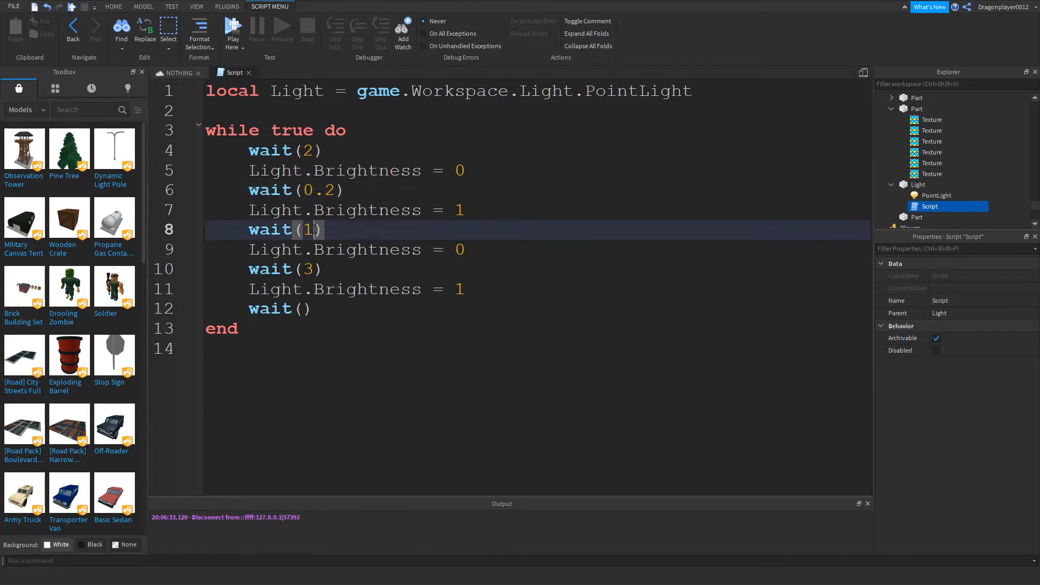
key("BackSpace")
type("0.6")
key("Down")
key("Down")
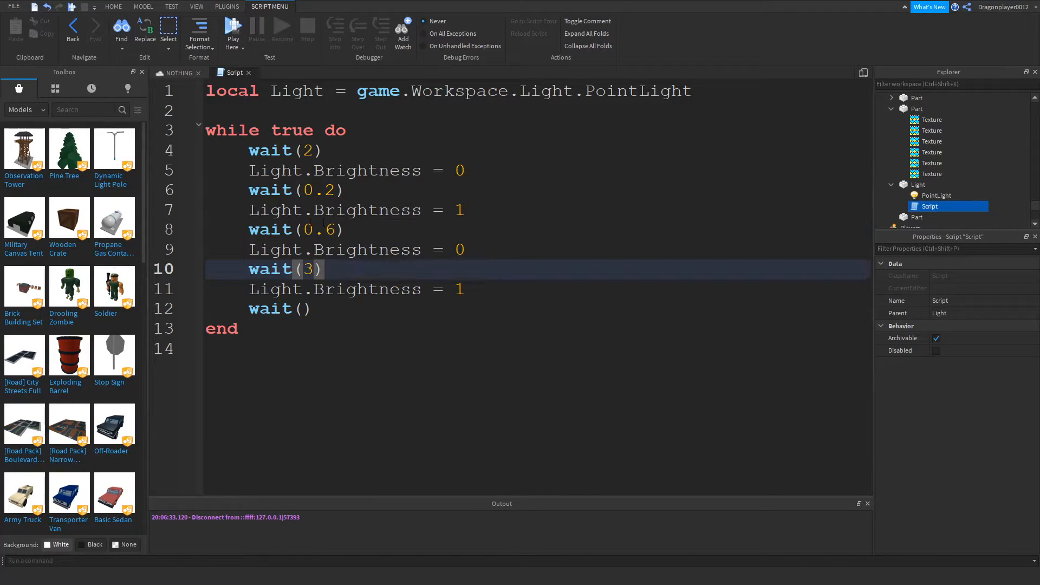
Playtest the place to check the light's new flicker timing.
left_click(180, 72)
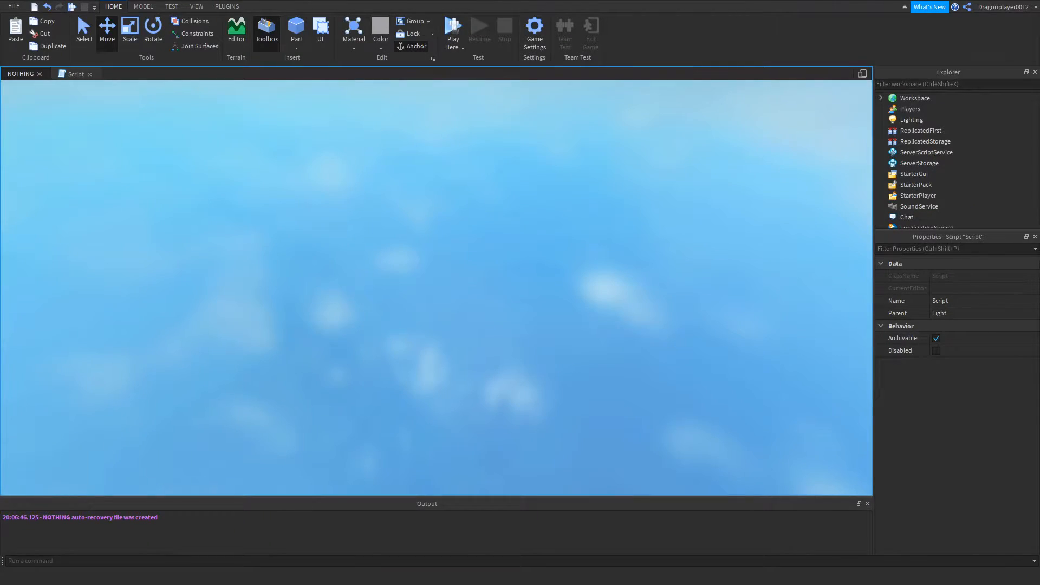
key("F5")
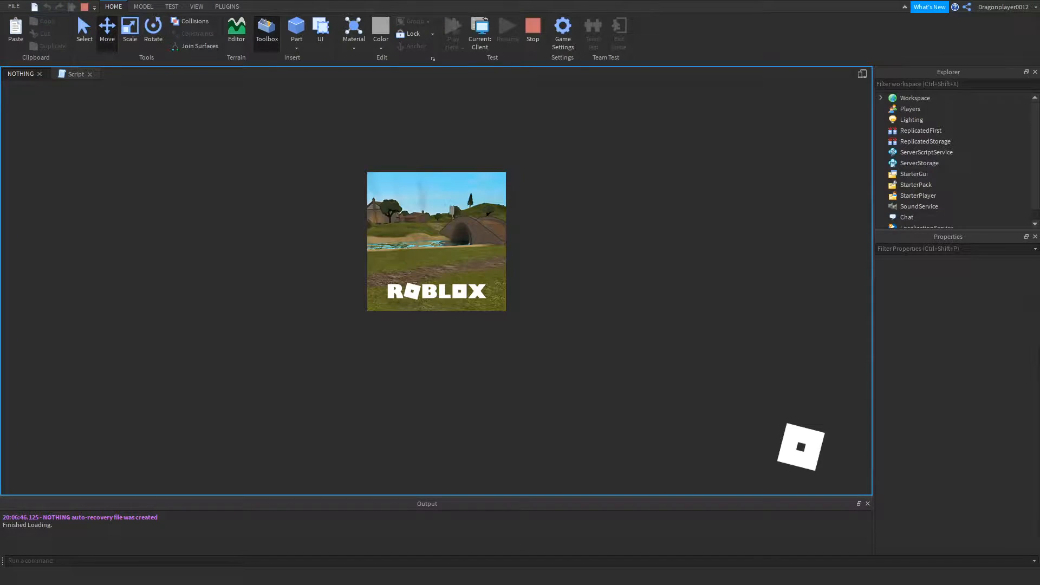
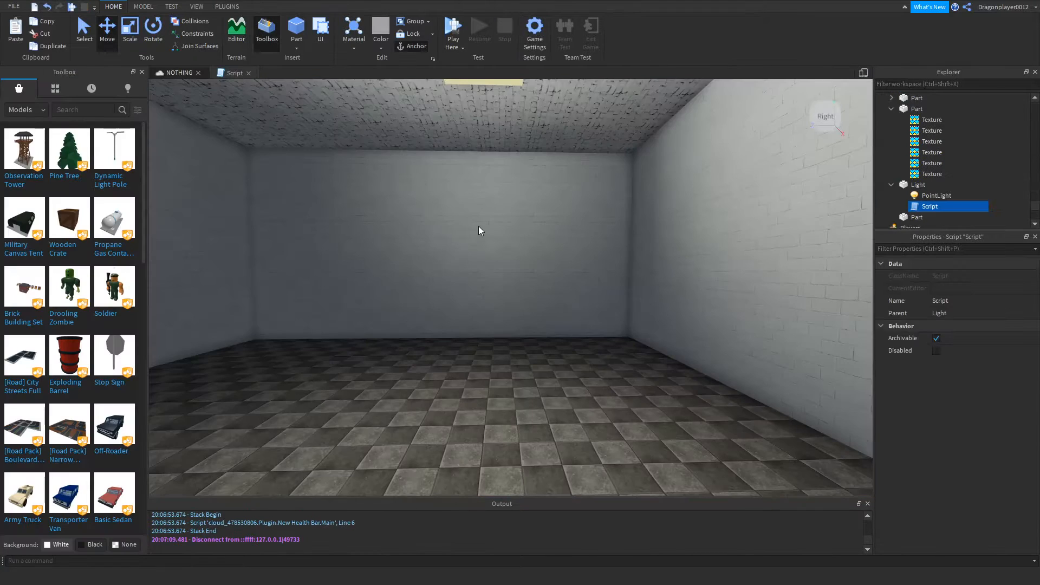
Change the material of the ceiling's Light part to Neon.
right_click_drag(476, 226, 489, 222)
left_click(921, 185)
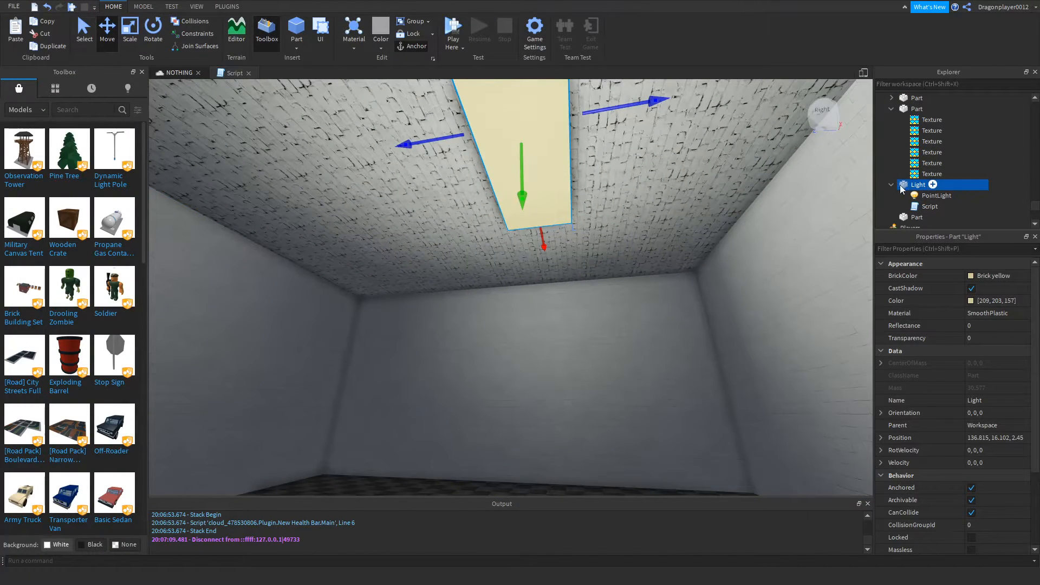
left_click(891, 185)
left_click(992, 312)
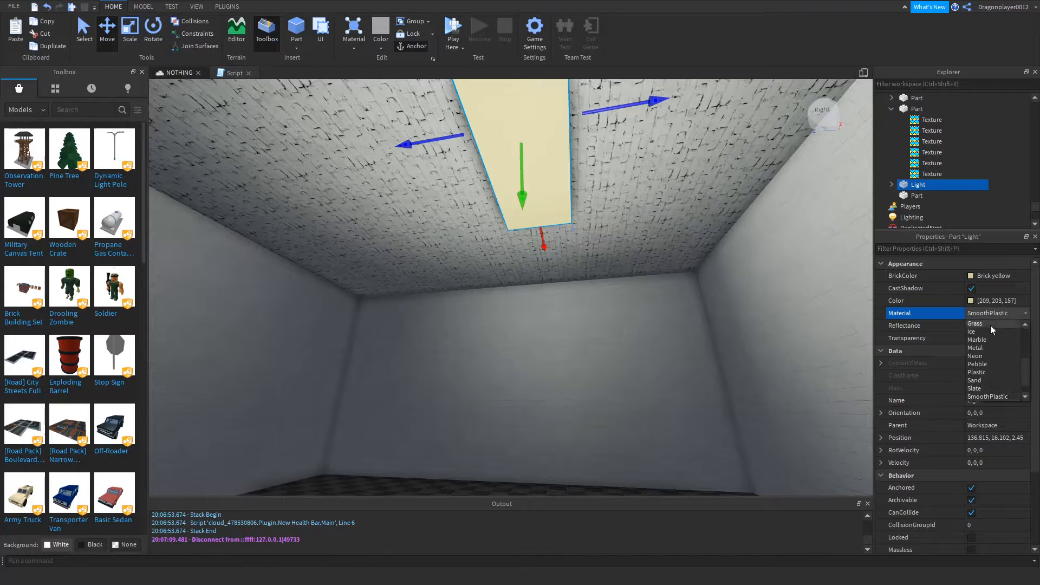
scroll(986, 362, "down", 3)
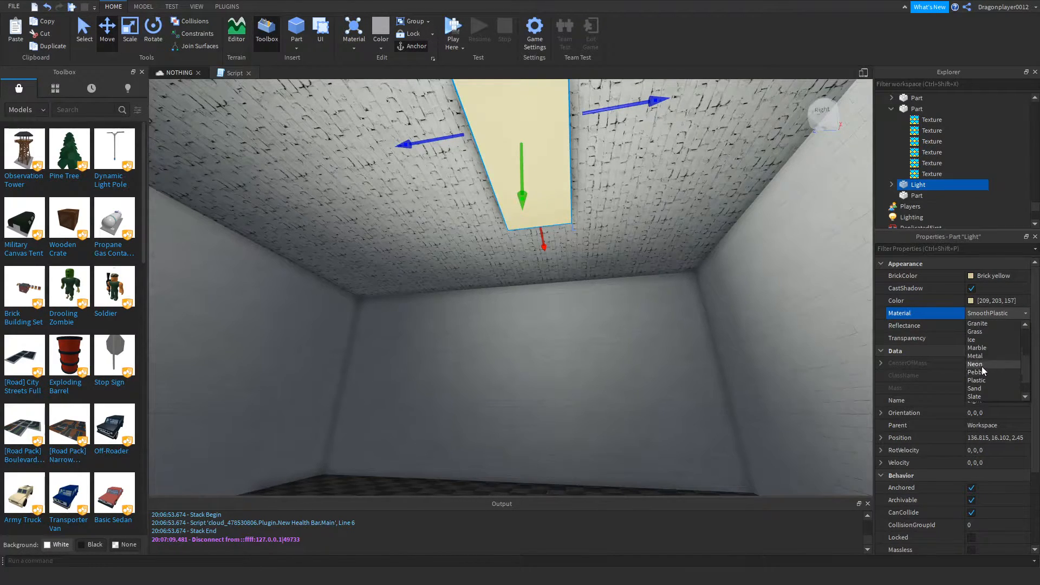
left_click(986, 364)
scroll(743, 279, "down", 2)
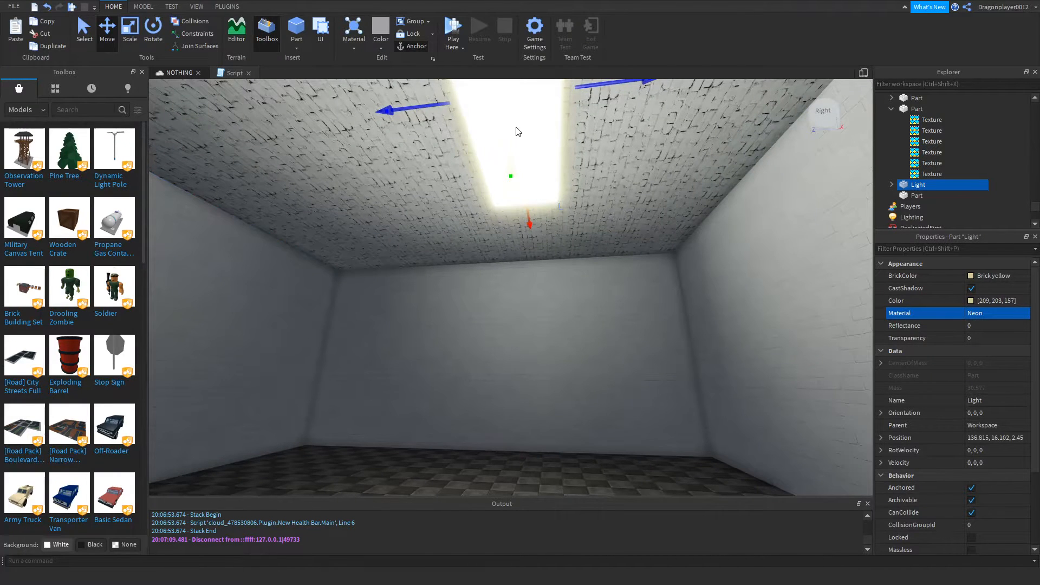
Group the Light part with the Part listed directly below it into one model.
right_click_drag(516, 127, 538, 158)
scroll(542, 179, "up", 3)
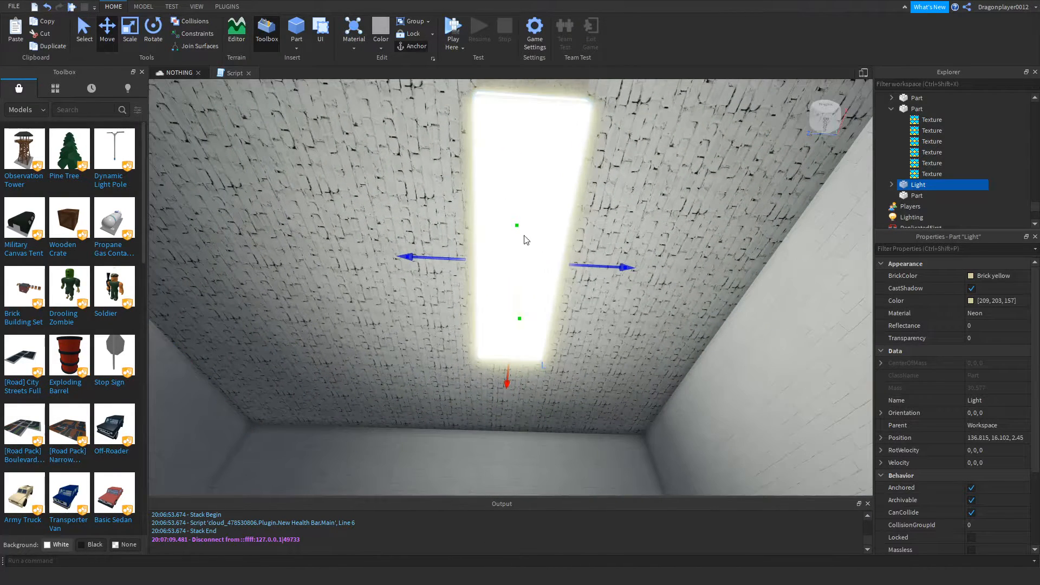
left_click(909, 194, "ctrl")
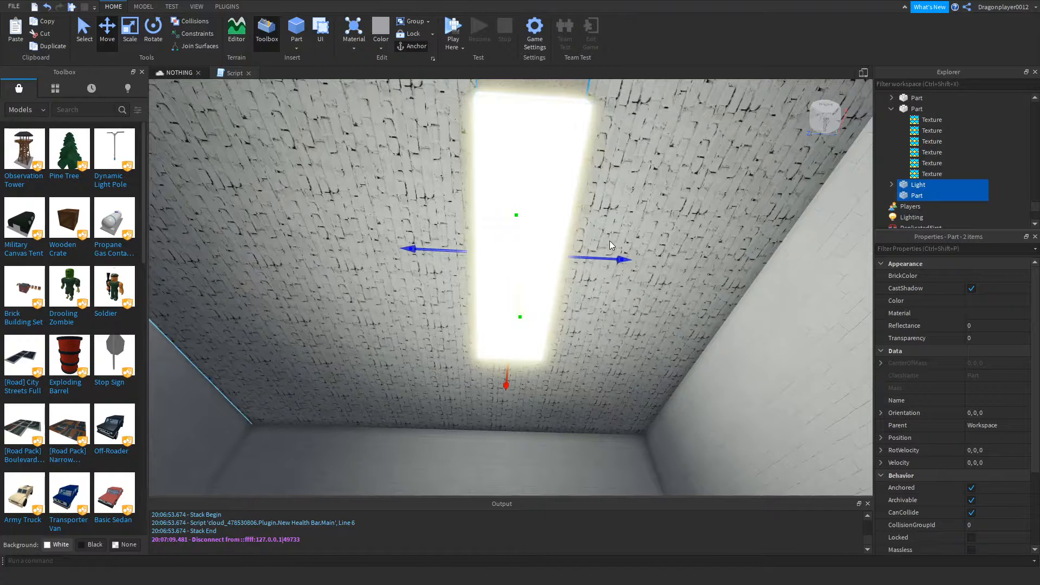
key("ctrl+g")
Playtest the room with the grouped neon light and stop the test.
right_click_drag(574, 255, 536, 251)
scroll(537, 251, "down", 5)
left_click(457, 30)
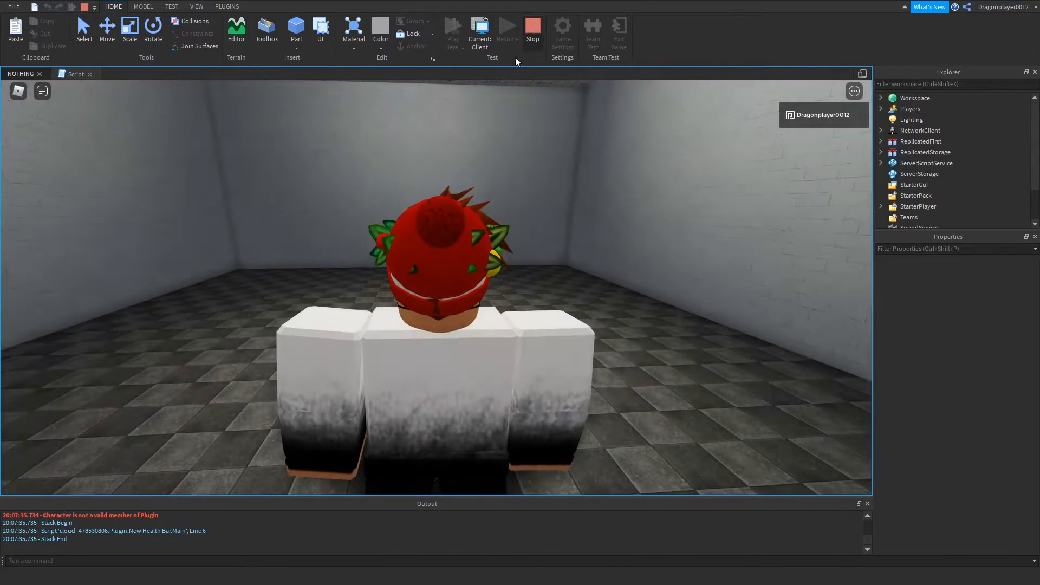
left_click(533, 30)
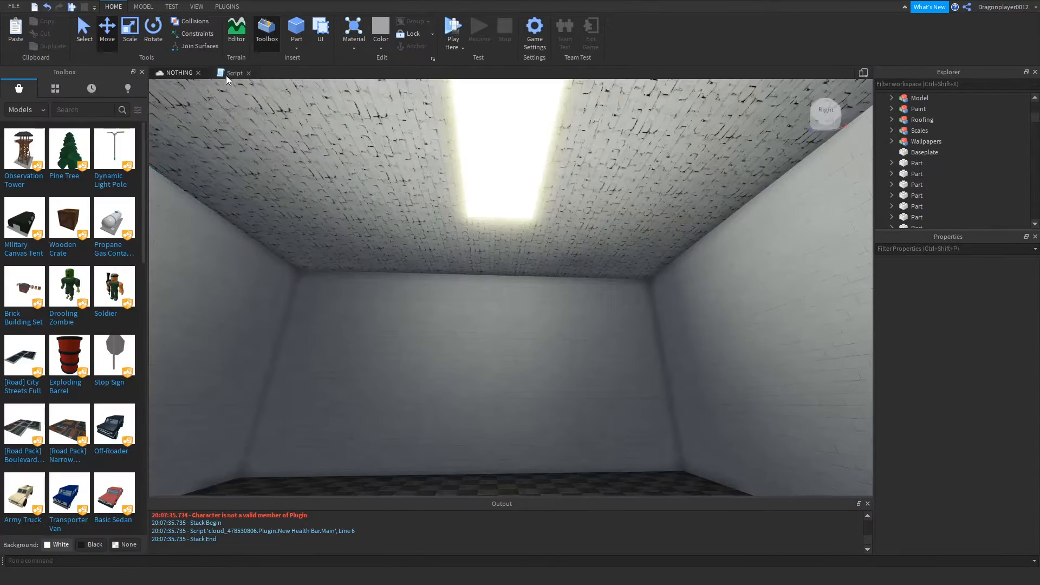
Open the light's script at the Workspace.Light reference on line 1 and enlarge the Explorer's object tree.
left_click(236, 74)
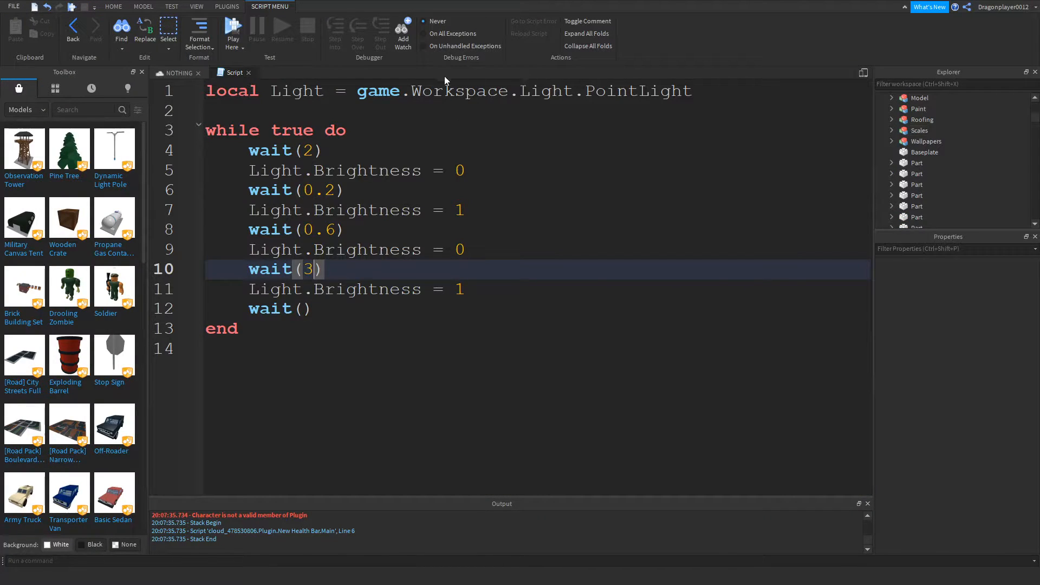
scroll(958, 156, "down", 5)
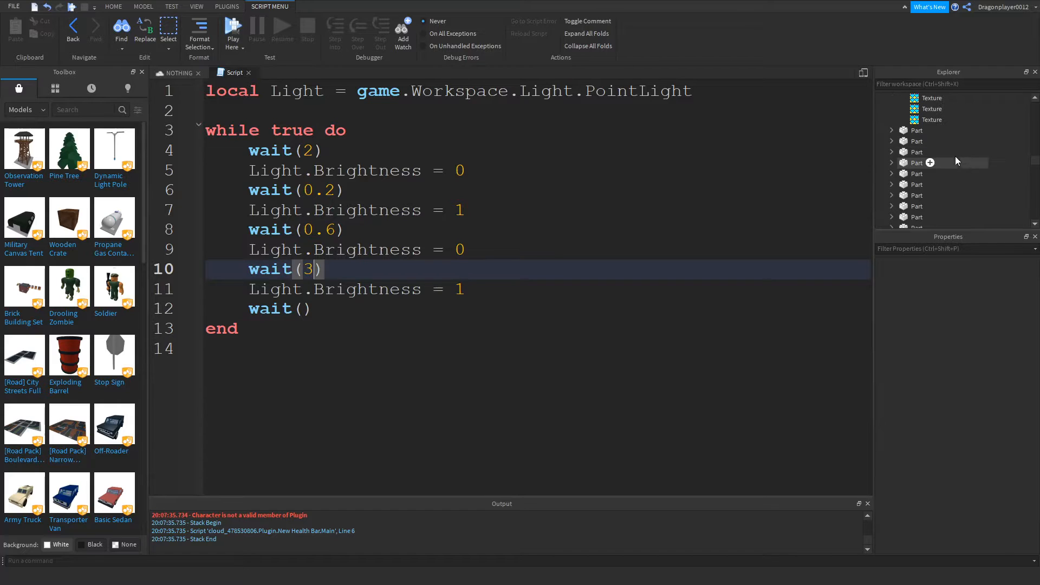
scroll(955, 155, "down", 3)
scroll(921, 136, "up", 3)
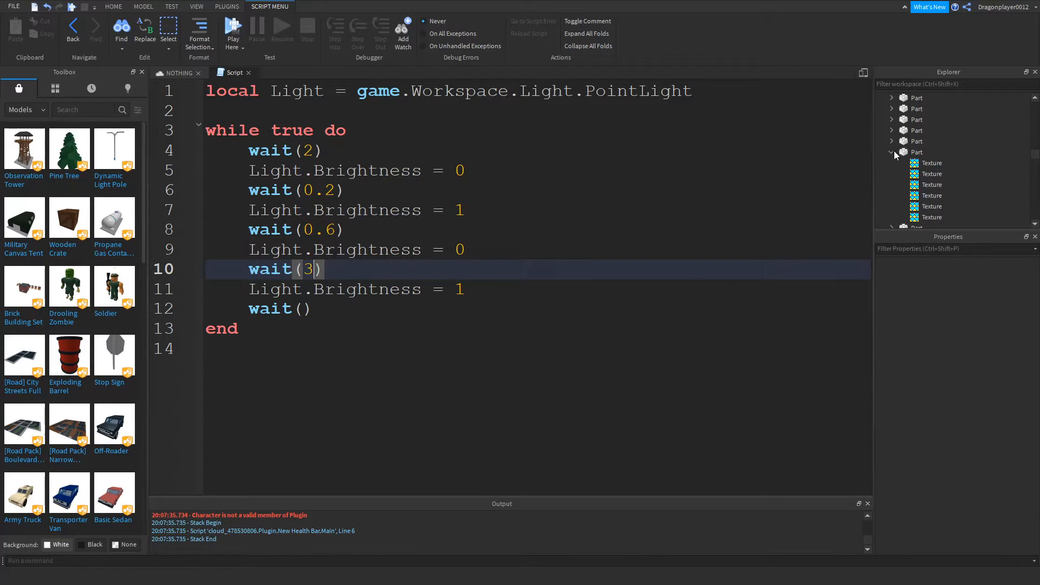
left_click(891, 184)
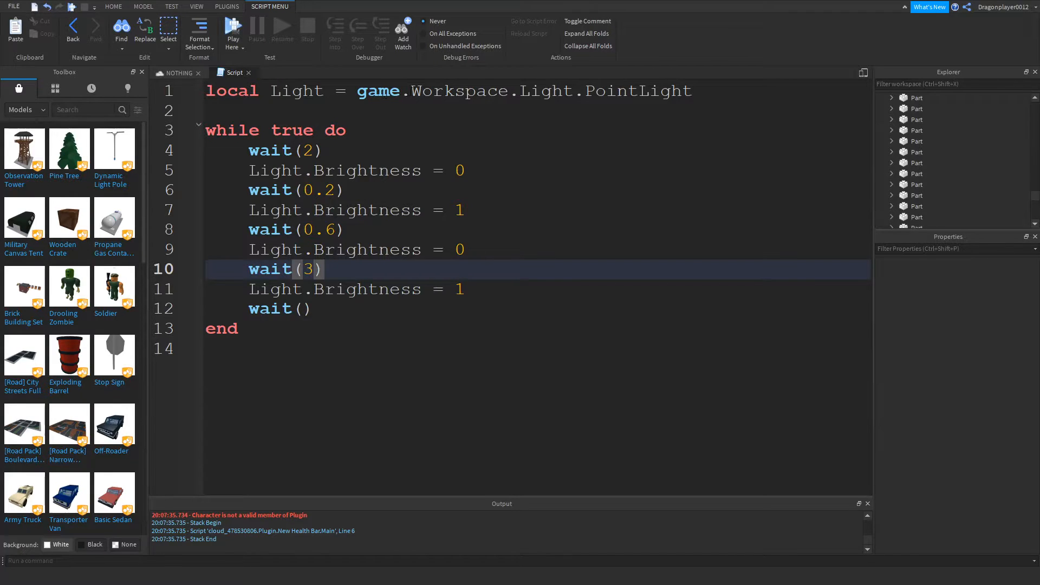
left_click(573, 90)
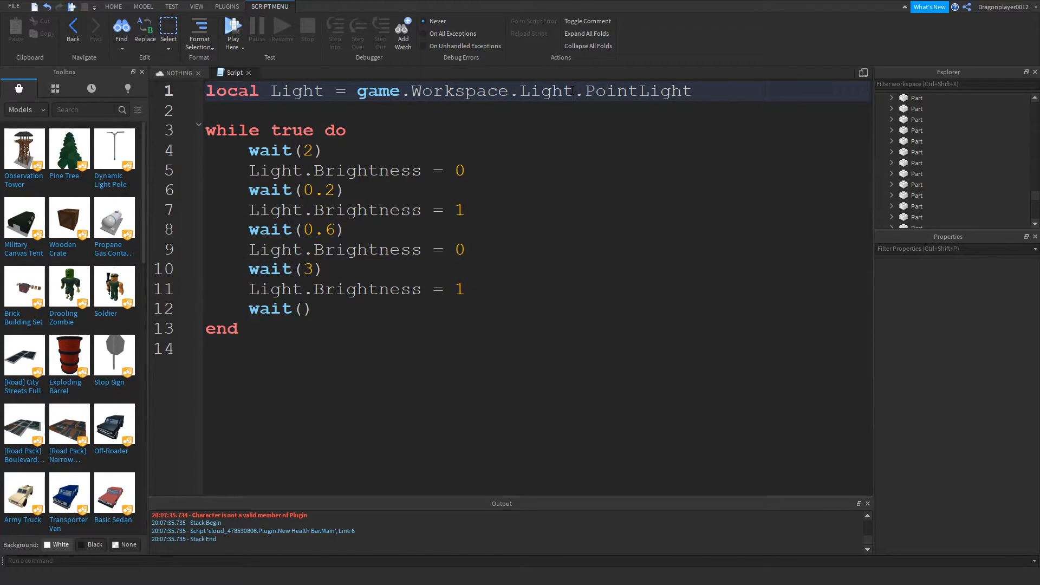
scroll(953, 168, "down", 3)
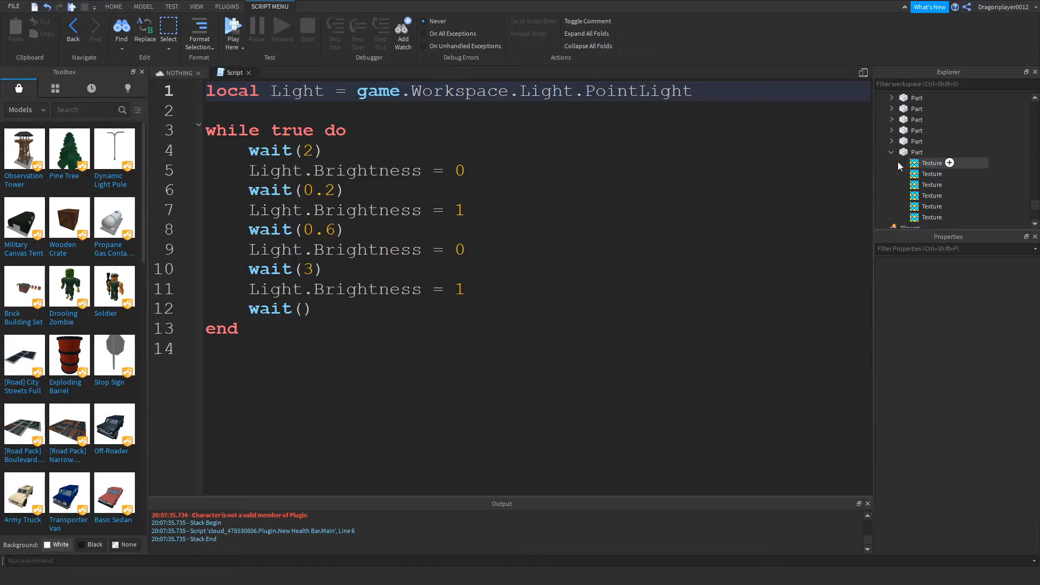
left_click_drag(957, 231, 957, 418)
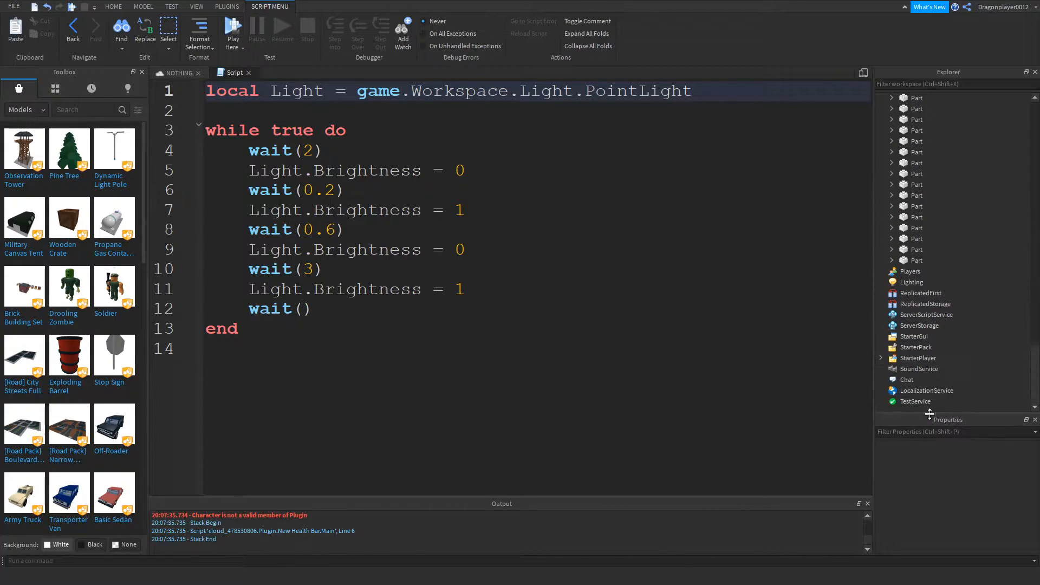
Rename the grouped light model in Workspace from Model to LIGHT.
scroll(940, 346, "up", 3)
scroll(939, 325, "up", 10)
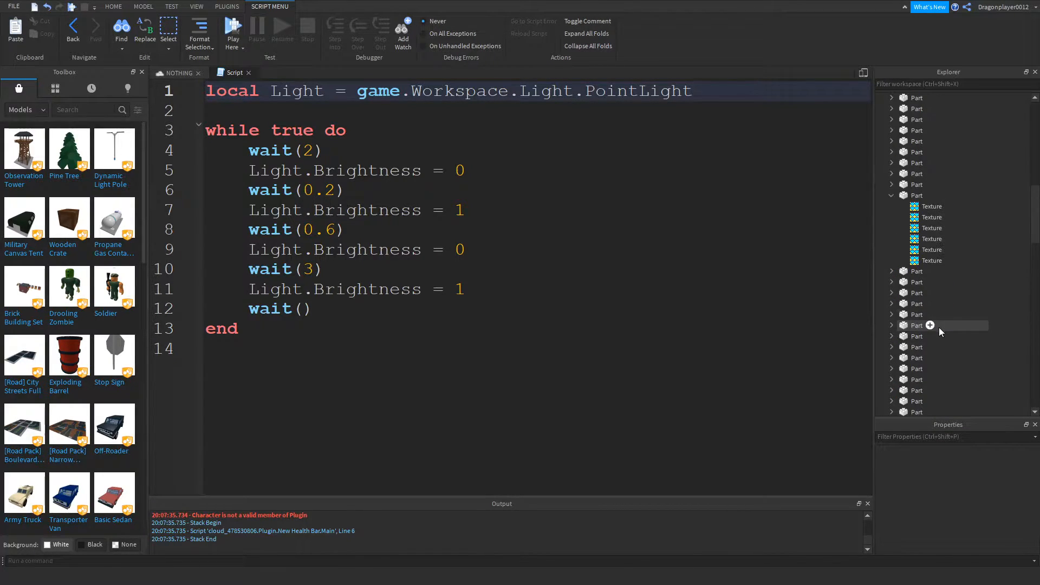
scroll(940, 314, "up", 2)
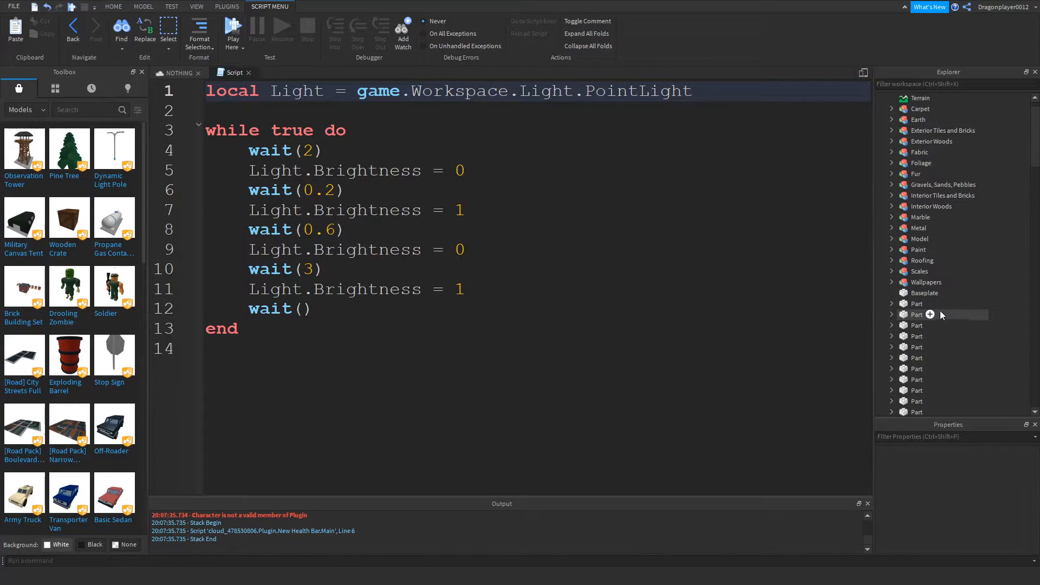
left_click(921, 240)
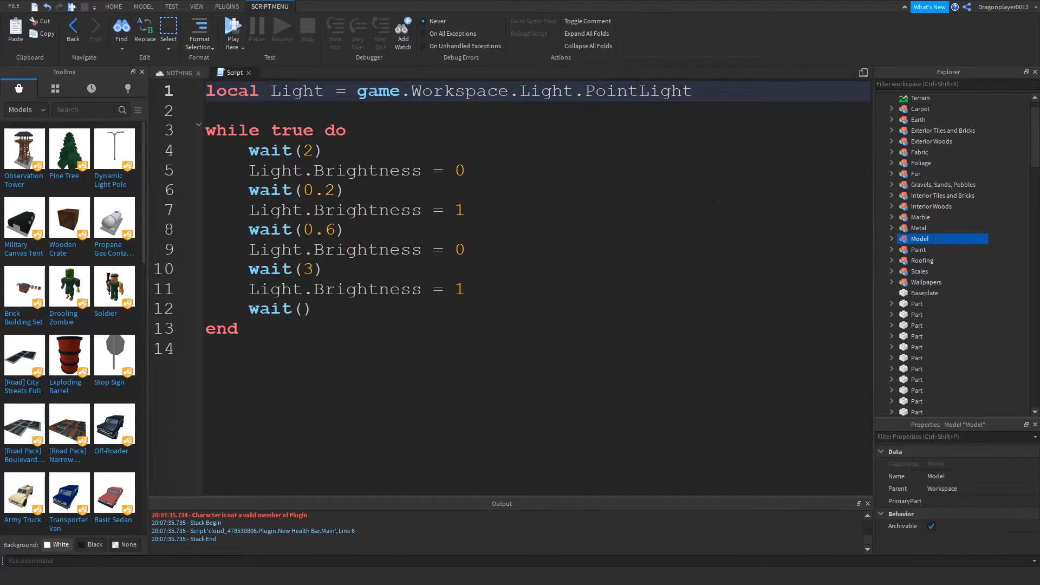
left_click(181, 73)
left_click(953, 476)
type("Lihht")
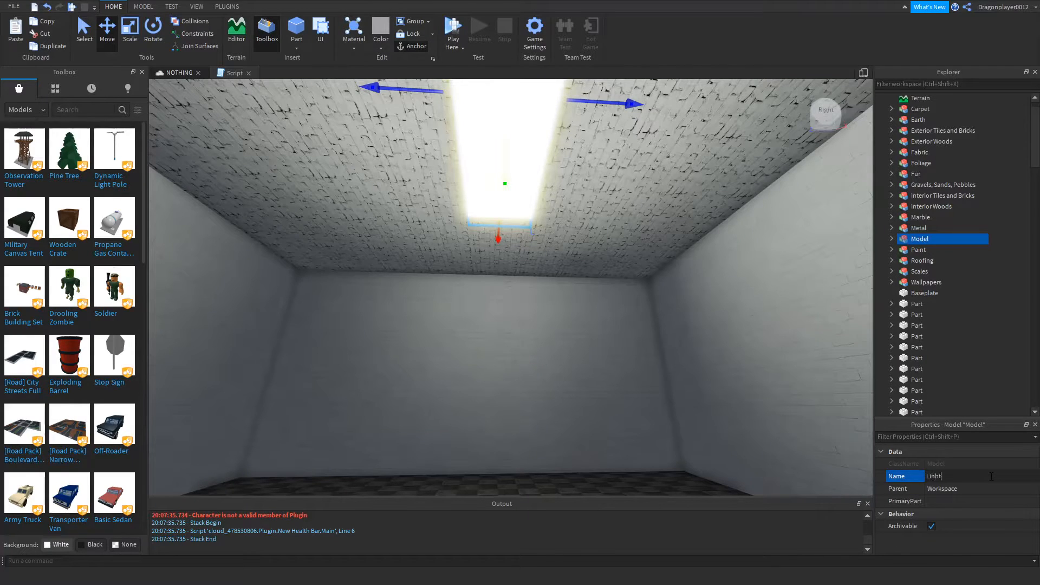
key("BackSpace")
On line 1 of the light's script, change the Workspace.Light reference to Workspace.LIGHT.
left_click(238, 73)
key("BackSpace")
key("BackSpace")
key("BackSpace")
key("BackSpace")
type("IGH")
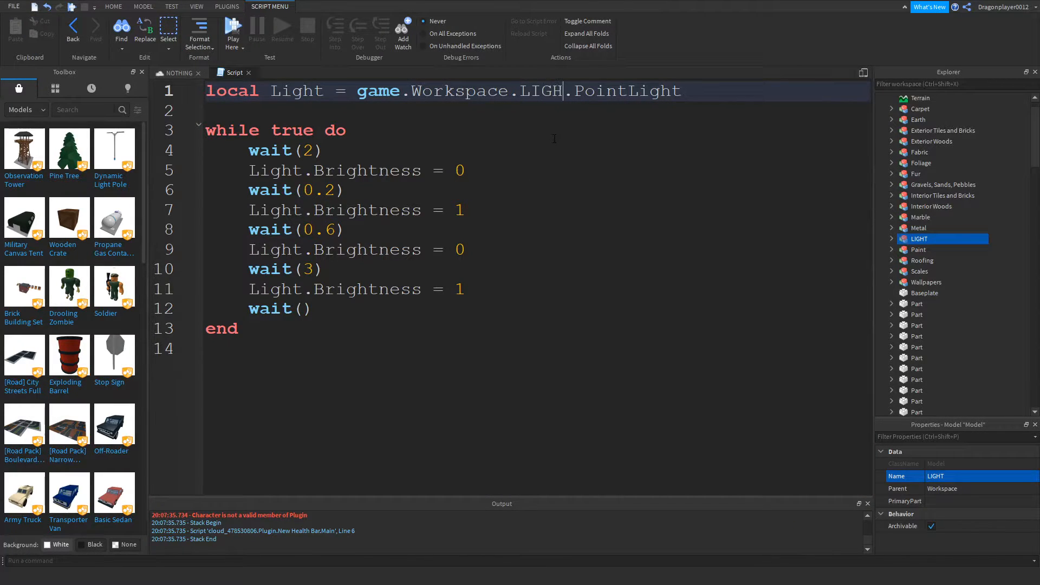
type("T")
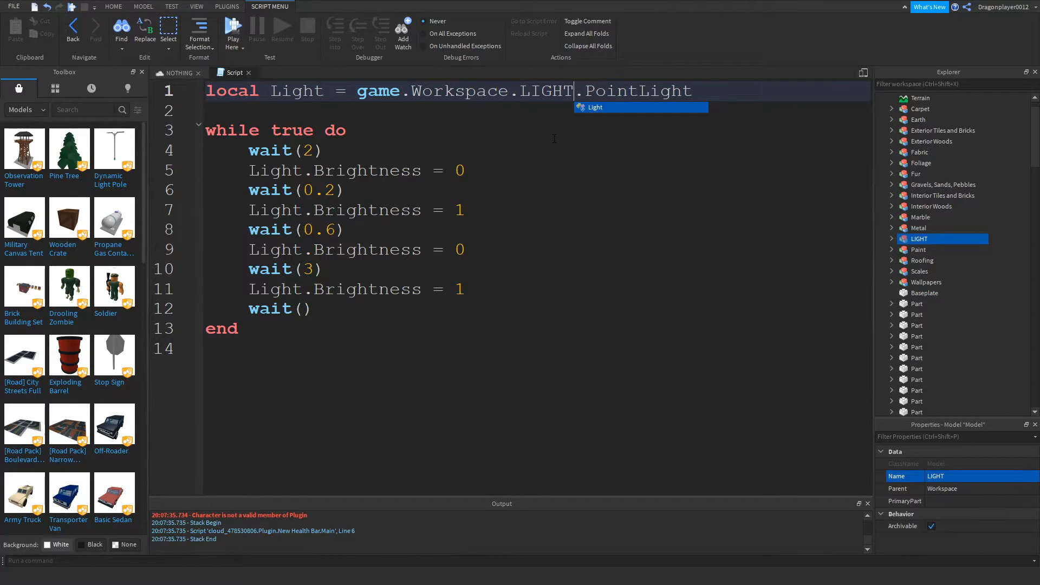
key("Escape")
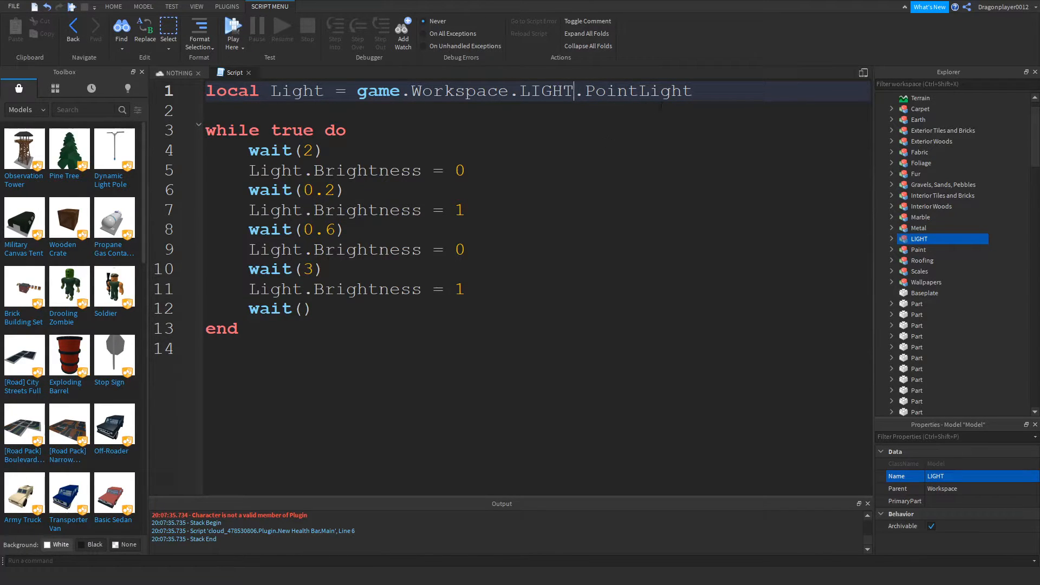
Extend the variable's path on line 1 to game.Workspace.LIGHT.Light.PointLight.
double_click(630, 91)
key("BackSpace")
type("Light.")
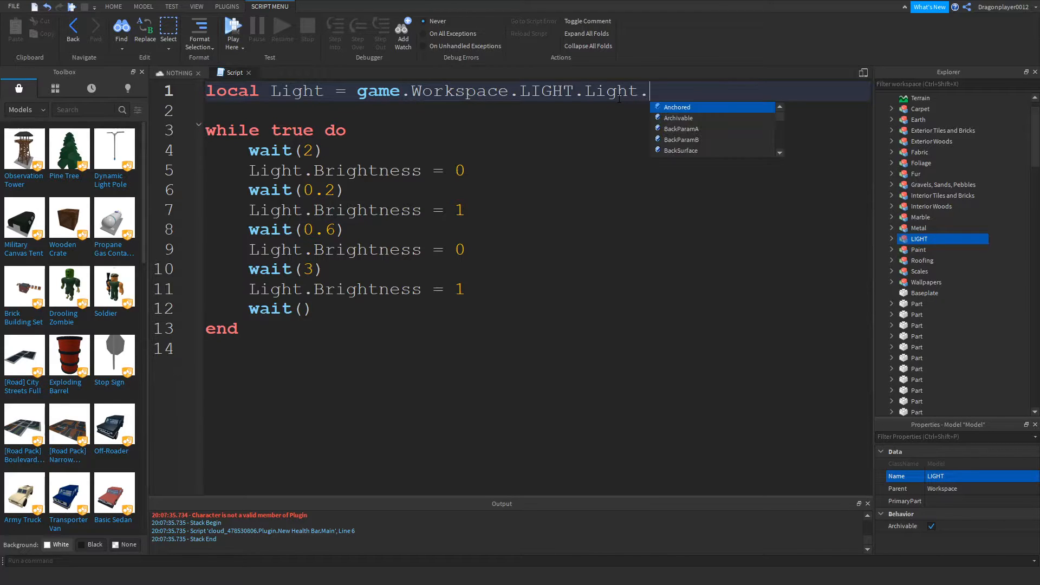
type("poi")
key("Tab")
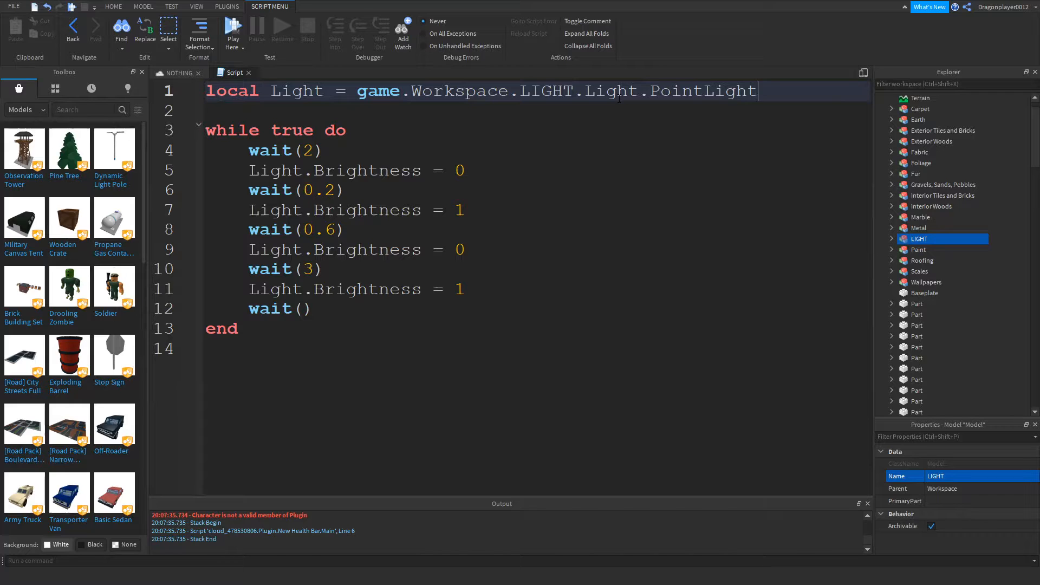
Run and stop a playtest of the flickering ceiling light, and deselect the LIGHT model.
left_click(160, 73)
left_click(453, 32)
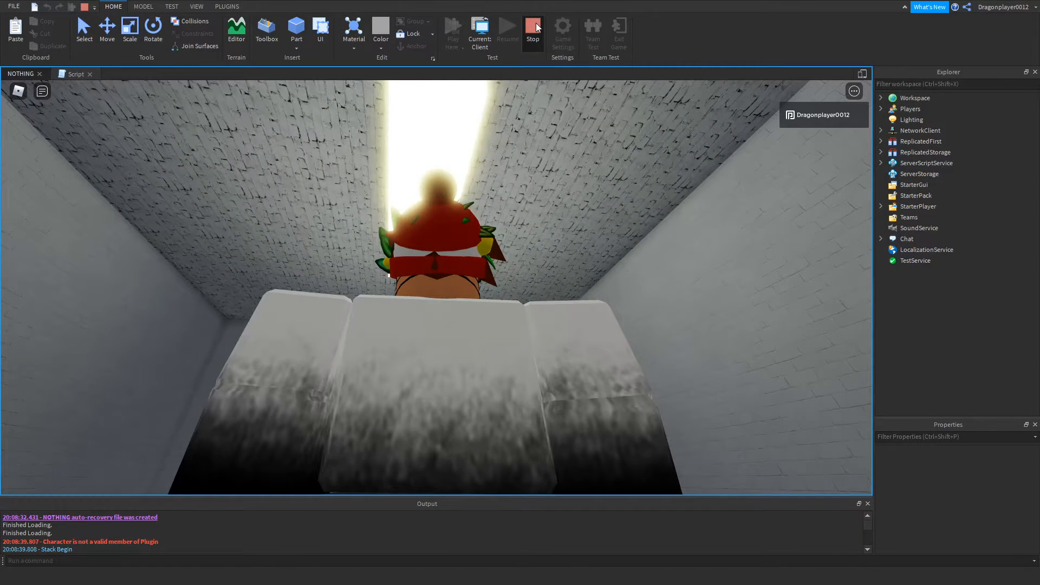
left_click(536, 22)
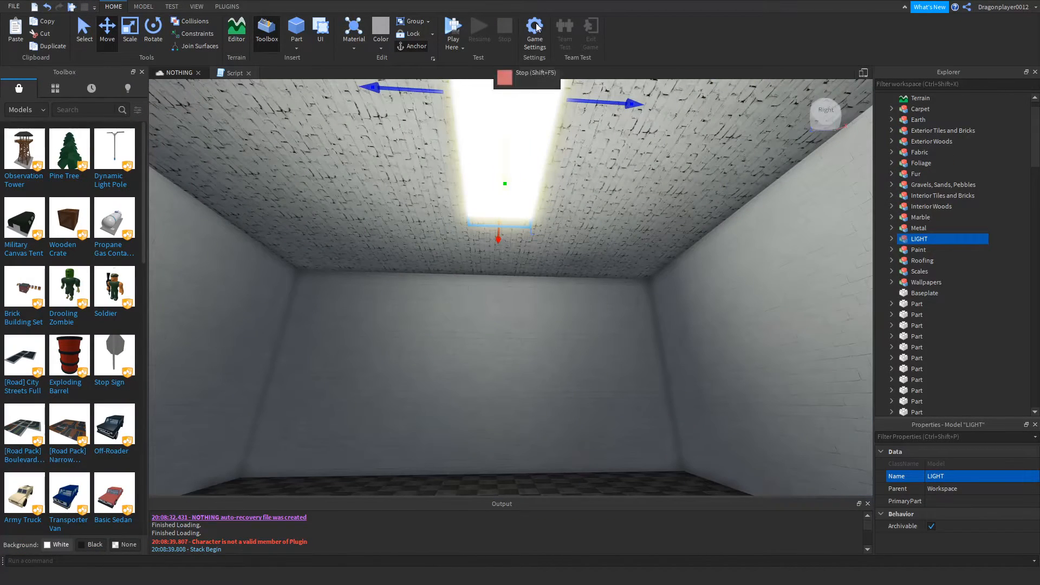
left_click(541, 305)
right_click_drag(542, 298, 541, 296)
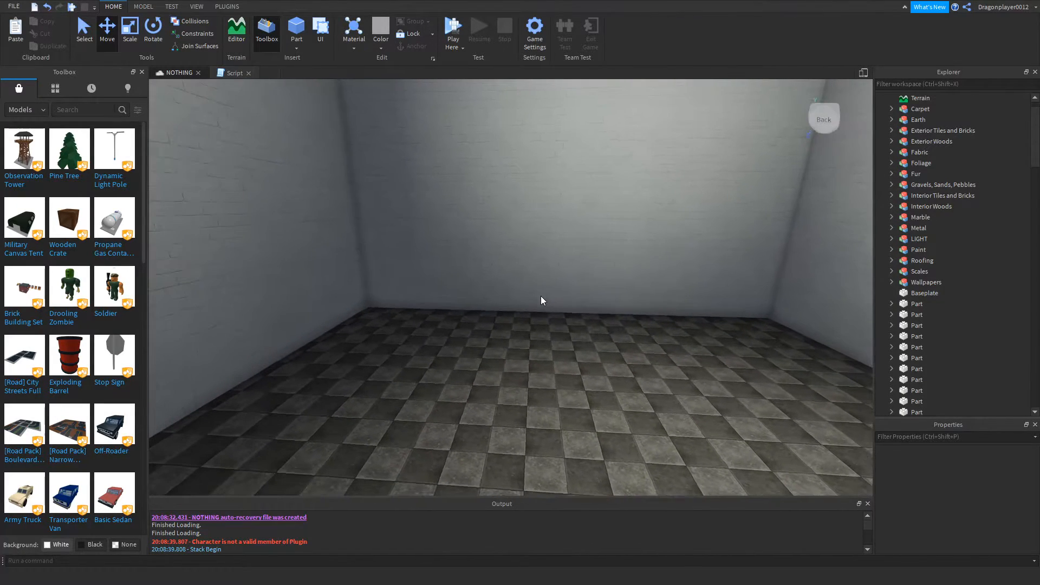
Close the Toolbox and the light's script, and enlarge the Properties area.
left_click(142, 72)
left_click(101, 72)
left_click(267, 30)
left_click(142, 72)
right_click_drag(359, 210, 396, 219)
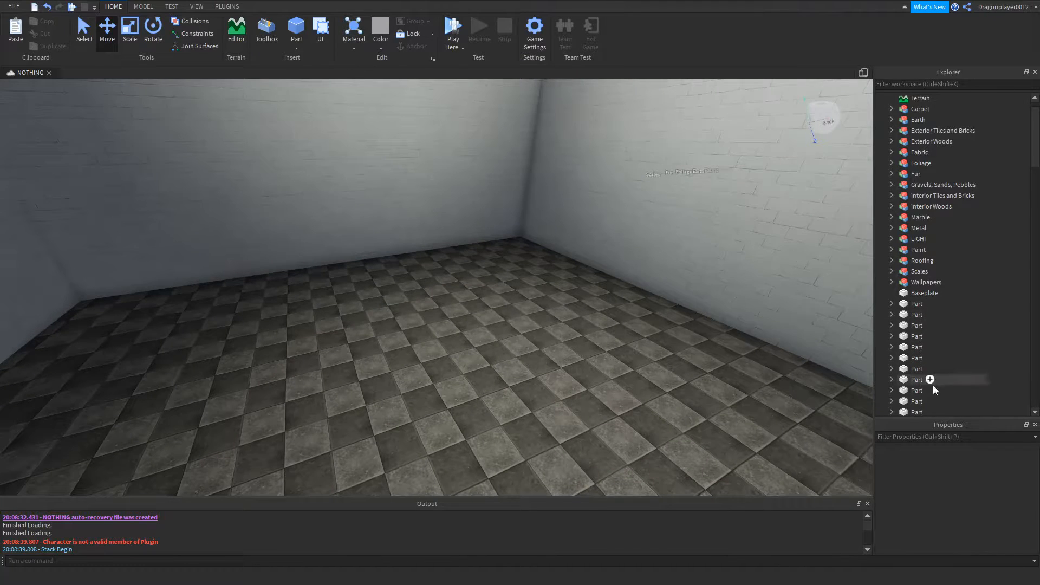
left_click_drag(933, 420, 949, 309)
Insert a block part on the room's tiled floor and scale it into a tall, narrow pillar.
right_click_drag(607, 322, 634, 325)
left_click(296, 27)
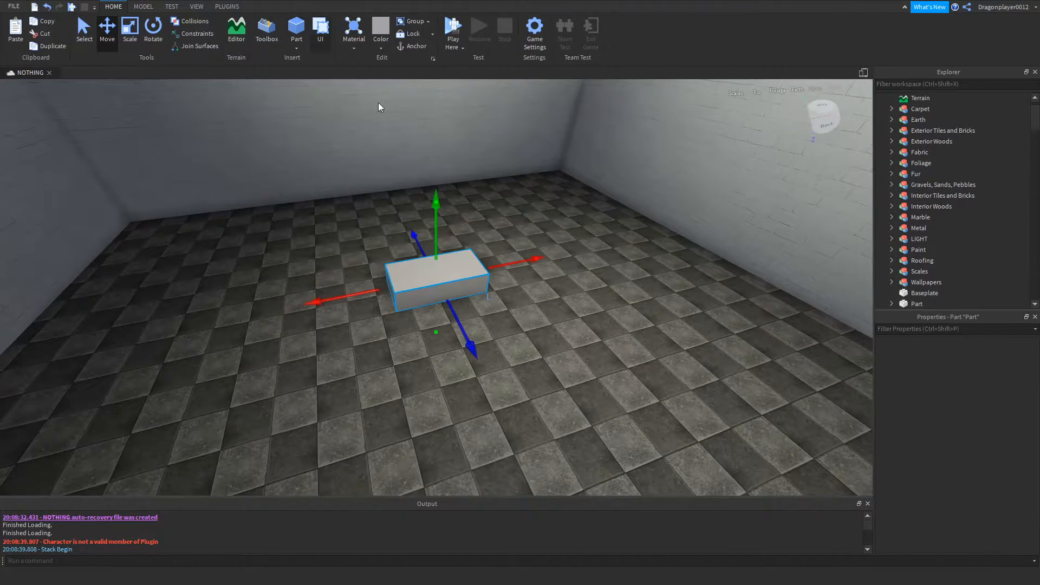
left_click(130, 27)
left_click_drag(342, 294, 394, 283)
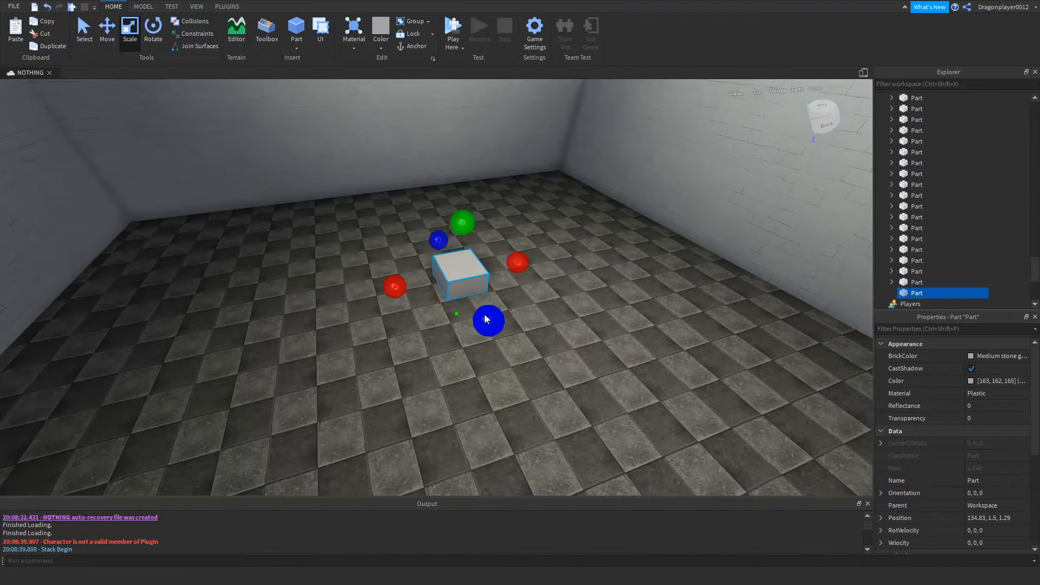
left_click_drag(460, 224, 458, 162)
Duplicate the pillar and move the copy sideways along the red axis.
left_click_drag(425, 251, 268, 248)
left_click(108, 27)
key("ctrl+d")
Select both pillars and turn on Anchored for them.
left_click(467, 243, "ctrl")
scroll(987, 432, "down", 5)
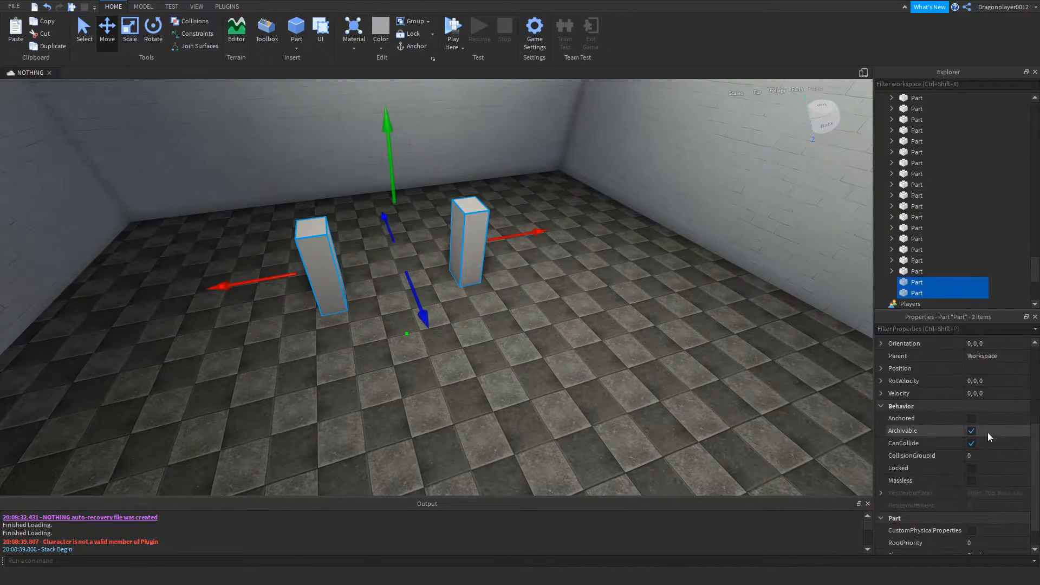
left_click(971, 419)
right_click_drag(640, 359, 640, 359)
left_click_drag(454, 363, 457, 358)
right_click_drag(457, 358, 457, 359)
scroll(466, 248, "down", 2)
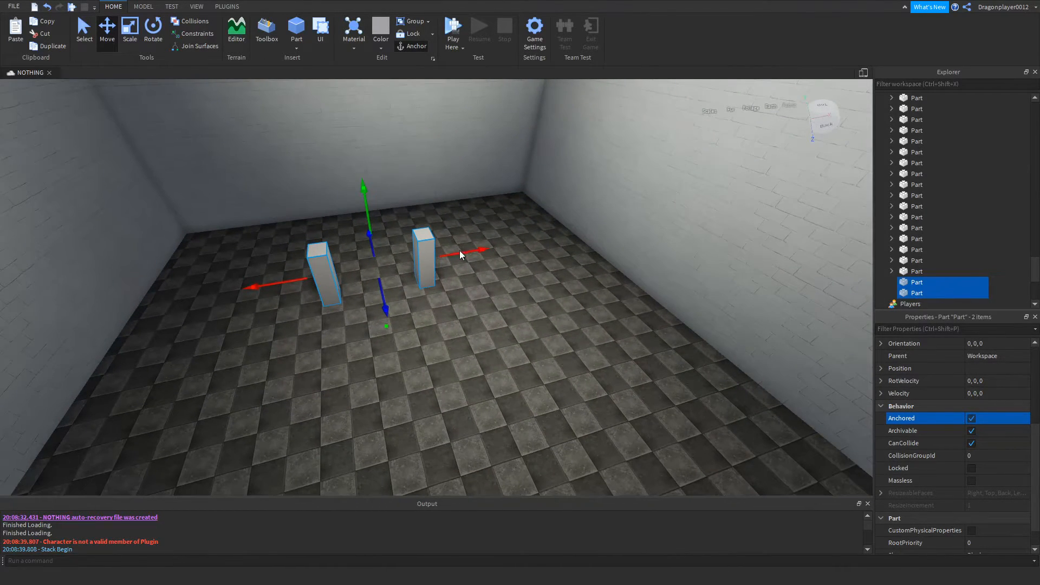
Duplicate the pair of pillars and move the copies along the blue axis to form a rectangle of four.
left_click(649, 330)
left_click(427, 253)
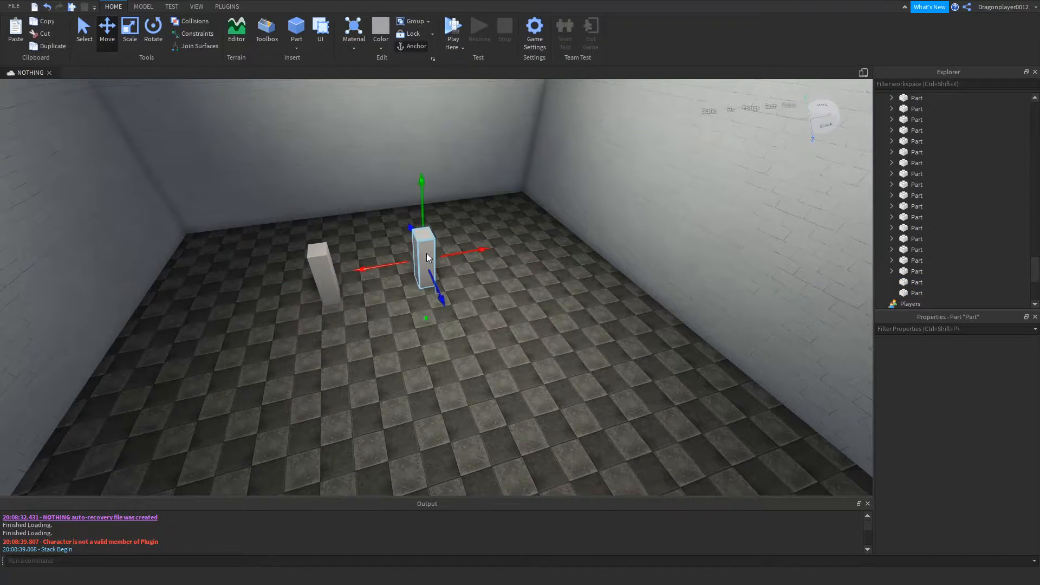
left_click(321, 265, "ctrl")
key("ctrl+d")
left_click_drag(384, 326, 442, 485)
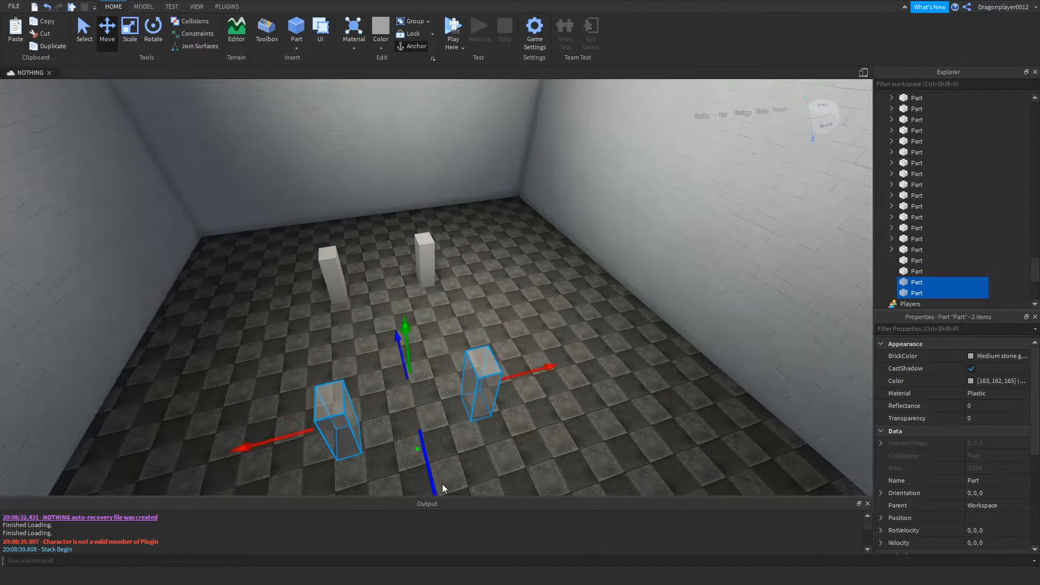
scroll(467, 464, "down", 1)
key("a")
right_click_drag(467, 463, 470, 463)
left_click(470, 463)
scroll(469, 463, "up", 2)
left_click(531, 426)
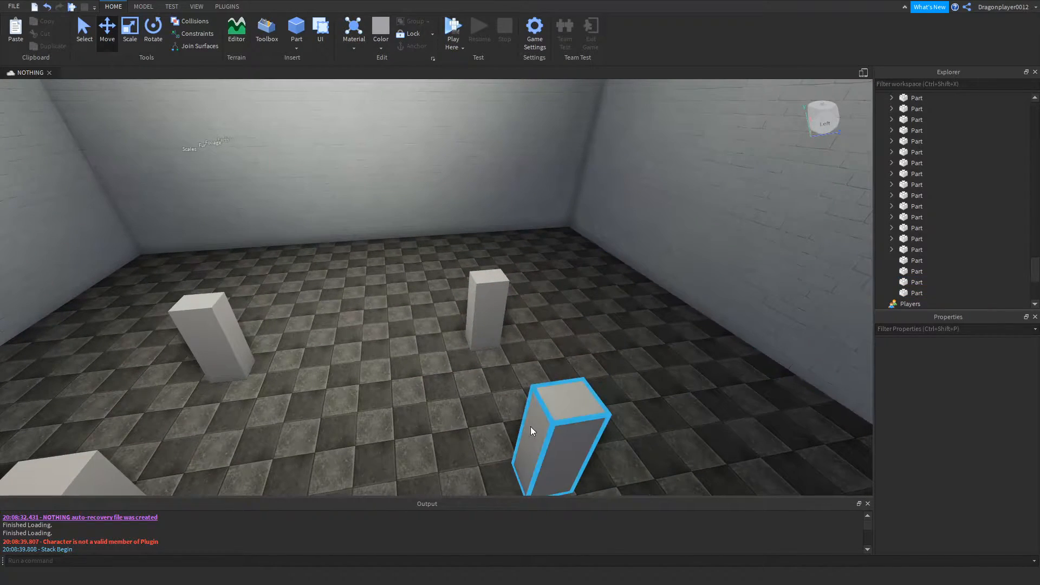
left_click(470, 279, "ctrl")
scroll(237, 278, "down", 1)
left_click(225, 311, "ctrl")
scroll(205, 412, "down", 2)
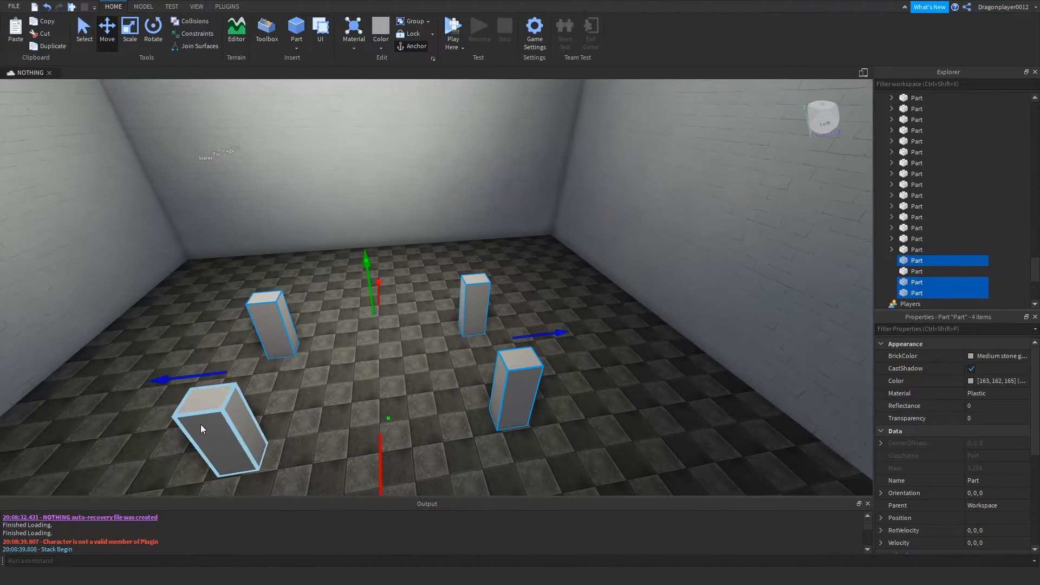
left_click(201, 424, "ctrl")
scroll(1030, 490, "down", 3)
scroll(1024, 484, "up", 2)
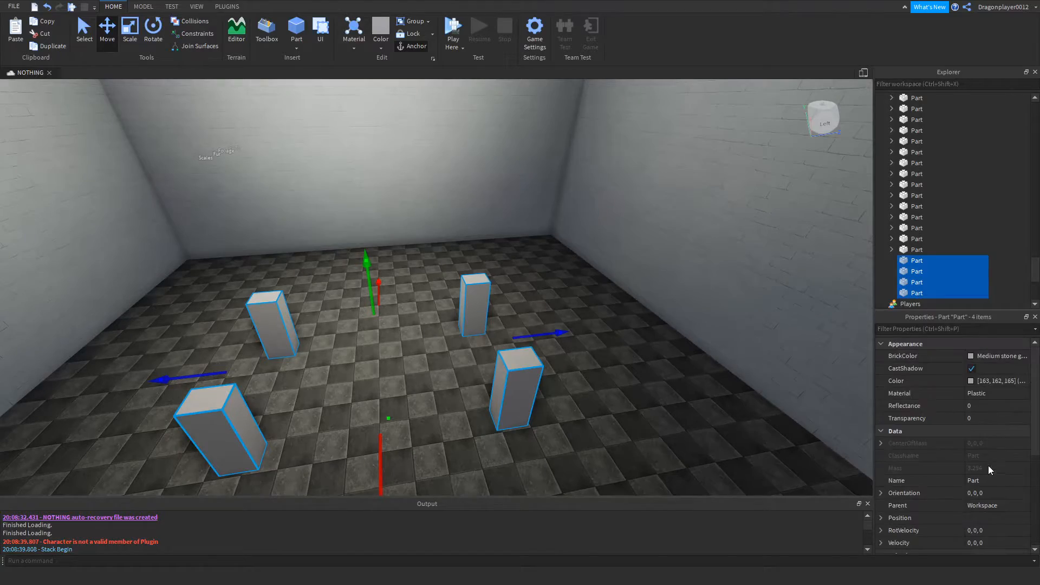
left_click(971, 356)
left_click(926, 319)
Look through the rows of texture samples outside the room for a surface that suits the pillars.
right_click_drag(700, 339, 652, 362)
key("w")
key("w")
left_click(707, 333)
key("s")
right_click_drag(684, 323, 682, 324)
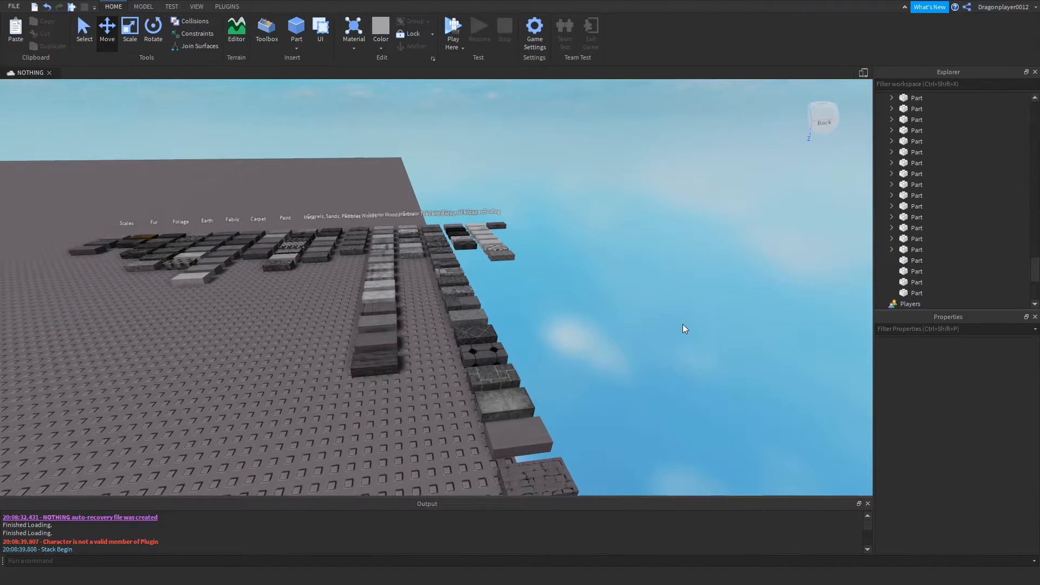
scroll(531, 220, "up", 5)
key("a")
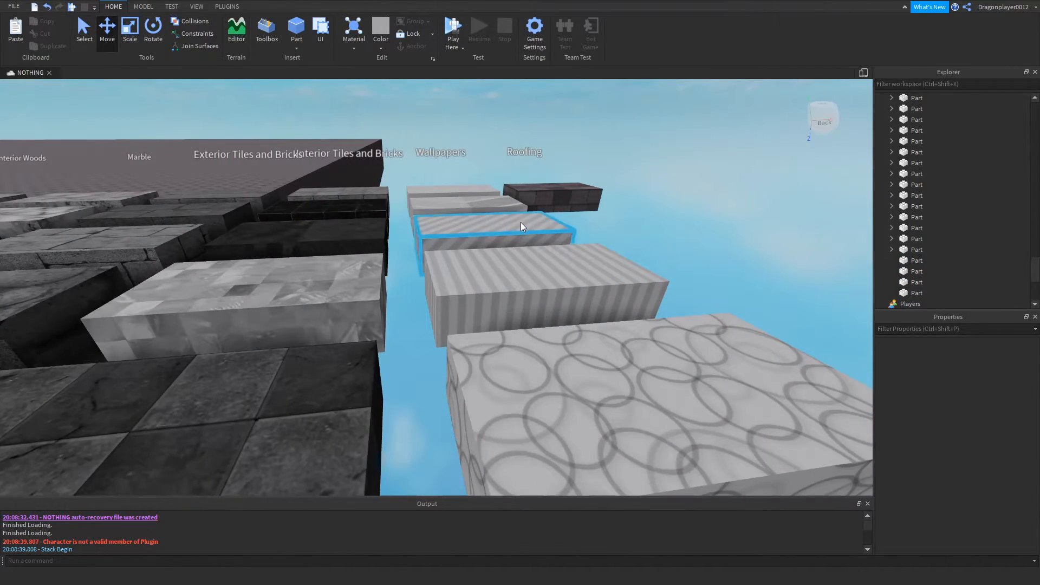
scroll(468, 220, "down", 5)
right_click_drag(468, 220, 464, 213)
scroll(468, 220, "up", 4)
key("a")
scroll(469, 220, "down", 3)
key("a")
scroll(464, 213, "up", 3)
key("a")
scroll(464, 214, "up", 3)
key("w")
key("d")
key("d")
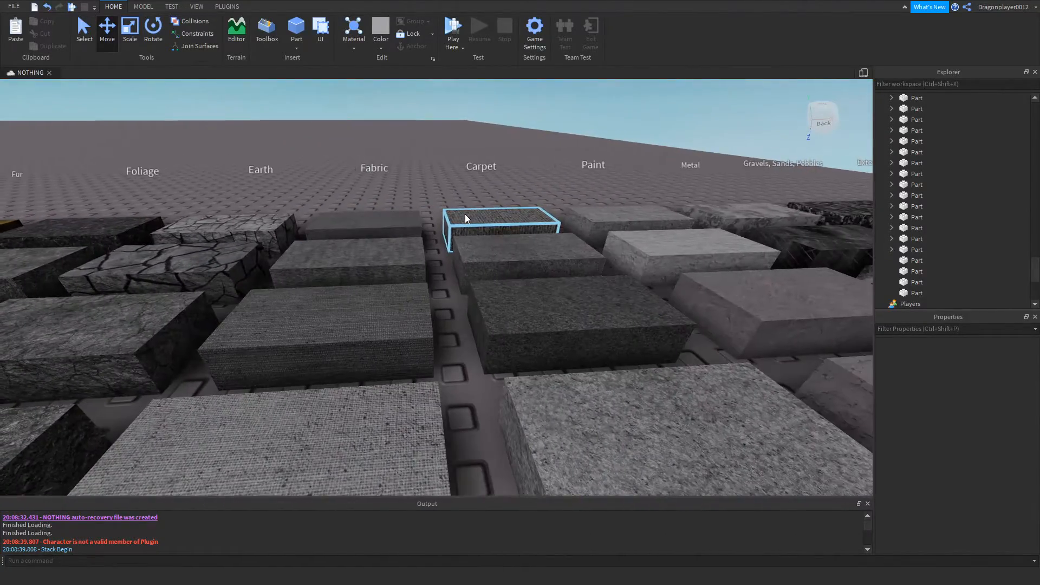
key("d")
key("d")
scroll(464, 213, "down", 4)
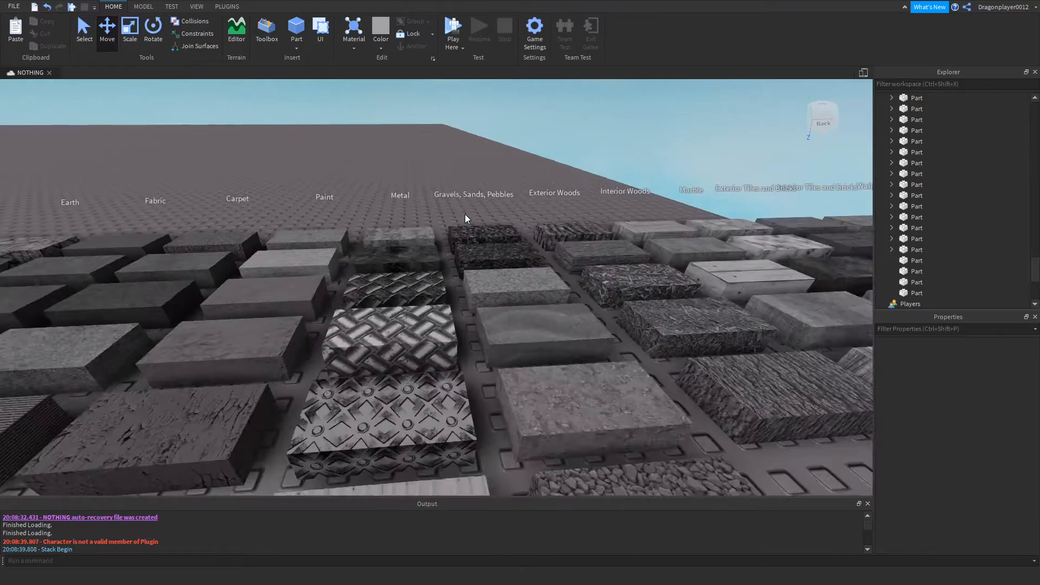
scroll(413, 322, "up", 2)
Copy all the textures inside the embossed Metal sample with the circle-and-cross pattern.
left_click(410, 349)
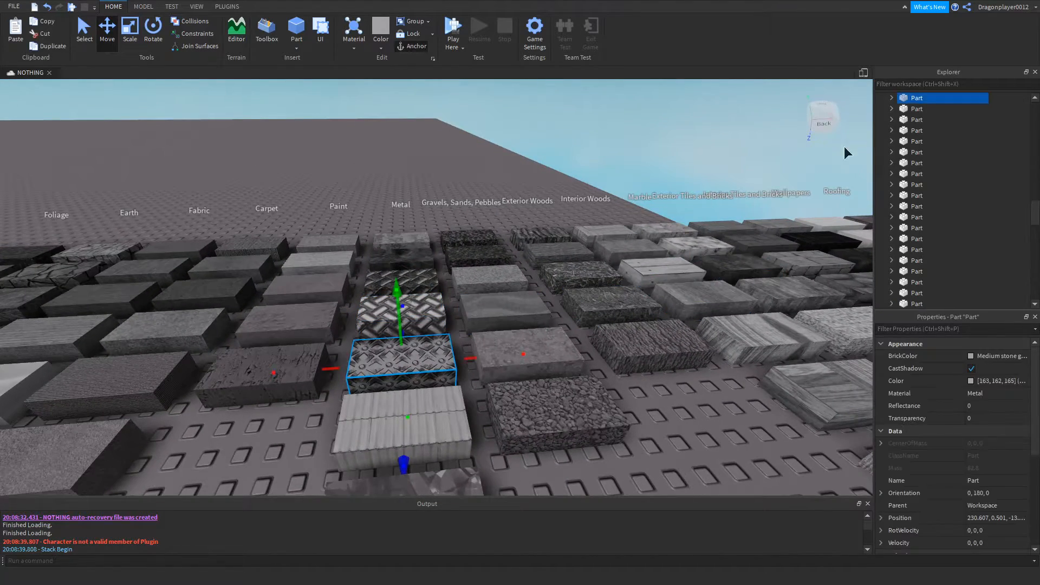
left_click(891, 98)
left_click(945, 109)
left_click(923, 153, "shift")
right_click(943, 131)
left_click(934, 147)
left_click(891, 98)
Select all the texture samples with their category labels and group them into one model.
right_click_drag(747, 141, 754, 141)
key("w")
key("s")
left_click_drag(681, 227, 511, 87)
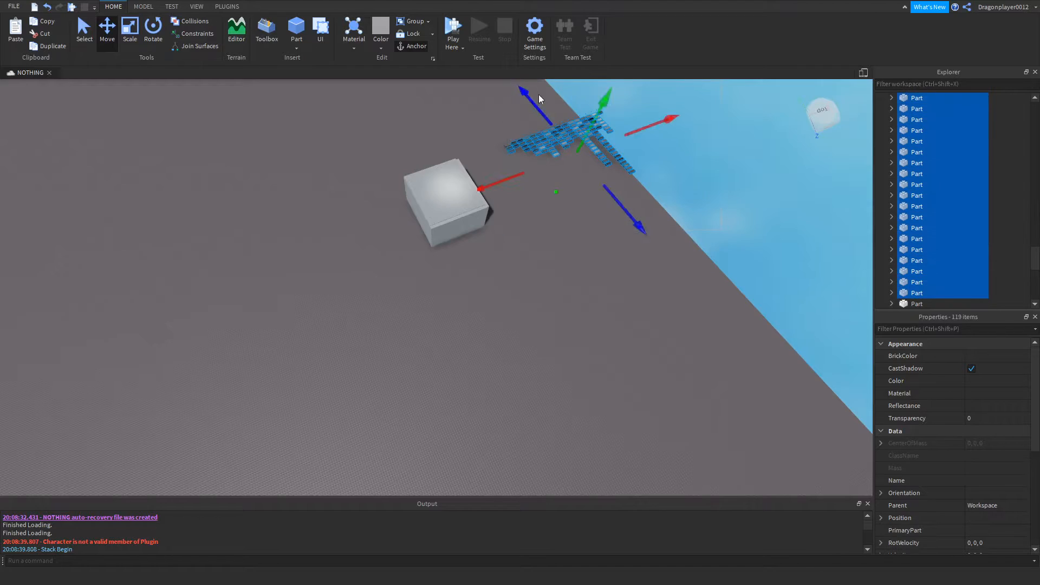
key("ctrl+g")
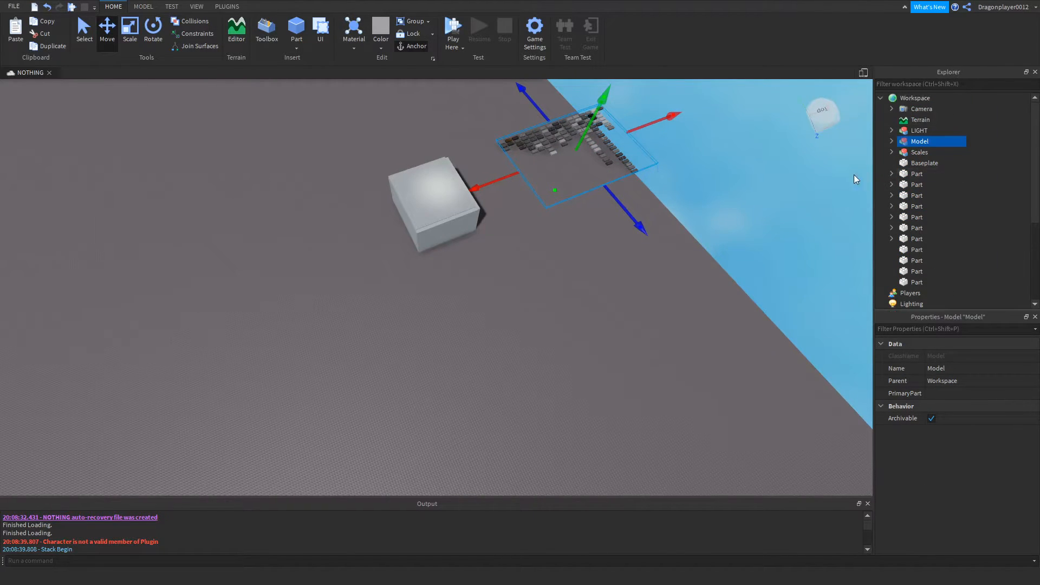
Check the room's floor part and the Scales label model that is outside the new group.
right_click_drag(699, 148, 699, 148)
scroll(583, 232, "up", 8)
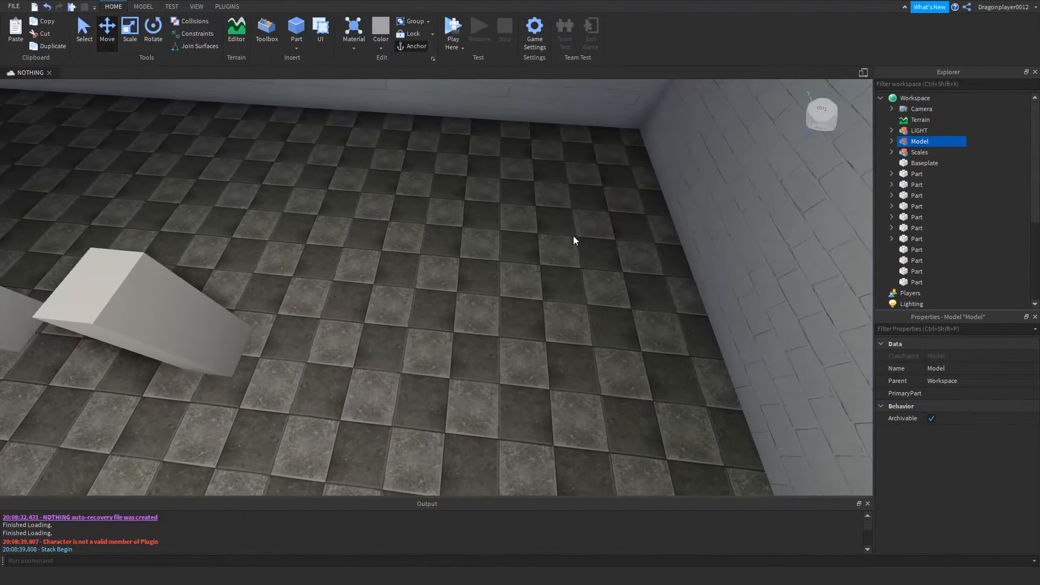
left_click(540, 248)
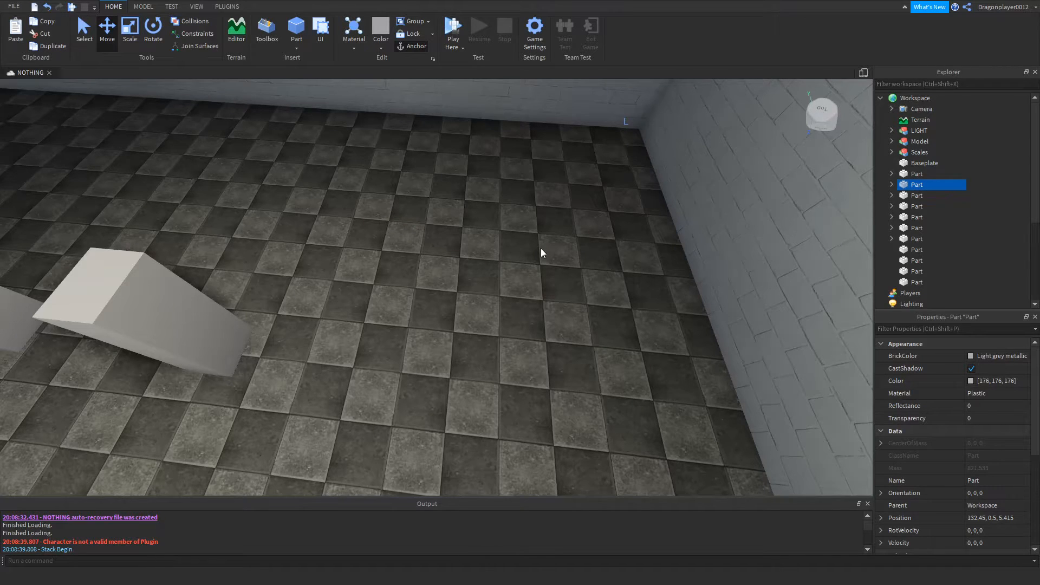
scroll(900, 223, "down", 4)
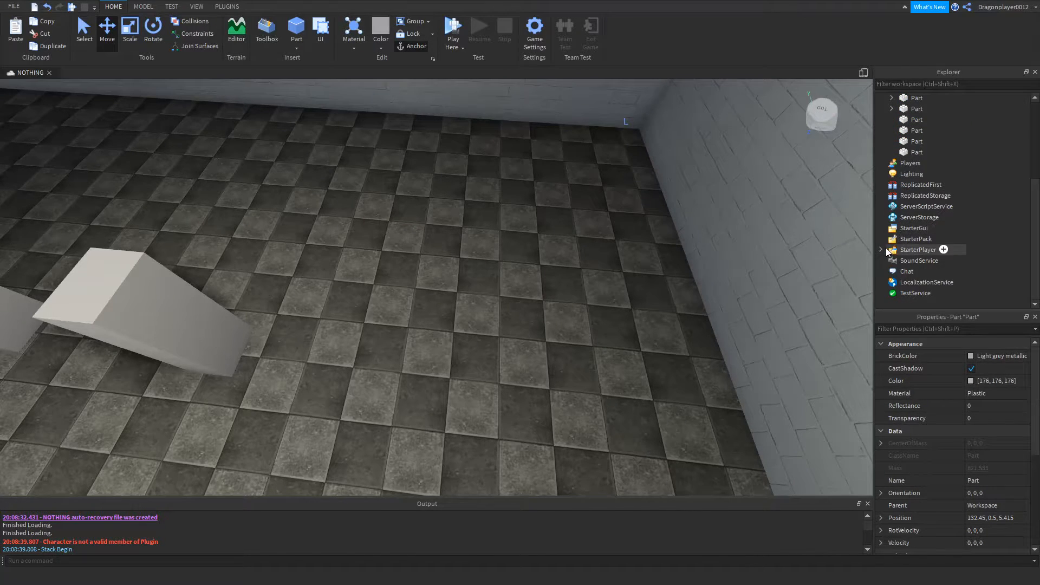
scroll(931, 217, "up", 4)
left_click(918, 153)
scroll(652, 266, "down", 8)
right_click_drag(652, 266, 650, 264)
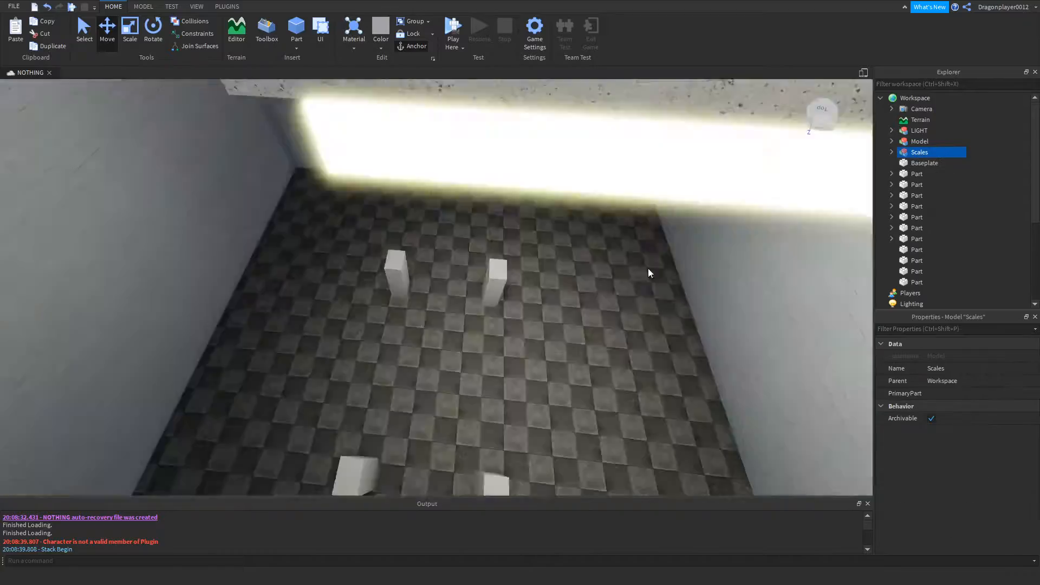
scroll(650, 265, "up", 12)
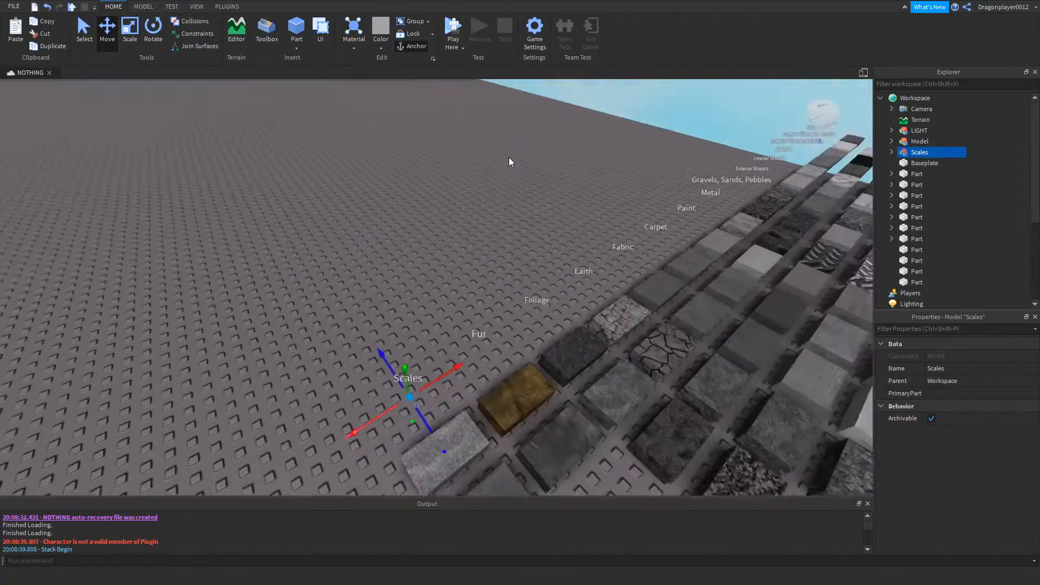
left_click(508, 161)
scroll(517, 177, "down", 8)
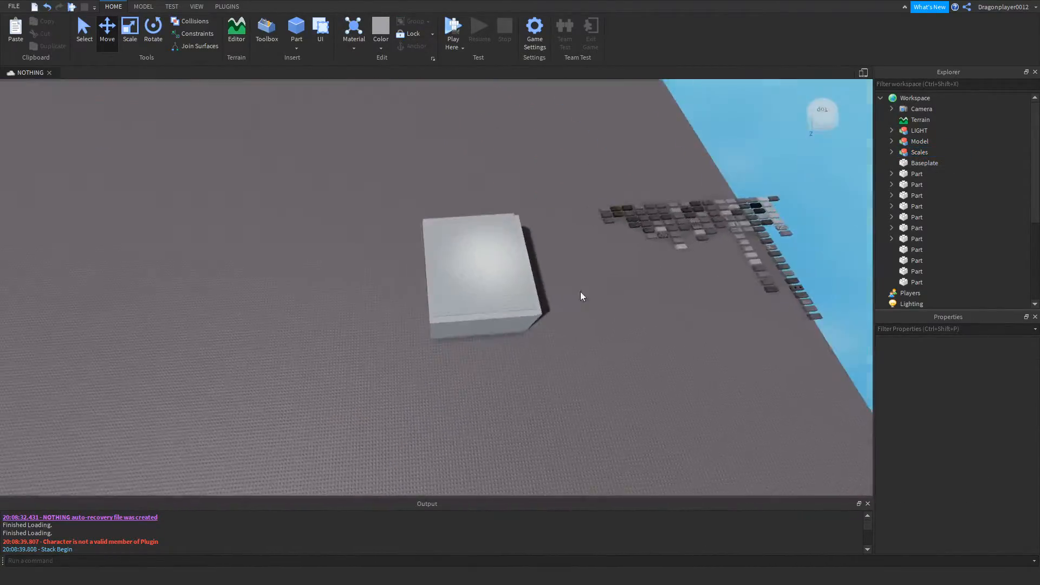
Select the four pillars in the room and paste the copied metal textures into them.
scroll(500, 274, "up", 10)
scroll(499, 275, "down", 8)
left_click(435, 195)
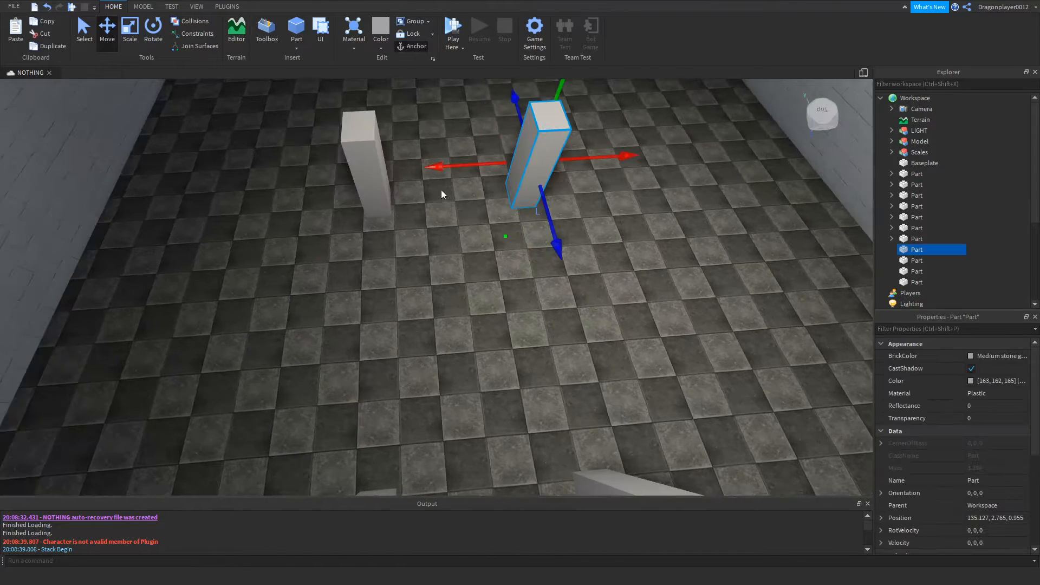
left_click(390, 184, "ctrl")
scroll(389, 431, "down", 3)
left_click(389, 430, "ctrl")
left_click(509, 420, "ctrl")
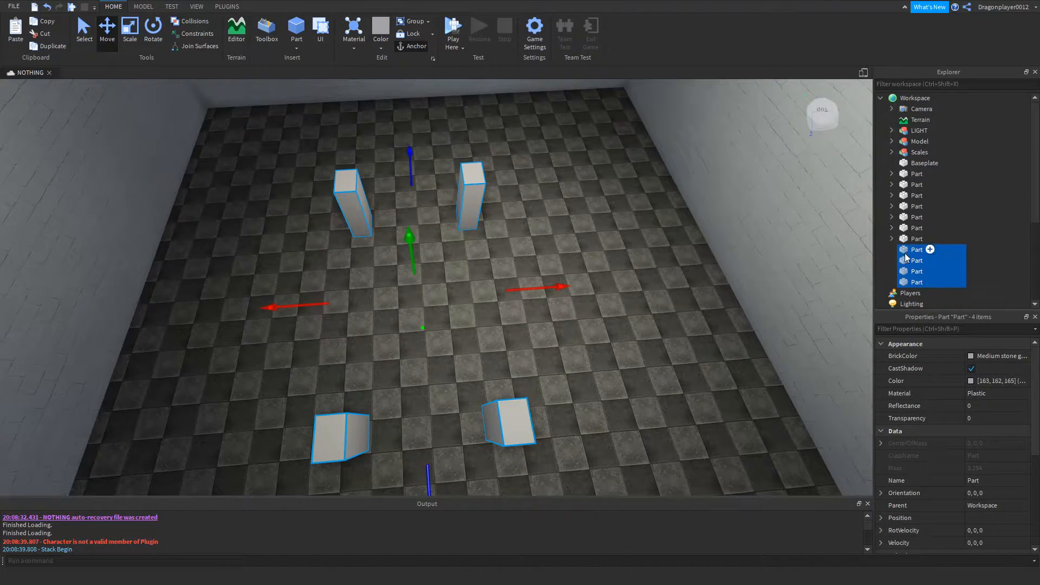
right_click(906, 257)
left_click(935, 288)
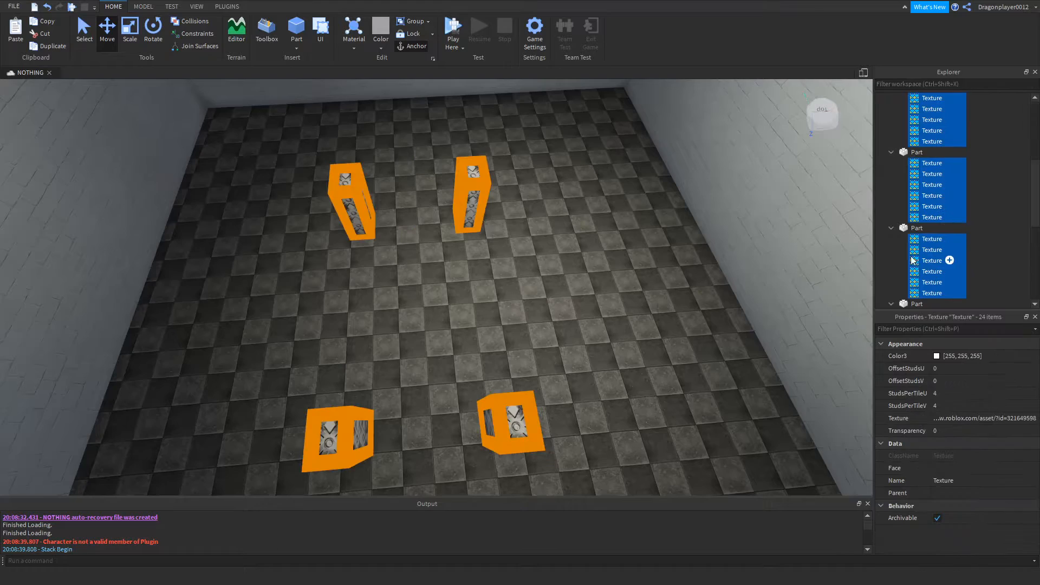
Collapse the texture lists in the Explorer, deselect the textures and inspect the four textured pillars.
left_click(891, 163)
left_click(892, 174)
left_click(892, 184)
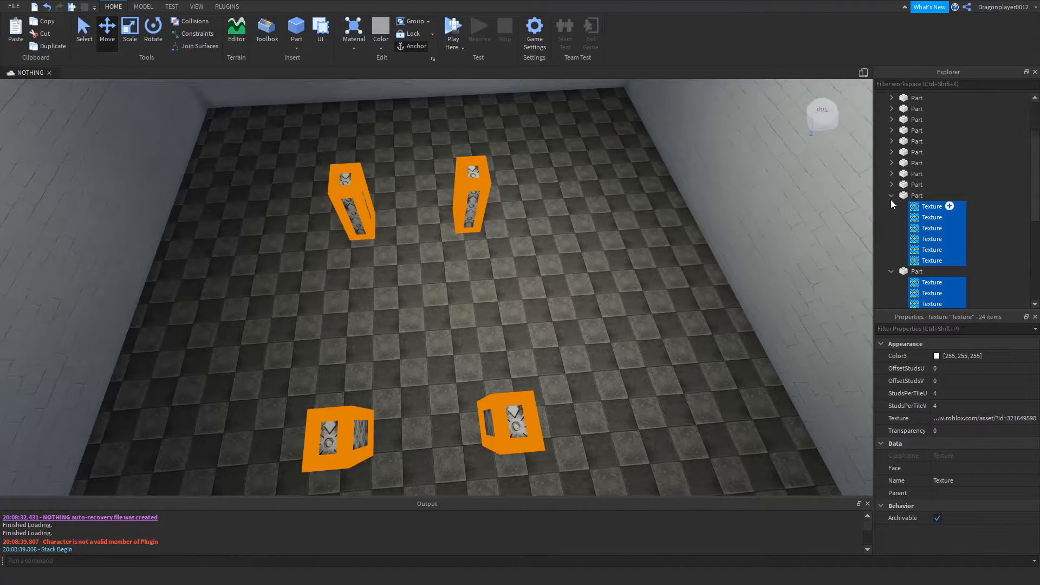
left_click(891, 195)
left_click(697, 224)
scroll(690, 212, "up", 5)
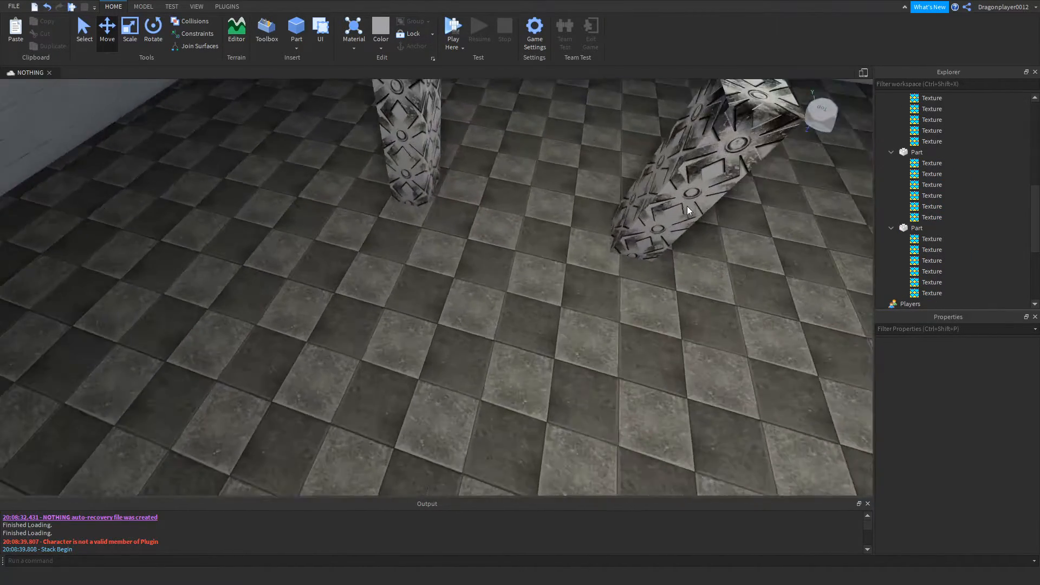
scroll(700, 225, "down", 5)
right_click_drag(700, 225, 687, 224)
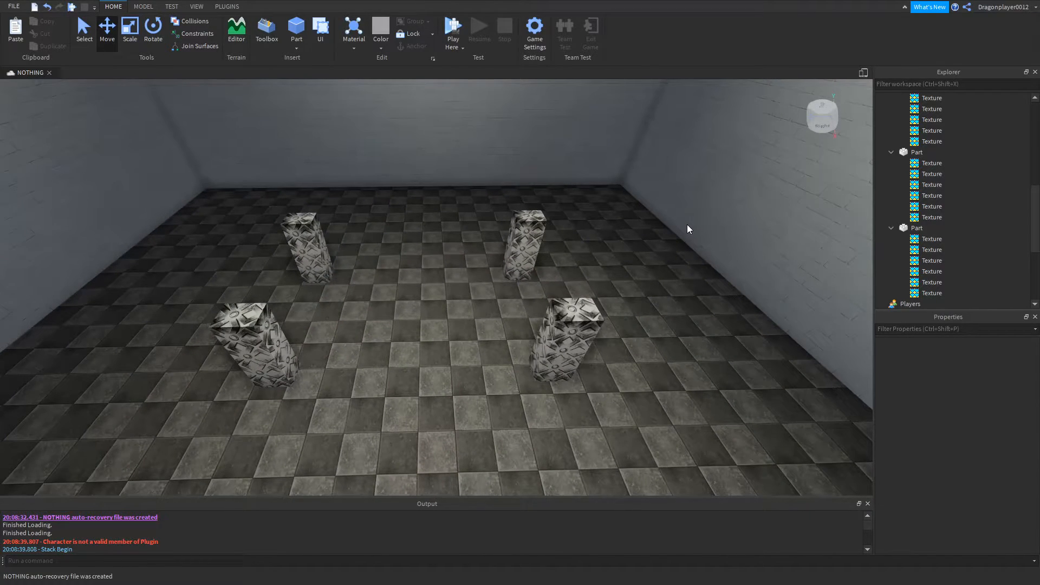
Look over the texture samples outside the room, from the Scales category across to Roofing.
scroll(687, 200, "up", 10)
right_click_drag(692, 207, 514, 323)
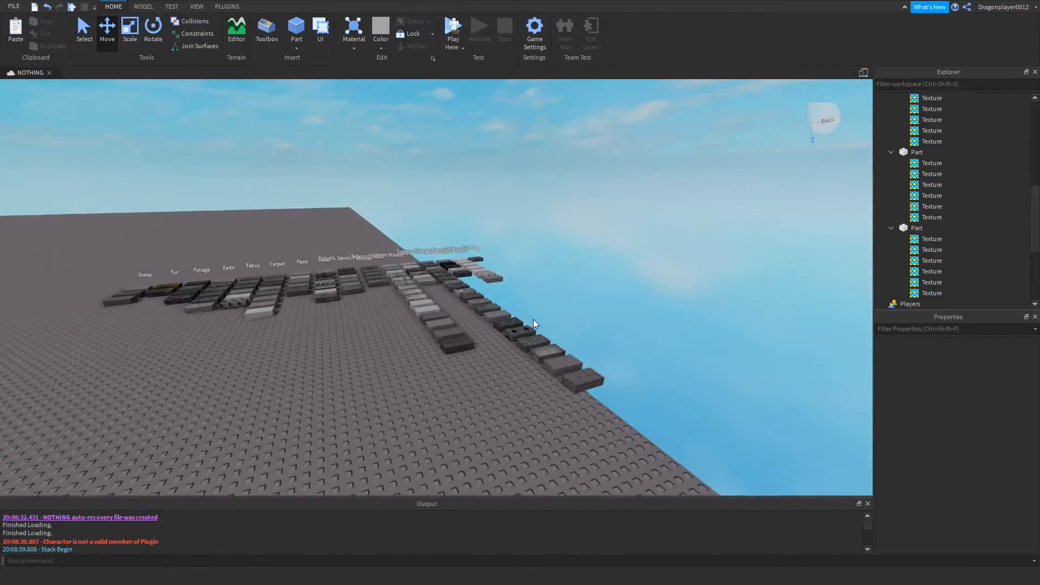
scroll(522, 329, "up", 5)
scroll(519, 329, "down", 5)
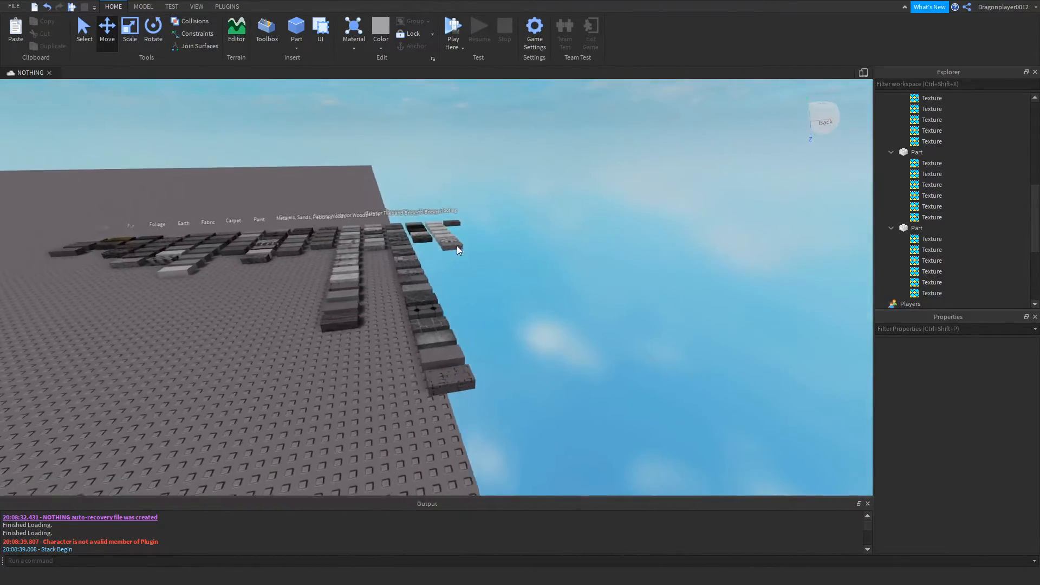
right_click_drag(457, 246, 244, 230)
scroll(217, 220, "up", 5)
scroll(226, 227, "down", 3)
scroll(226, 226, "up", 1)
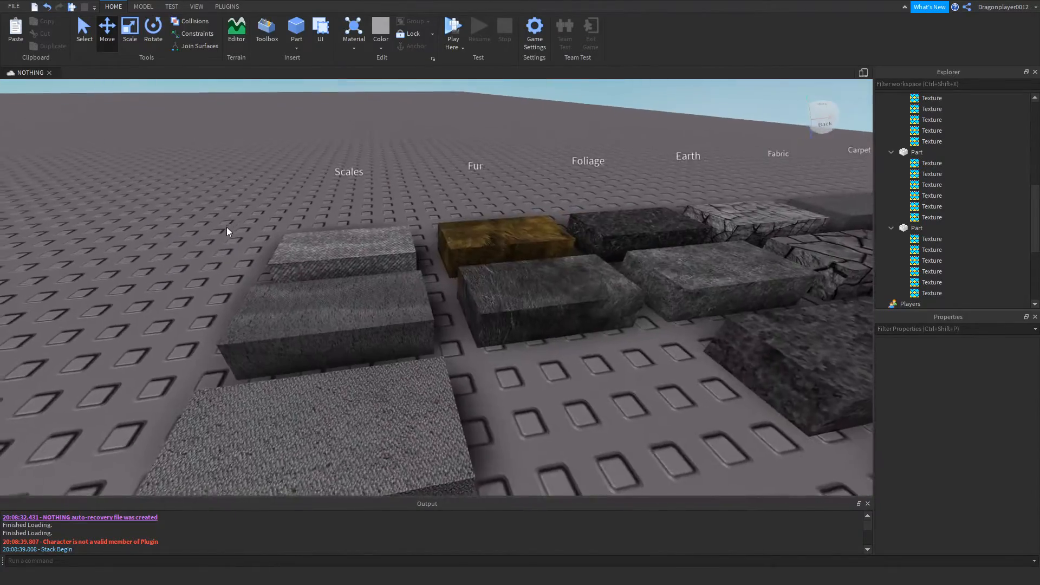
key("d")
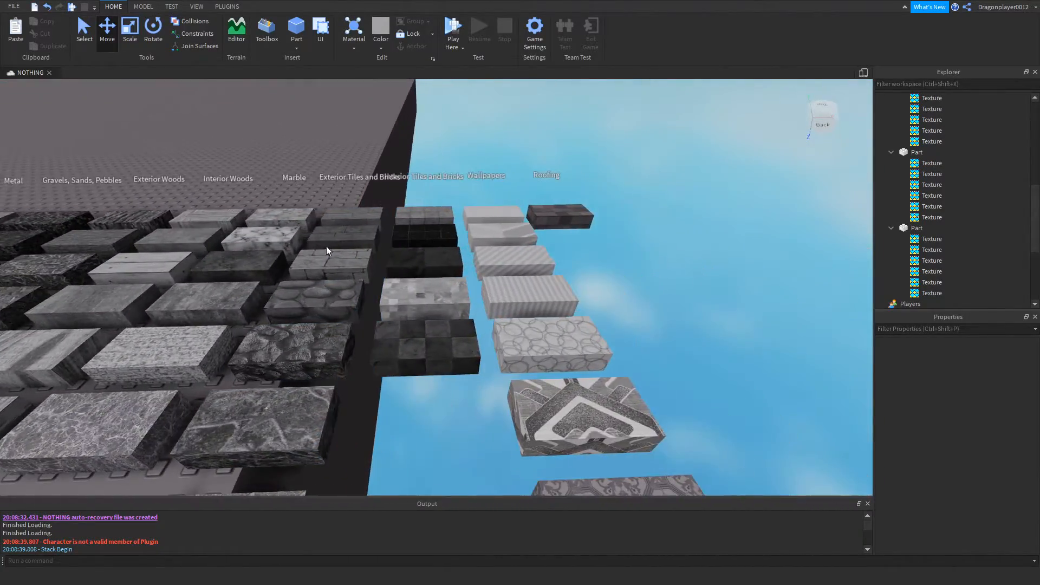
scroll(448, 291, "down", 3)
right_click_drag(448, 291, 489, 241)
scroll(447, 292, "up", 2)
scroll(448, 291, "down", 2)
scroll(489, 241, "up", 3)
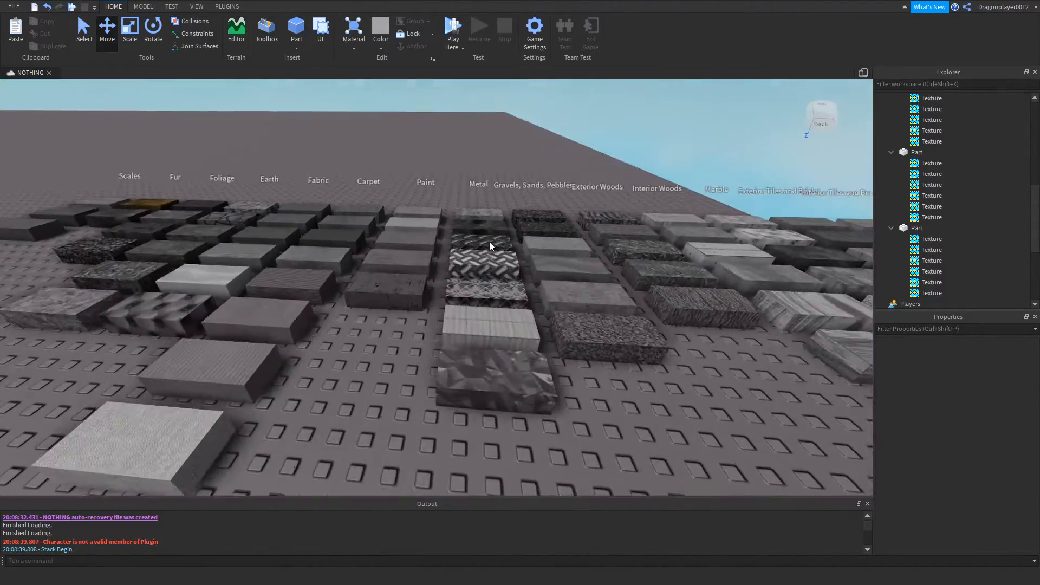
scroll(490, 242, "down", 3)
Ungroup the model that holds the texture samples.
left_click(453, 363)
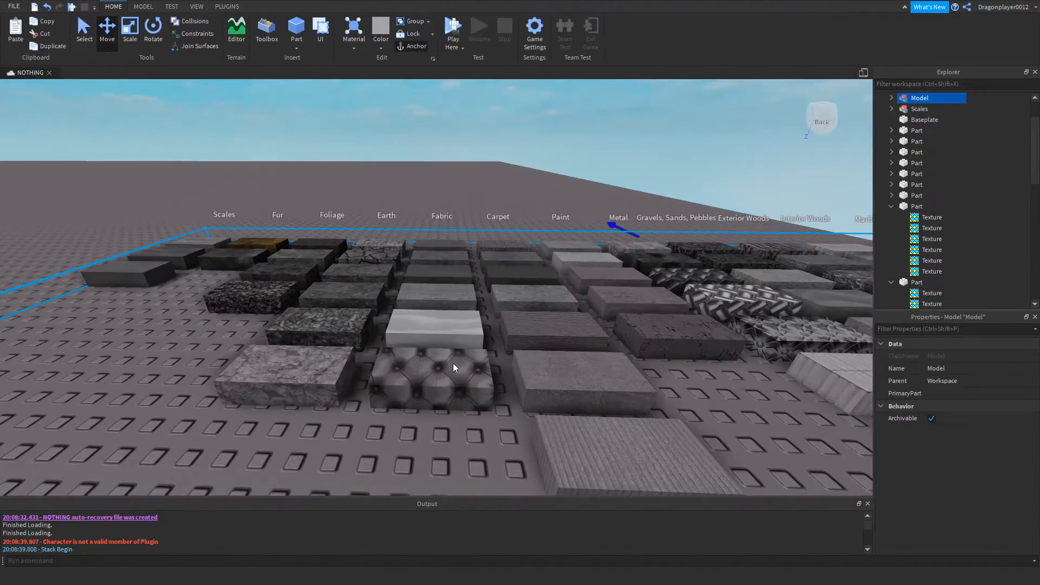
scroll(453, 363, "up", 3)
right_click(459, 392)
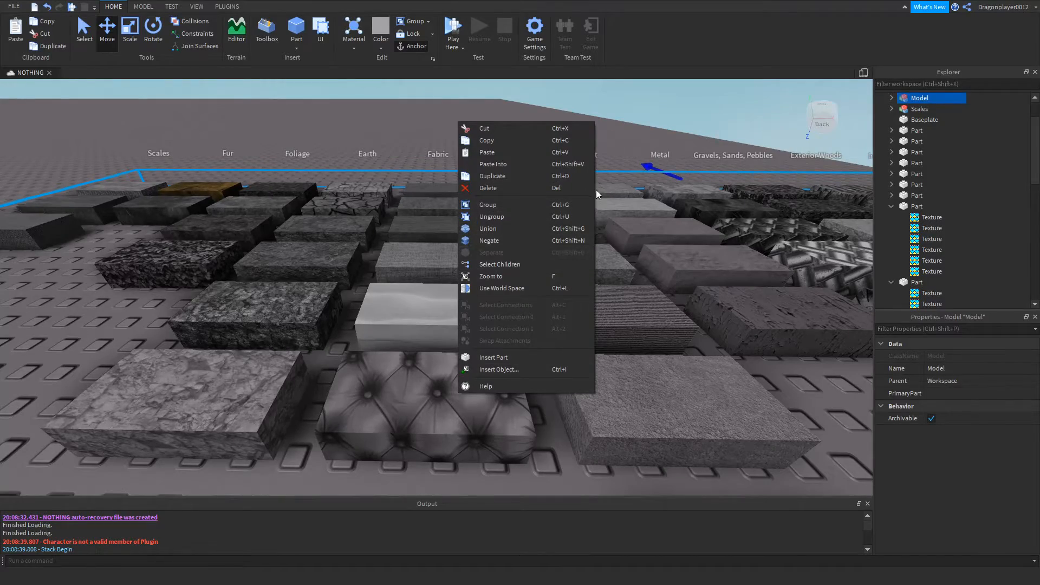
left_click(500, 215)
left_click(506, 164)
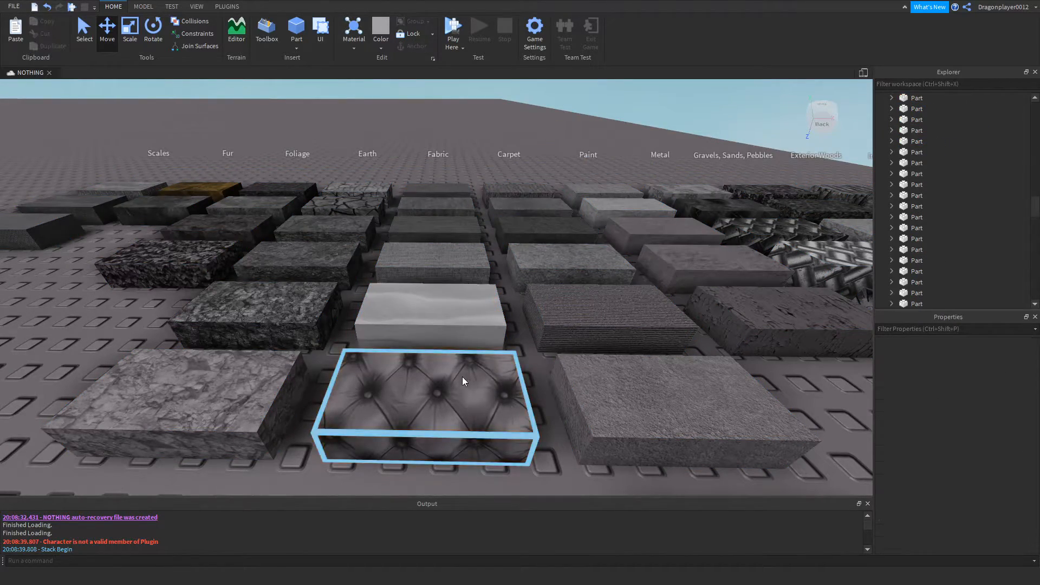
Select the tufted fabric sample and examine it together with the neighbouring fabric and carpet samples.
left_click(464, 376)
right_click_drag(467, 376, 498, 370)
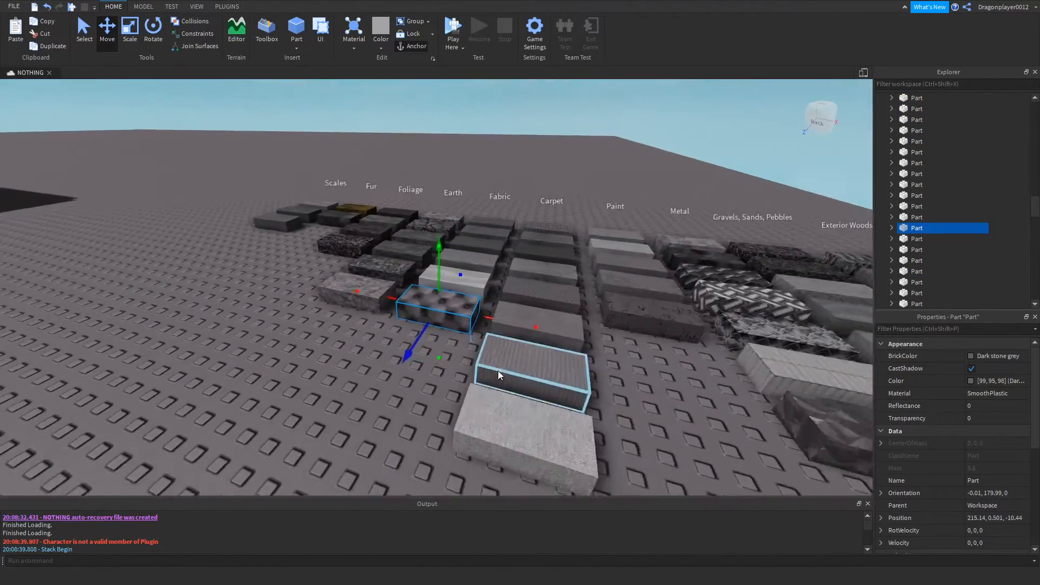
scroll(498, 370, "up", 8)
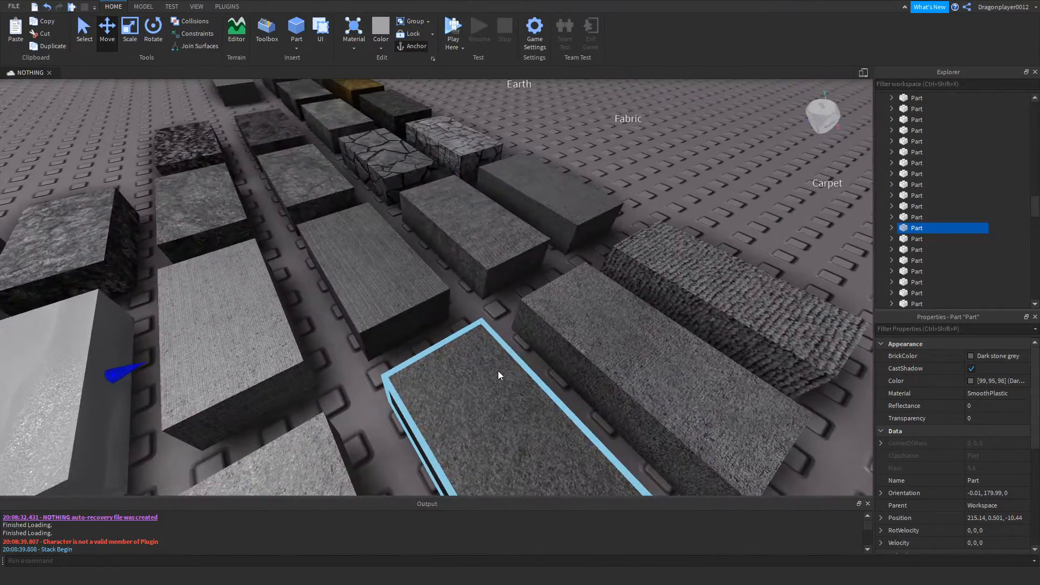
scroll(498, 371, "down", 10)
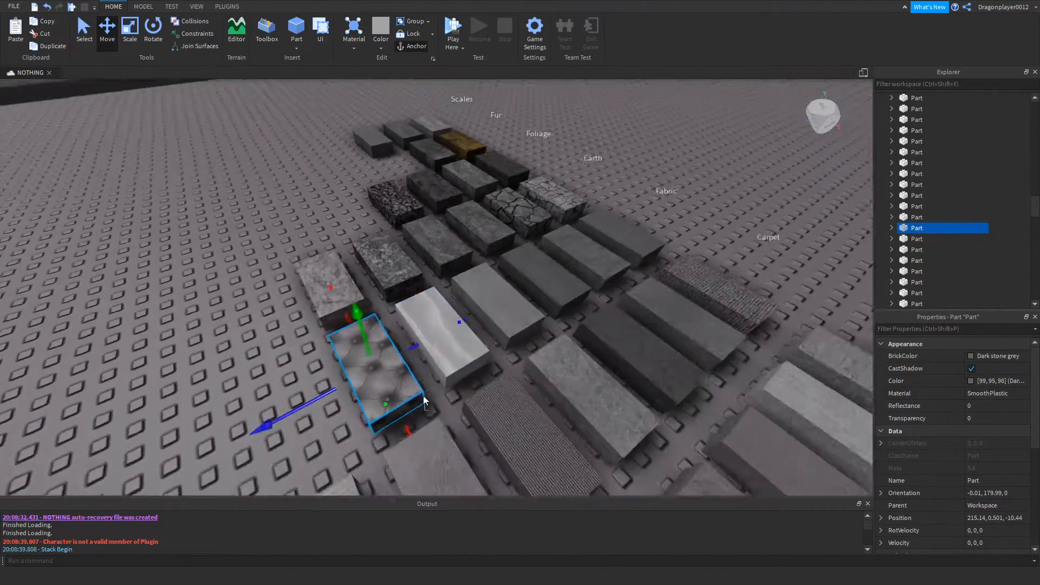
scroll(455, 362, "down", 5)
Insert a block part in the room and move it onto the top of one of the pillars.
scroll(413, 262, "up", 10)
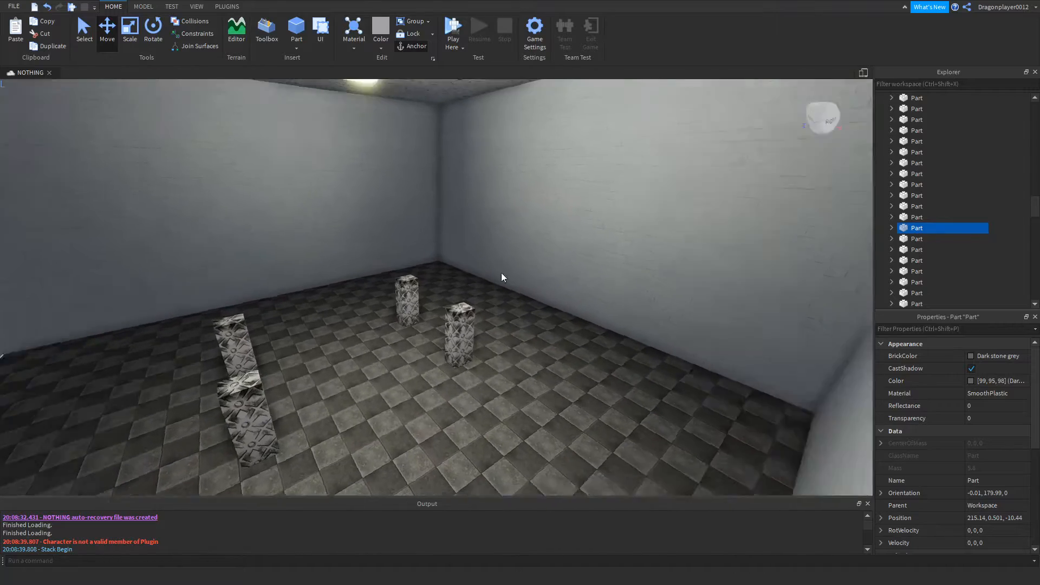
right_click_drag(502, 272, 490, 272)
scroll(489, 272, "down", 3)
left_click(296, 33)
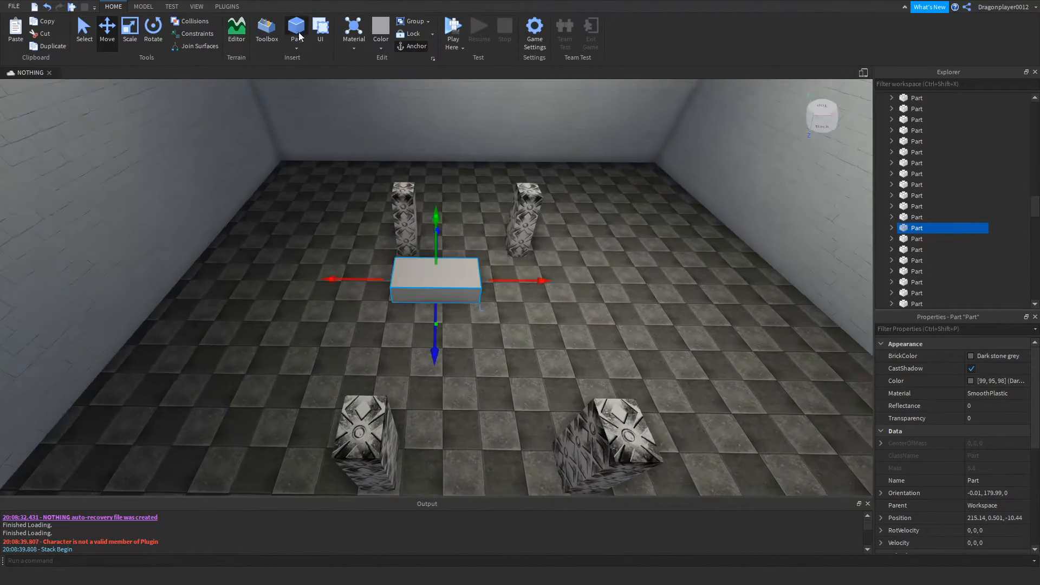
right_click_drag(430, 231, 430, 231)
left_click_drag(525, 216, 539, 114)
left_click_drag(640, 258, 538, 215)
left_click_drag(442, 130, 440, 96)
left_click_drag(383, 233, 379, 235)
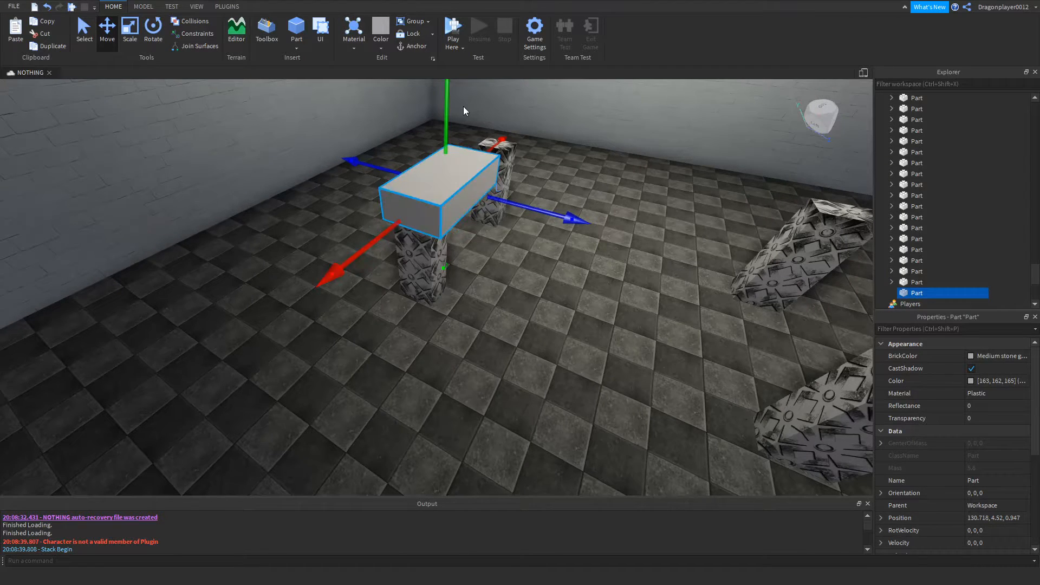
middle_click_drag(465, 108, 446, 119)
left_click_drag(447, 118, 447, 116)
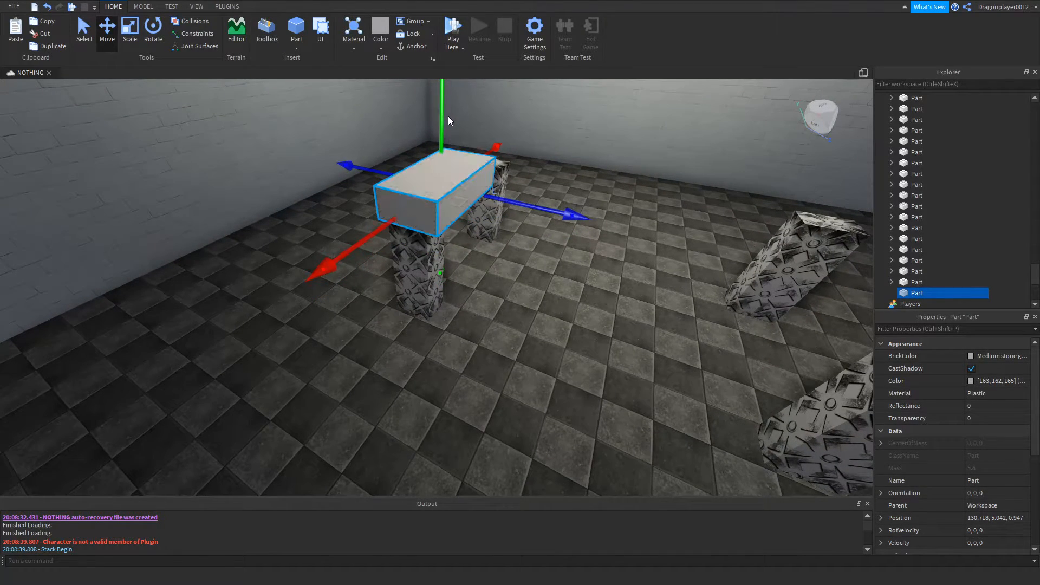
Scale the new part into a thin tabletop that spans all four pillars and rests on them.
left_click(124, 30)
left_click_drag(359, 166, 382, 171)
right_click_drag(381, 170, 439, 183)
left_click_drag(404, 182, 506, 177)
left_click_drag(267, 253, 292, 250)
right_click_drag(292, 251, 310, 345)
left_click_drag(309, 344, 400, 447)
right_click_drag(400, 447, 503, 420)
scroll(477, 417, "down", 5)
scroll(449, 303, "up", 5)
mouse_move(468, 309)
left_mouse_down()
mouse_move(481, 296)
mouse_move(479, 310)
left_mouse_up()
left_click_drag(486, 172, 485, 199)
right_click_drag(463, 248, 463, 248)
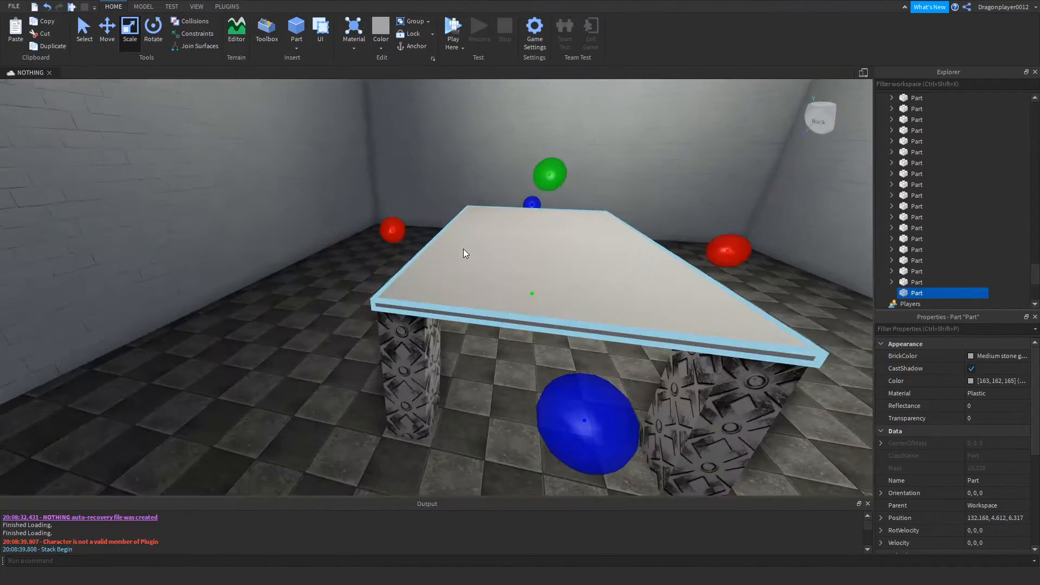
Copy all six textures of the tufted fabric sample.
scroll(485, 249, "down", 10)
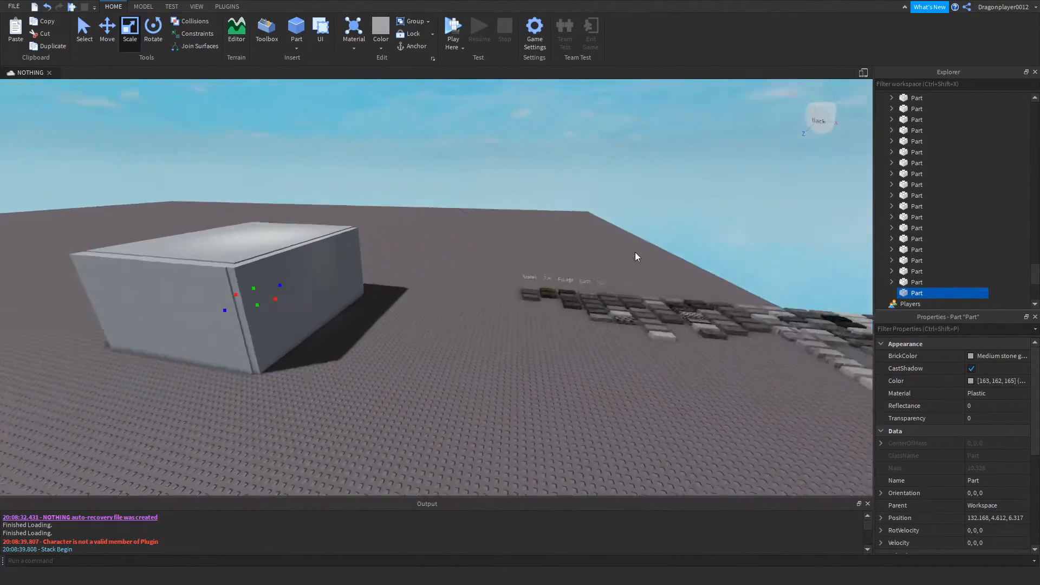
scroll(635, 252, "up", 6)
scroll(455, 304, "up", 3)
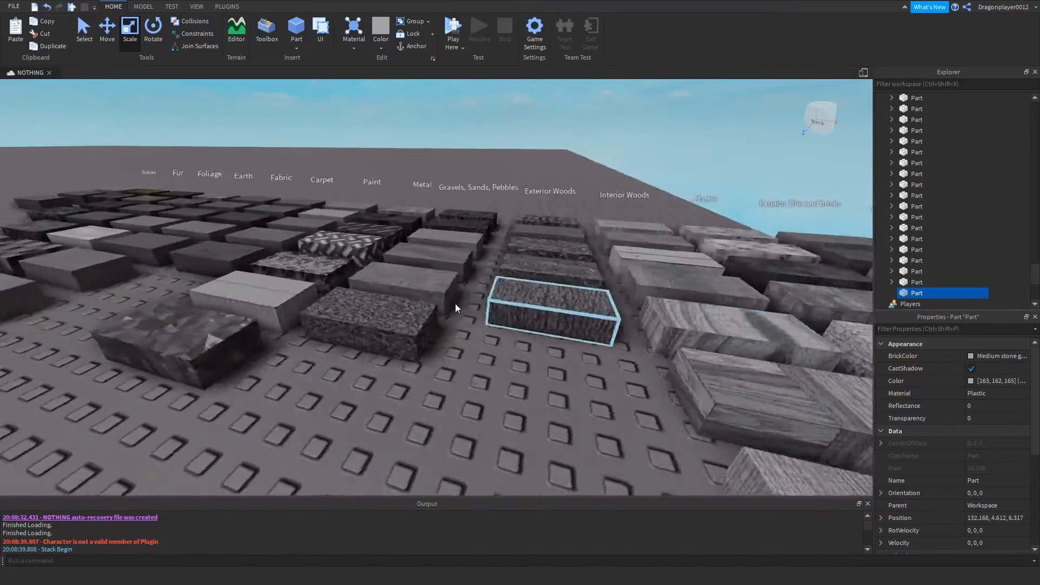
scroll(455, 308, "down", 10)
left_click(509, 329)
scroll(465, 270, "up", 10)
scroll(465, 271, "down", 4)
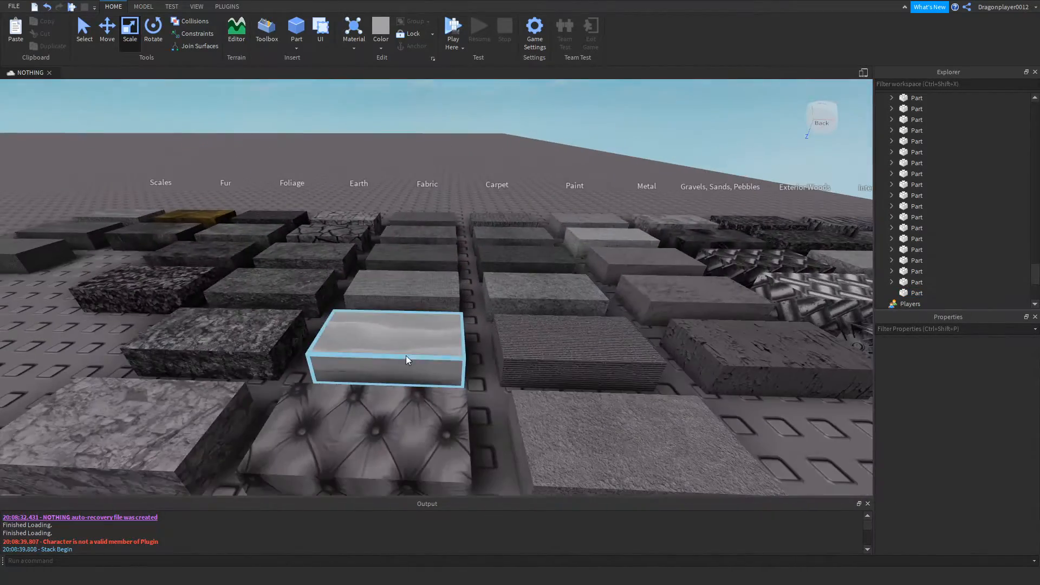
left_click(415, 411)
scroll(420, 416, "down", 4)
right_click_drag(423, 420, 677, 236)
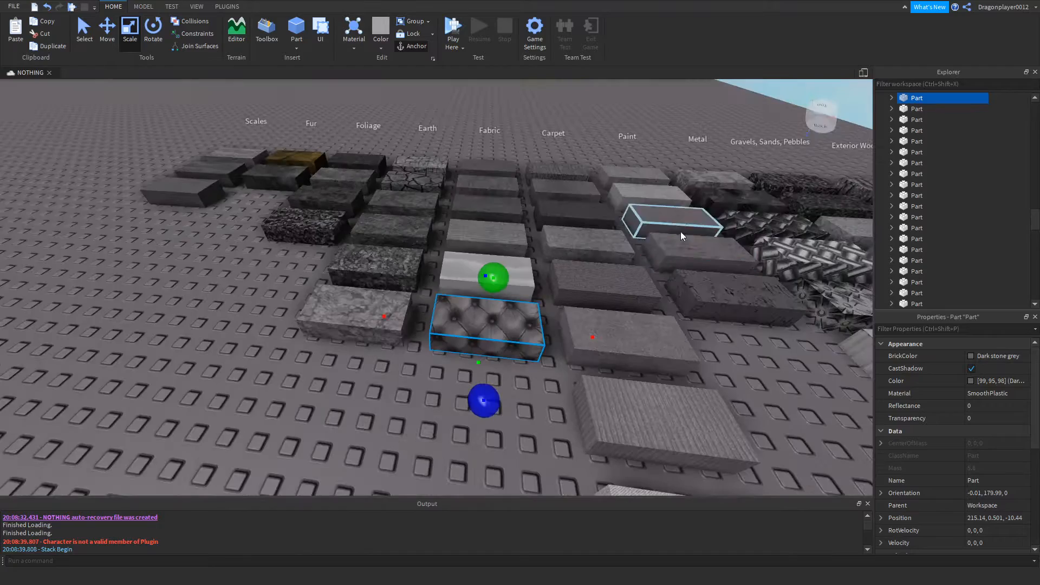
left_click(891, 98)
left_click(921, 109)
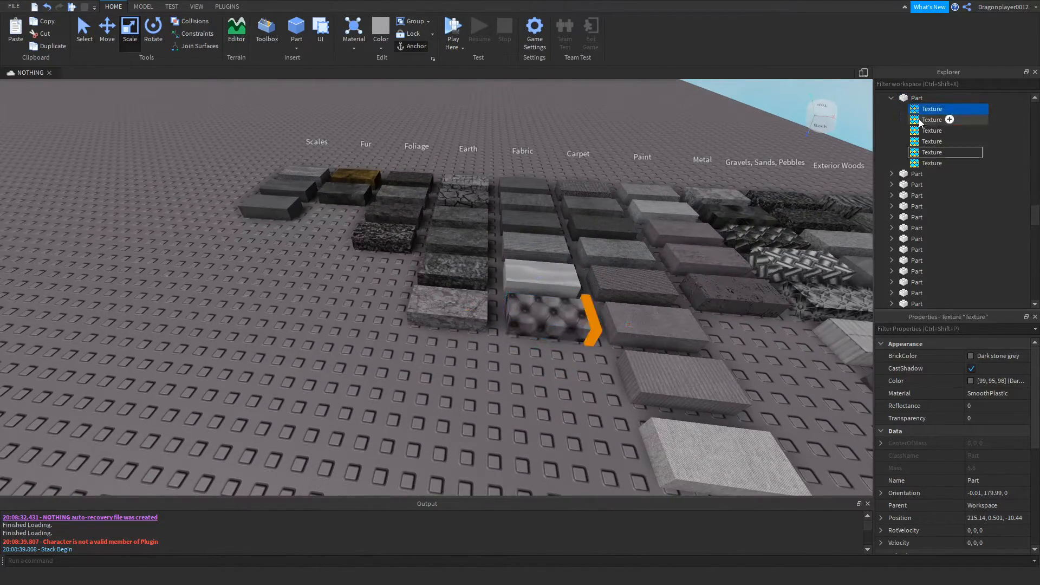
left_click(932, 131, "shift")
right_click(932, 131)
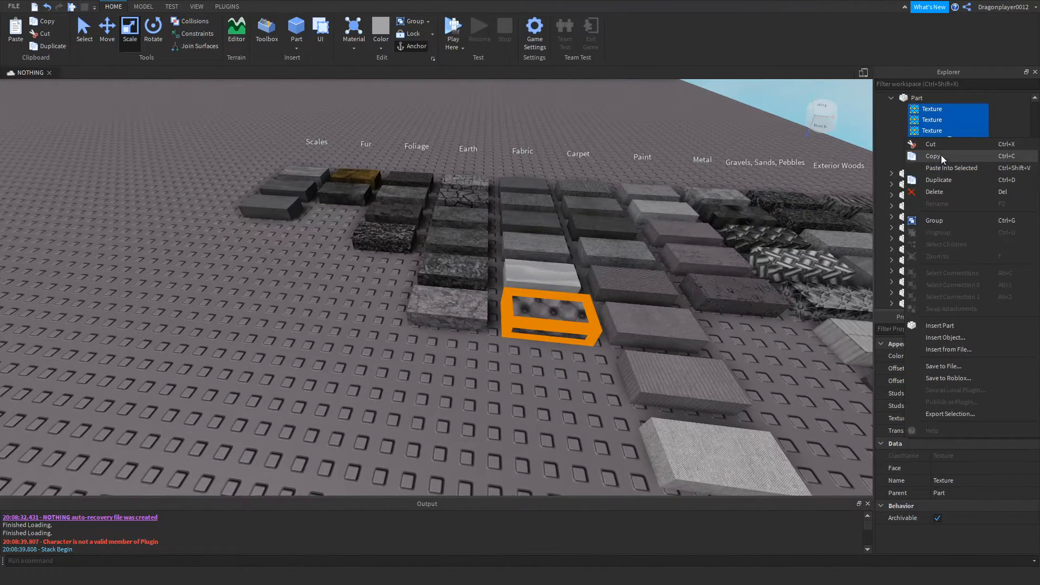
left_click(932, 156)
Paste the copied tufted textures into the tabletop part.
key("ctrl+v")
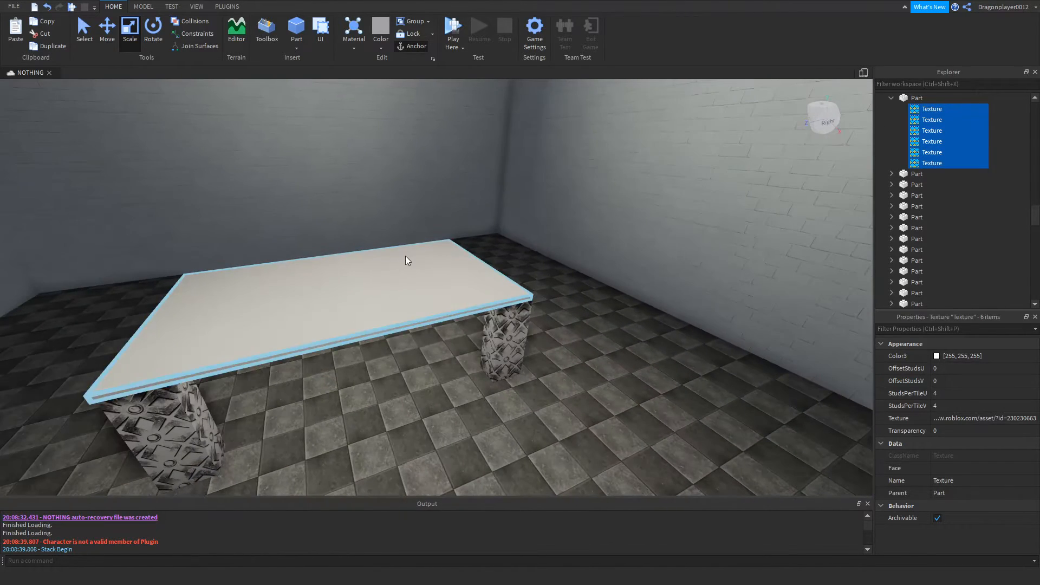
left_click(406, 258)
right_click(405, 259)
left_click(437, 301)
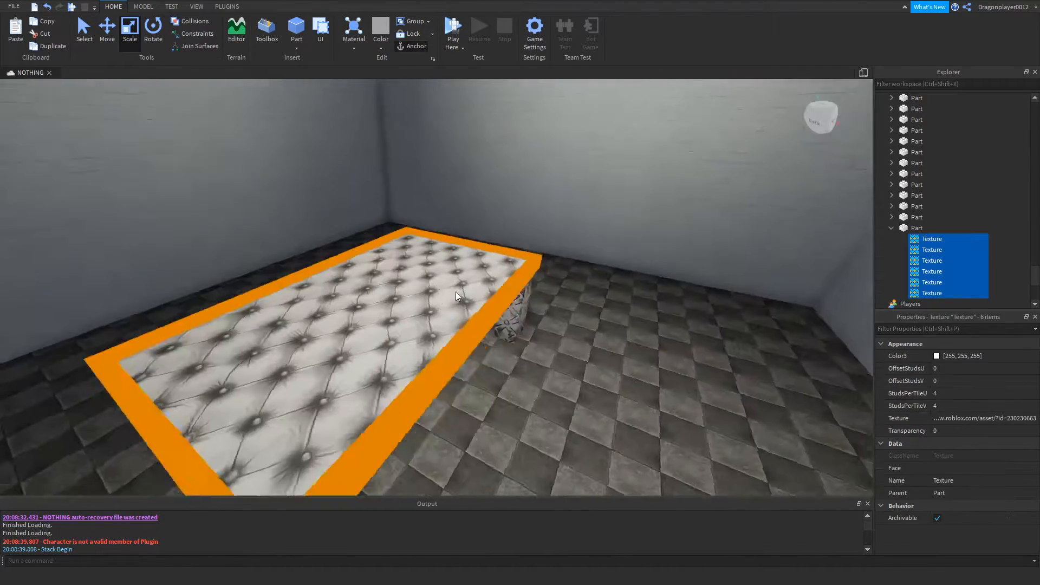
Set StudsPerTileU and StudsPerTileV of all six tabletop textures to 7.
left_click(456, 291)
key("f")
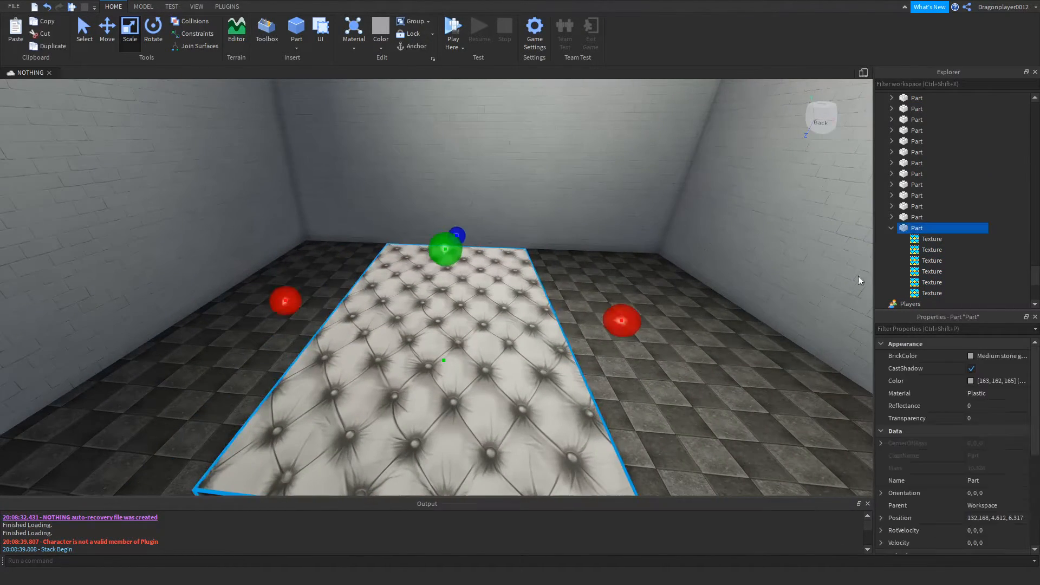
left_click(916, 239)
left_click(921, 293, "shift")
left_click(949, 393)
type("7")
key("Return")
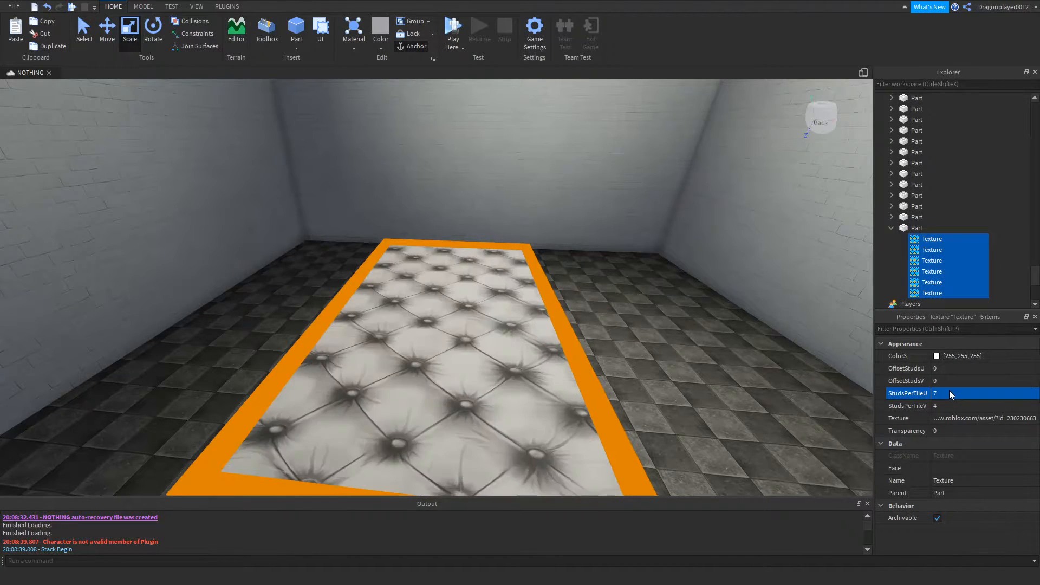
left_click(948, 403)
type("7")
key("Return")
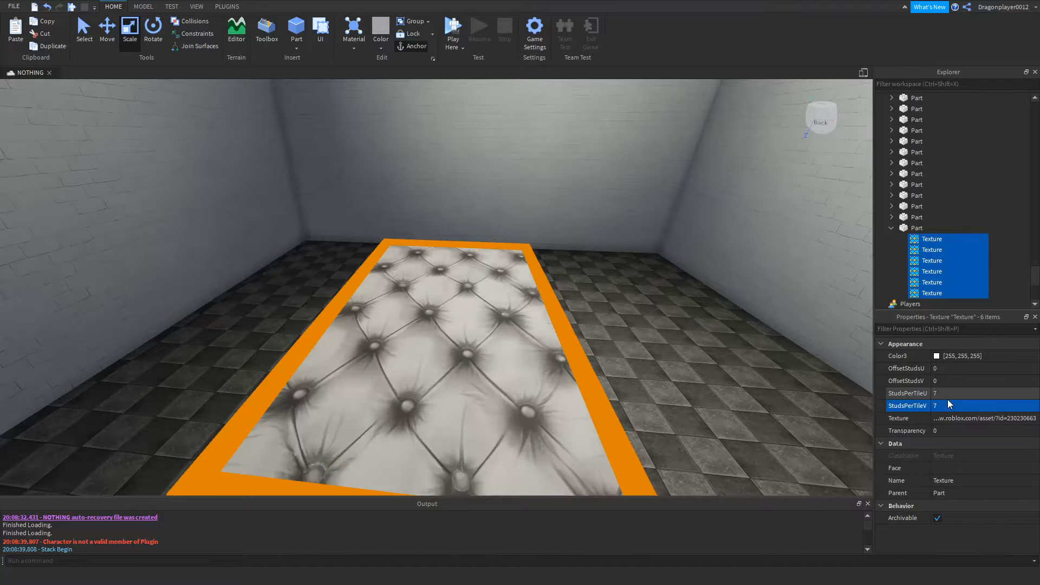
left_click(937, 356)
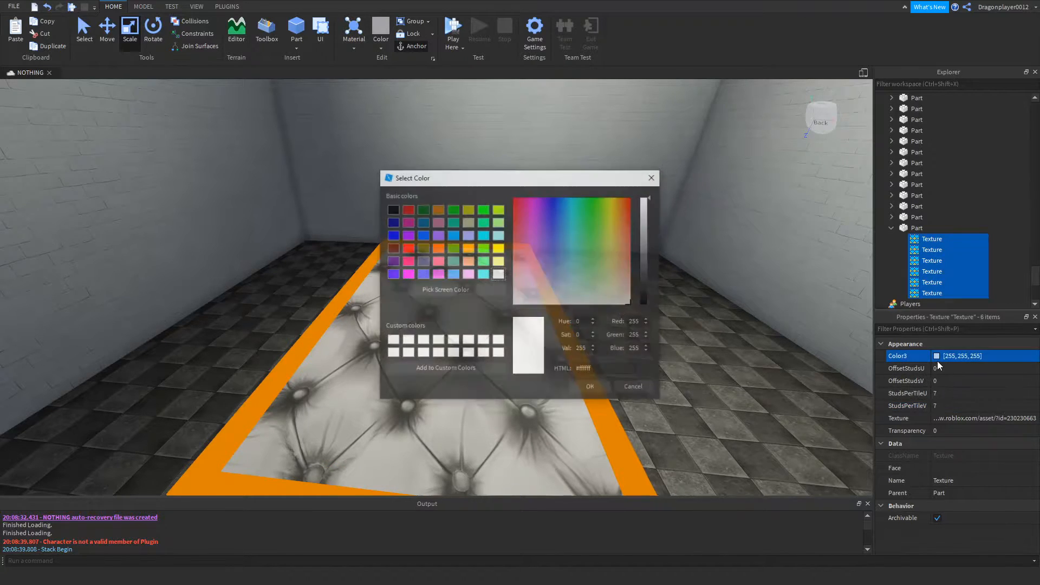
left_click_drag(605, 259, 657, 334)
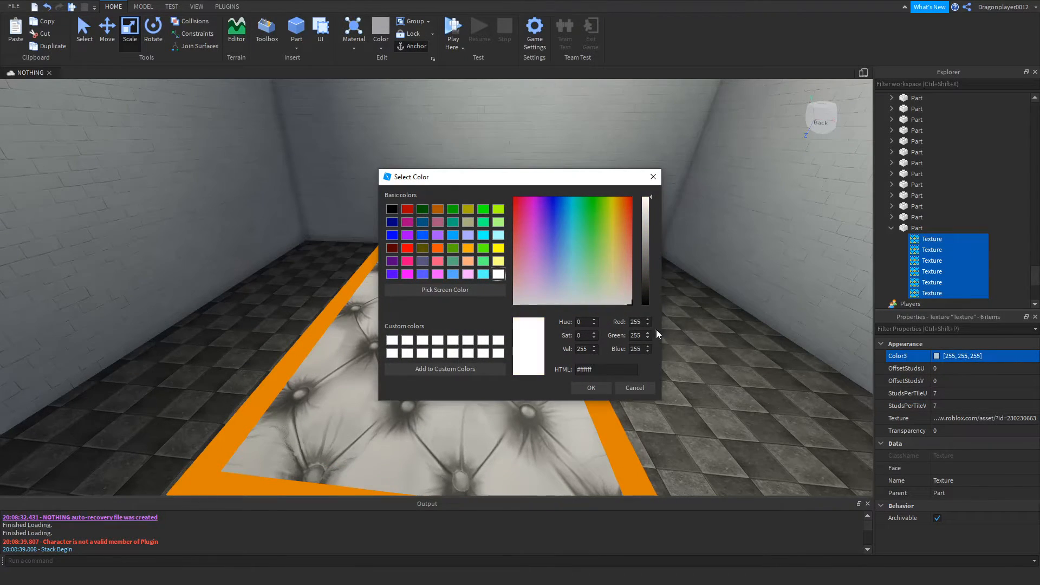
left_click(601, 386)
Set the tabletop part's colour to Smoky grey and check the table from the side.
left_click(916, 227)
left_click(971, 380)
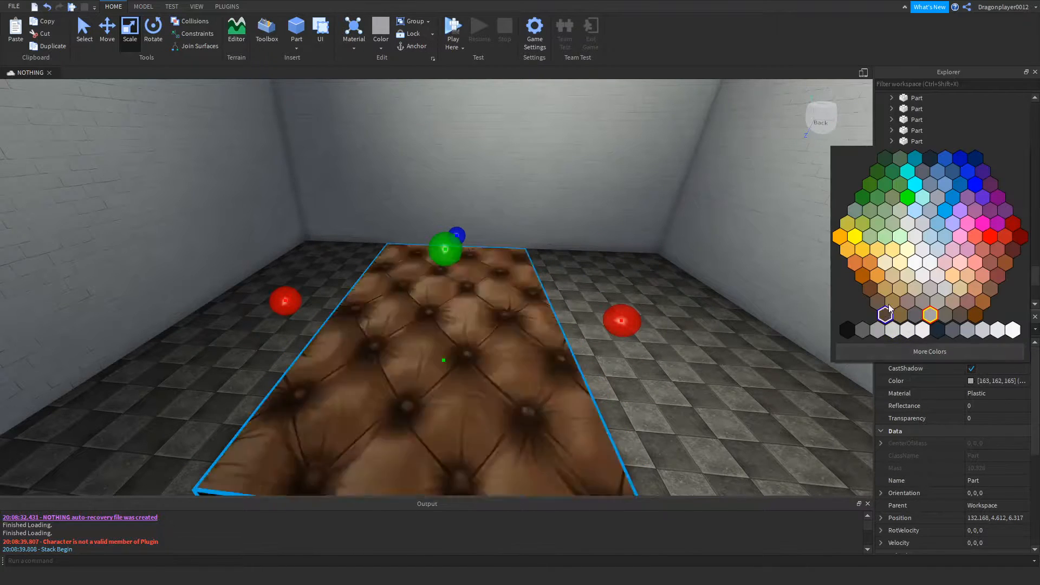
left_click(953, 330)
right_click_drag(644, 290, 668, 292)
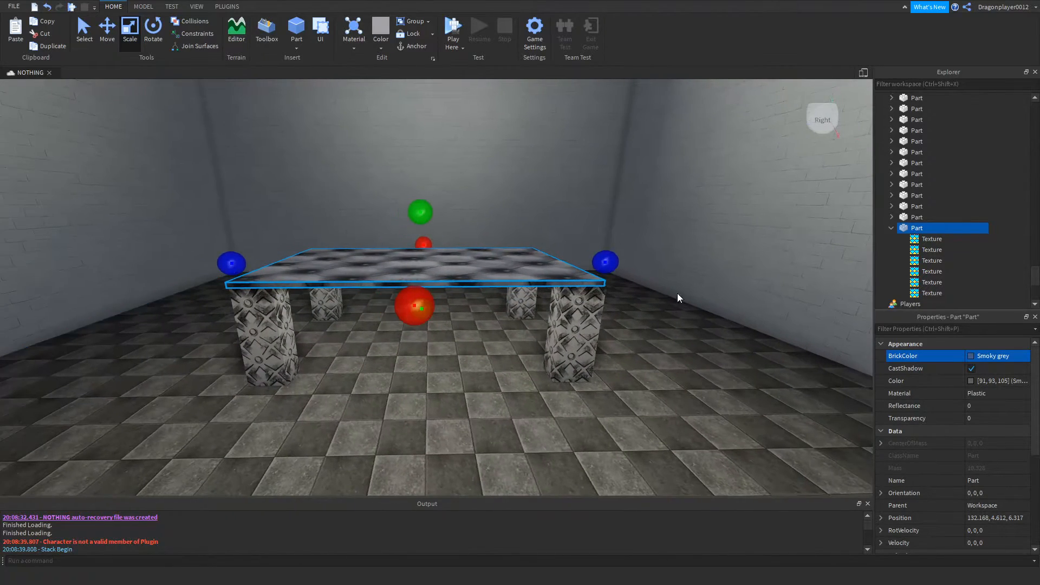
scroll(644, 287, "up", 3)
scroll(645, 287, "down", 5)
Set the tabletop part's colour to a neutral grey of RGB 106, 106, 106.
left_click(978, 393)
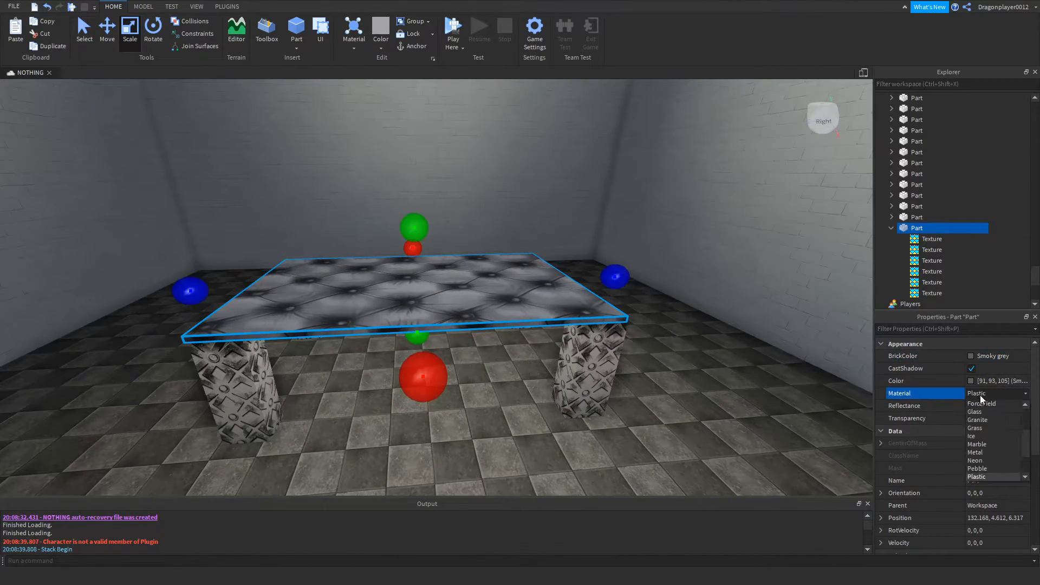
left_click(984, 395)
left_click(970, 380)
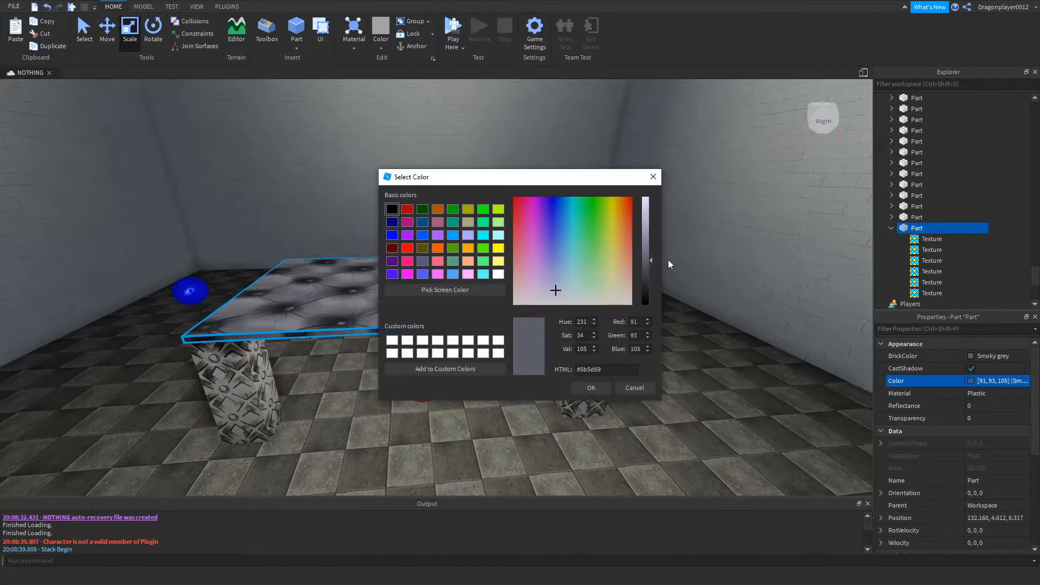
left_click(615, 285)
mouse_move(645, 261)
left_mouse_down()
mouse_move(645, 271)
mouse_move(646, 262)
left_mouse_up()
left_click_drag(598, 299, 535, 317)
left_click_drag(637, 325, 613, 296)
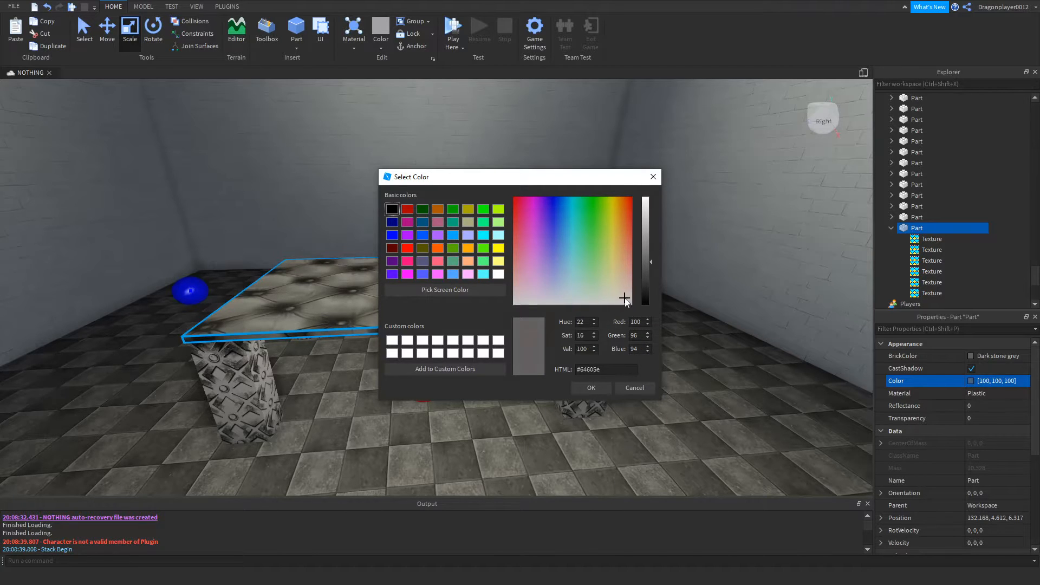
mouse_move(648, 264)
left_mouse_down()
mouse_move(646, 241)
mouse_move(645, 281)
mouse_move(651, 261)
left_mouse_up()
left_click_drag(634, 297, 554, 307)
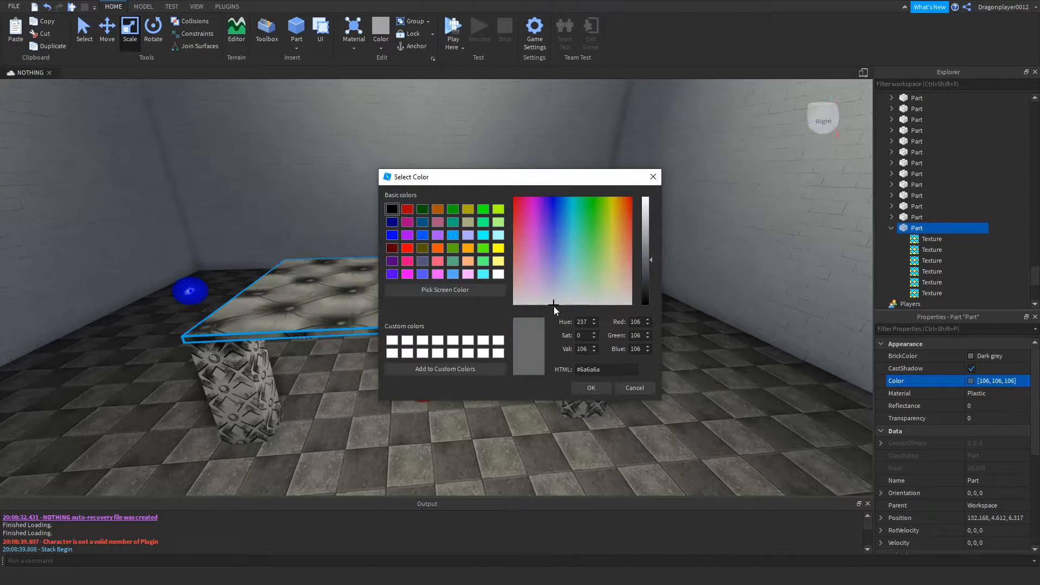
left_click(592, 388)
left_click(506, 249)
Insert a new block part at the table and lower it beneath the tabletop.
right_click_drag(506, 249, 512, 249)
key("d")
key("d")
key("d")
key("d")
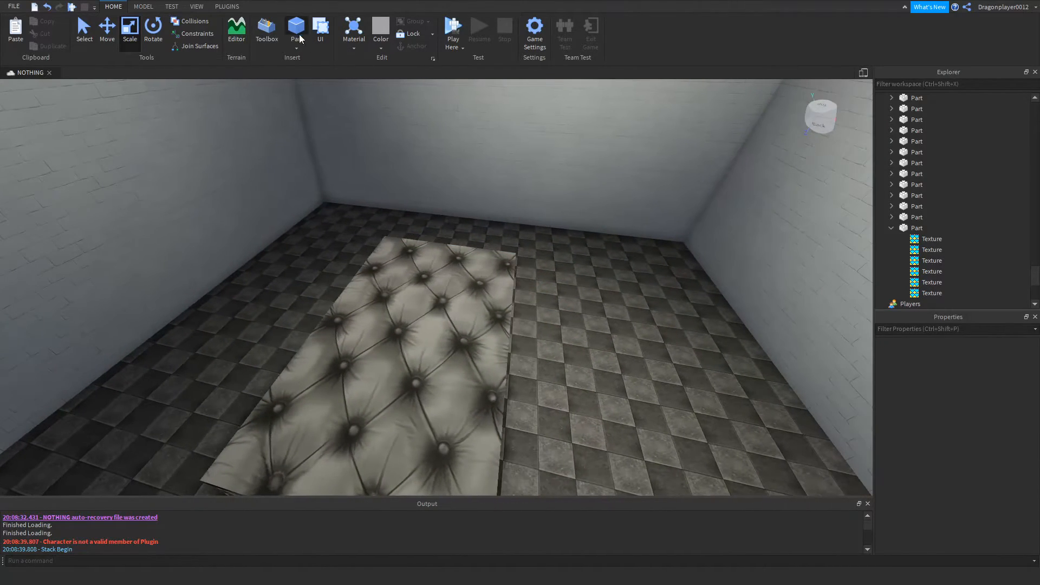
left_click(296, 33)
left_click(107, 29)
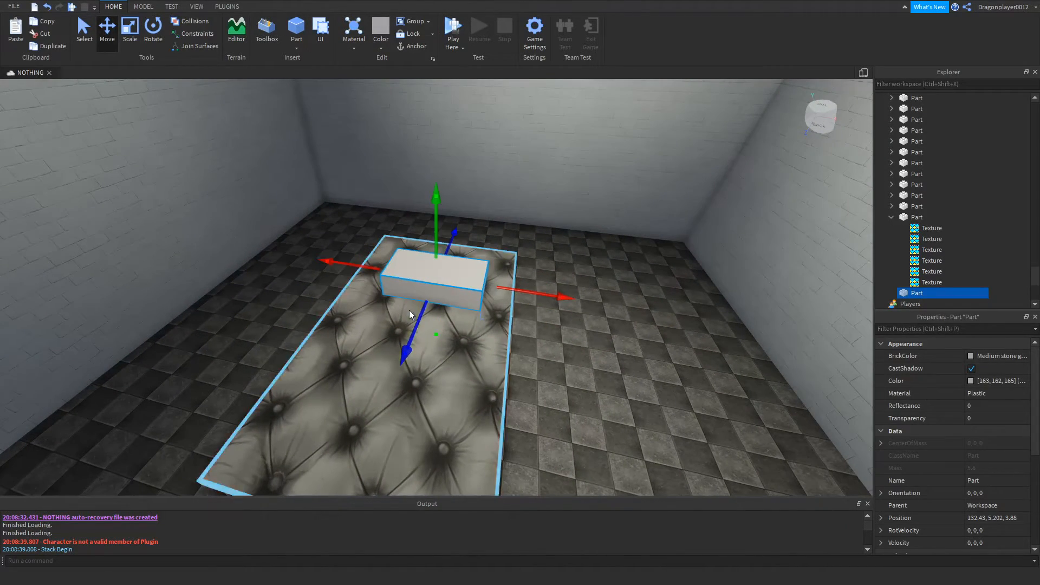
left_click_drag(426, 226, 434, 252)
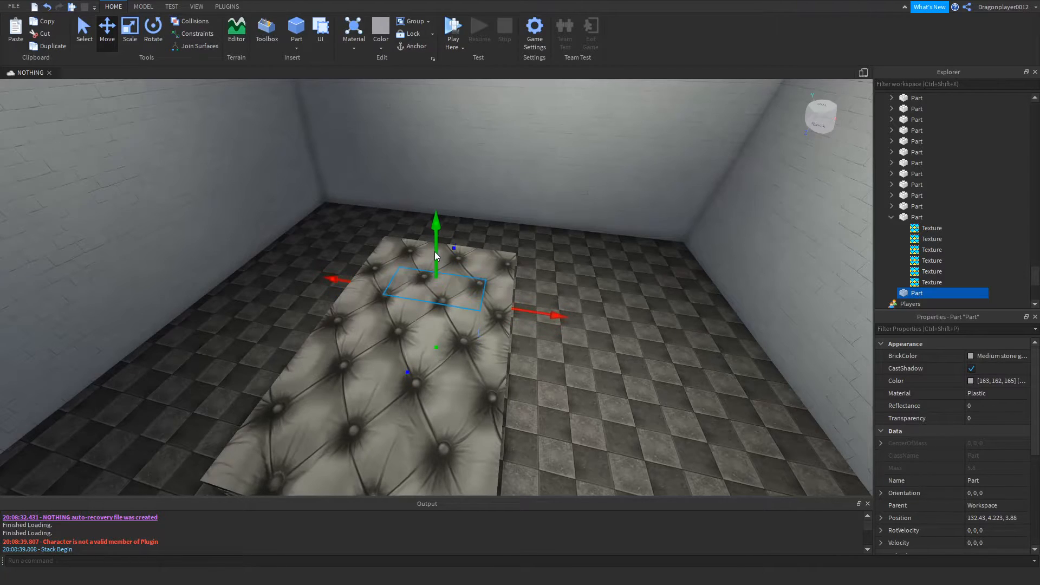
key("d")
Stretch the new block under the tabletop lengthwise so it spans between the end pillars.
key("ctrl+3")
right_click_drag(427, 240, 428, 240)
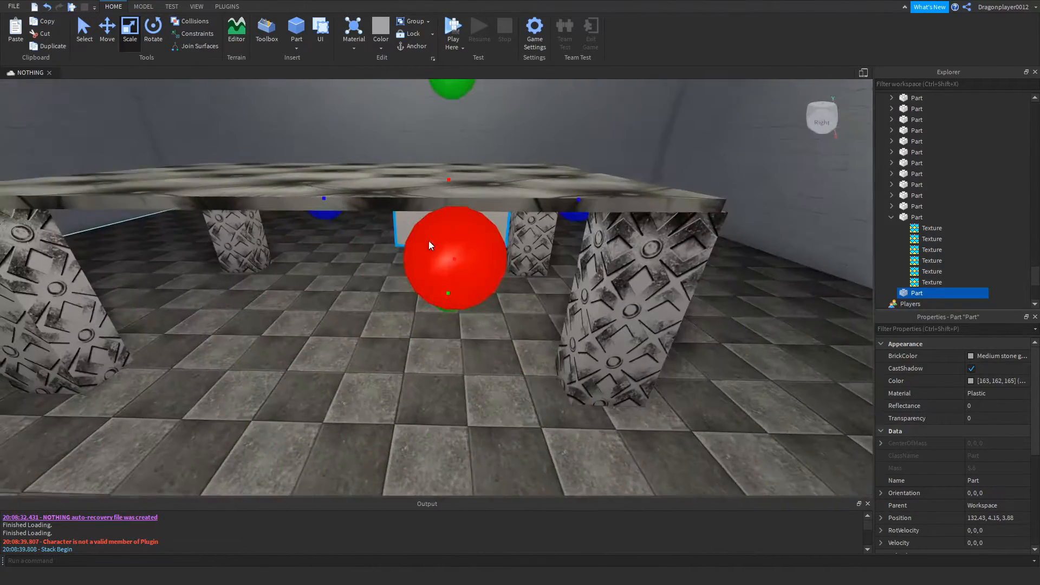
key("a")
left_click_drag(454, 210, 344, 216)
key("a")
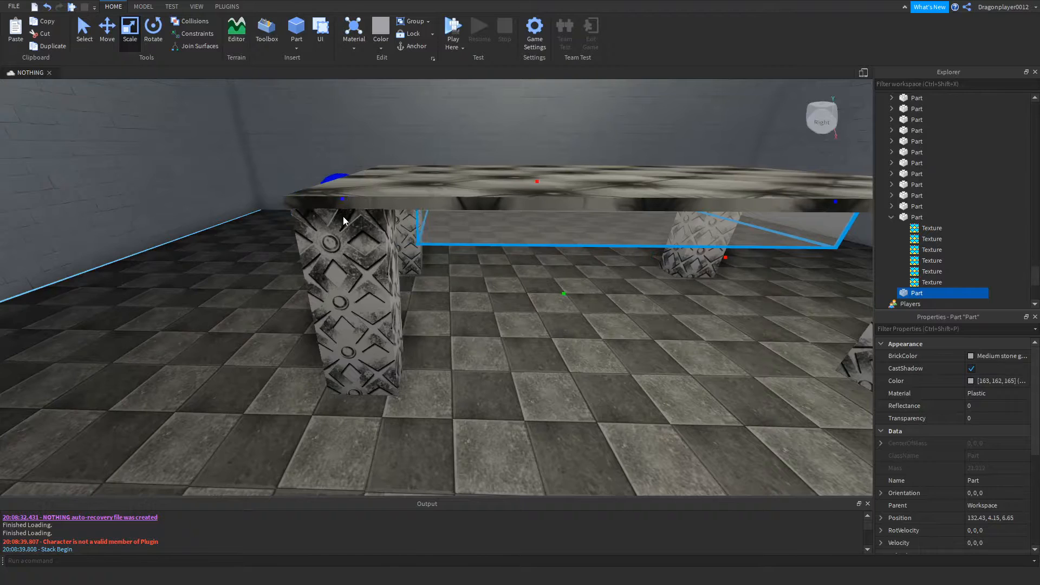
key("d")
left_click_drag(571, 213, 603, 212)
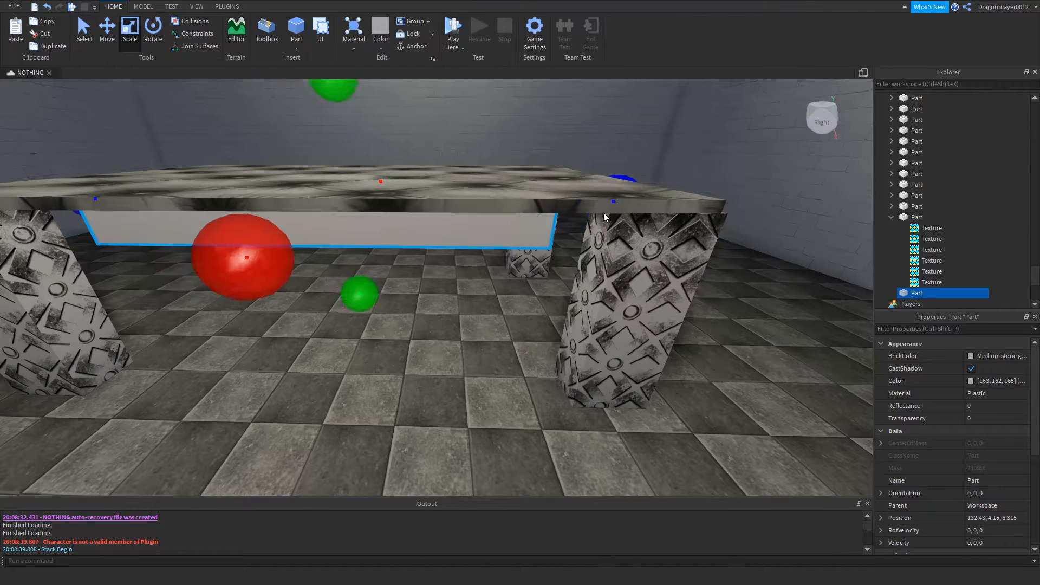
Set the under-table block's colour to Smoky grey and its material to Slate.
left_click(987, 357)
left_click(954, 331)
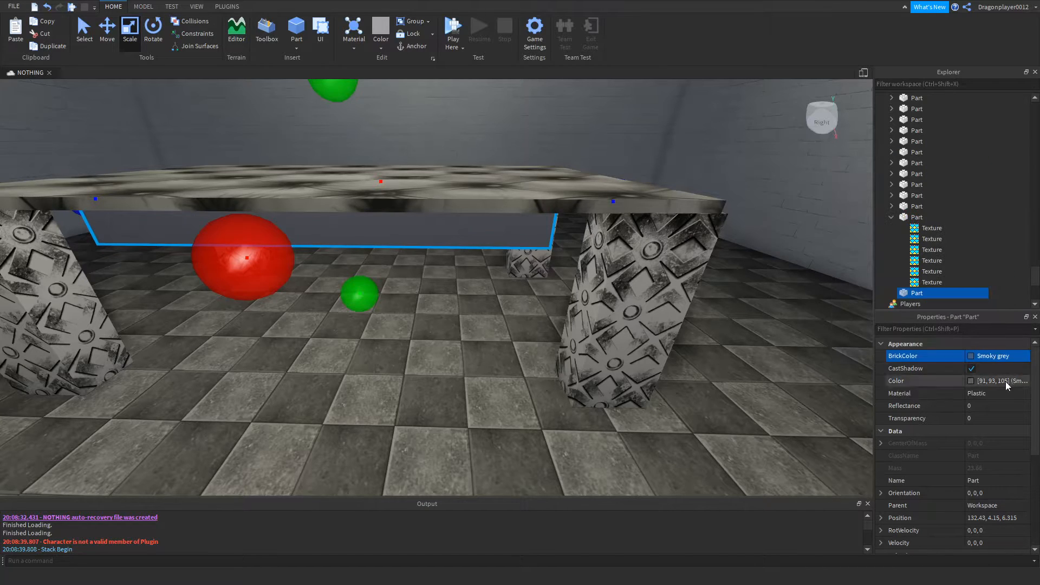
left_click(996, 393)
left_click(995, 394)
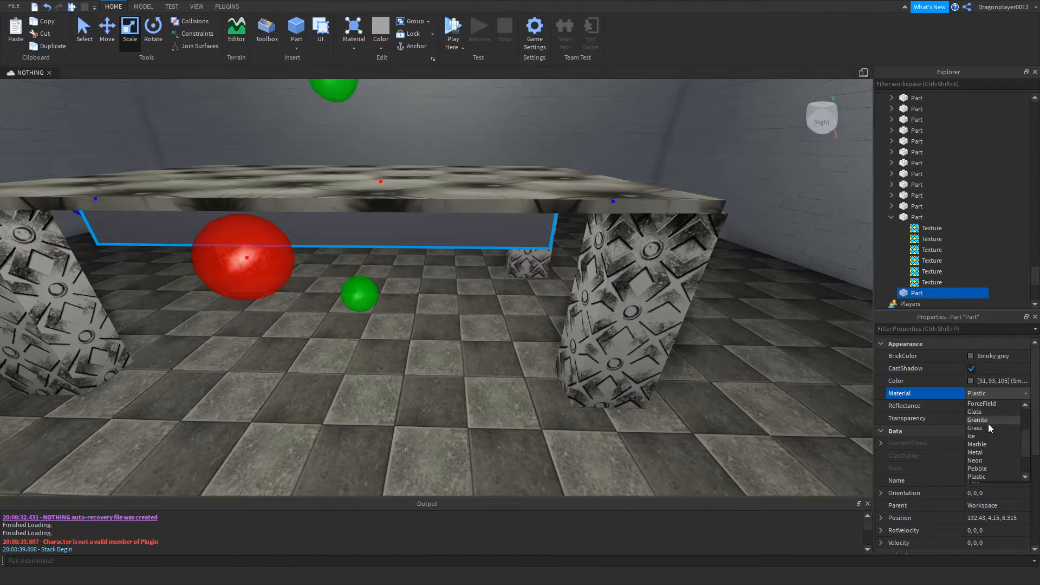
scroll(981, 441, "down", 2)
left_click(982, 449)
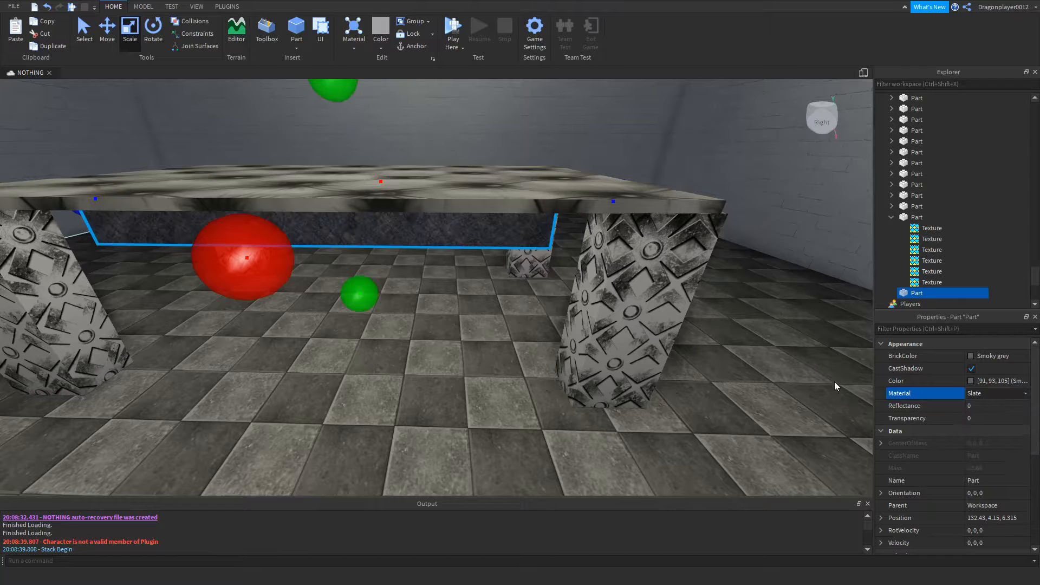
Change the under-table block's material to CorrodedMetal.
key("s")
right_click_drag(781, 359, 781, 358)
key("a")
left_click(993, 391)
scroll(981, 457, "down", 2)
scroll(987, 468, "up", 4)
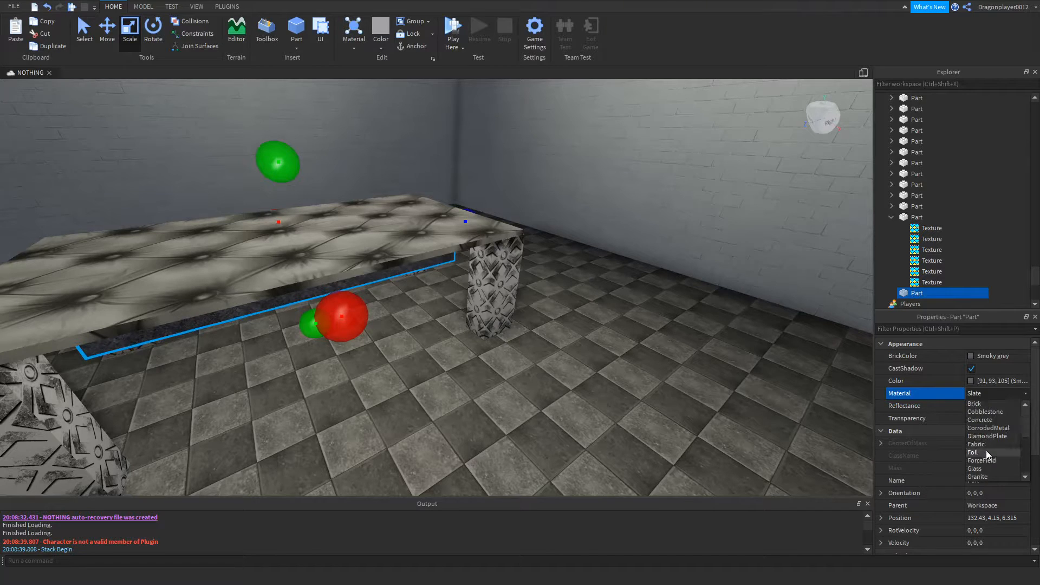
left_click(993, 428)
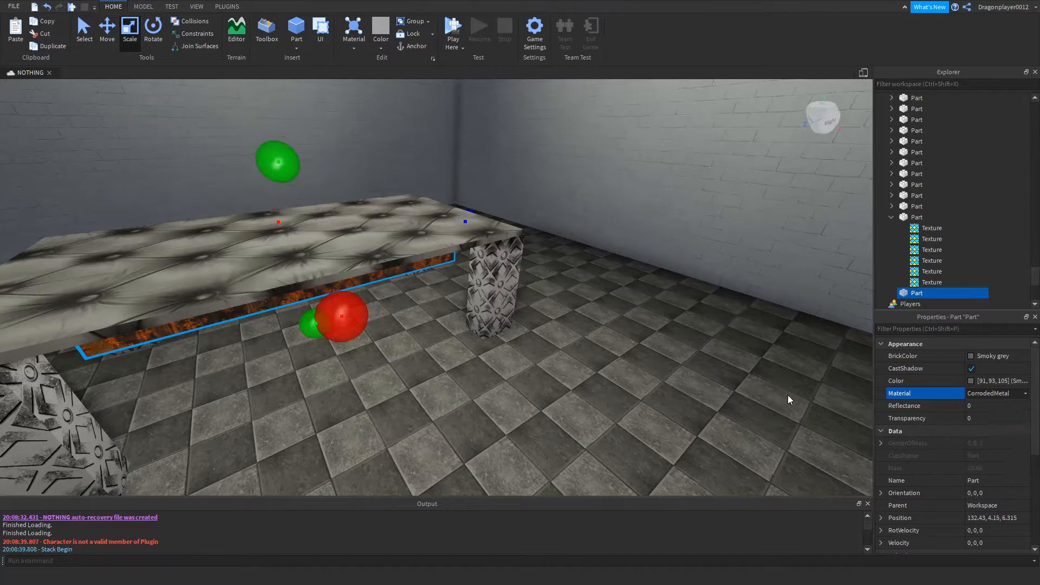
Widen the corroded block under the tabletop on both long sides to fit the table's width.
left_click_drag(356, 307, 392, 320)
right_click_drag(392, 320, 420, 312)
key("a")
key("w")
key("e")
left_click_drag(559, 244, 463, 240)
key("w")
key("d")
key("e")
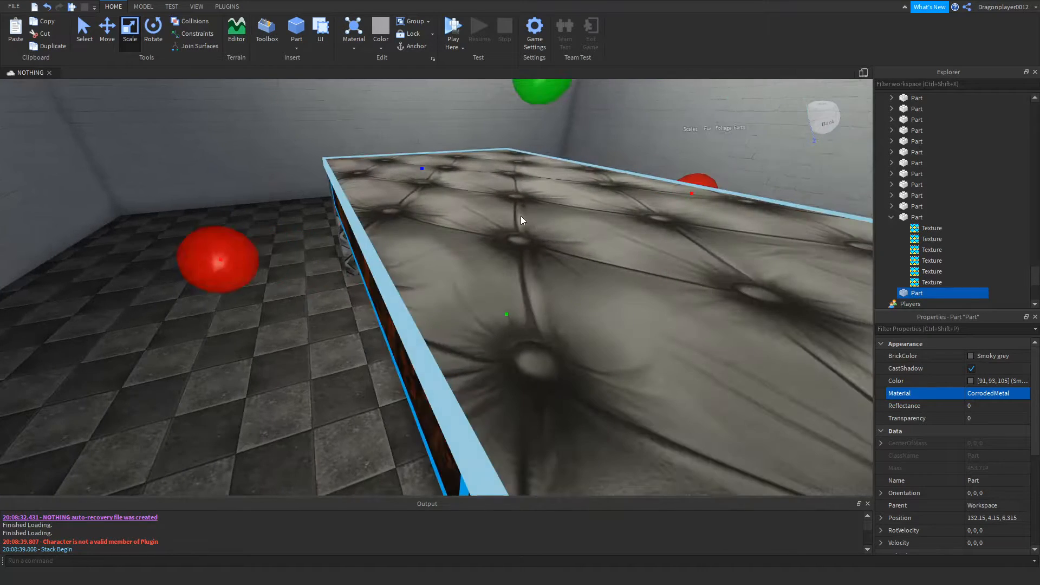
Delete all six textures from the tabletop part.
left_click(522, 218)
key("s")
left_click(930, 229)
left_click(926, 283, "shift")
right_click(924, 273)
left_click(936, 321)
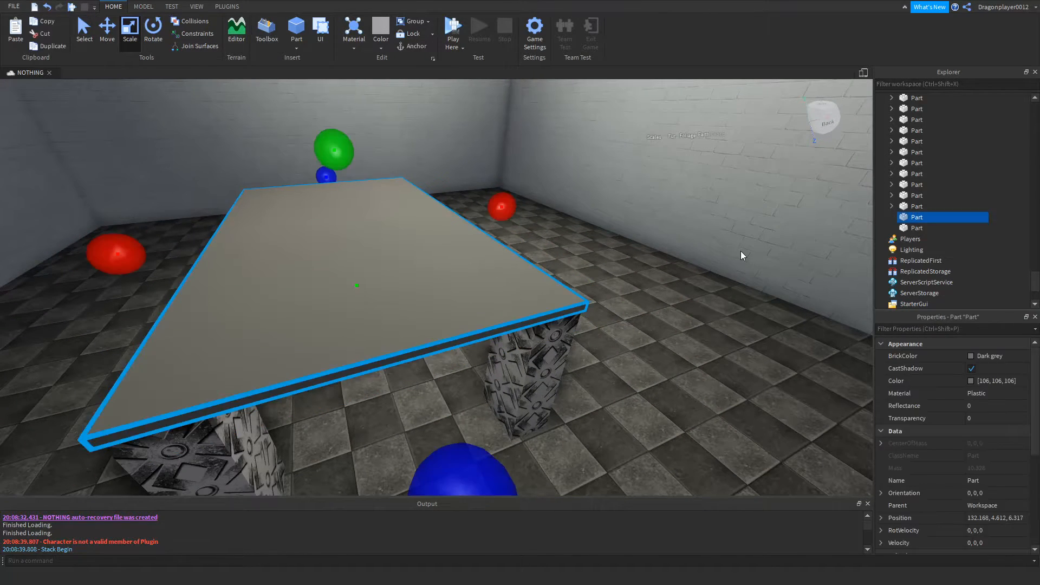
Set the tabletop part's material to CorrodedMetal and deselect it.
scroll(985, 353, "down", 5)
scroll(969, 401, "up", 1)
left_click(971, 428)
scroll(977, 391, "up", 4)
left_click(982, 395)
left_click(991, 428)
right_click_drag(688, 374, 688, 374)
left_click(688, 373)
Examine the table with its corroded metal top from the long side and from the end.
key("w")
key("s")
key("d")
key("a")
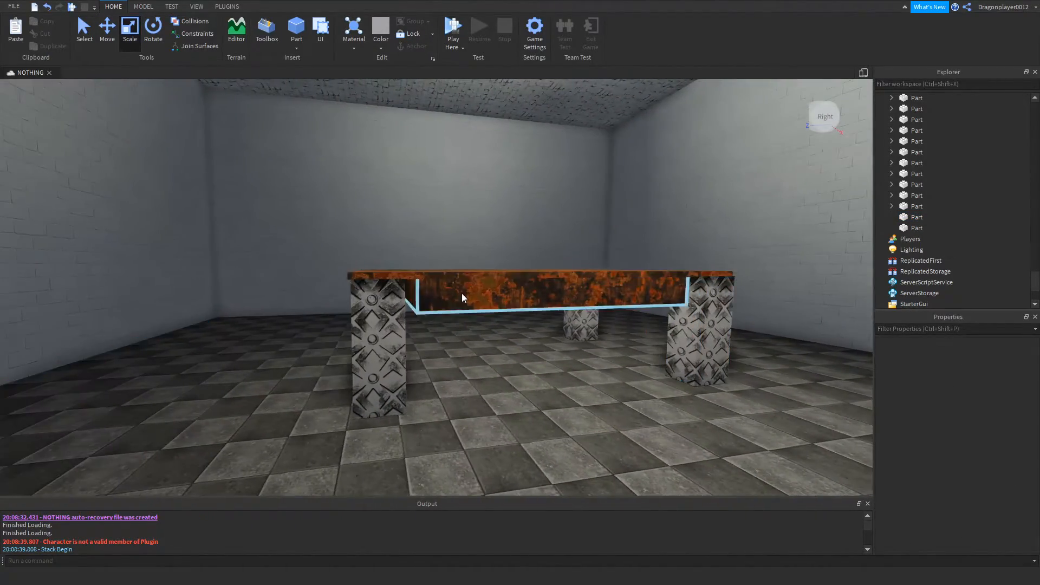
left_click(460, 295)
left_click_drag(345, 286, 340, 284)
left_click(340, 285)
right_click_drag(341, 285, 340, 285)
key("w")
key("s")
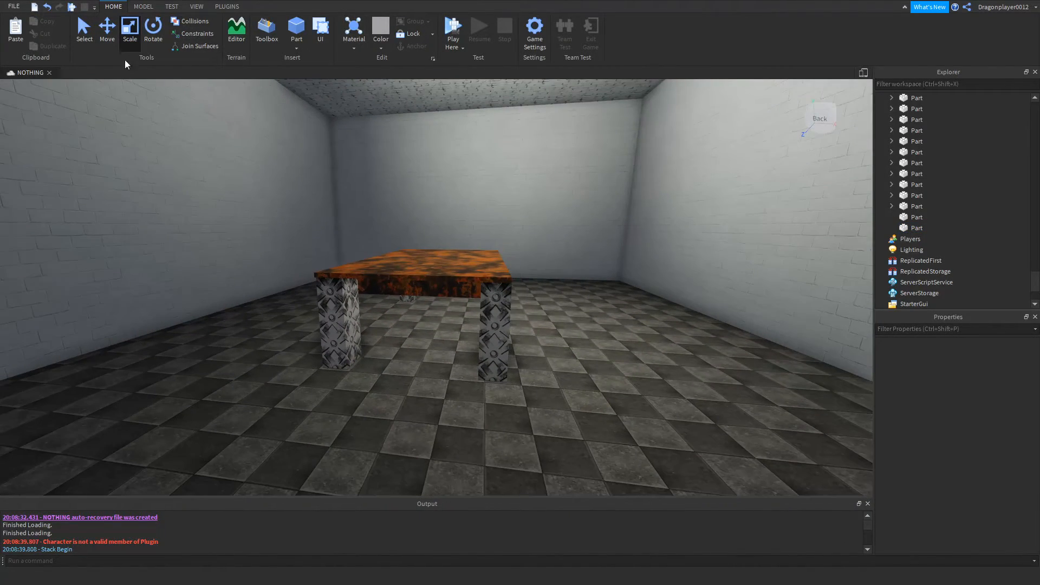
Collapse the expanded Part entries in the Workspace tree and go up to its named models.
scroll(951, 250, "up", 5)
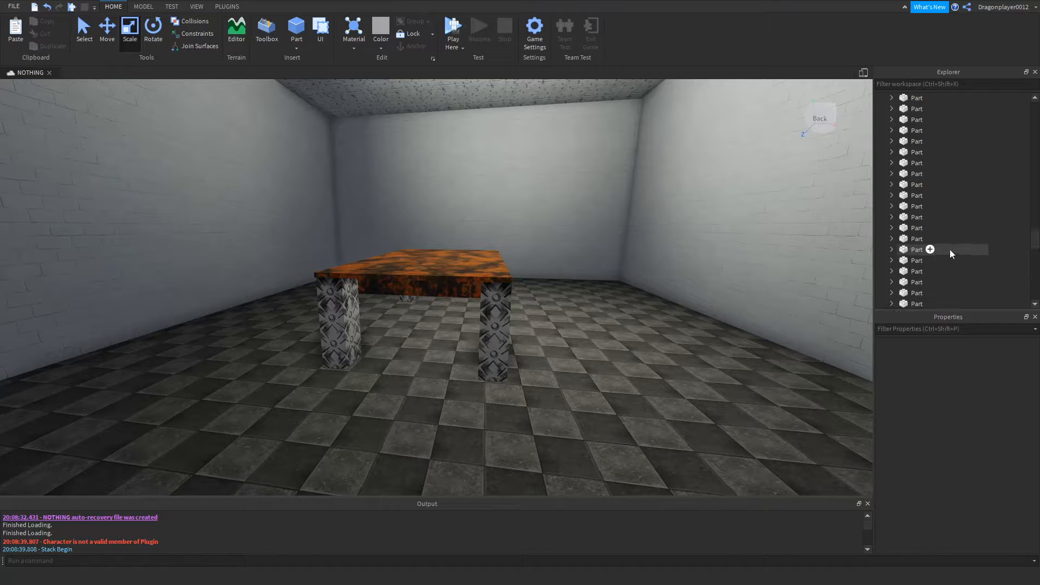
scroll(950, 252, "up", 2)
left_click(892, 218)
scroll(933, 226, "up", 20)
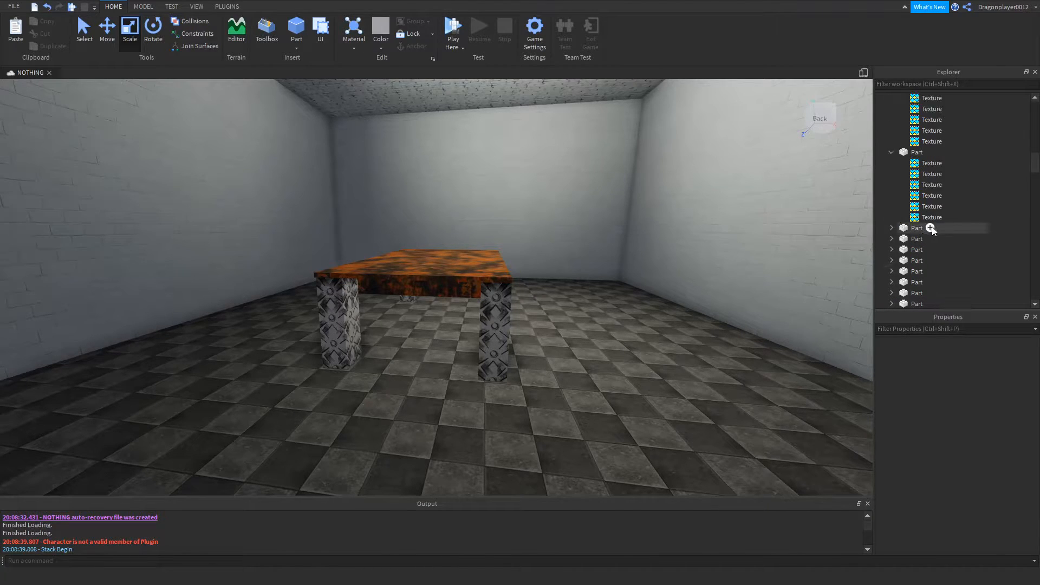
scroll(936, 229, "down", 1)
left_click(892, 195)
left_click(892, 206)
scroll(899, 200, "up", 10)
left_click(892, 205)
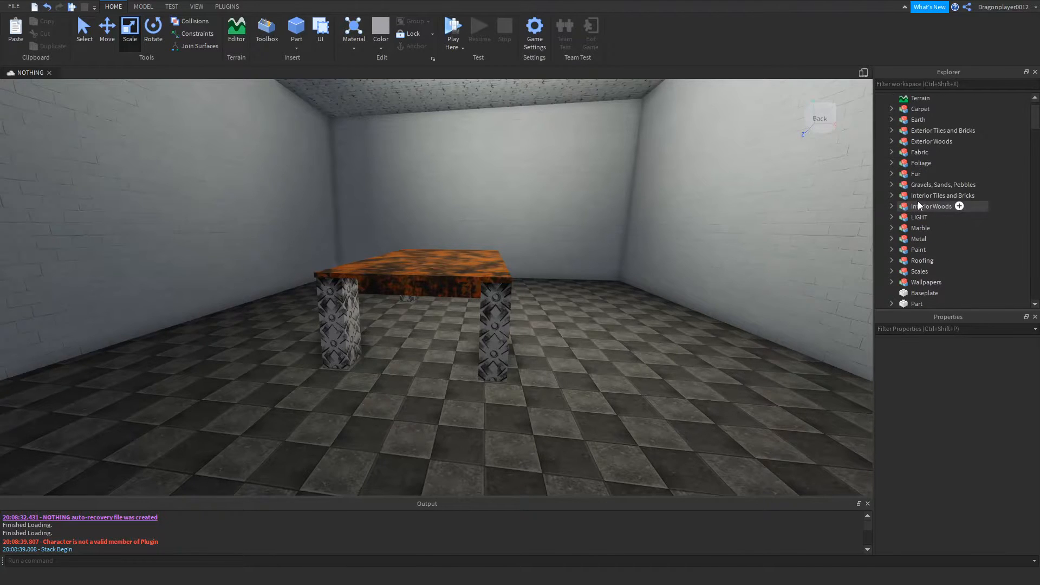
Expand the LIGHT model and its Light part, and open the Script inside for editing.
left_click(914, 240)
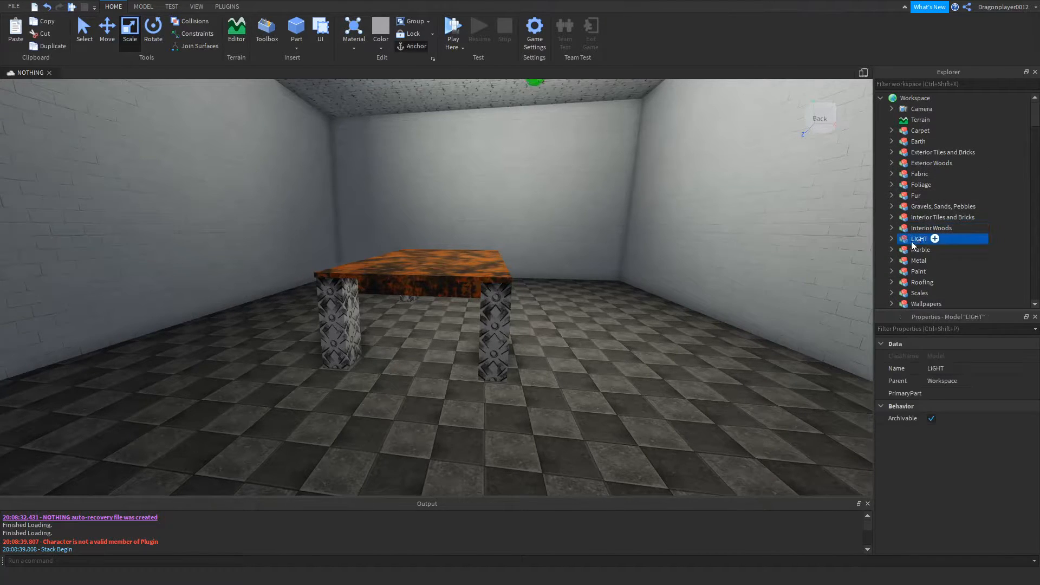
left_click(892, 239)
left_click(902, 250)
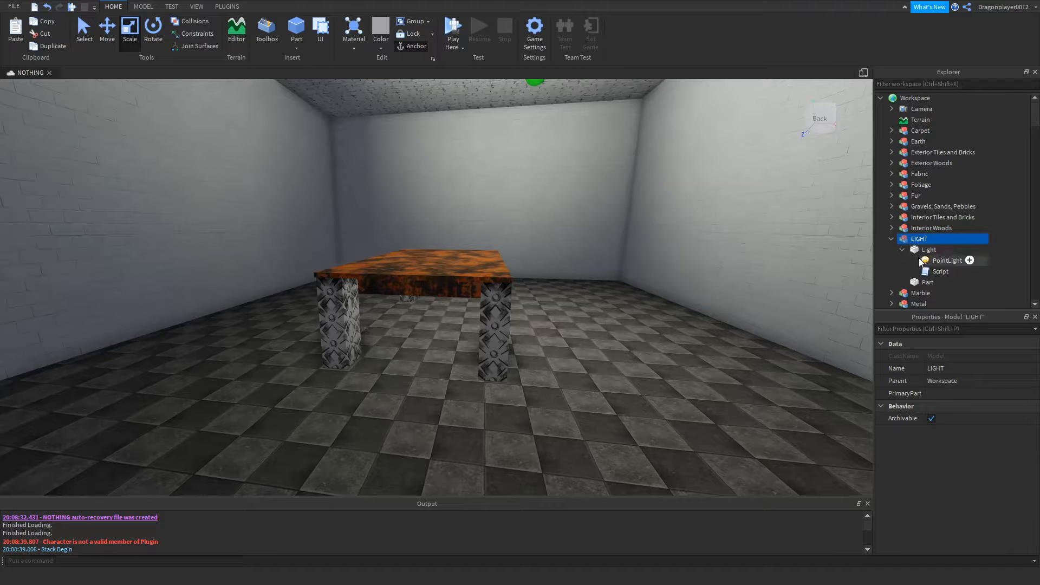
left_click(929, 271)
double_click(929, 271)
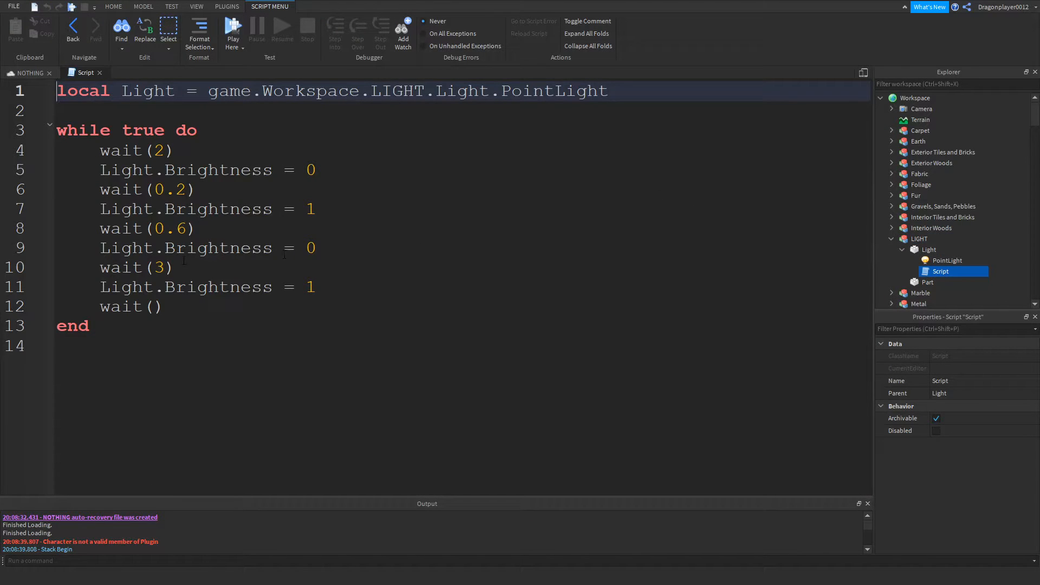
Set the script's wait on line 10 to 2 and on line 8 to 0.3, and return to the 3D view.
left_click(169, 268)
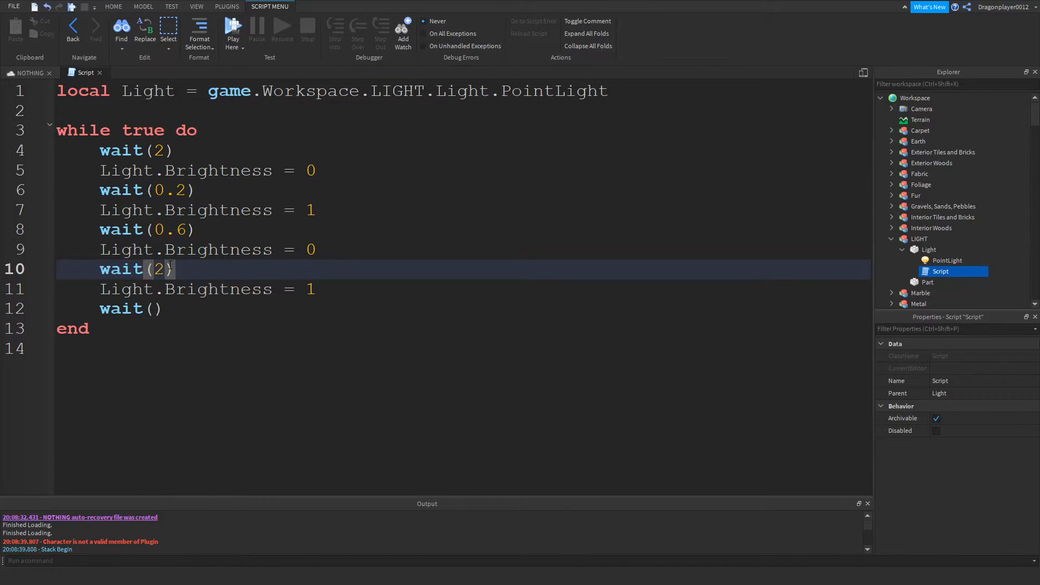
left_click(187, 229)
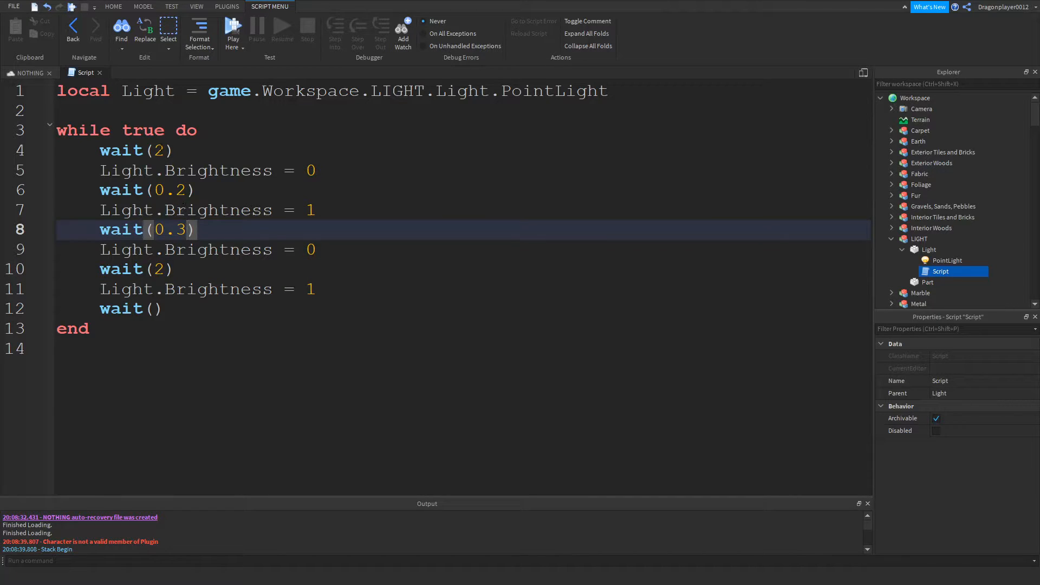
left_click(16, 73)
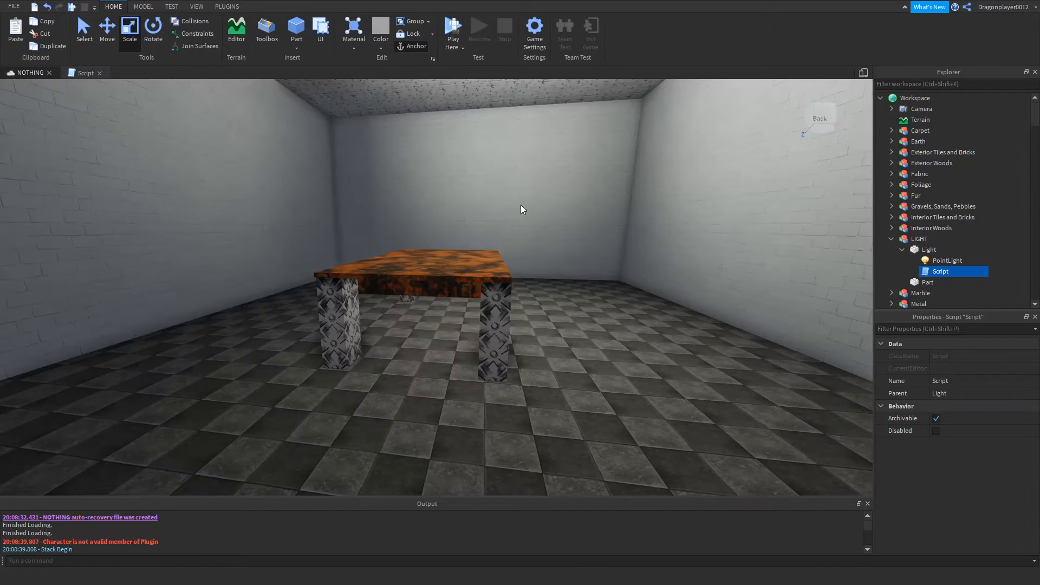
Set the PointLight's brightness to about 6.28 and adjust its range.
left_click(947, 260)
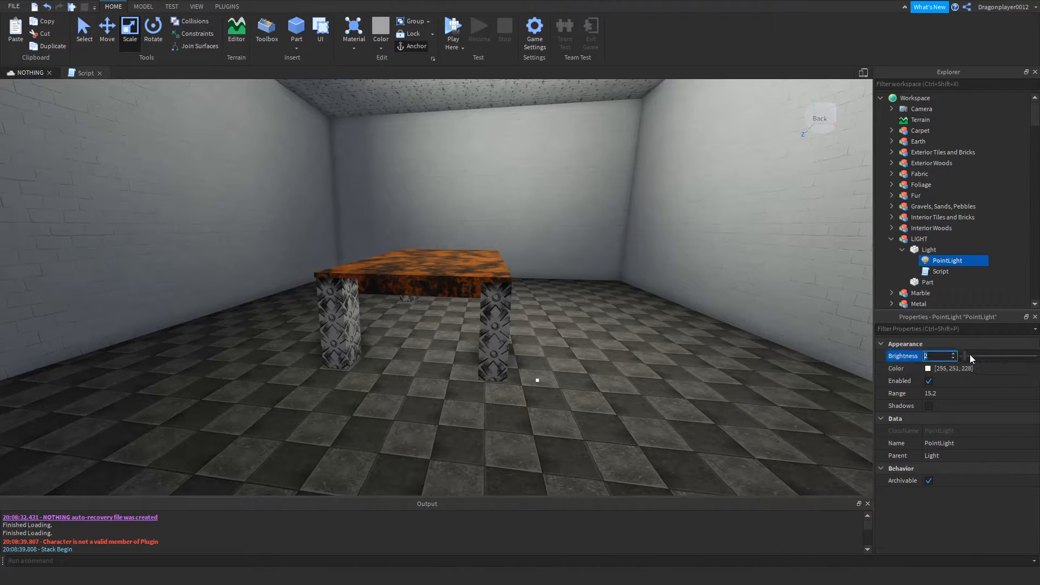
left_click_drag(973, 355, 970, 357)
left_click(944, 394)
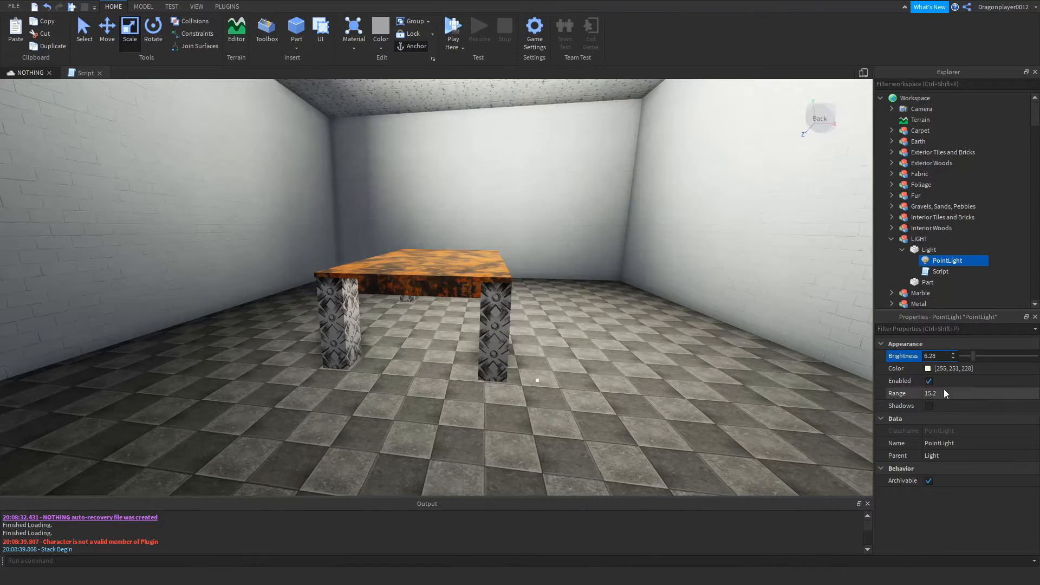
left_click_drag(981, 394, 985, 394)
scroll(727, 297, "up", 5)
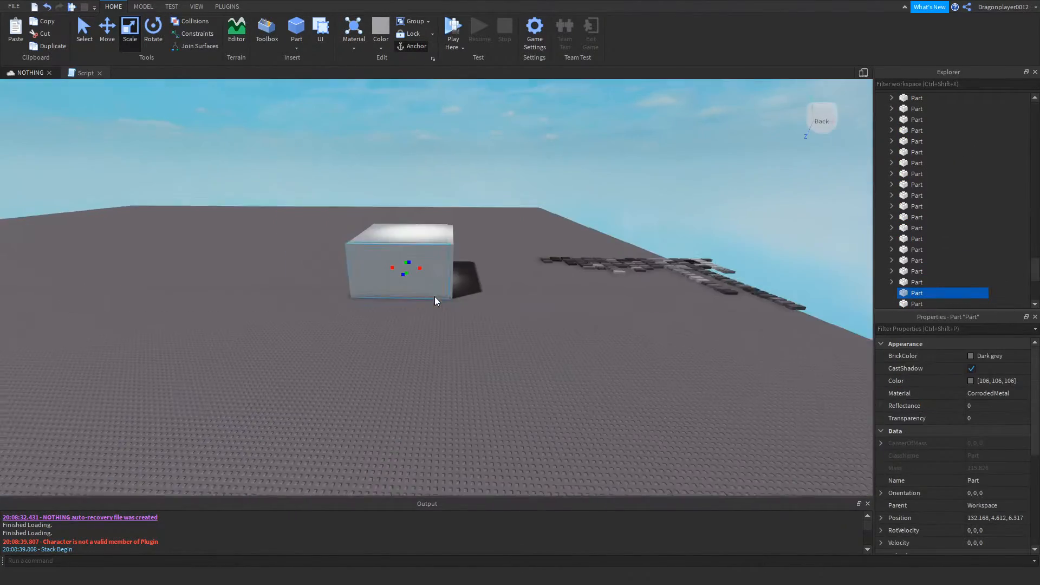
left_click_drag(383, 244, 499, 360)
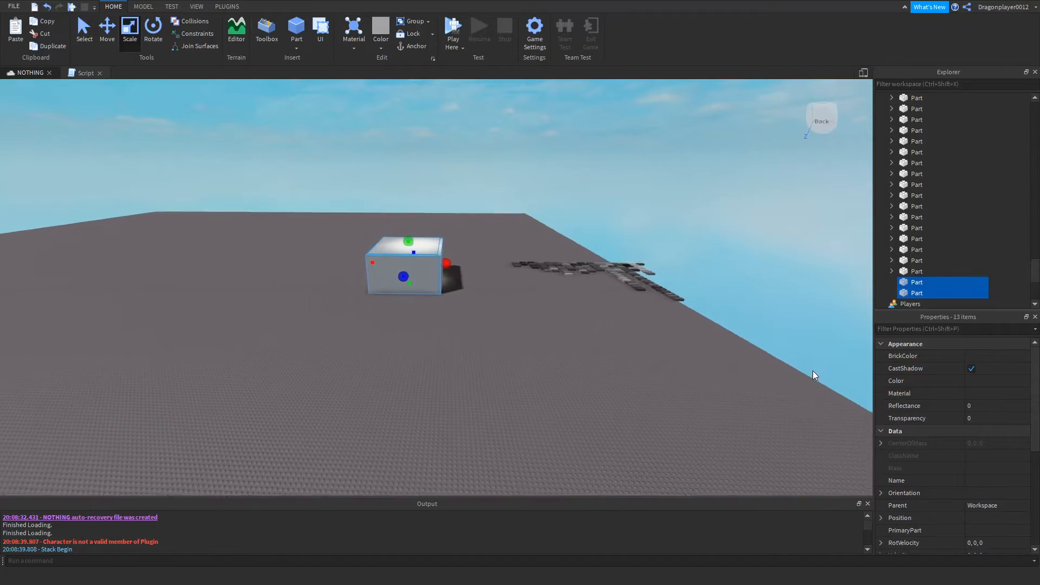
left_click(972, 393)
left_click(520, 344)
Group the texture sample parts laid out beside the room into one model and return to the table.
scroll(441, 239, "up", 3)
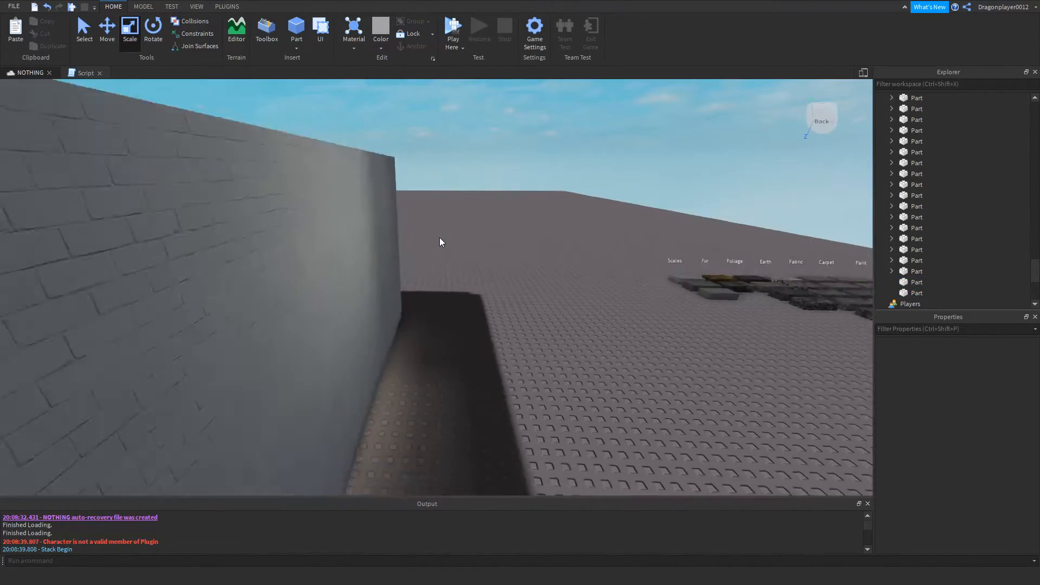
right_click_drag(439, 238, 479, 259)
left_click_drag(611, 394, 326, 222)
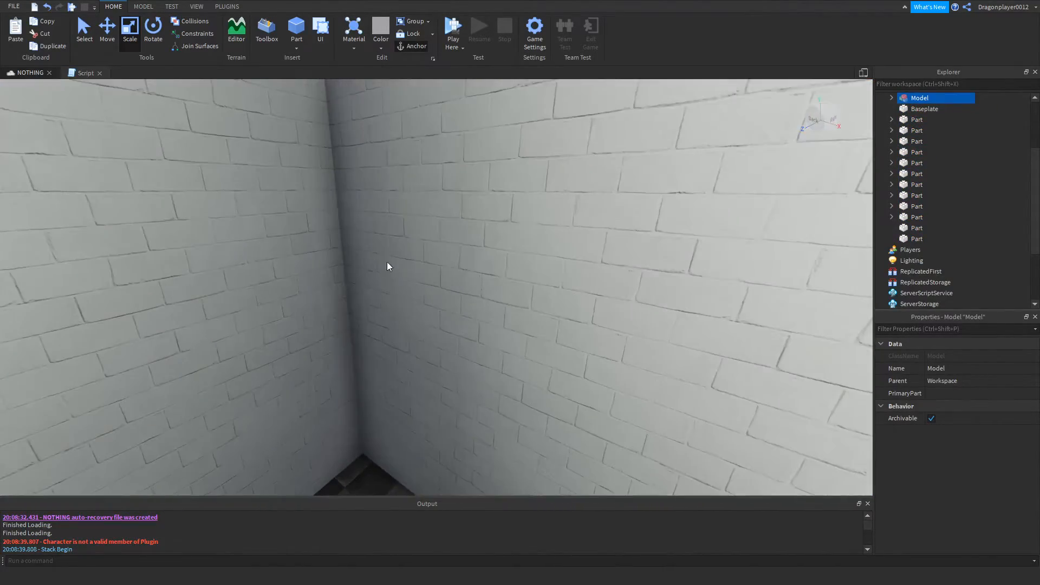
right_click_drag(388, 267, 397, 264)
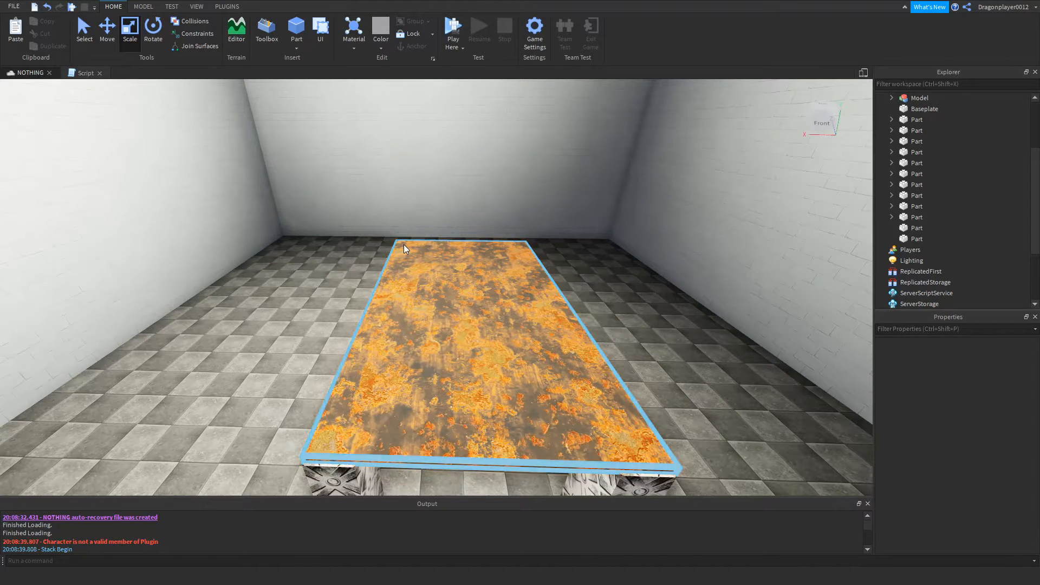
Insert a SpawnLocation and lower it into the room to tabletop height, at about Y 5.37.
left_click(207, 7)
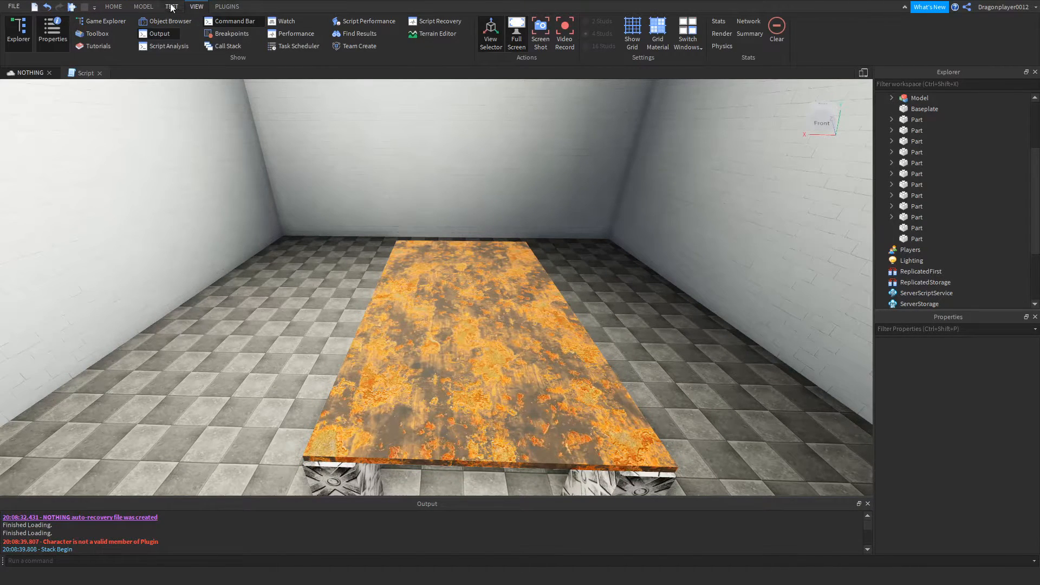
left_click(143, 6)
scroll(251, 152, "up", 6)
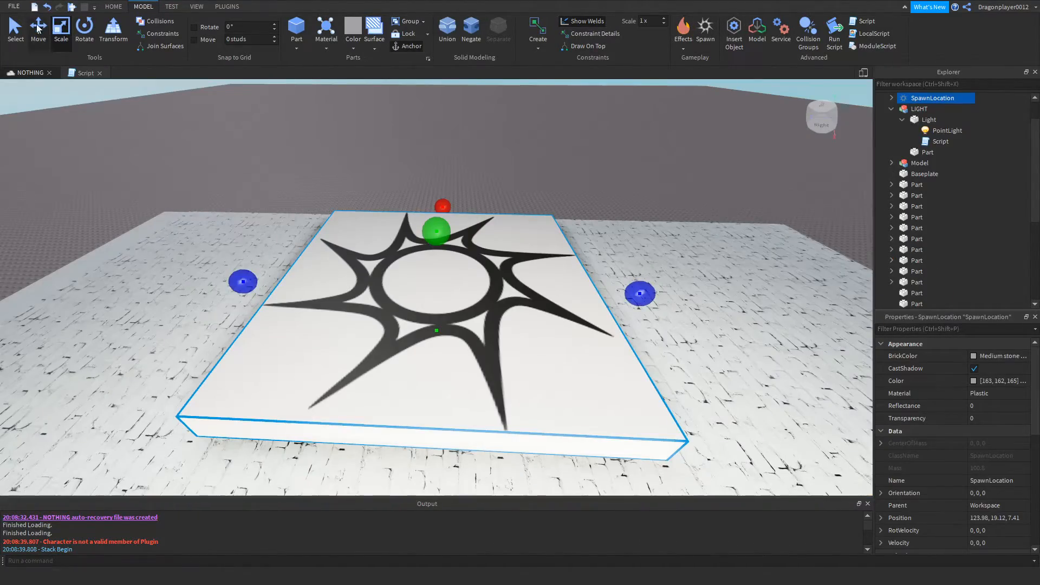
left_click(37, 29)
scroll(415, 301, "up", 10)
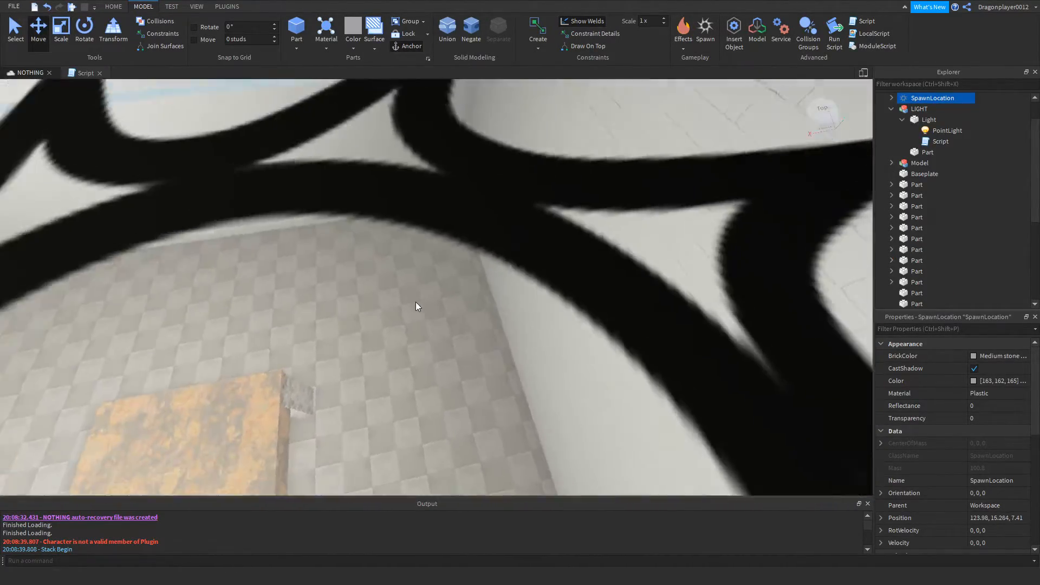
left_click_drag(415, 301, 336, 447)
Move the SpawnLocation horizontally over the corroded tabletop, to about X 131.67 and Z 6.35.
scroll(349, 435, "down", 5)
right_click_drag(349, 434, 511, 270)
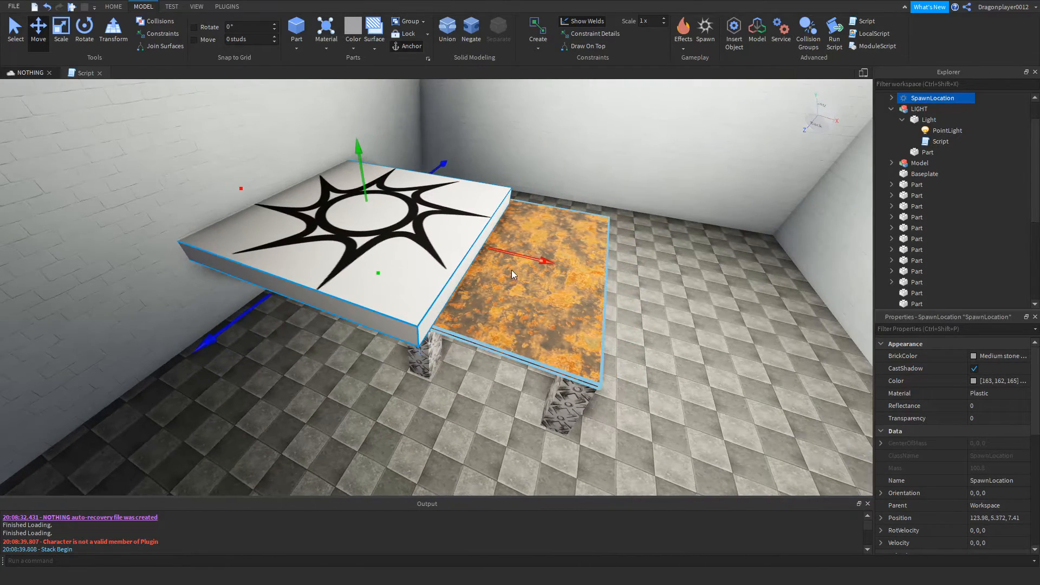
left_click_drag(511, 270, 677, 262)
scroll(519, 314, "up", 3)
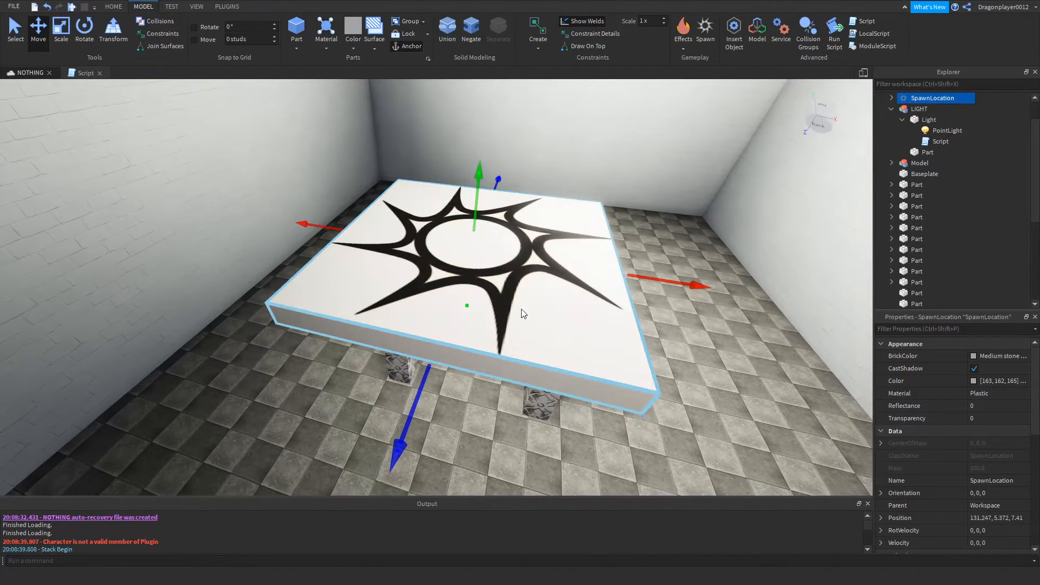
left_click_drag(438, 387, 454, 358)
left_click(463, 352)
left_click(451, 343)
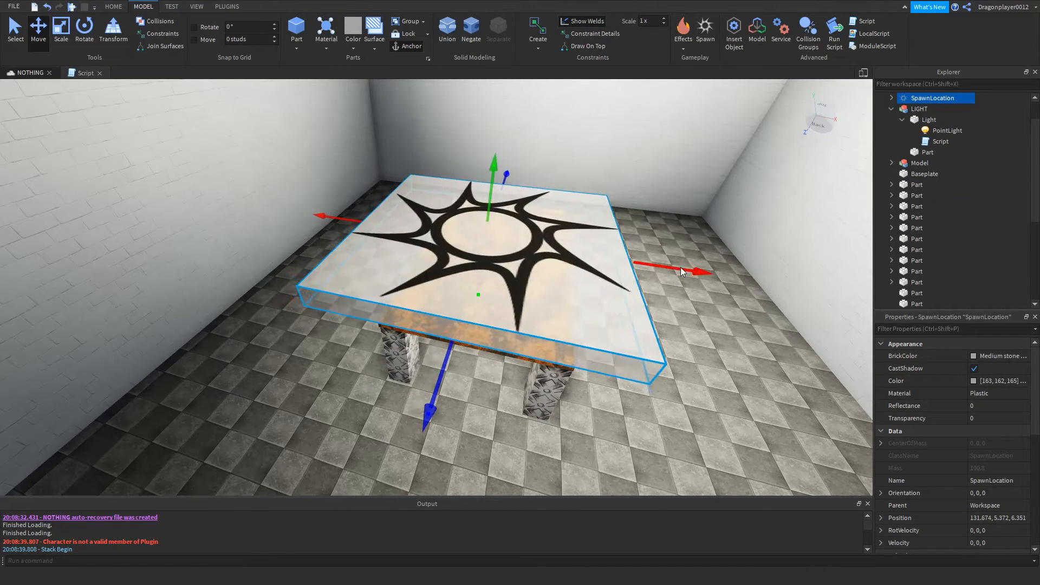
Delete the decal from the SpawnLocation's top face.
right_click(549, 278)
left_click(539, 262)
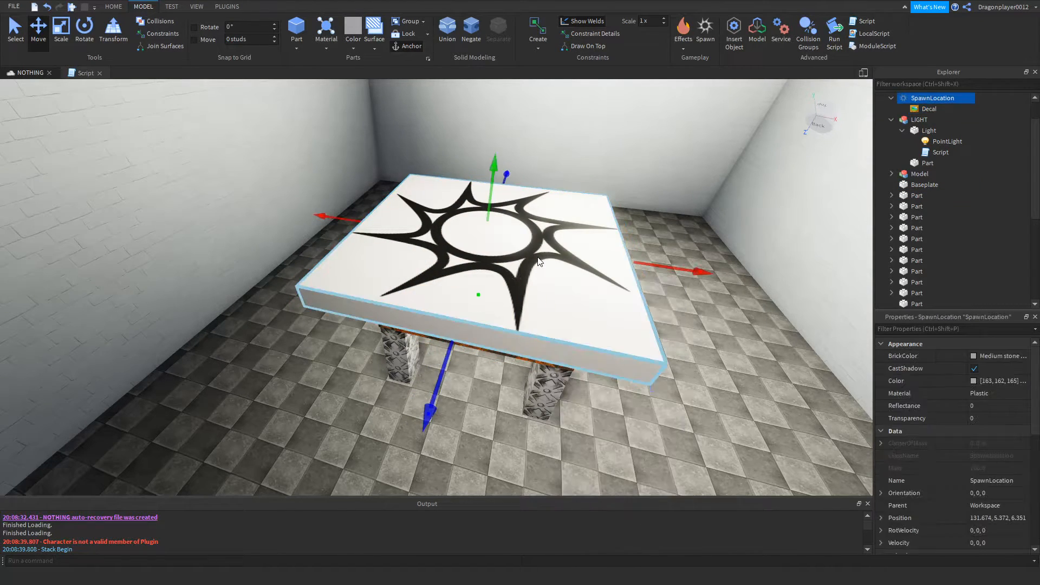
right_click_drag(557, 309, 518, 297)
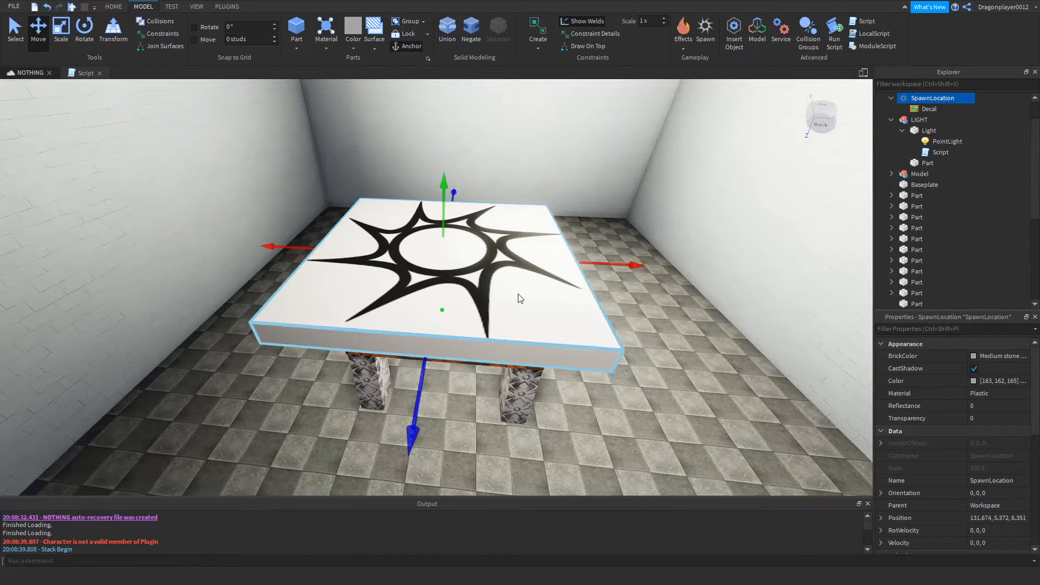
left_click(518, 298)
scroll(519, 297, "up", 5)
right_click(517, 293)
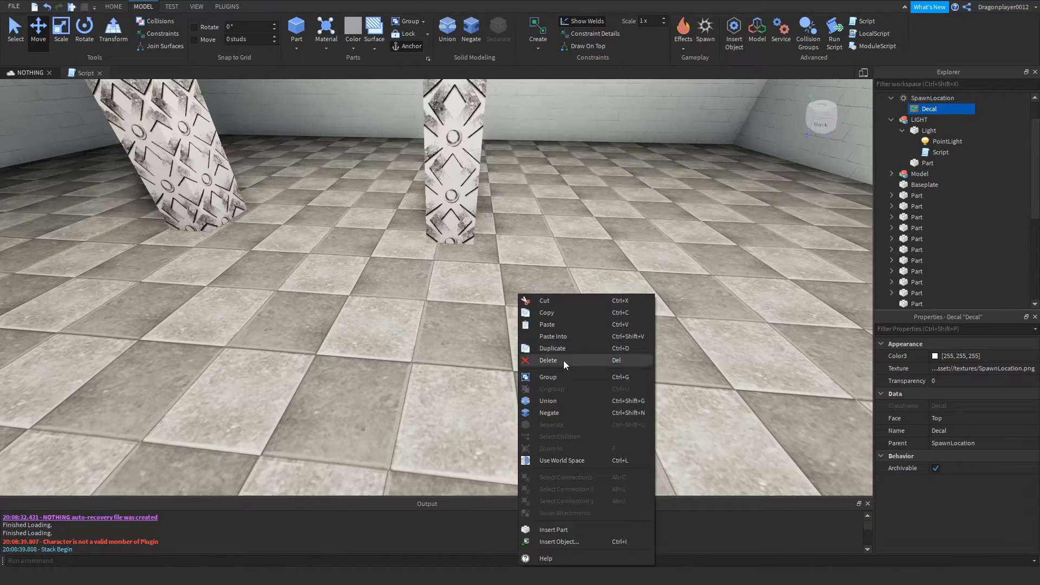
left_click(564, 359)
scroll(564, 359, "down", 5)
Set the SpawnLocation's transparency to 1 and turn off its CanCollide property.
left_click(569, 327)
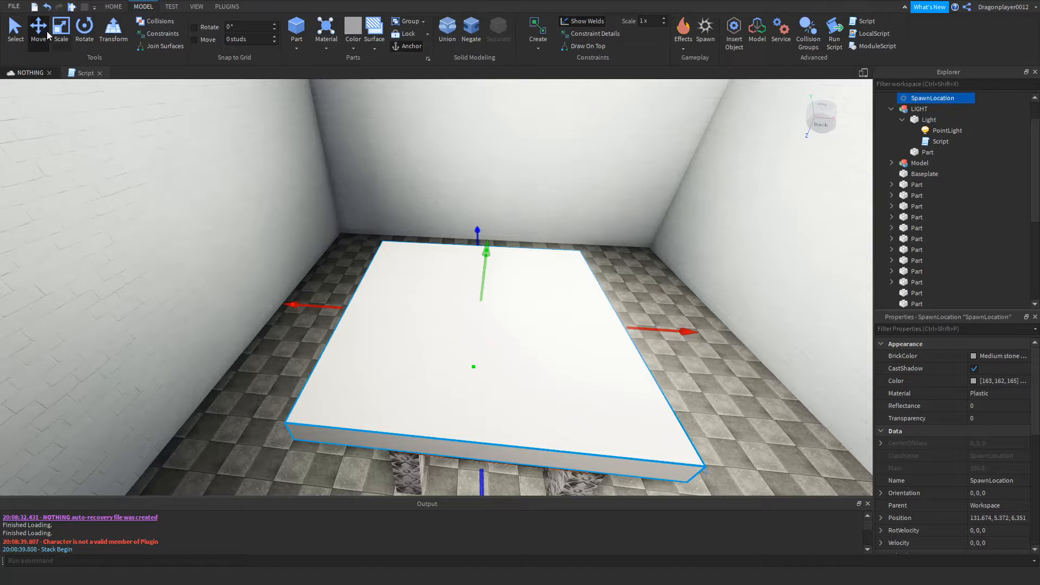
left_click(195, 6)
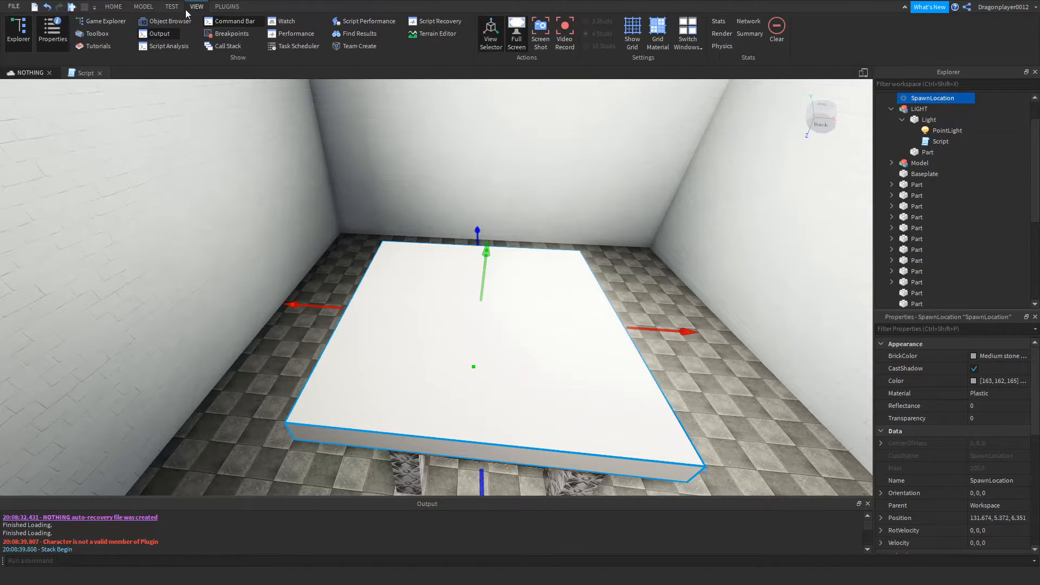
left_click(114, 7)
left_click(990, 417)
type("1")
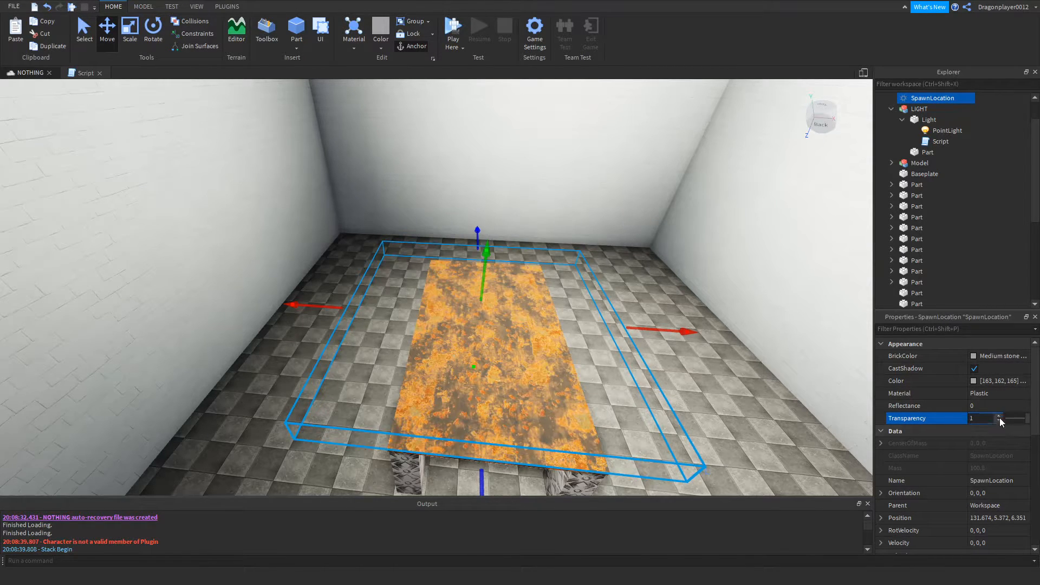
scroll(1001, 441, "down", 4)
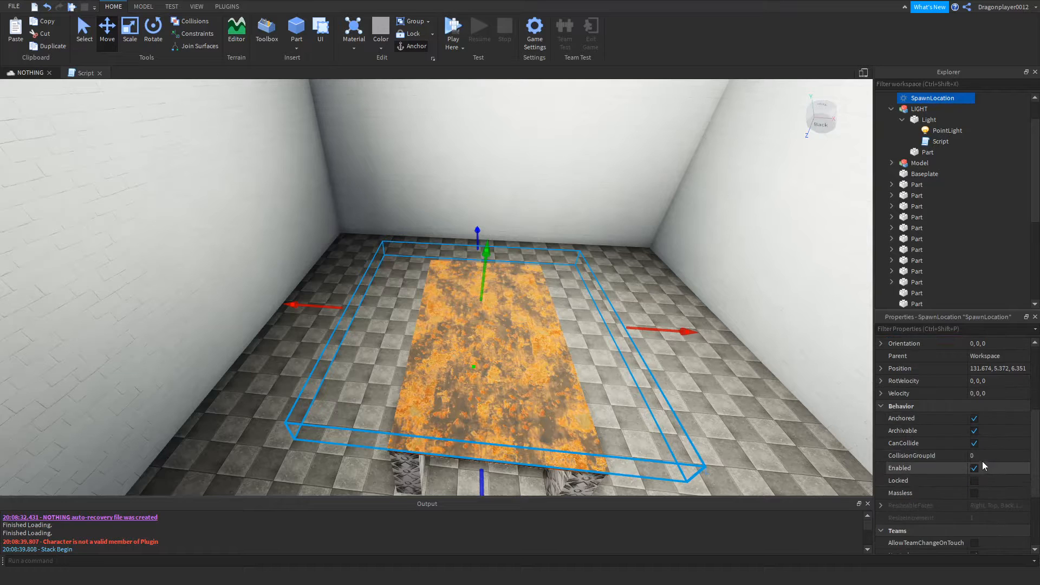
left_click(975, 444)
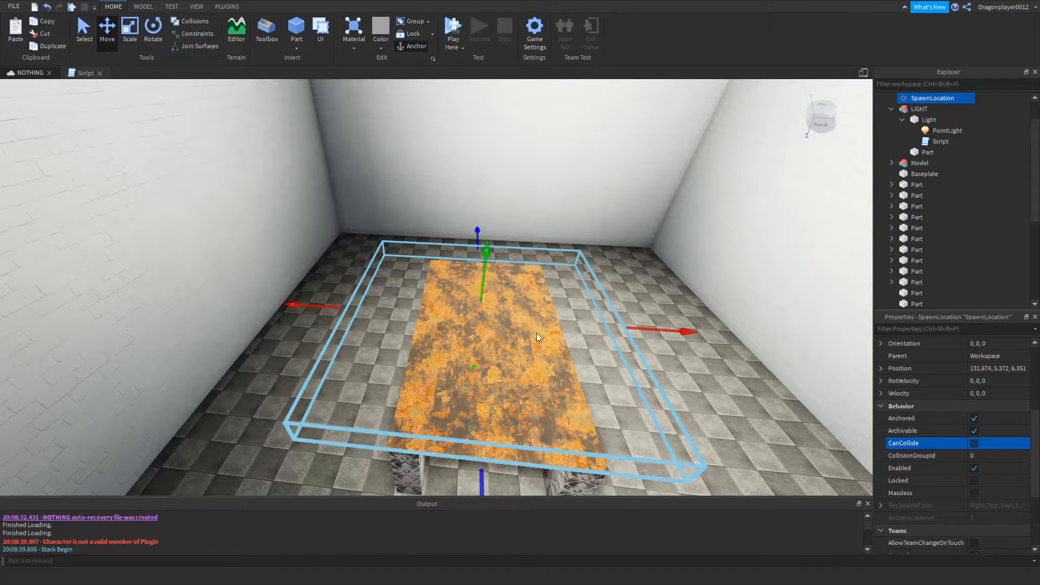
Scale the invisible SpawnLocation to fit the tabletop, about 6.83 by 1 by 11.82 studs.
left_click(128, 34)
left_click_drag(317, 312, 382, 320)
key("d")
left_click_drag(611, 328, 555, 330)
left_click_drag(462, 242, 455, 244)
right_click_drag(340, 294, 473, 245)
left_click_drag(601, 315, 604, 318)
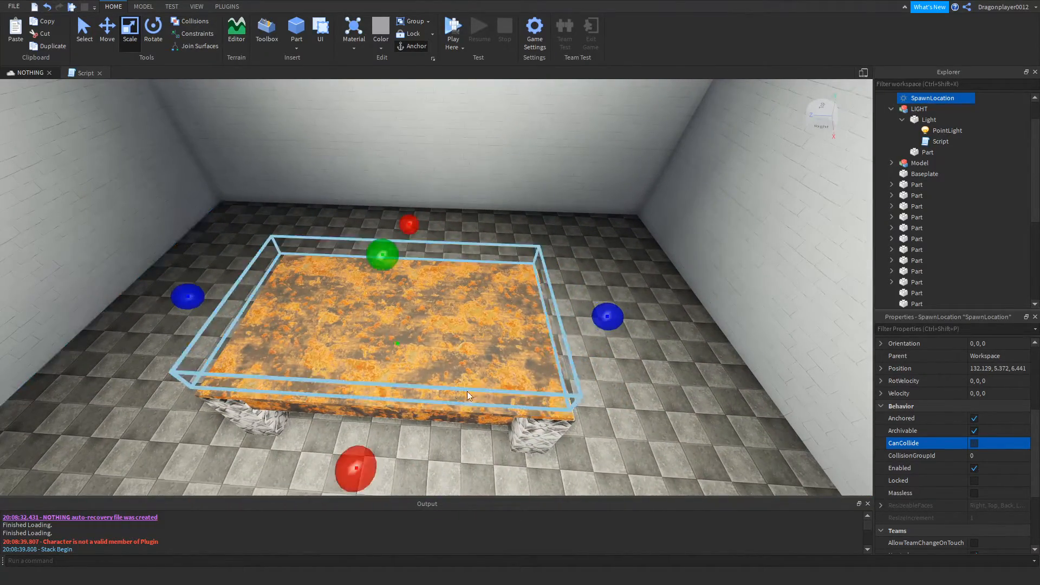
left_click_drag(362, 468, 366, 474)
left_click(379, 445)
Playtest the room to check the spawn and the flickering light, and stop the test.
right_click_drag(451, 408, 486, 421)
scroll(456, 417, "down", 2)
scroll(466, 418, "up", 2)
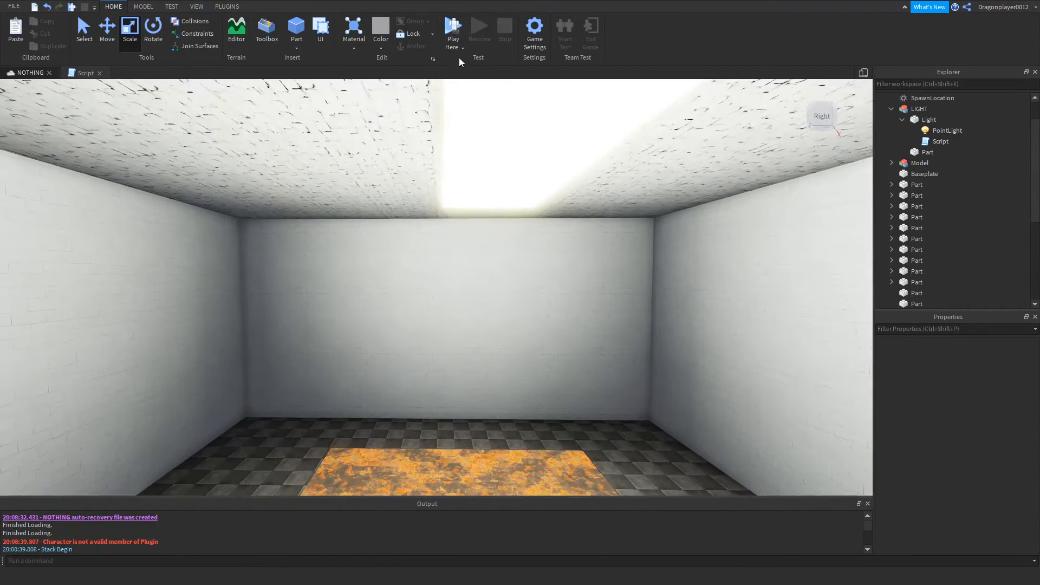
left_click(461, 48)
left_click(463, 61)
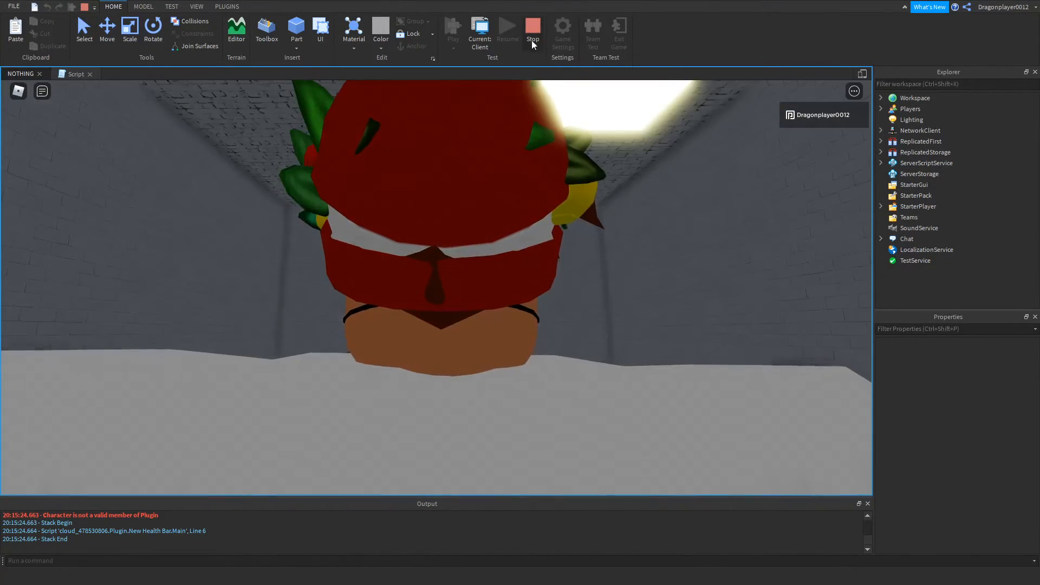
left_click(532, 40)
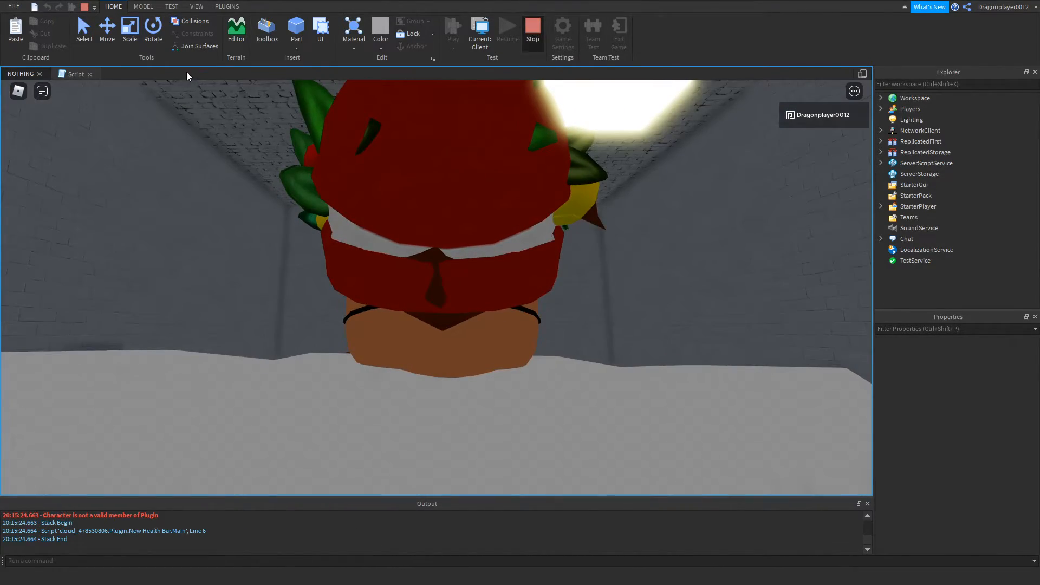
Set the waits on lines 4 and 10 of the light script to 1.3 and return to the 3D view.
left_click(66, 73)
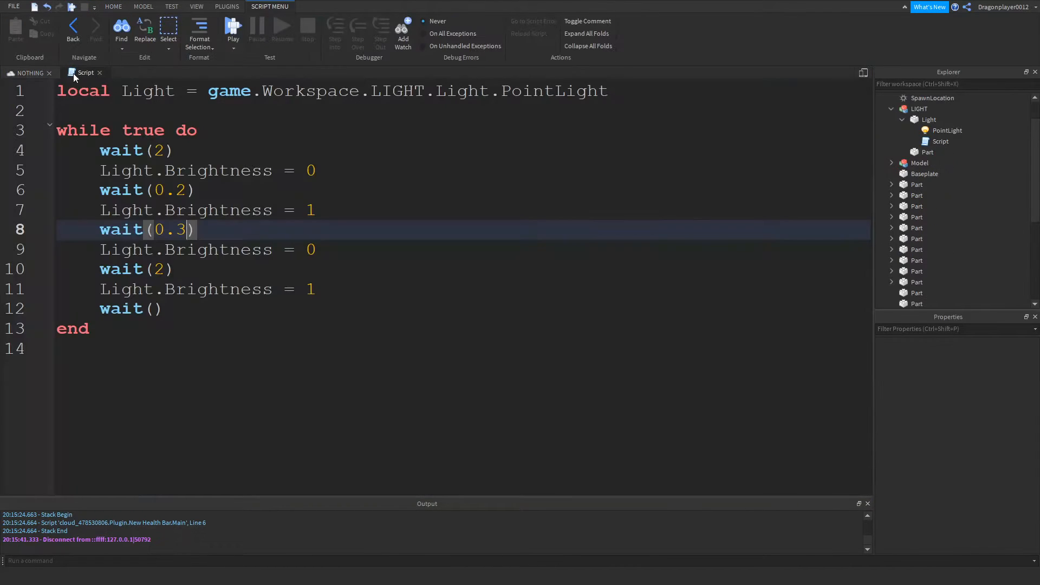
left_click(166, 151)
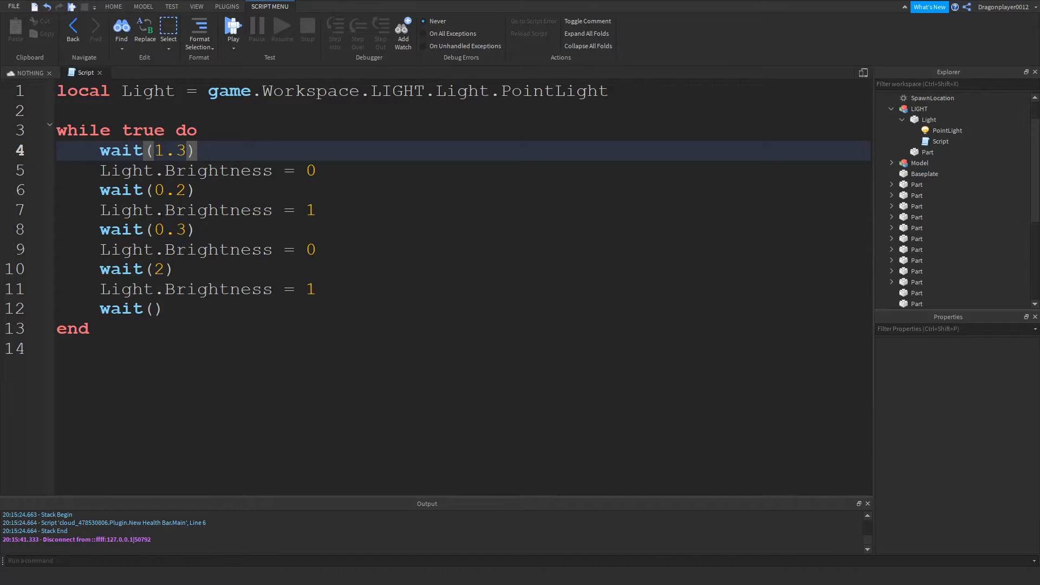
left_click(164, 269)
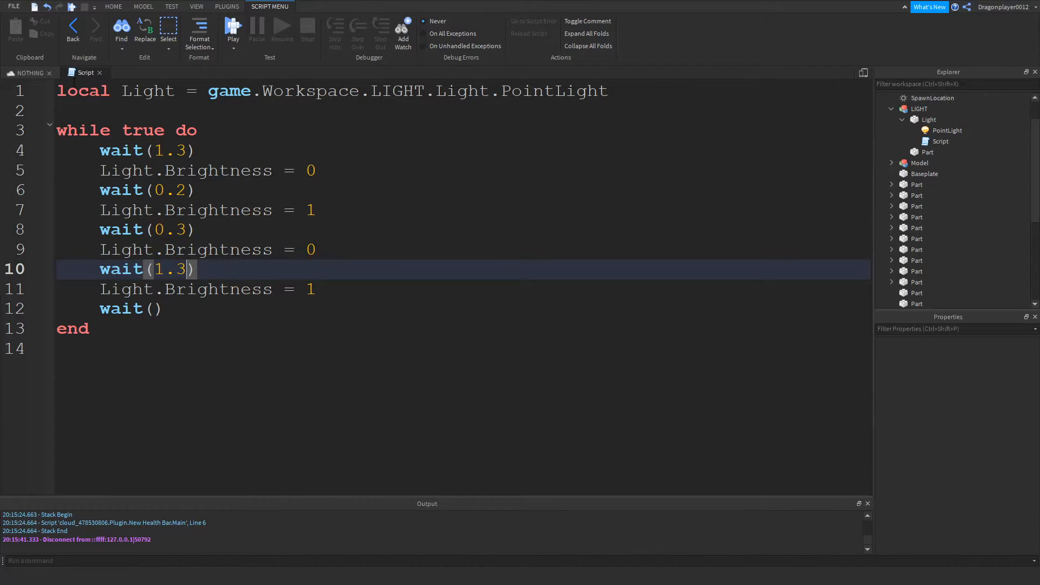
left_click(30, 72)
Shift the ceiling LIGHT model sideways and rotate it 90 degrees so it runs parallel to the table.
right_click_drag(391, 319, 417, 92)
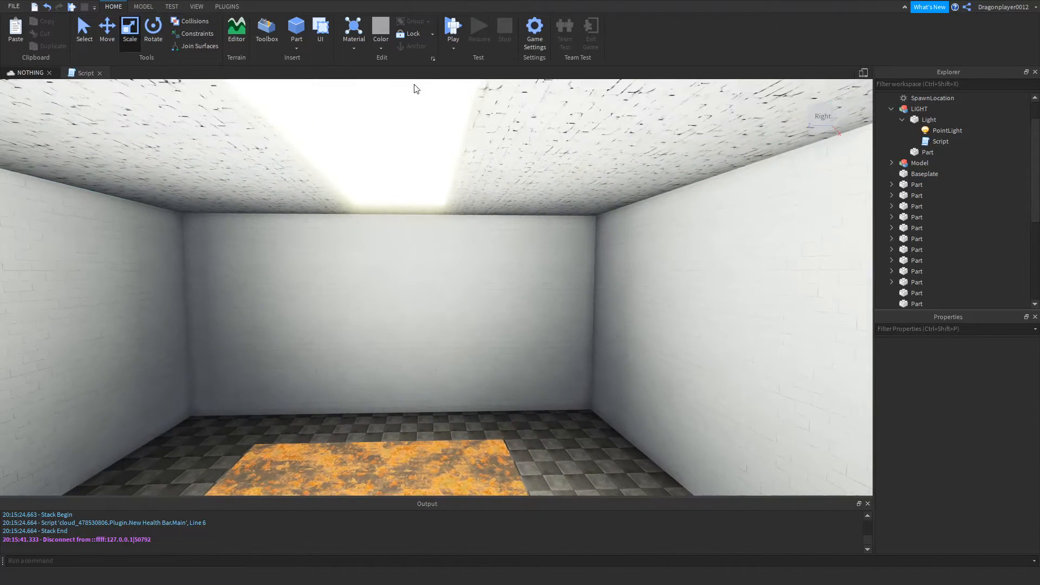
left_click(415, 100)
right_click_drag(411, 130, 428, 134)
left_click(108, 33)
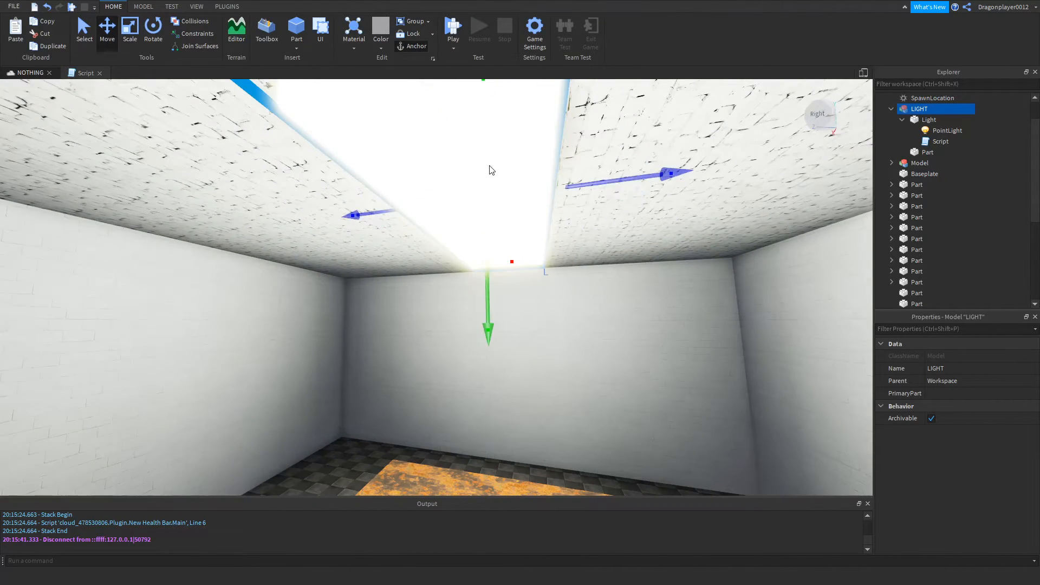
left_click_drag(591, 183, 560, 183)
right_click_drag(560, 184, 532, 181)
key("a")
key("d")
key("ctrl+r")
Slide the rotated LIGHT model along the ceiling until it is centred above the table.
key("a")
key("s")
key("a")
left_click_drag(476, 180, 403, 186)
key("s")
key("w")
right_click_drag(456, 276, 457, 274)
key("s")
key("d")
key("s")
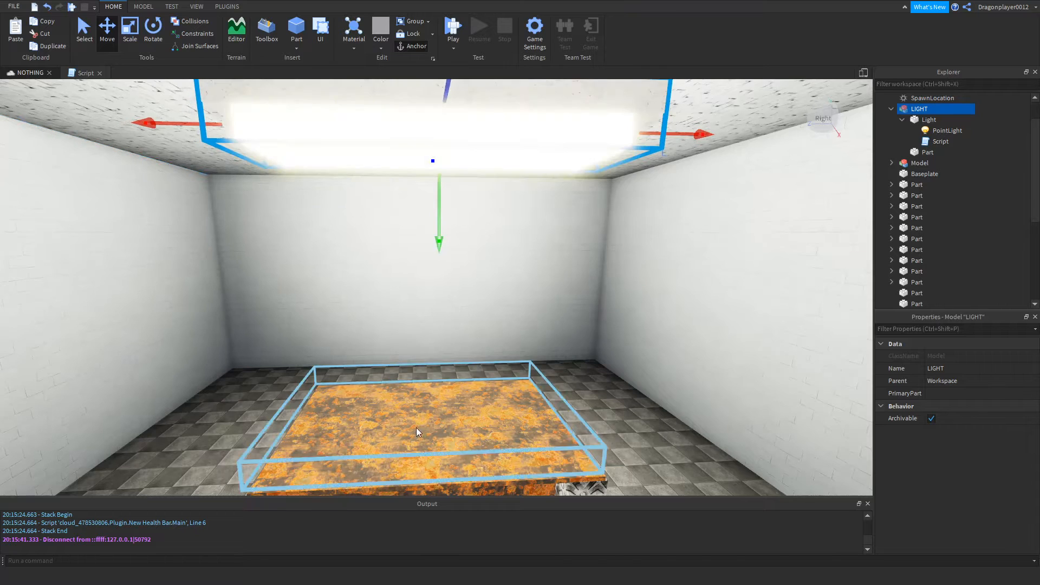
Select the Light part inside the LIGHT model and collapse its children in the Explorer.
left_click(414, 429)
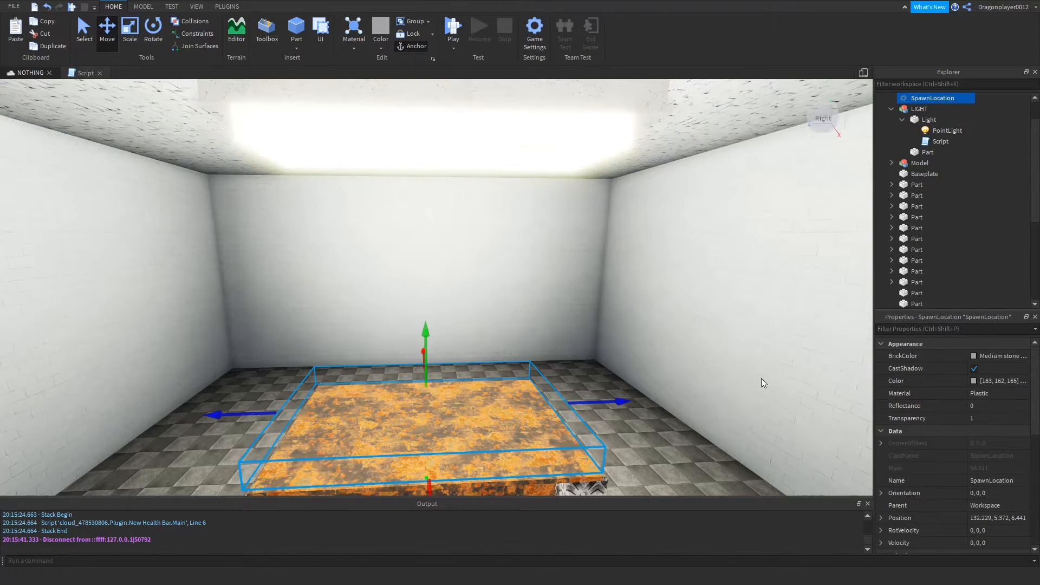
left_click(925, 128)
left_click(897, 119)
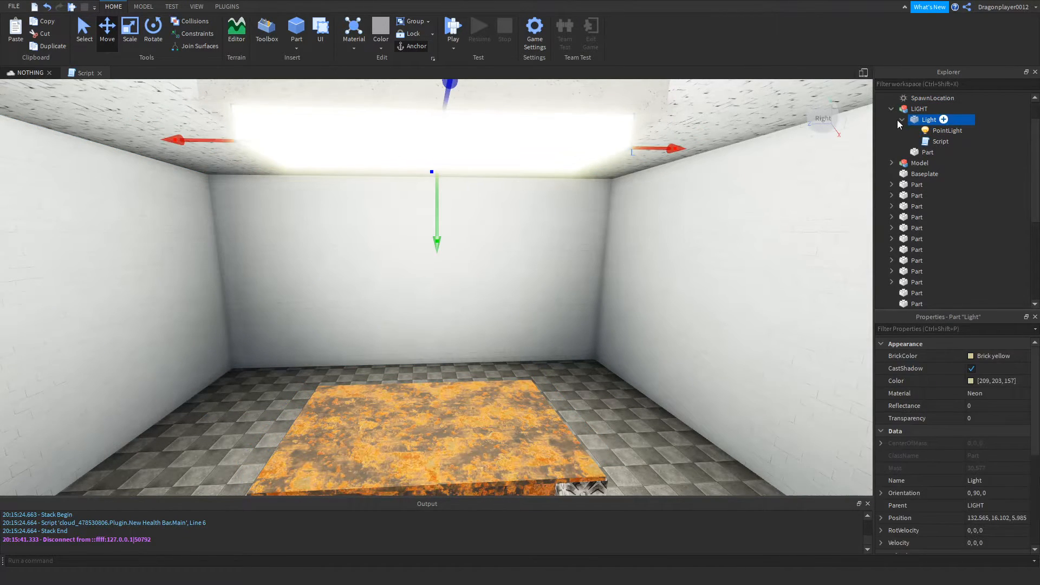
left_click(901, 120)
double_click(913, 121)
left_click(904, 120)
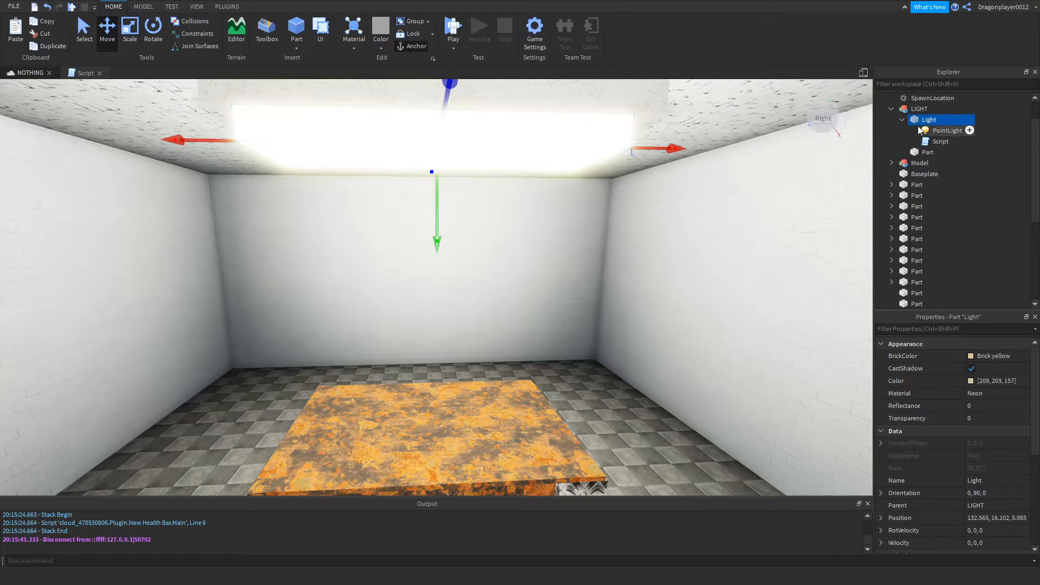
left_click(902, 120)
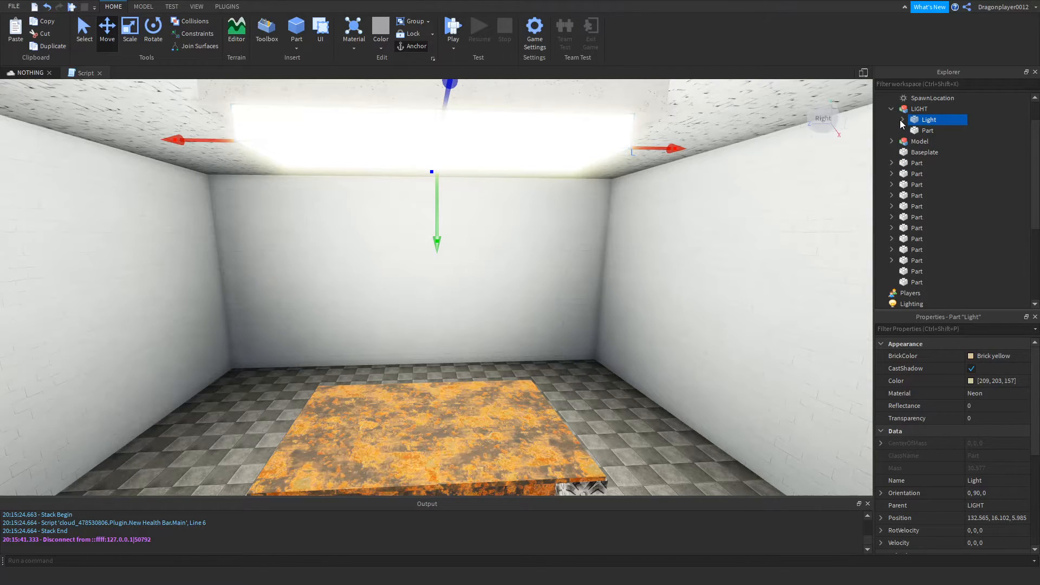
Set the SpawnLocation's forcefield duration to 0.
left_click(551, 416)
scroll(966, 443, "down", 5)
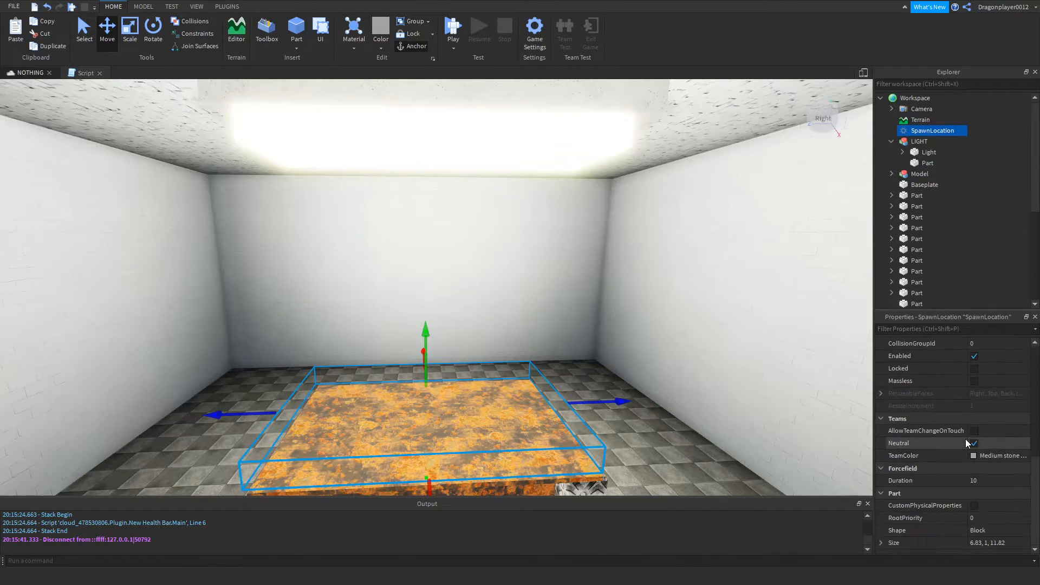
left_click(973, 443)
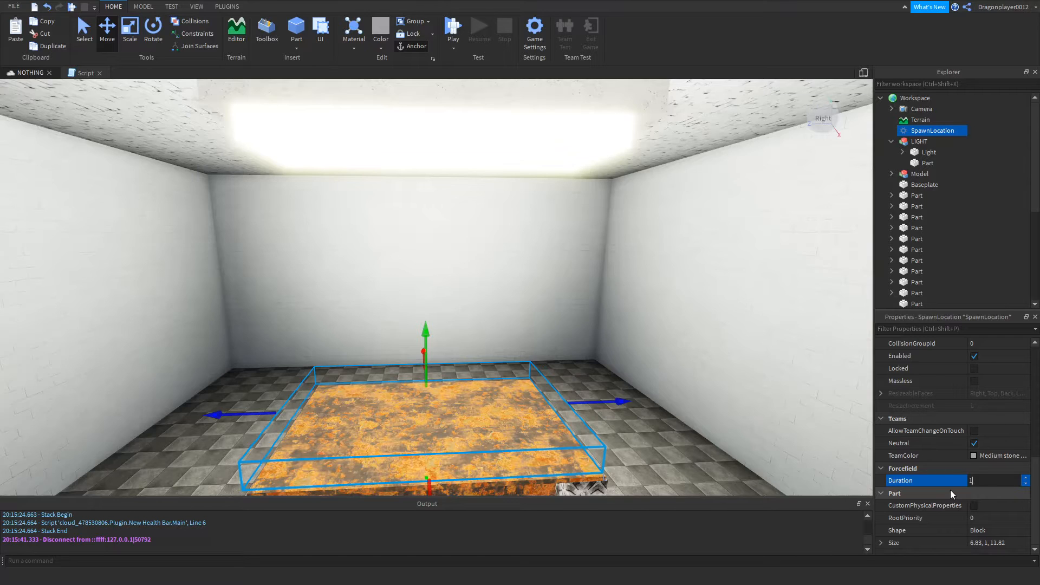
type("0")
key("Return")
Playtest the room again, view the character, table and ceiling light from several angles, and stop the test.
left_click(456, 29)
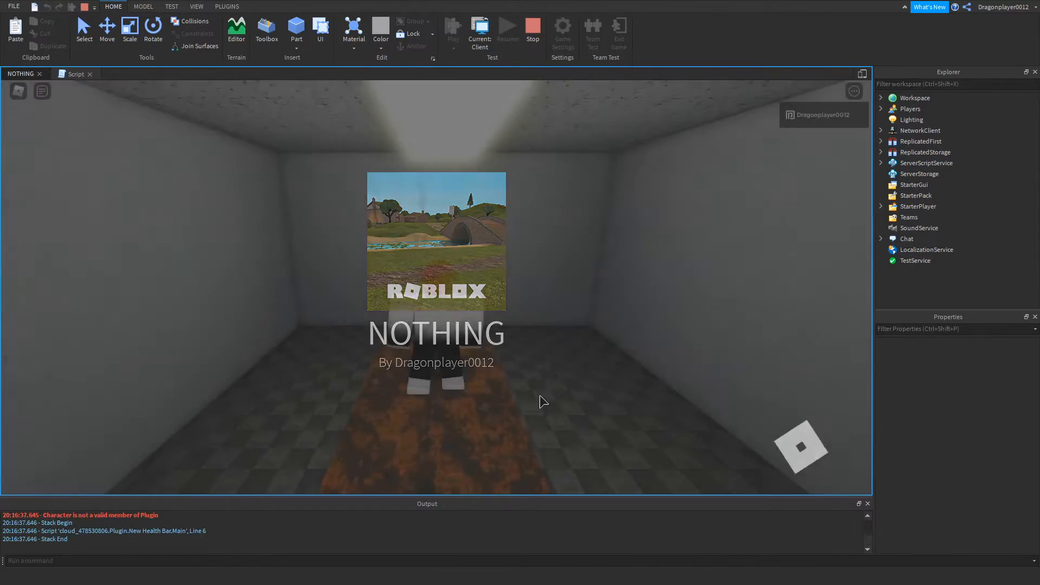
scroll(526, 390, "up", 6)
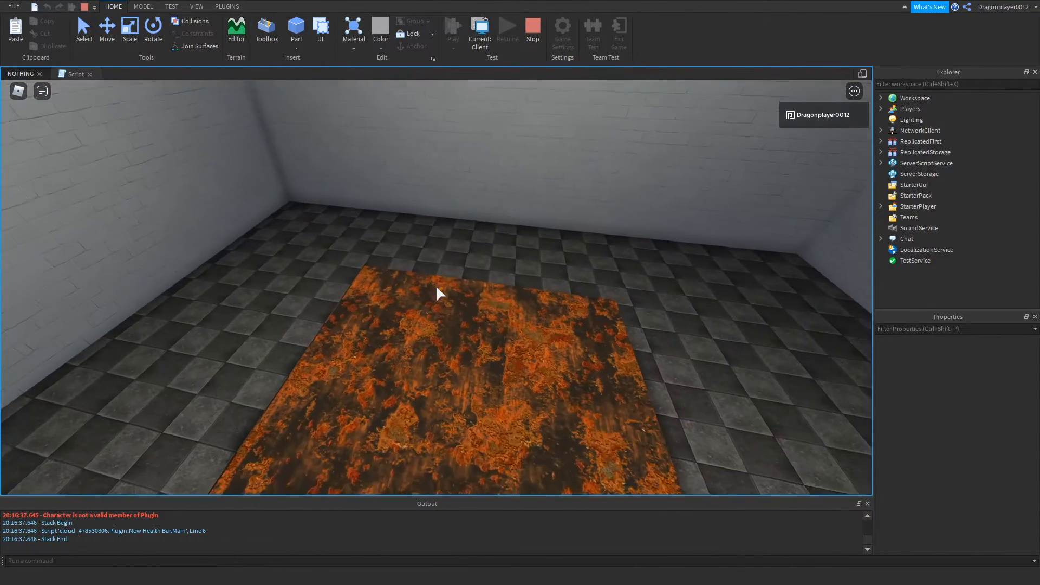
scroll(436, 286, "down", 5)
right_click_drag(436, 284, 437, 287)
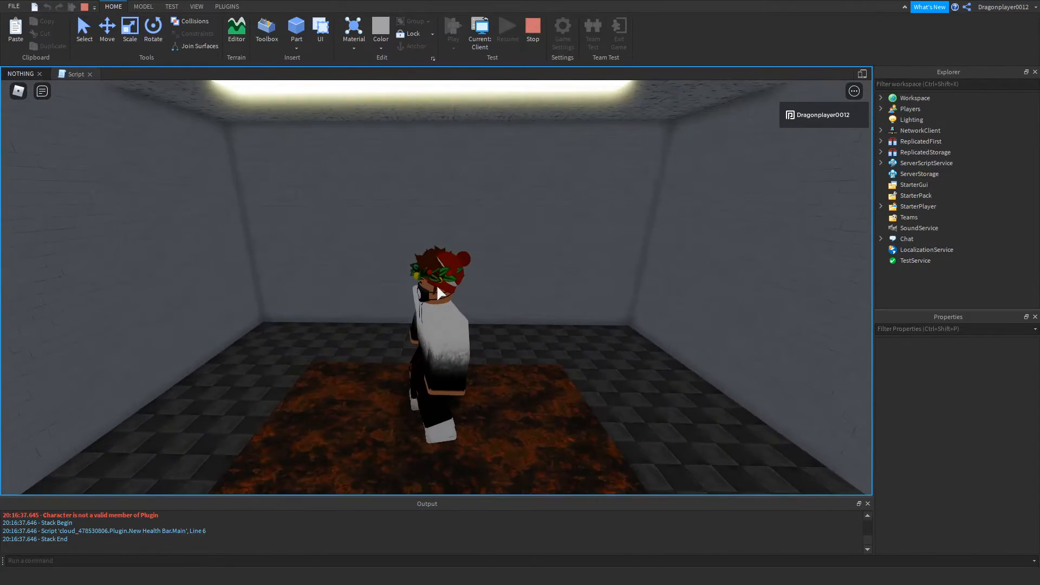
scroll(438, 290, "down", 3)
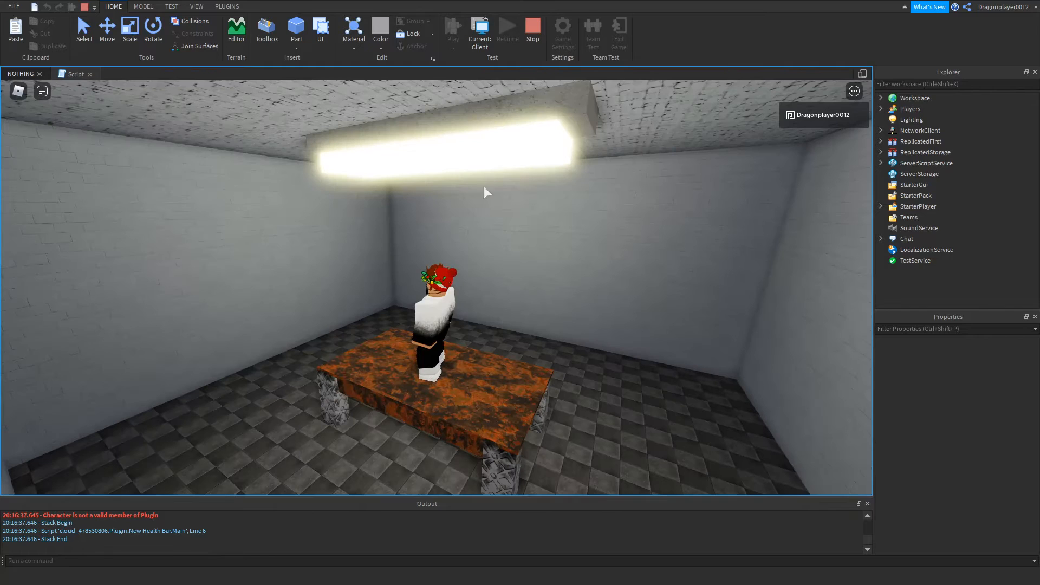
left_click(532, 30)
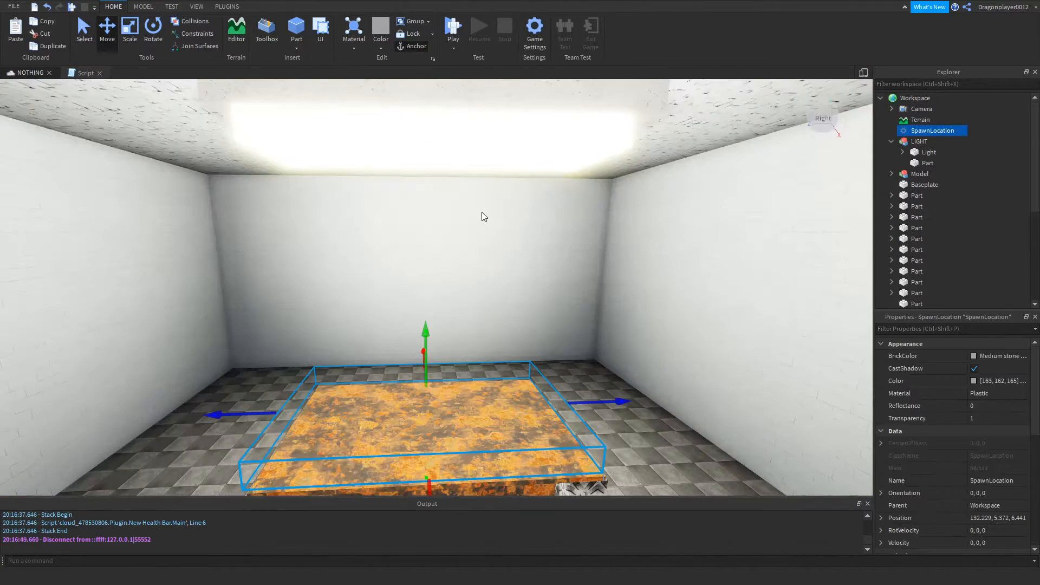
Examine the room from inside and outside, then the model of texture samples across the baseplate.
scroll(482, 213, "down", 10)
right_click_drag(570, 235, 509, 147)
left_click(509, 148)
scroll(512, 162, "down", 8)
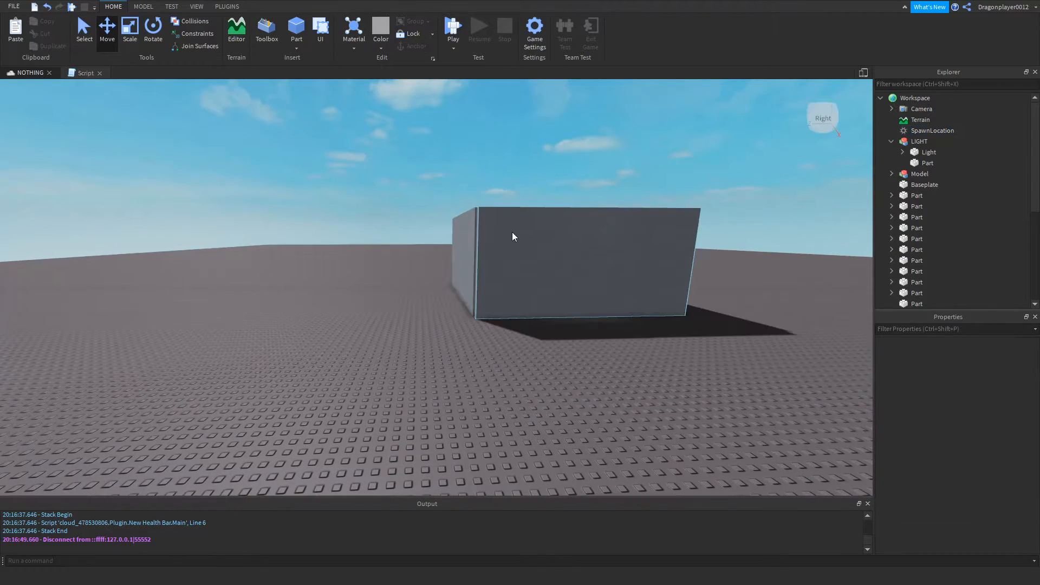
scroll(518, 233, "up", 8)
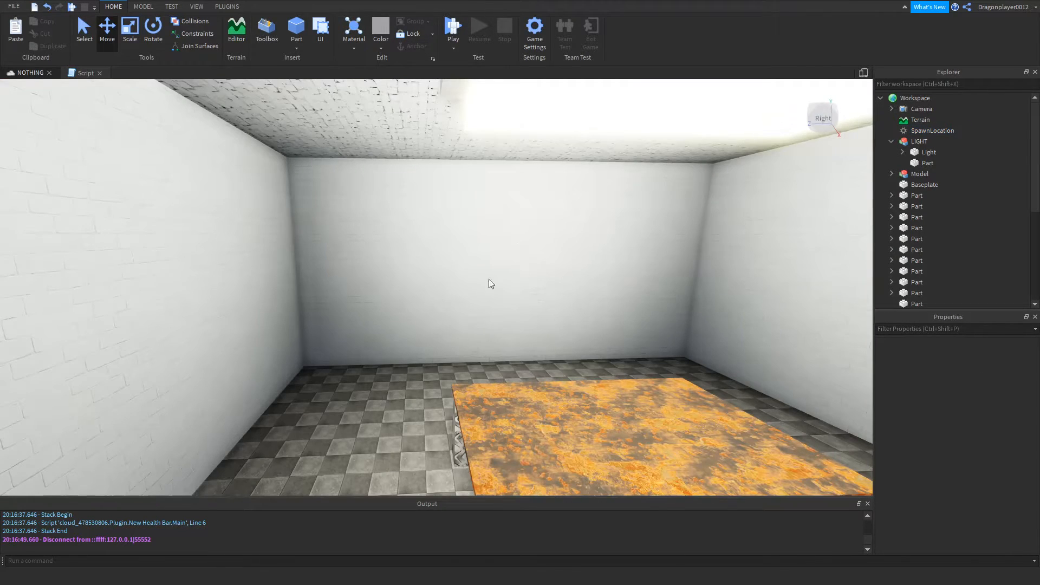
right_click_drag(424, 263, 421, 263)
scroll(421, 263, "down", 10)
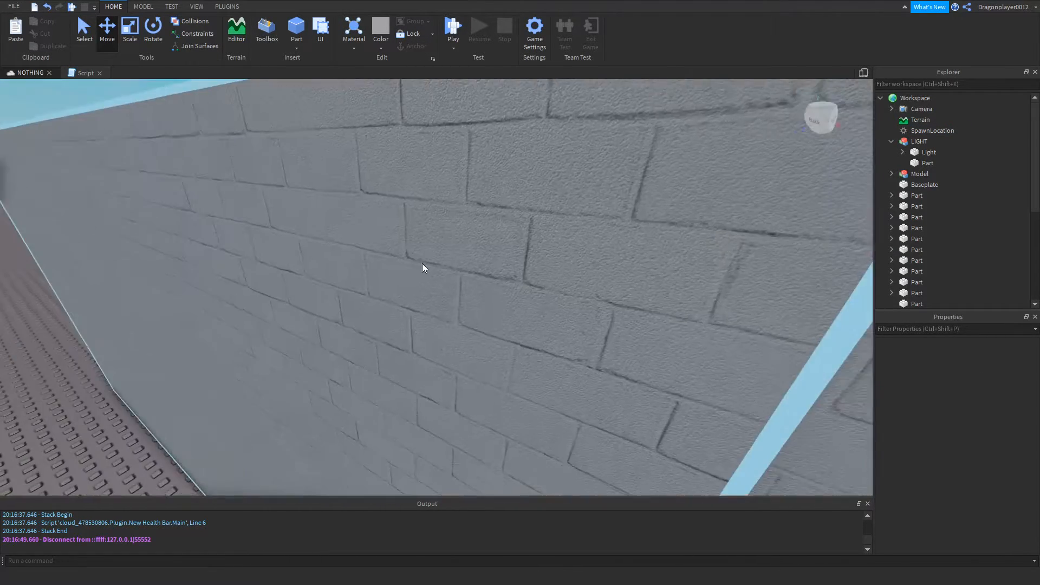
scroll(929, 163, "down", 5)
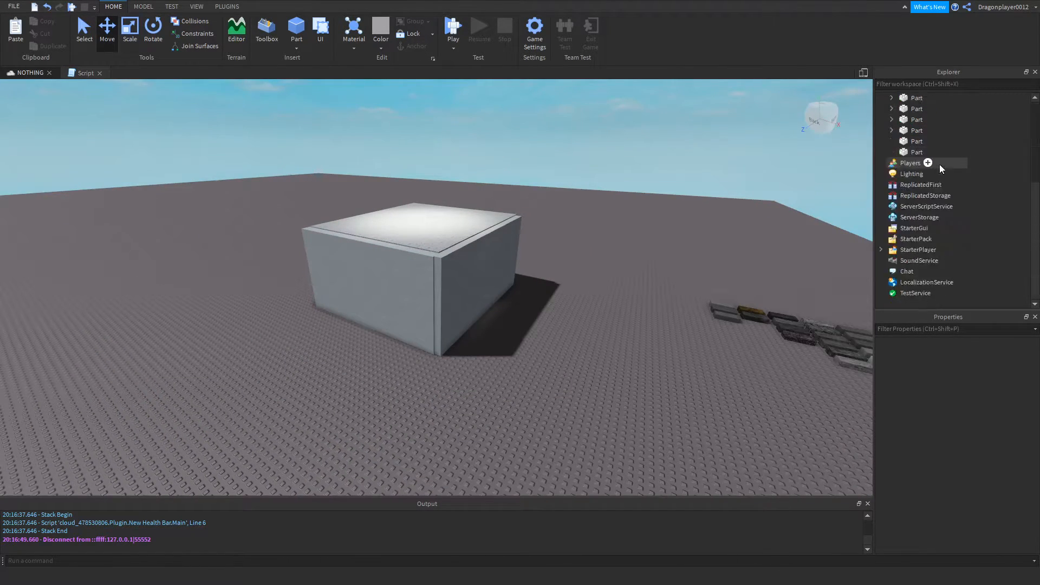
scroll(638, 168, "up", 5)
right_click_drag(638, 168, 648, 233)
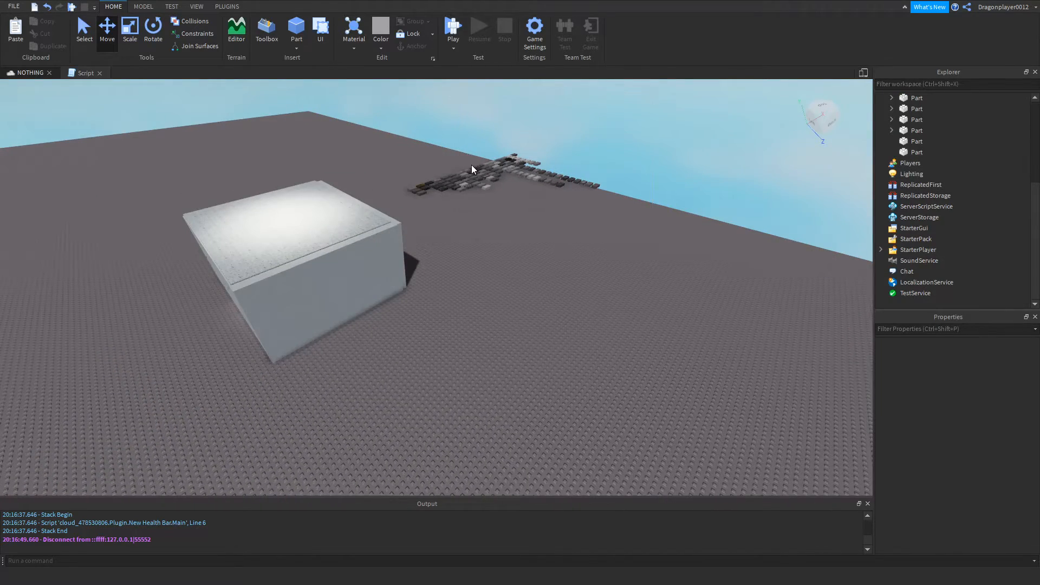
left_click_drag(443, 180, 569, 224)
scroll(487, 162, "up", 5)
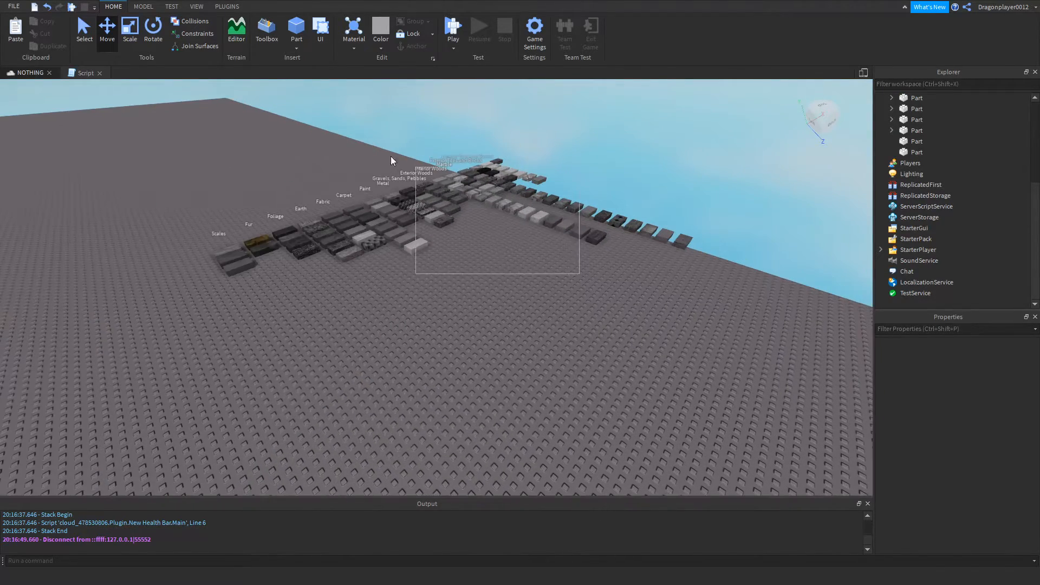
scroll(964, 226, "up", 5)
left_click(919, 152)
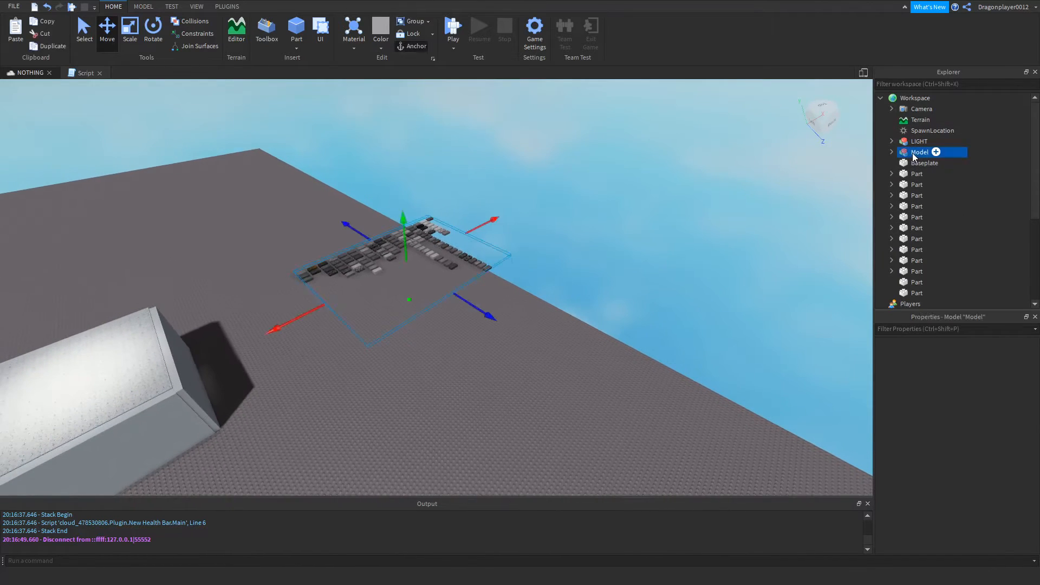
Add a Sky object and an Atmosphere object to the Lighting service.
scroll(952, 240, "down", 4)
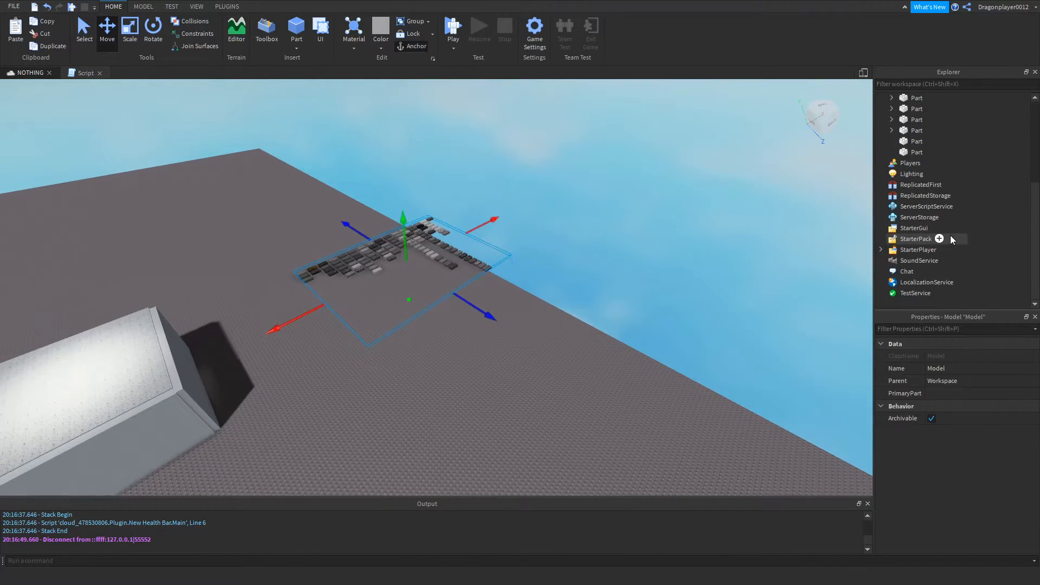
left_click(916, 174)
left_click(931, 173)
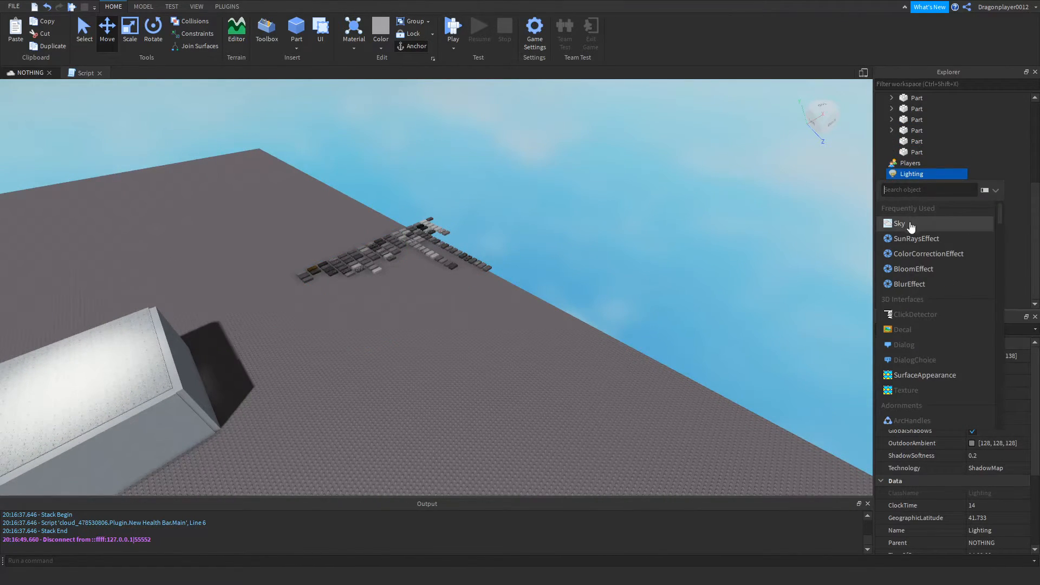
left_click(899, 223)
left_click(930, 174)
scroll(916, 271, "down", 6)
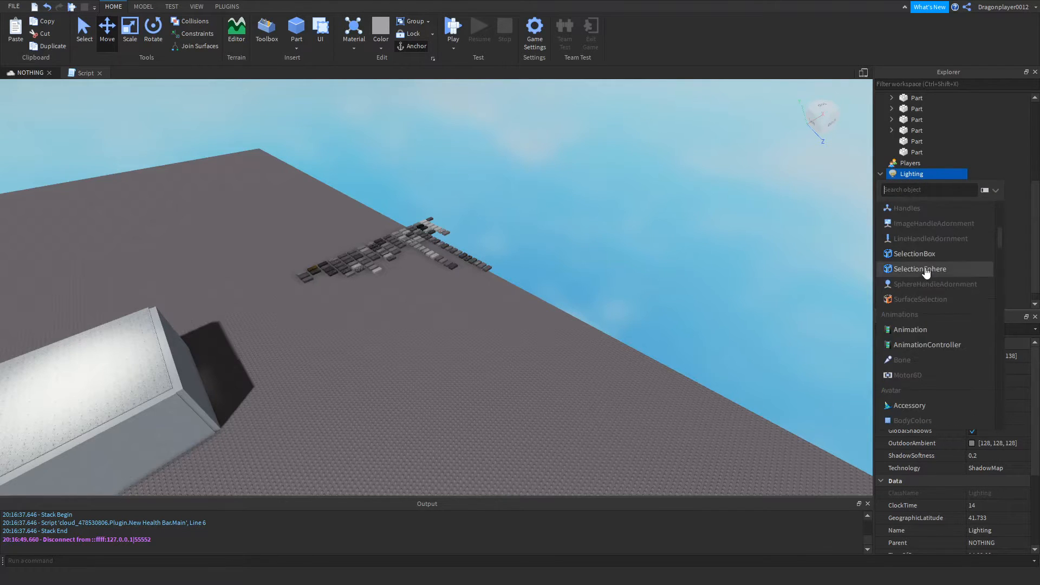
scroll(901, 303, "down", 10)
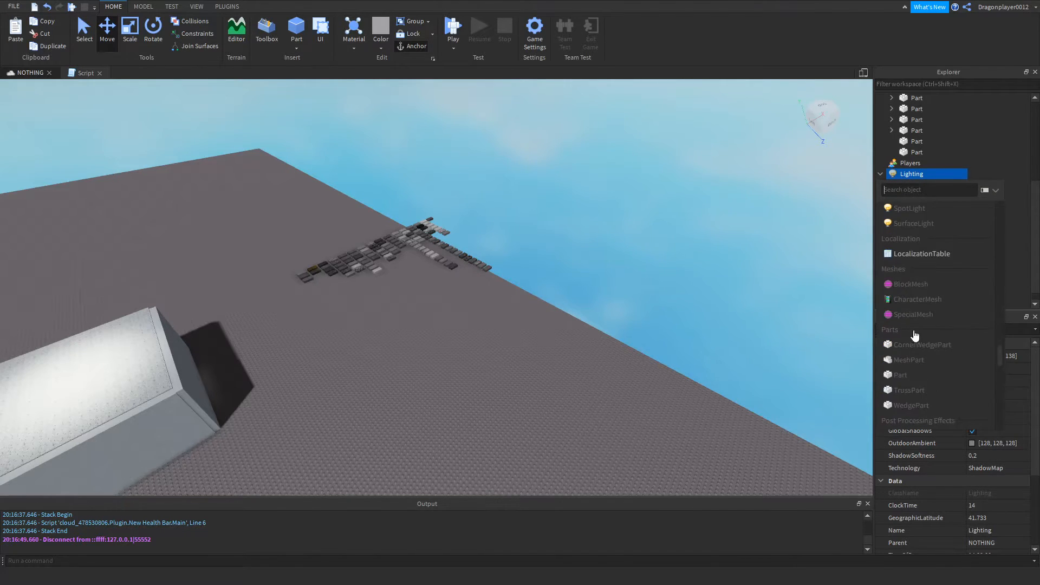
scroll(916, 320, "up", 5)
left_click(921, 237)
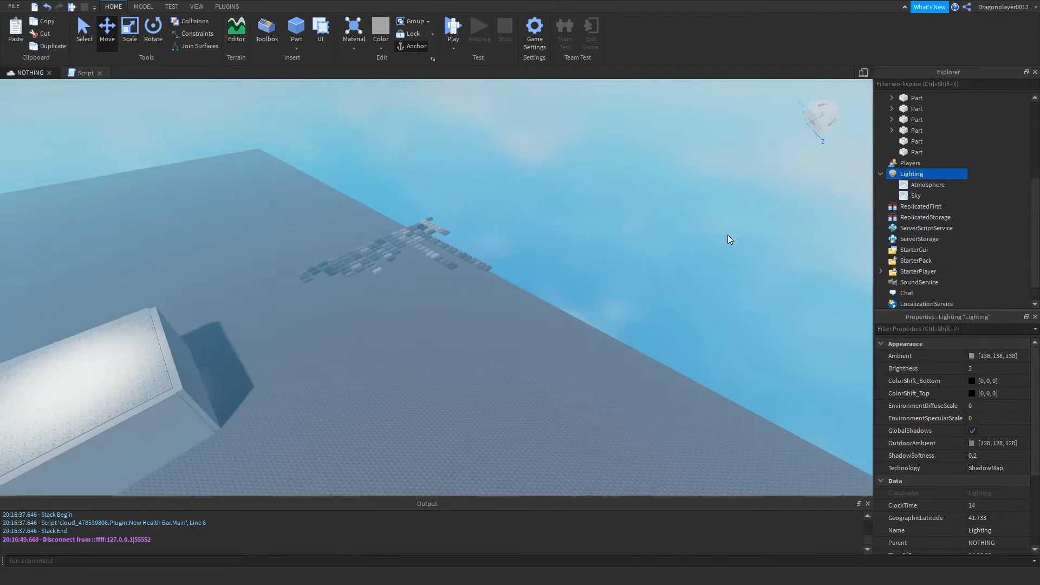
Select the Atmosphere object under Lighting and raise its density to 0.629.
right_click_drag(727, 238, 727, 238)
scroll(441, 249, "up", 3)
right_click_drag(441, 248, 442, 249)
left_click(442, 249)
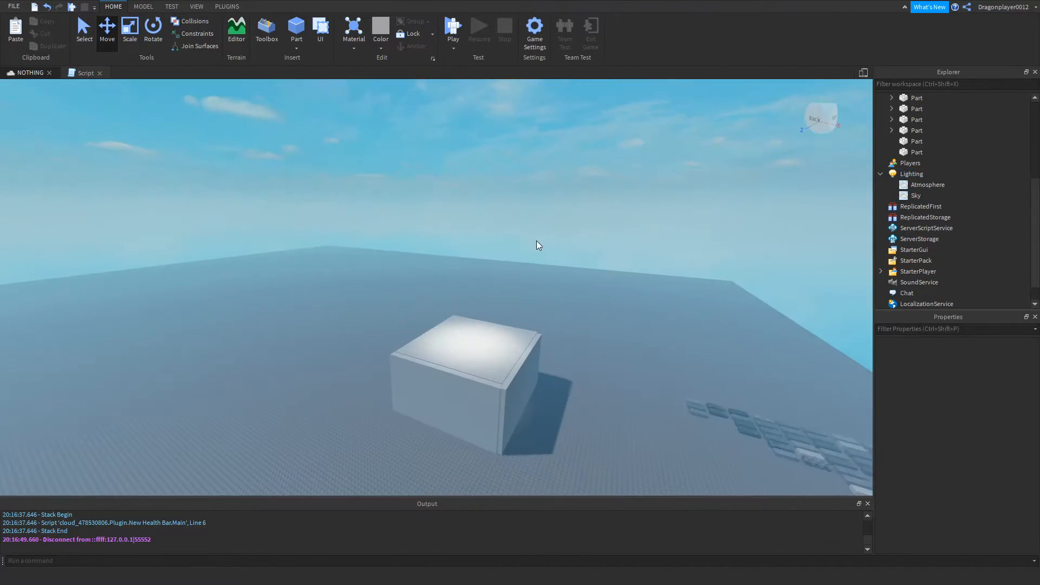
right_click_drag(536, 240, 632, 237)
left_click(945, 185)
left_click(967, 356)
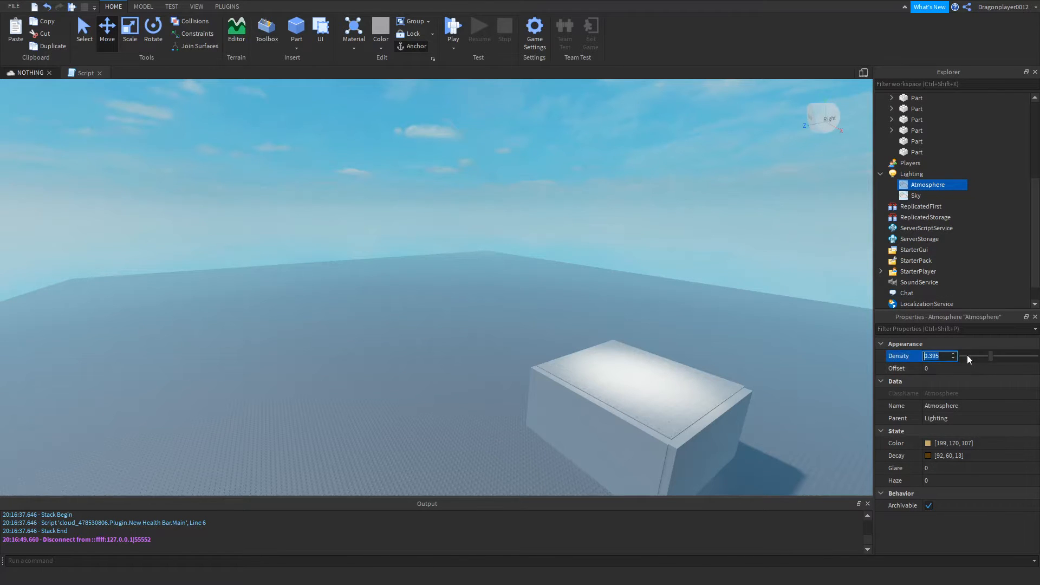
mouse_move(990, 356)
left_mouse_down()
mouse_move(1031, 359)
mouse_move(1003, 355)
left_mouse_up()
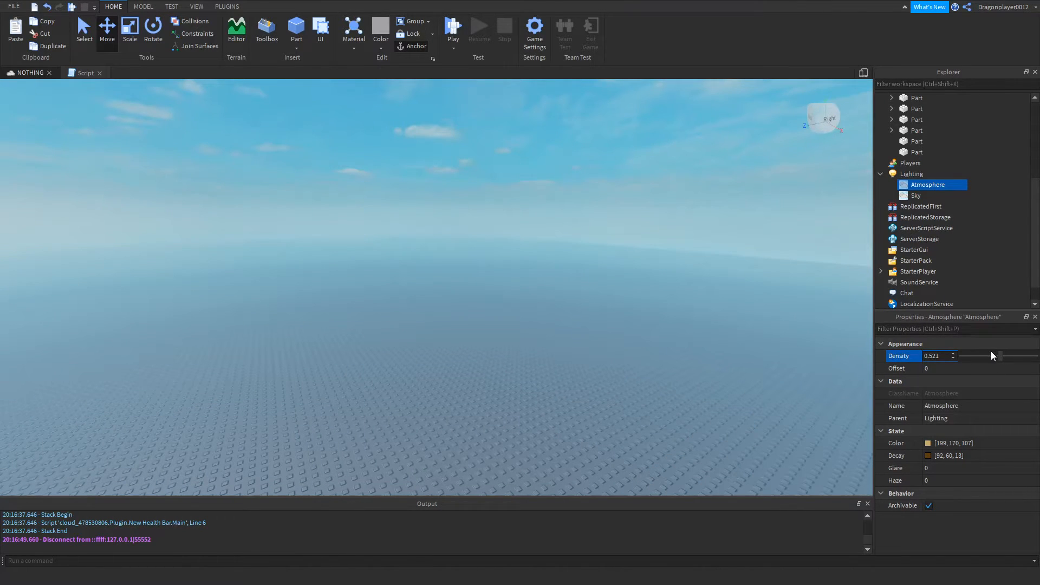
left_click_drag(1002, 355, 1009, 356)
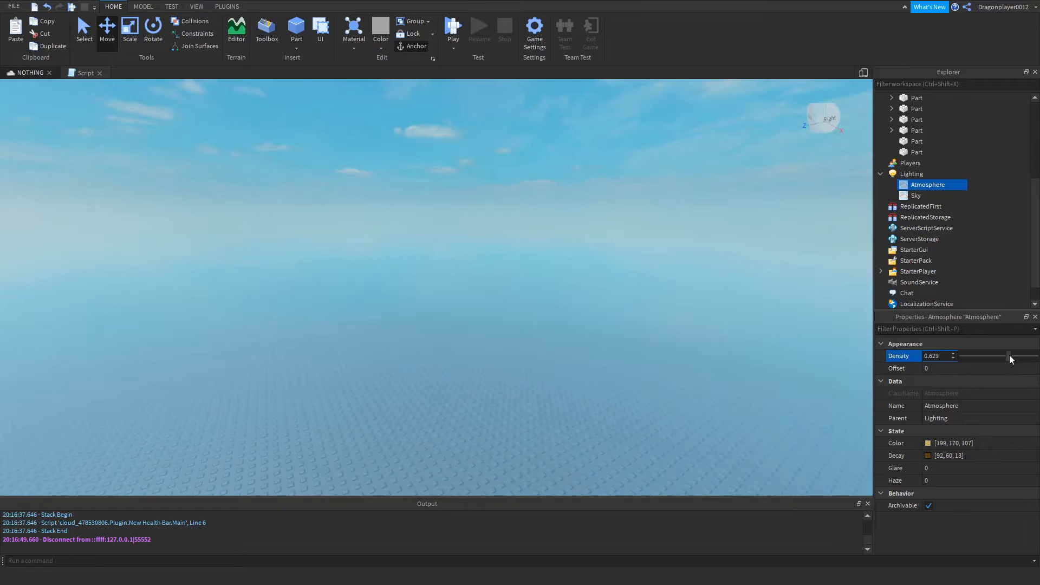
Set both the color and the decay of the Atmosphere to black [0, 0, 0].
left_click(928, 443)
left_click_drag(618, 260, 651, 317)
left_click(590, 388)
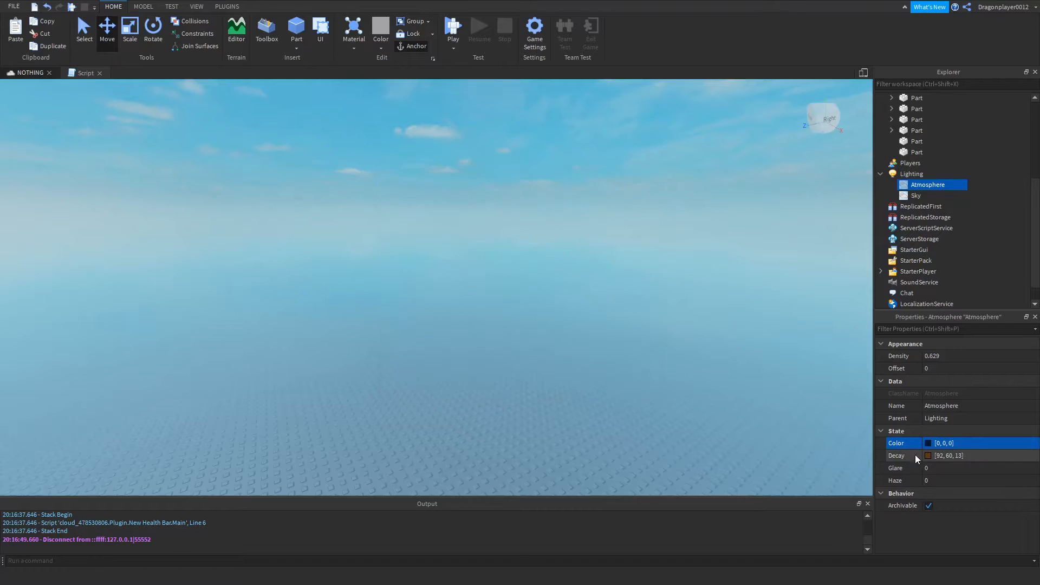
left_click(928, 455)
left_click_drag(652, 261, 651, 308)
left_click(591, 388)
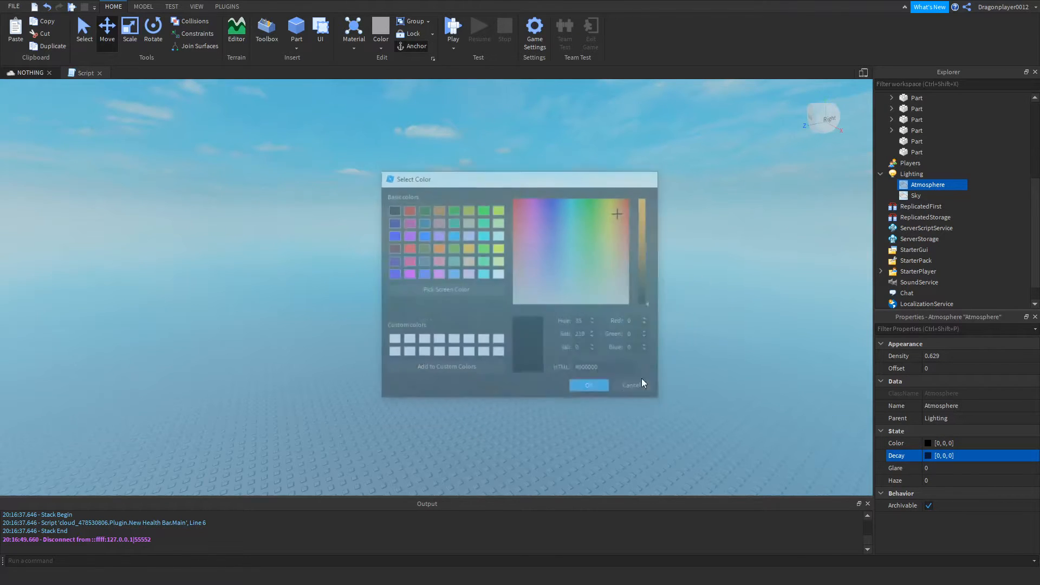
Set the Atmosphere's offset to 0.114, glare to 0.5 and haze to 2.57.
left_click(948, 368)
left_click_drag(964, 367, 970, 369)
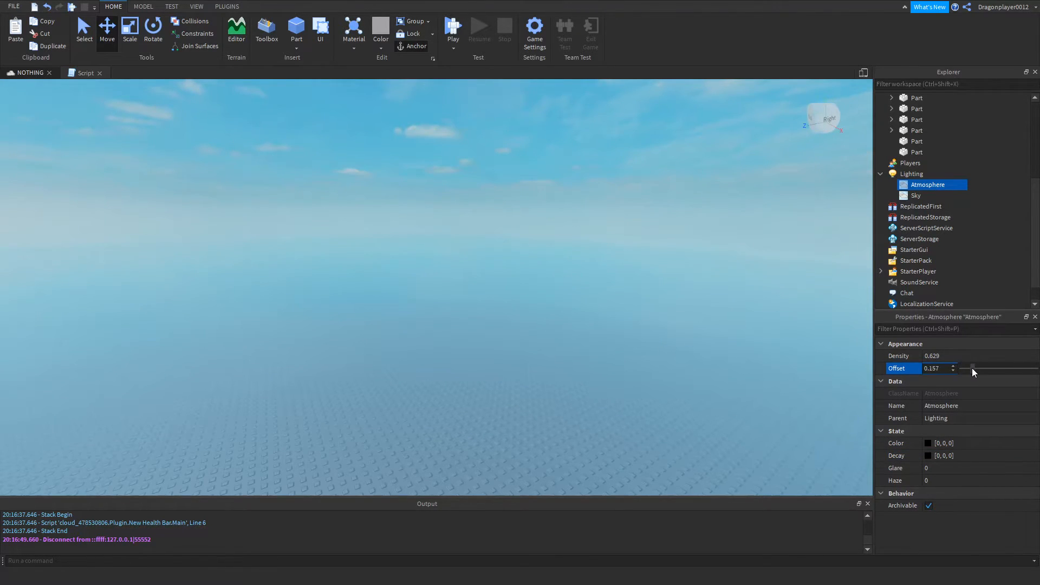
left_click(947, 469)
left_click_drag(963, 467, 977, 466)
right_click_drag(745, 343, 746, 405)
left_click(933, 480)
left_click_drag(964, 480, 980, 480)
Raise the Atmosphere's density to 1 while viewing the inside of the room.
right_click_drag(785, 379, 633, 333)
scroll(625, 365, "up", 5)
scroll(633, 333, "up", 2)
left_click(958, 357)
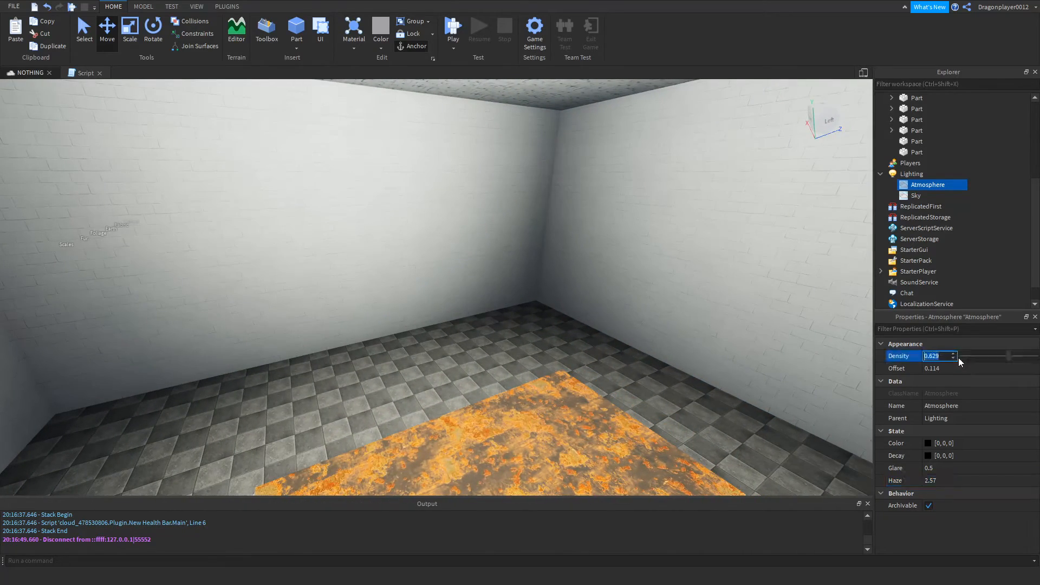
left_click_drag(1006, 356, 1033, 357)
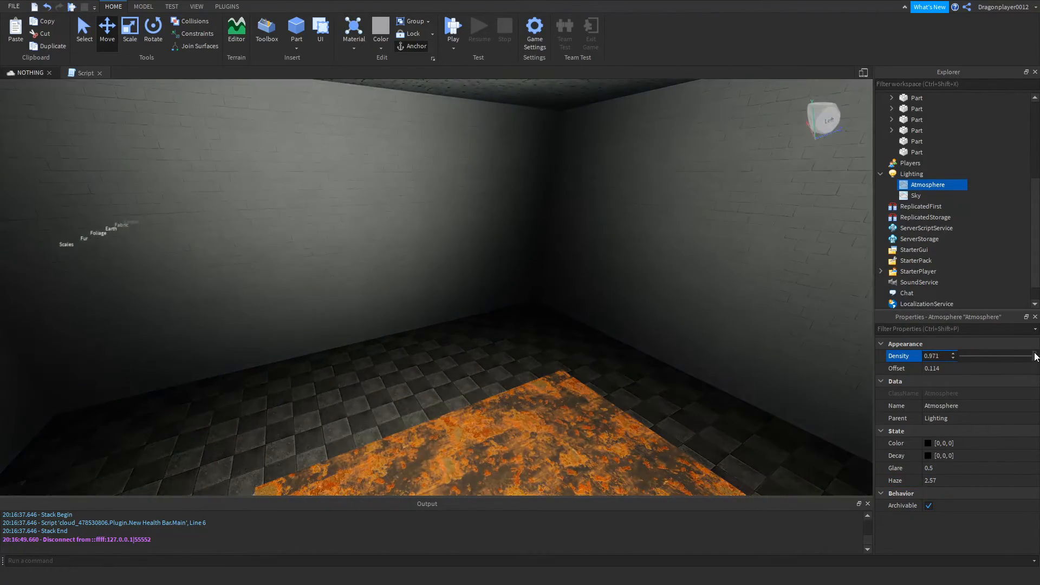
Increase the Atmosphere's haze to 9.43 and check the darkened sky around the sun.
scroll(592, 326, "up", 5)
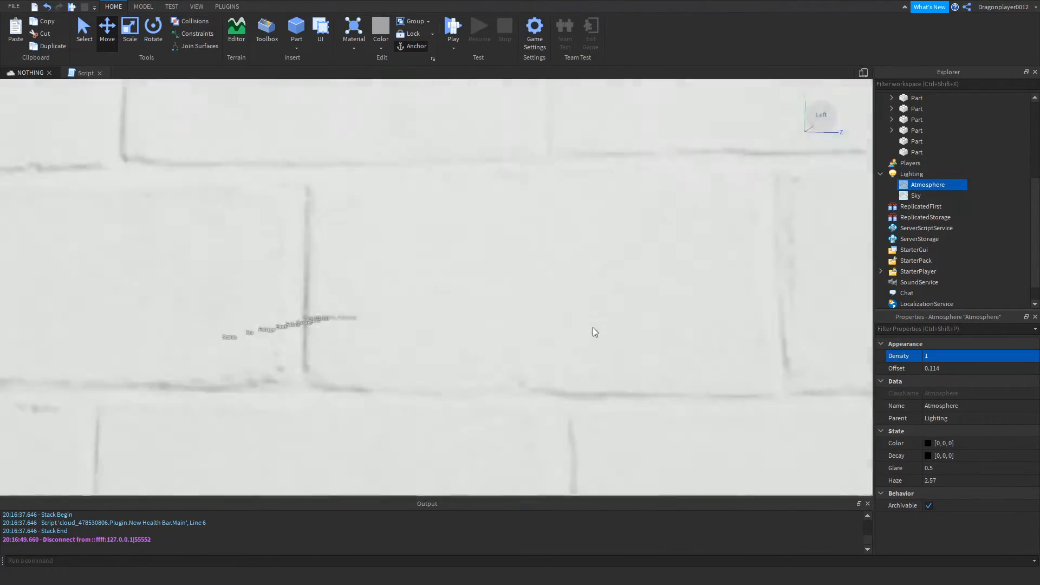
scroll(593, 328, "down", 3)
right_click_drag(603, 326, 592, 327)
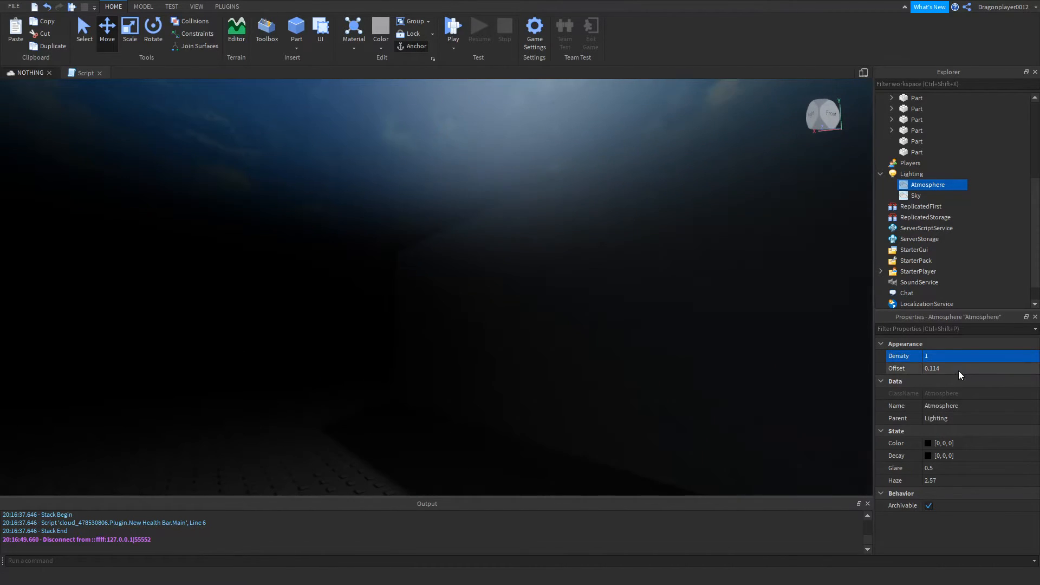
left_click(958, 369)
left_click(954, 467)
left_click(963, 479)
left_click_drag(981, 480, 1032, 480)
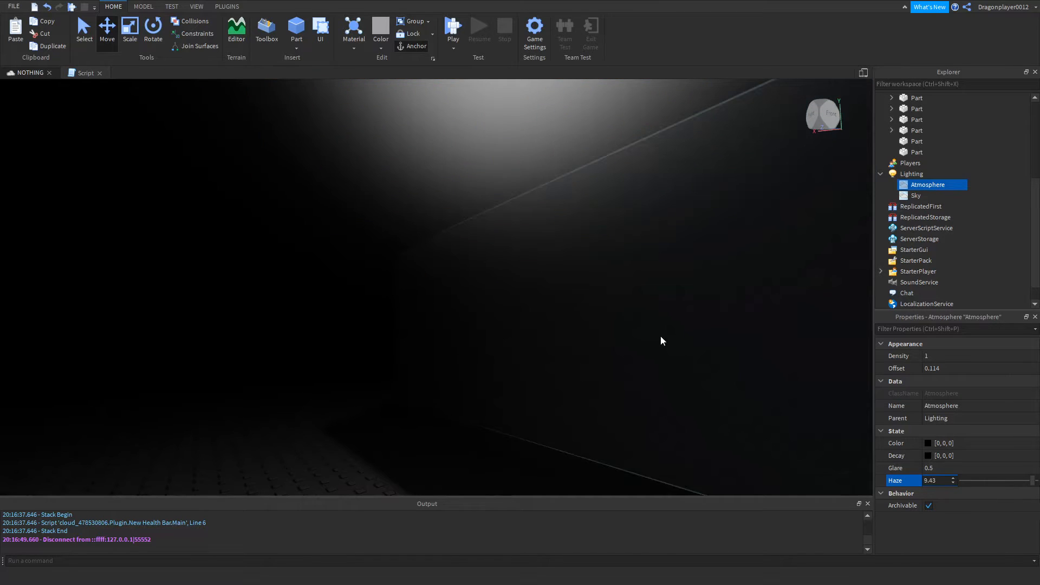
right_click_drag(695, 355, 655, 333)
Set the Lighting service's ClockTime to 0.6 for a night scene.
left_click(235, 8)
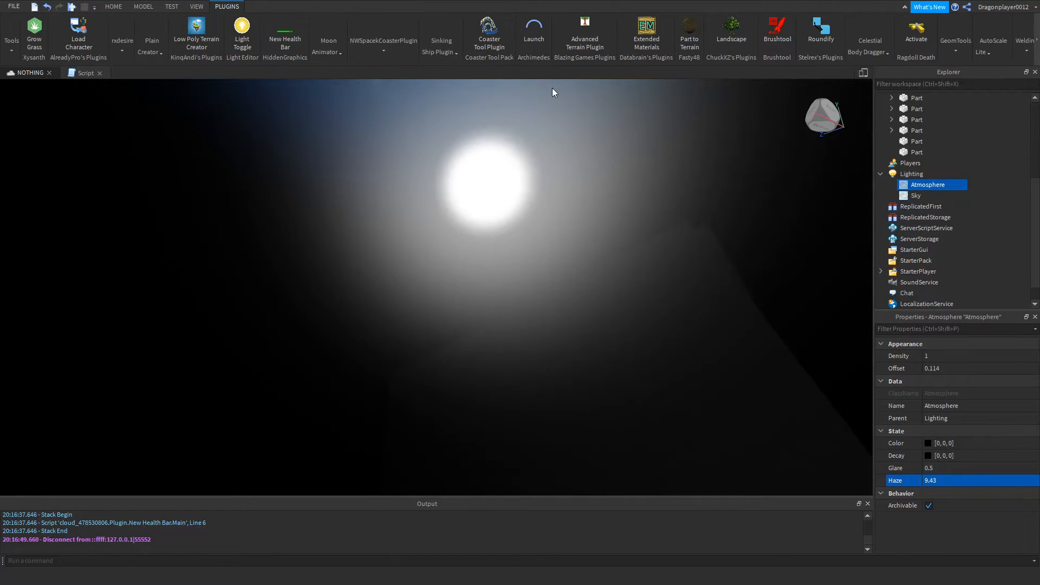
left_click(921, 174)
scroll(928, 442, "down", 2)
left_click(989, 447)
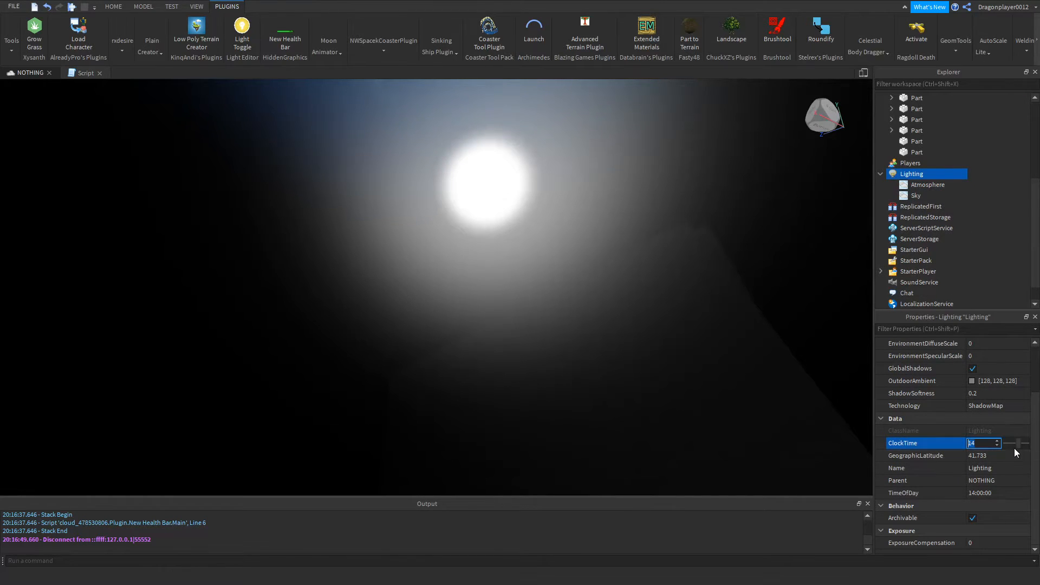
left_click_drag(1016, 441, 1003, 443)
scroll(611, 364, "up", 10)
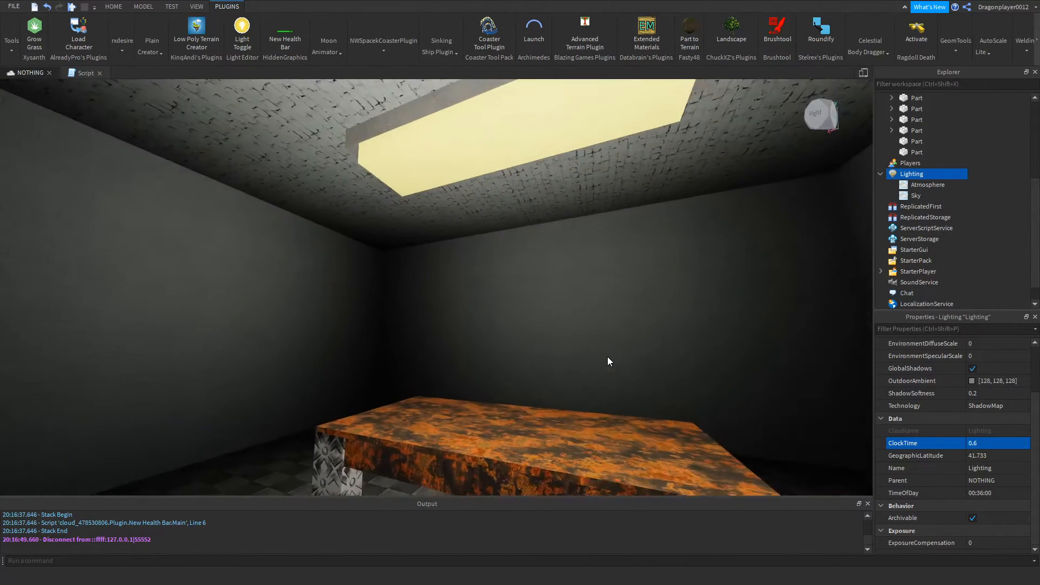
View the darkened room from the front, playtest it with the character, and stop the test.
scroll(607, 356, "down", 5)
right_click_drag(607, 358, 589, 295)
key("a")
left_click(113, 6)
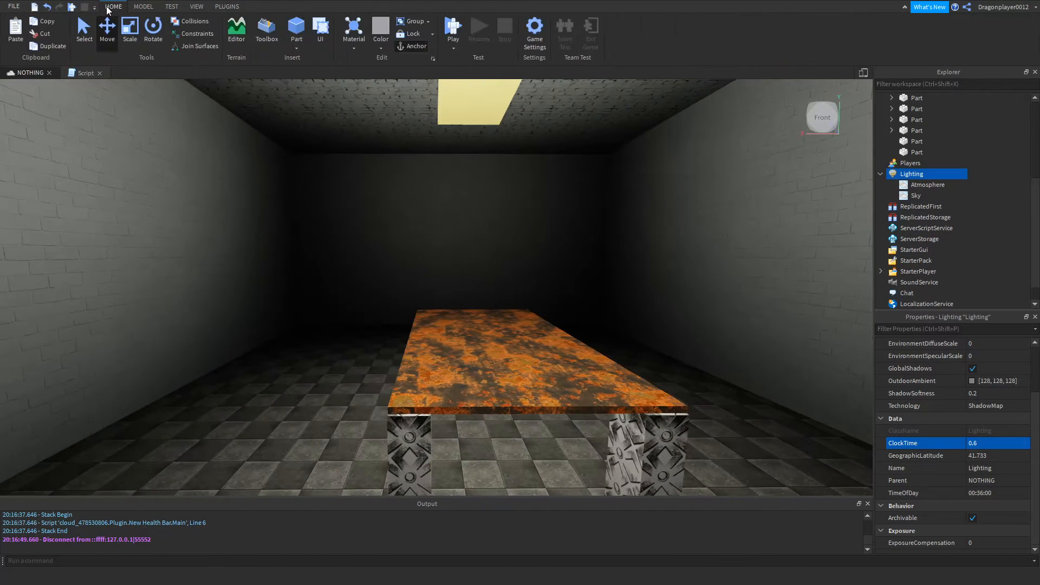
left_click(457, 34)
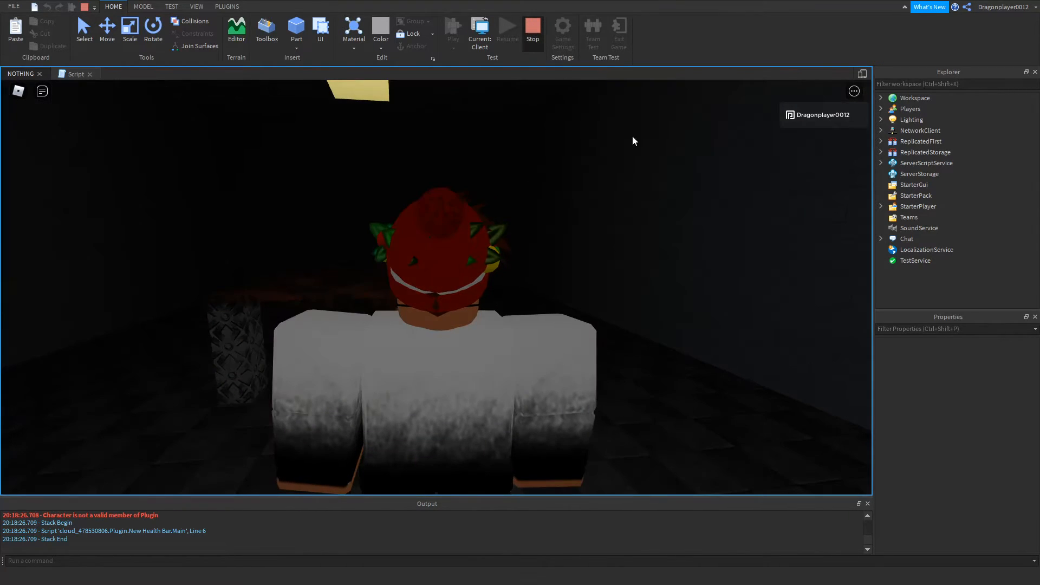
key("shift+F5")
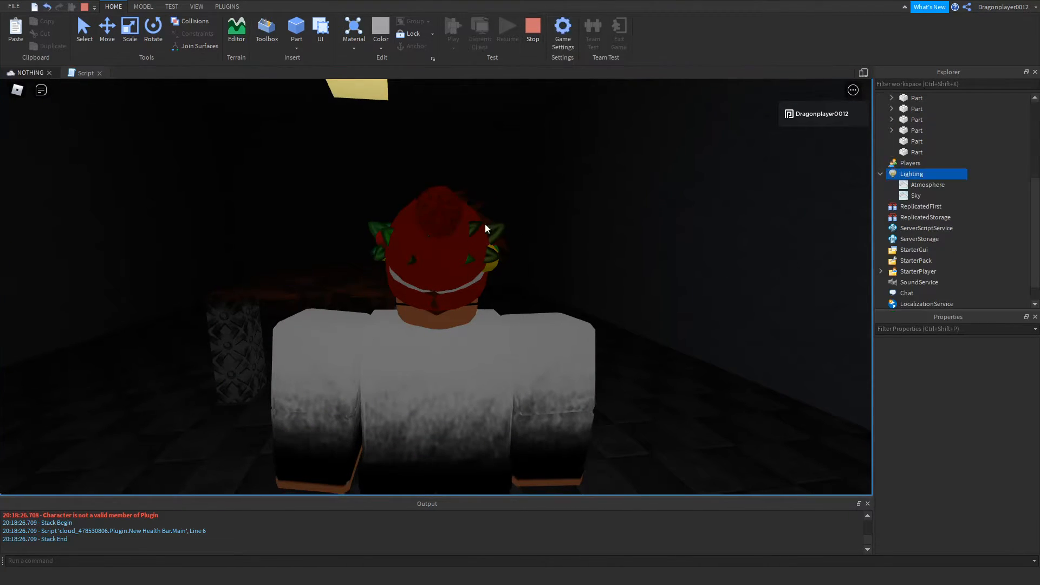
Add a ColorCorrectionEffect to the Lighting service.
right_click_drag(620, 264, 639, 270)
left_click(931, 173)
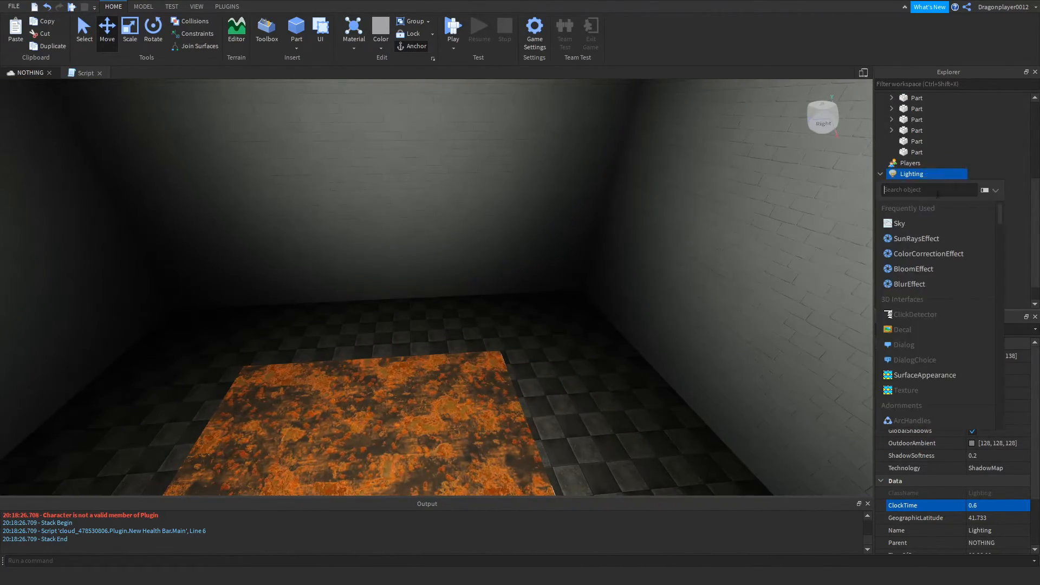
left_click(929, 254)
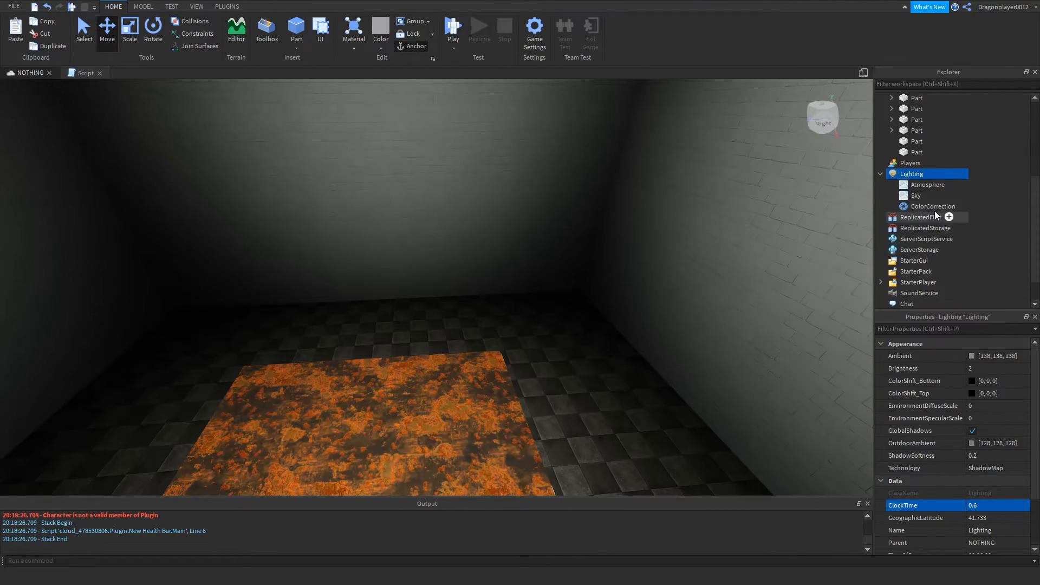
Set the ColorCorrection effect's brightness to -0.05 and its contrast to 0.07.
left_click(966, 406)
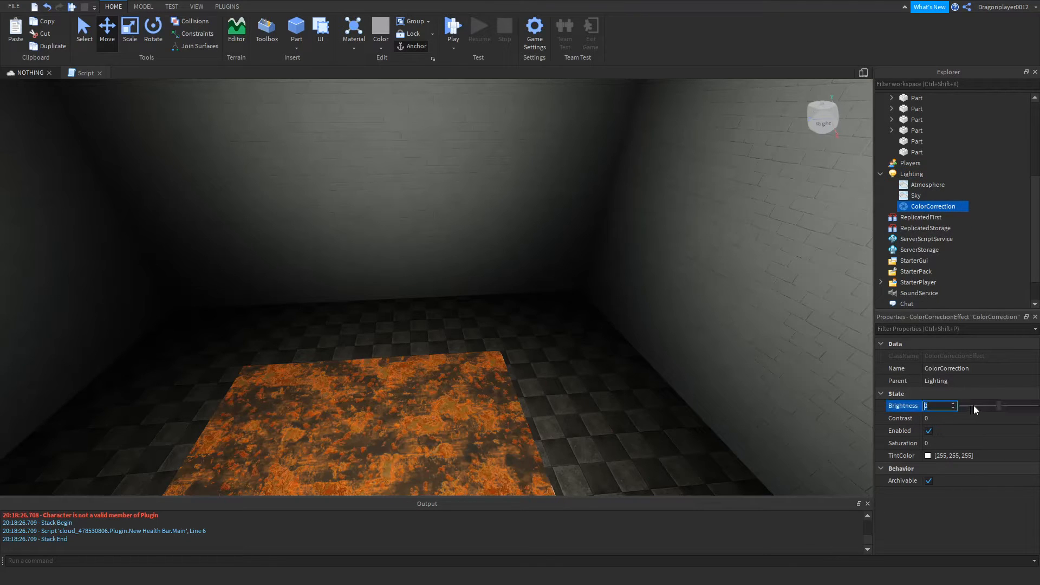
left_click_drag(998, 406, 996, 407)
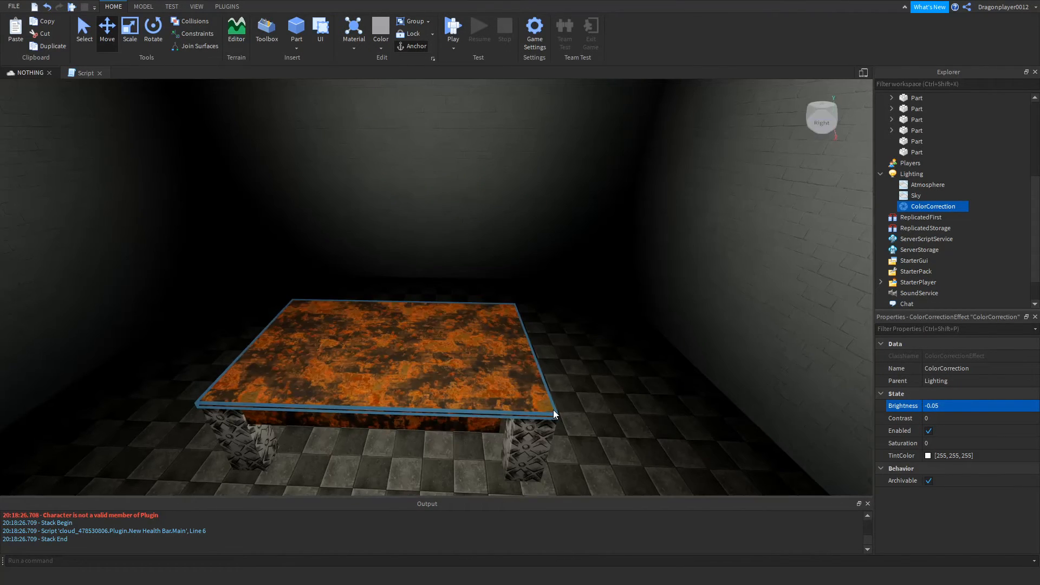
left_click(983, 417)
left_click_drag(997, 418, 1004, 417)
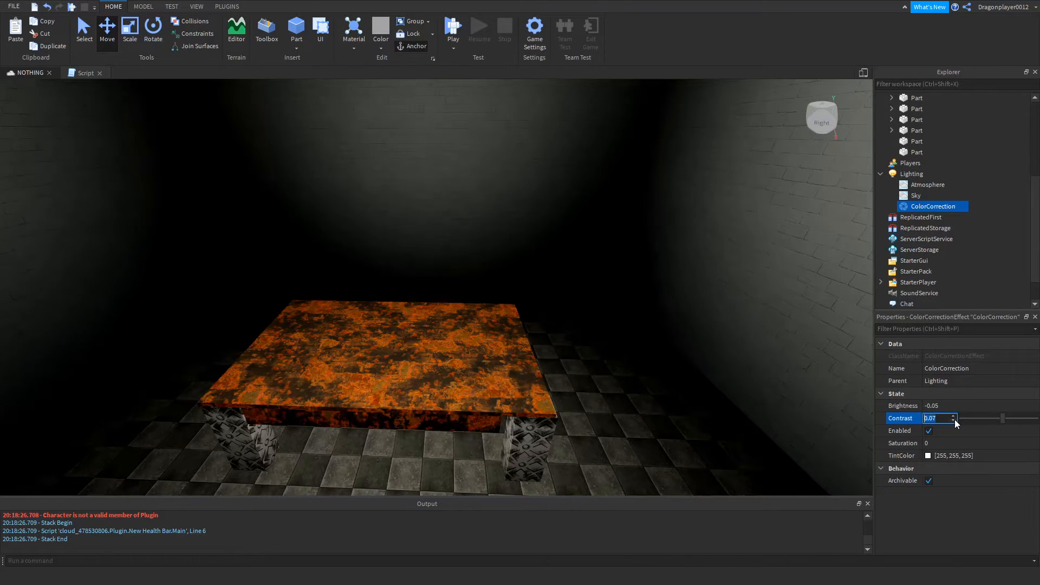
Set the ColorCorrection effect's contrast to 0.05 and lower its saturation to about -0.1.
left_click(996, 444)
left_click_drag(997, 443, 1006, 444)
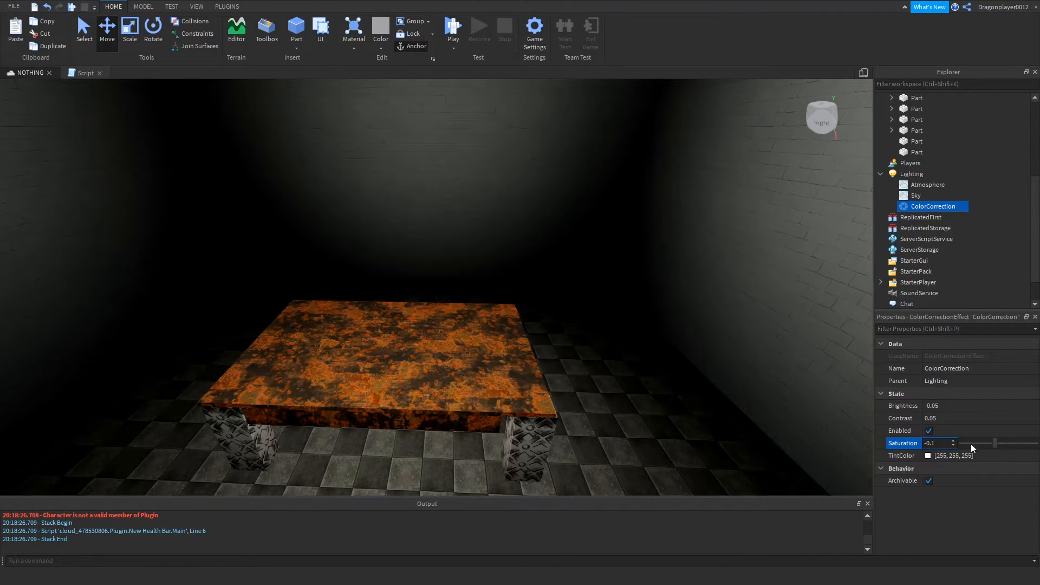
left_click(953, 442)
right_click_drag(546, 323, 582, 283)
left_click(545, 321)
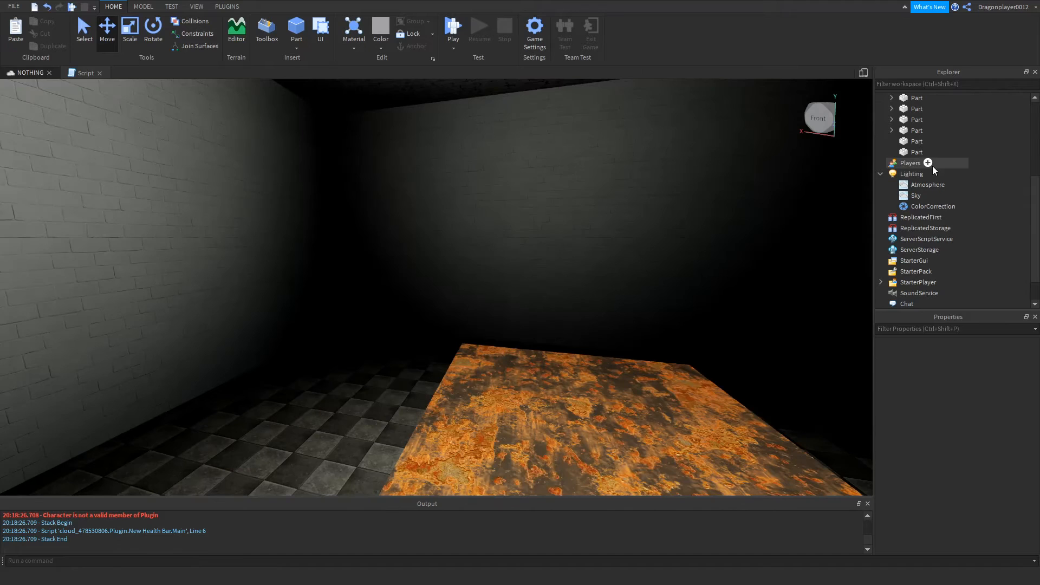
Set the Lighting service's Ambient color to black [0, 0, 0].
left_click(920, 174)
scroll(981, 379, "down", 3)
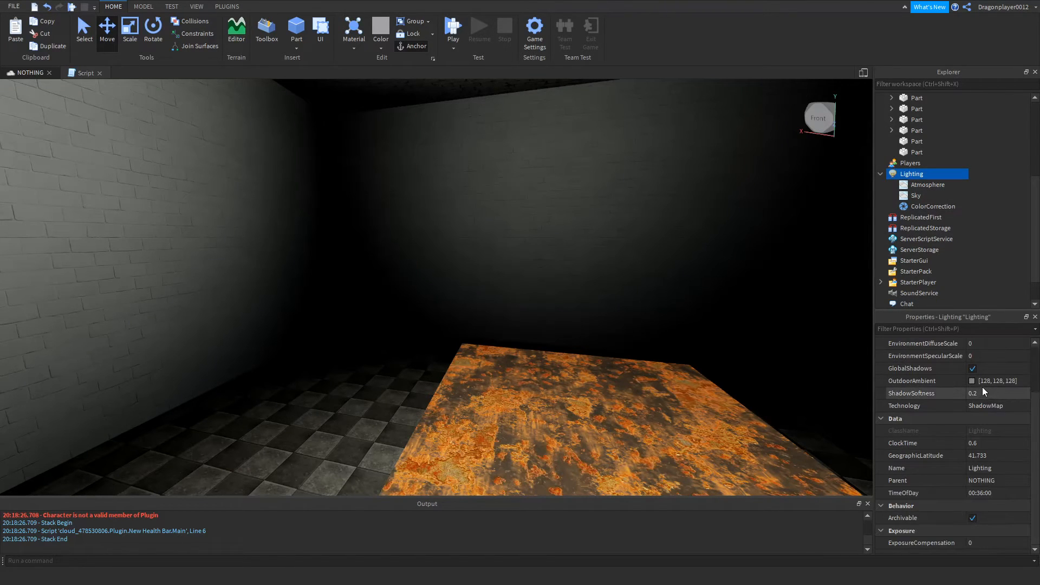
scroll(983, 388, "up", 2)
left_click(973, 356)
left_click_drag(651, 253, 646, 306)
left_click(601, 382)
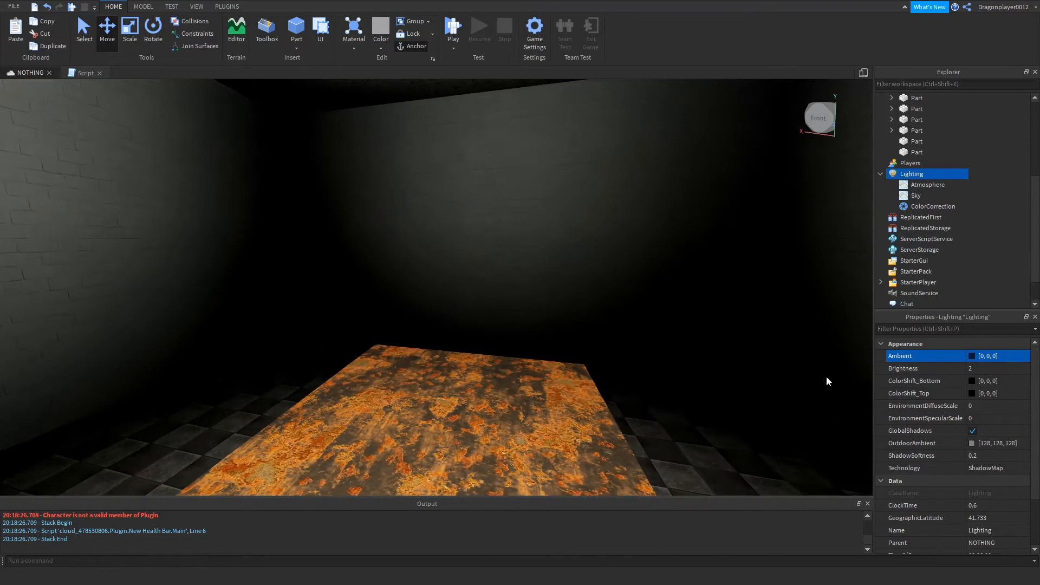
Adjust the Lighting service's Brightness to 2.86 while checking the effect on the room.
left_click(981, 369)
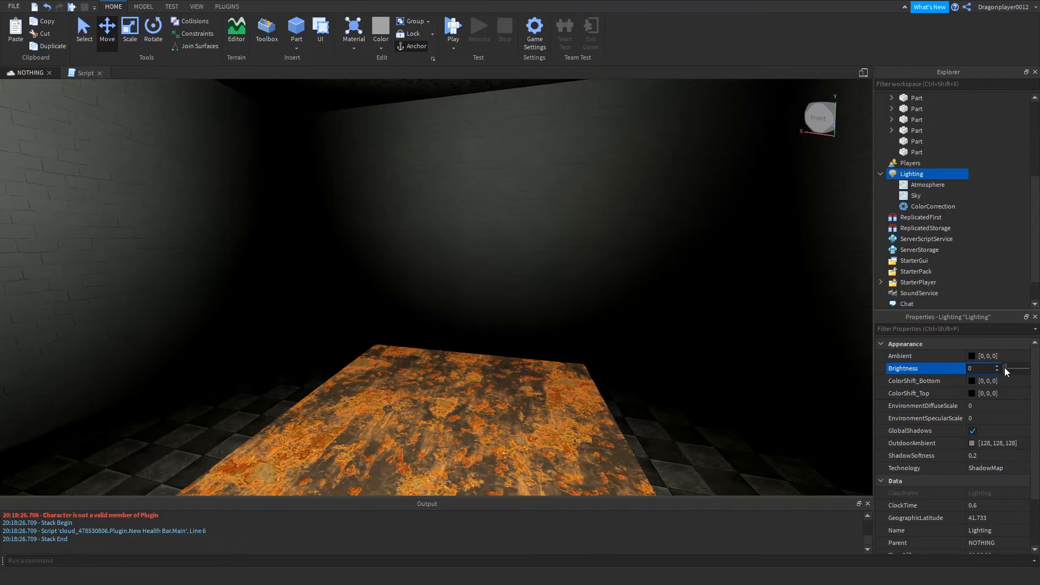
key("a")
right_click_drag(711, 356, 710, 354)
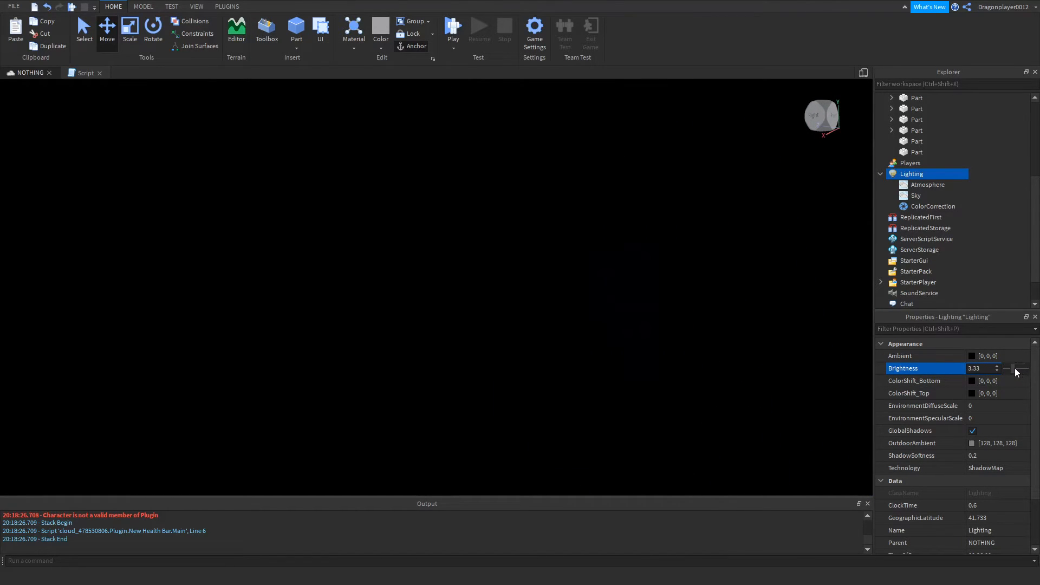
key("w")
right_click_drag(653, 356, 653, 356)
key("d")
key("a")
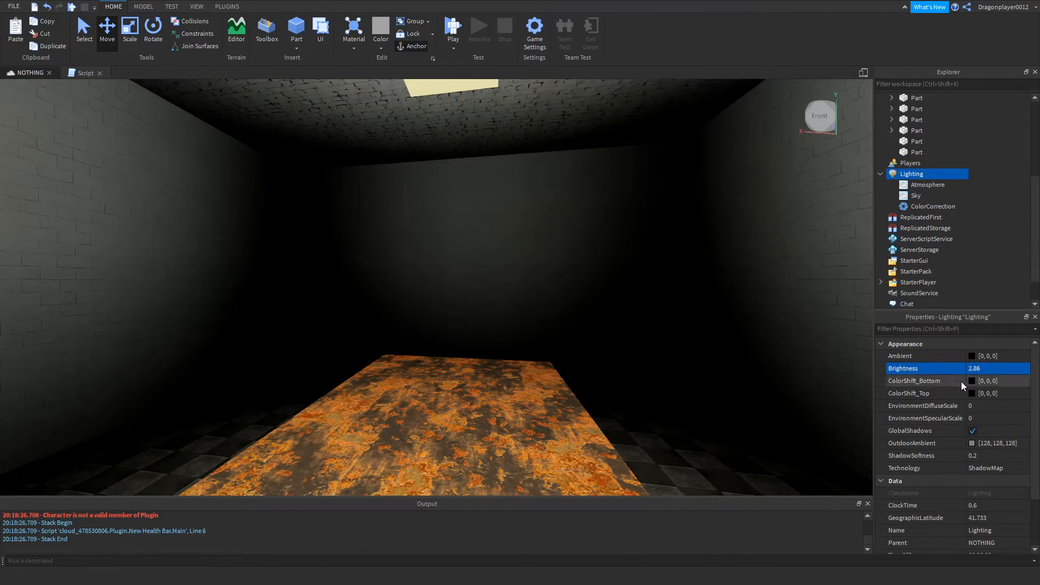
Set the Lighting service's EnvironmentDiffuseScale to 0.071.
scroll(975, 382, "down", 2)
scroll(974, 388, "up", 2)
left_click(1002, 407)
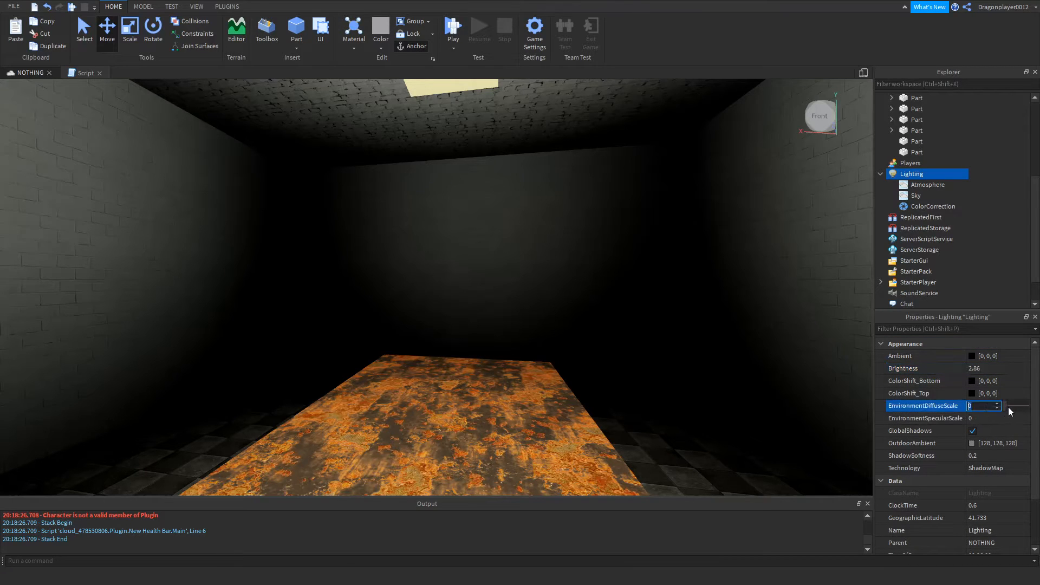
left_click_drag(1010, 406, 1007, 406)
scroll(1007, 407, "down", 1)
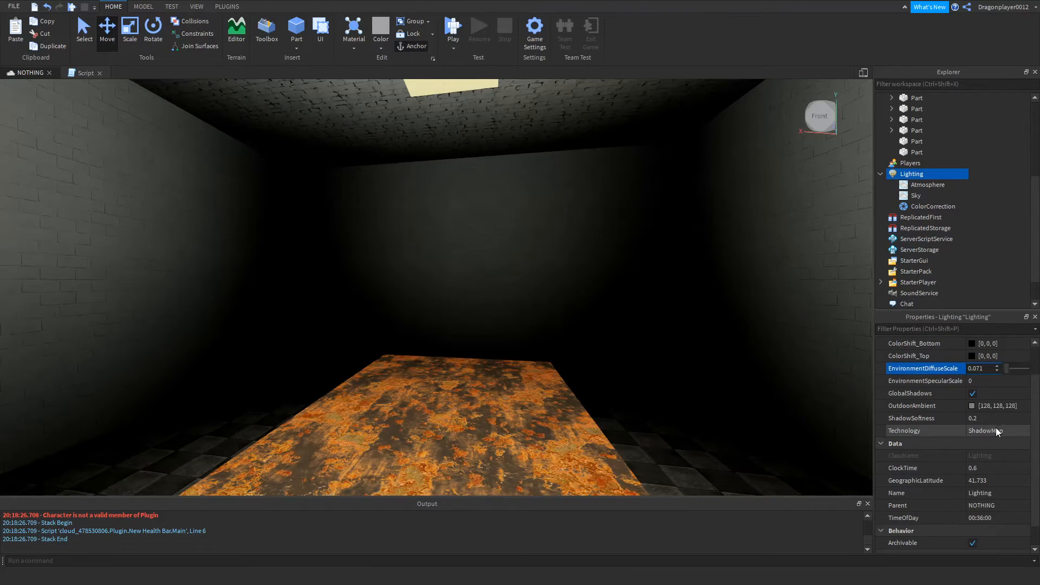
Set the Lighting service's OutdoorAmbient to dark teal [40, 77, 74] and its ShadowSoftness to 0.12.
left_click(973, 408)
mouse_move(655, 265)
left_mouse_down()
mouse_move(644, 295)
mouse_move(645, 271)
left_mouse_up()
left_click_drag(558, 271, 574, 255)
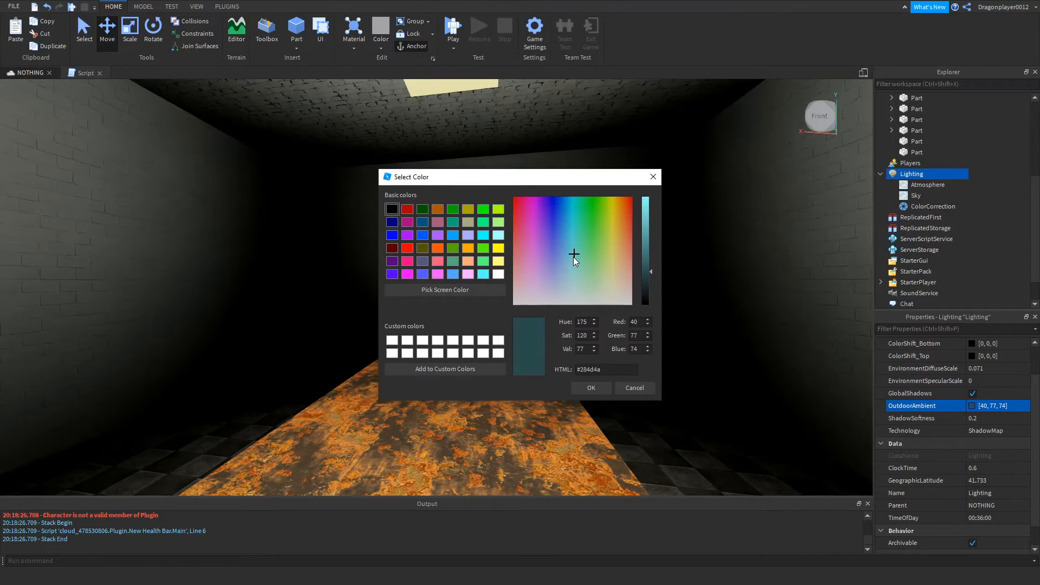
left_click(593, 386)
scroll(966, 459, "down", 1)
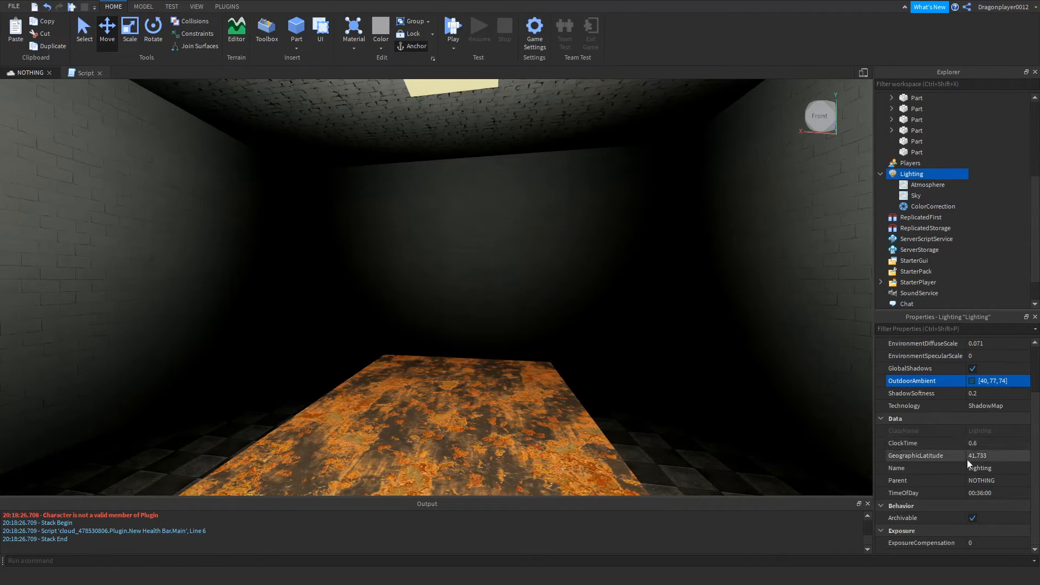
left_click(984, 394)
type("0.12")
Try the Compatibility, Future, ShadowMap and Voxel lighting technologies on the room, finishing with Compatibility.
left_click(993, 407)
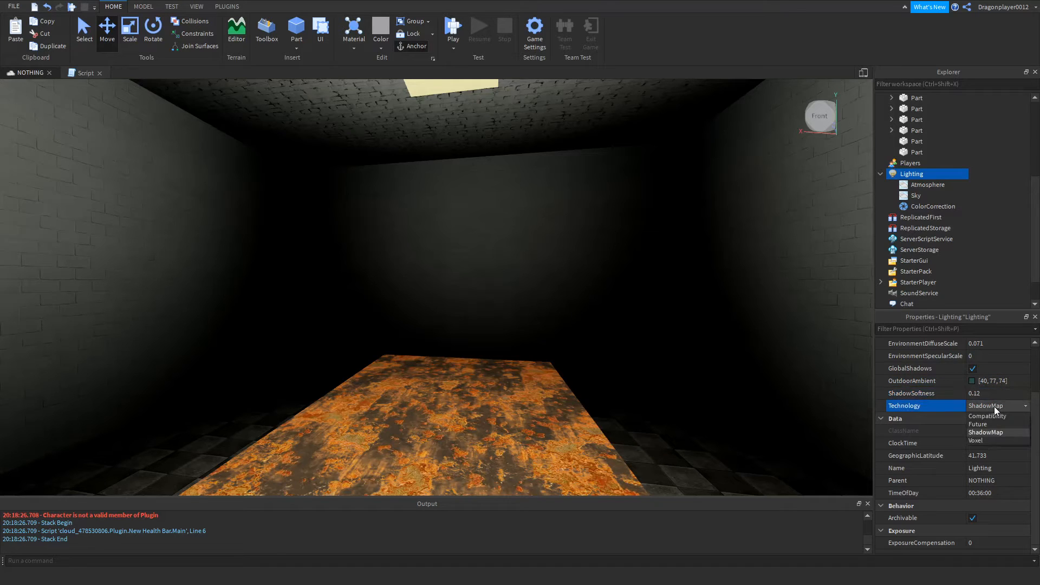
left_click(992, 416)
left_click(990, 404)
left_click(990, 422)
left_click(993, 417)
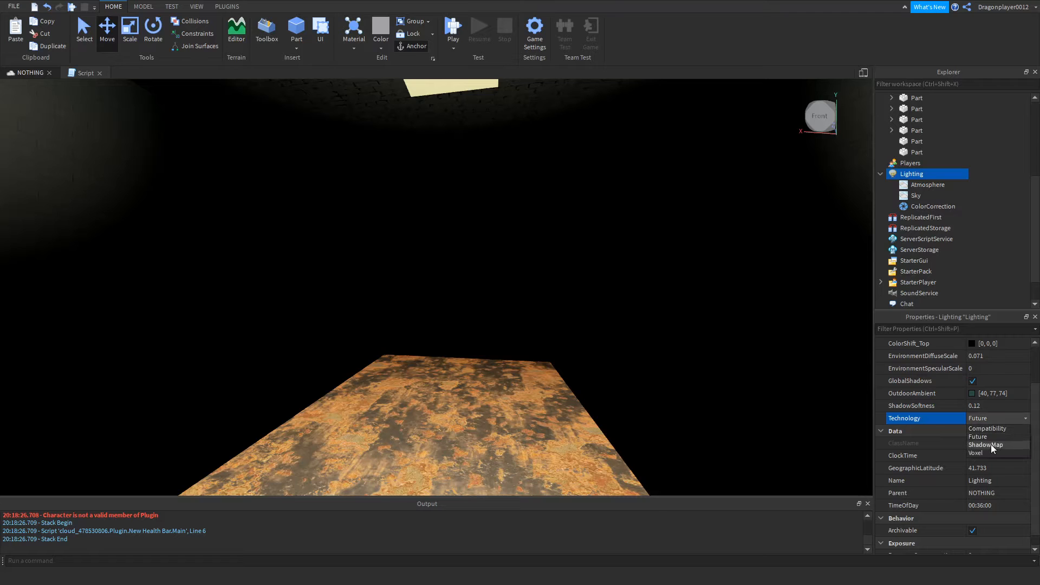
left_click(987, 445)
left_click(988, 415)
left_click(987, 451)
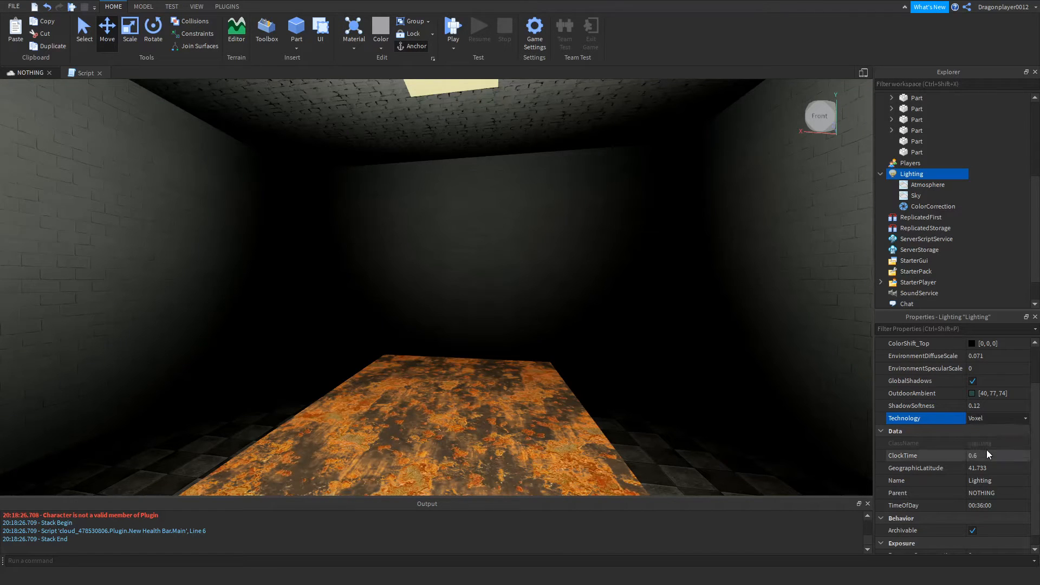
left_click(990, 406)
left_click(990, 416)
right_click_drag(685, 378, 685, 382)
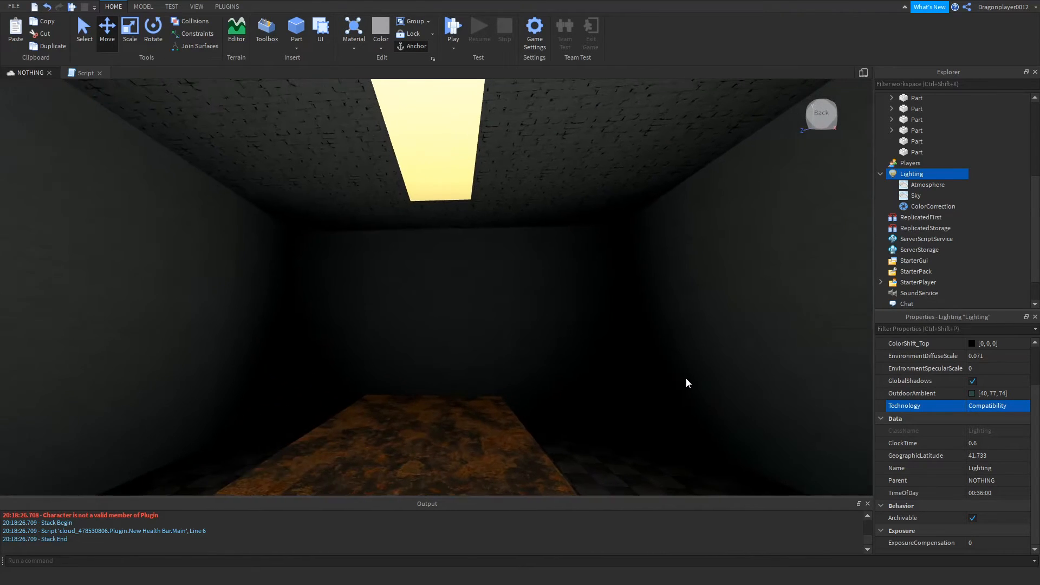
Set the Lighting service's Technology back to ShadowMap after comparing it with Compatibility.
left_click(993, 407)
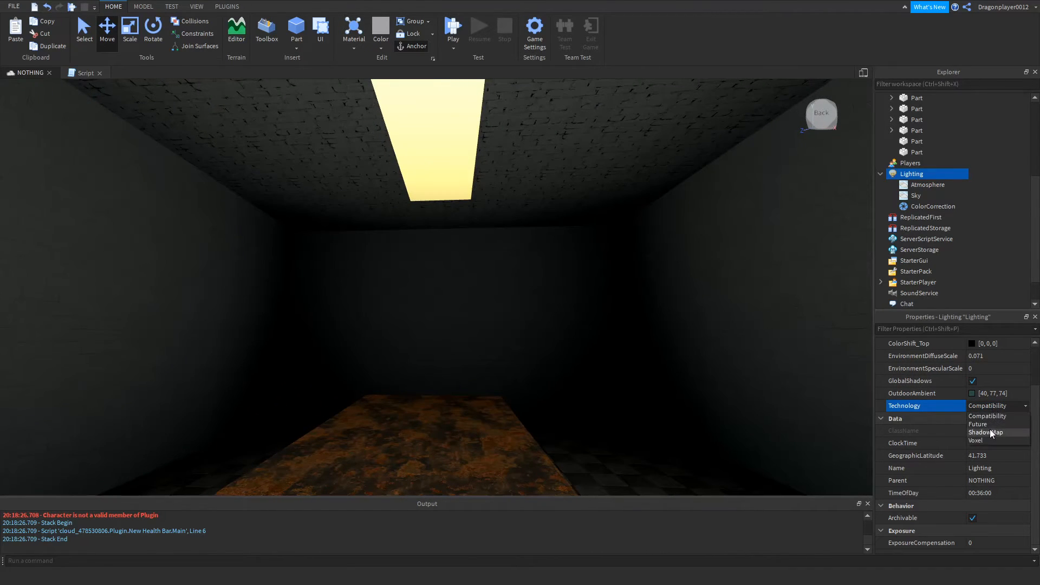
left_click(987, 432)
left_click(996, 417)
left_click(990, 425)
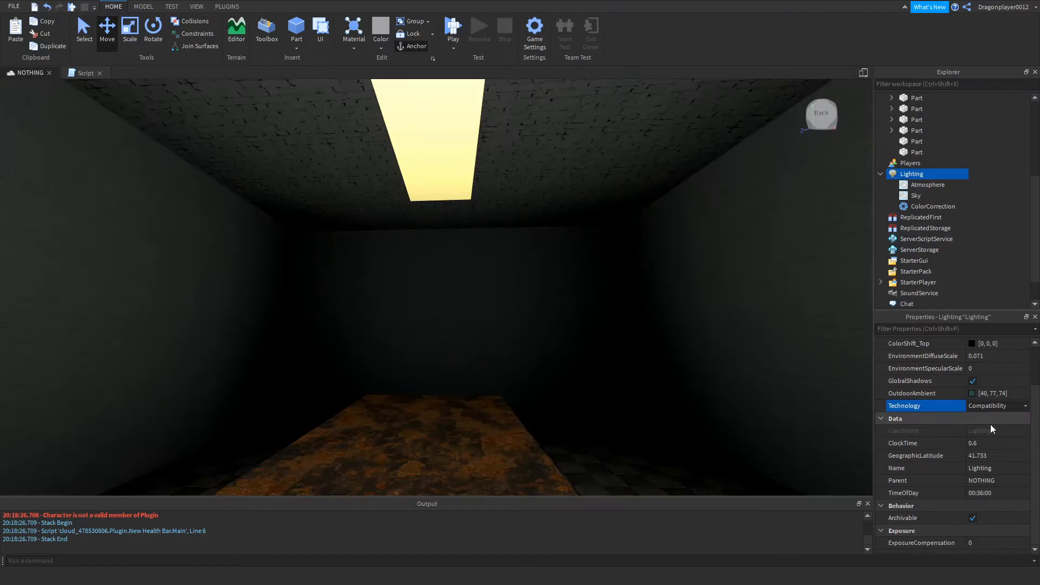
left_click(993, 411)
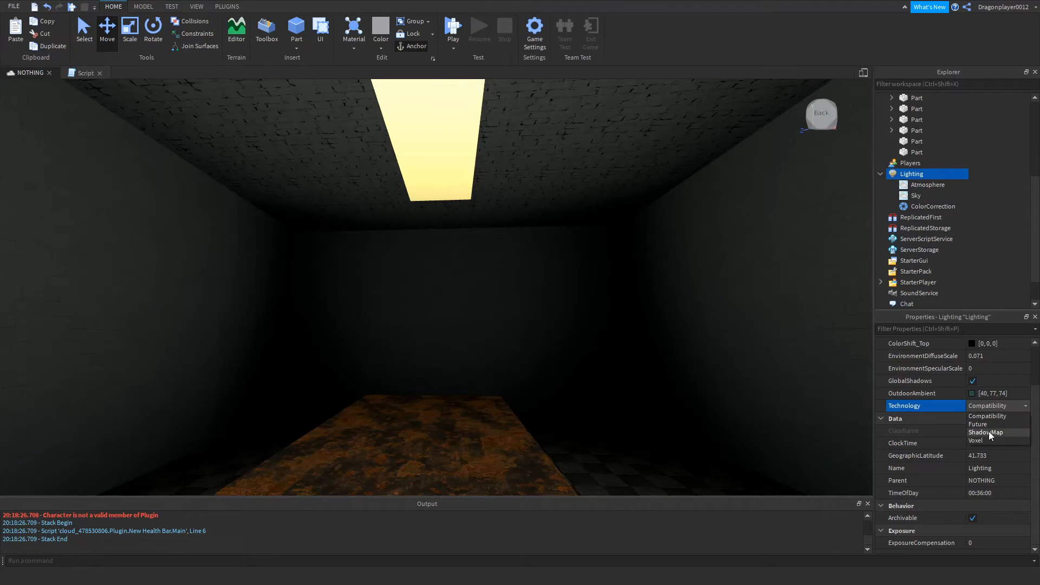
left_click(989, 431)
Try an ExposureCompensation of 0.71 on the Lighting service and return it to 0.
scroll(921, 429, "down", 1)
left_click(983, 542)
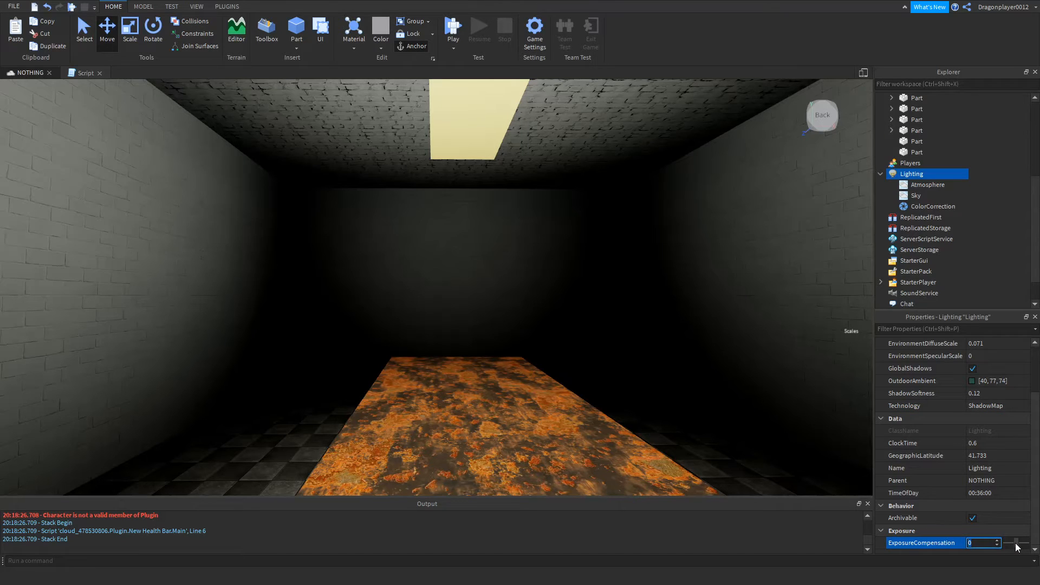
mouse_move(1018, 541)
left_mouse_down()
mouse_move(1008, 542)
mouse_move(1033, 545)
mouse_move(1017, 543)
left_mouse_up()
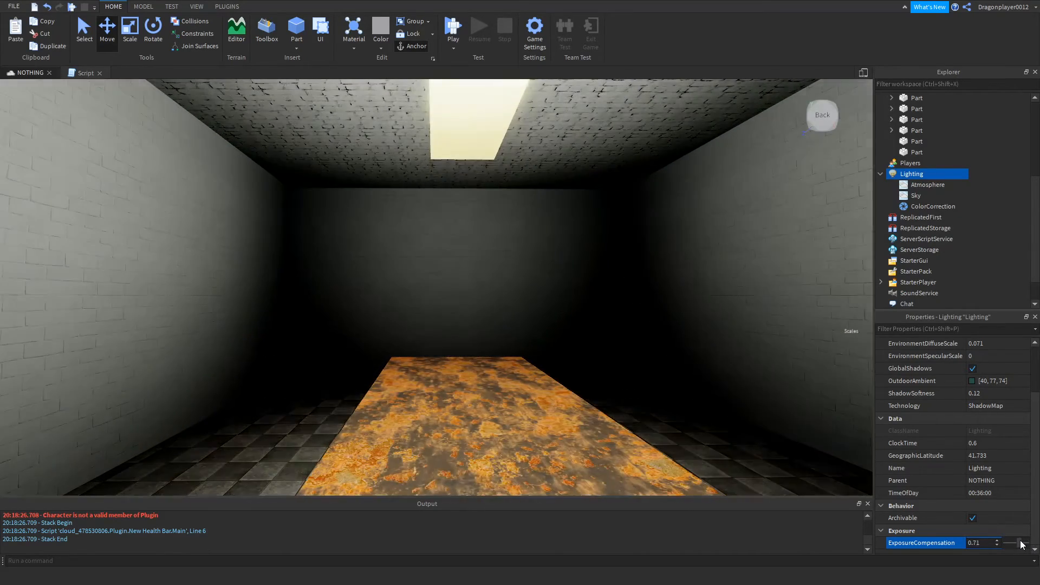
Set the Atmosphere's density to 0 and view the night sky outside the room.
scroll(759, 404, "up", 5)
right_click_drag(759, 401, 759, 399)
left_click(914, 195)
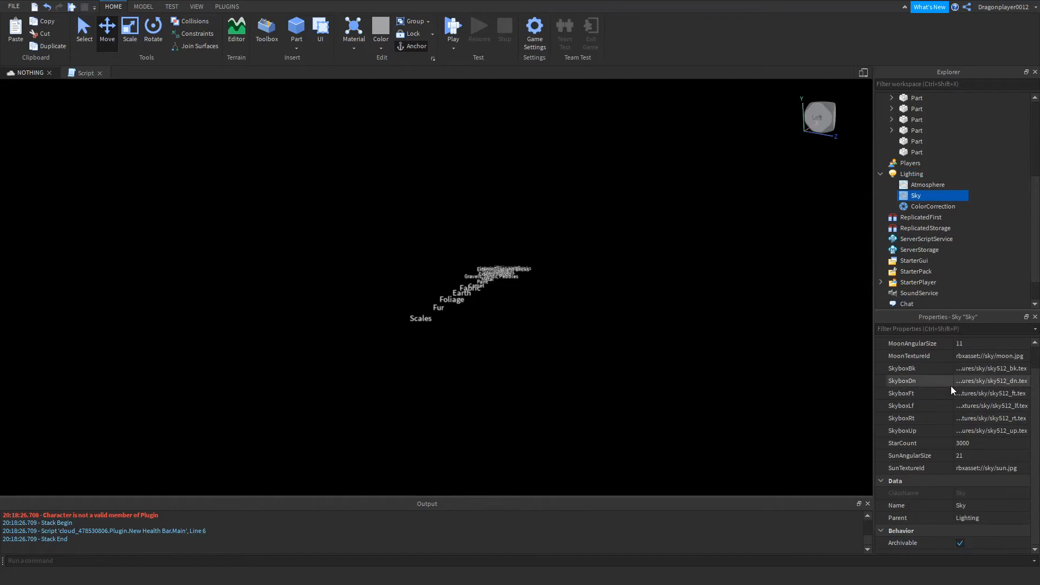
left_click(914, 186)
left_click(989, 355)
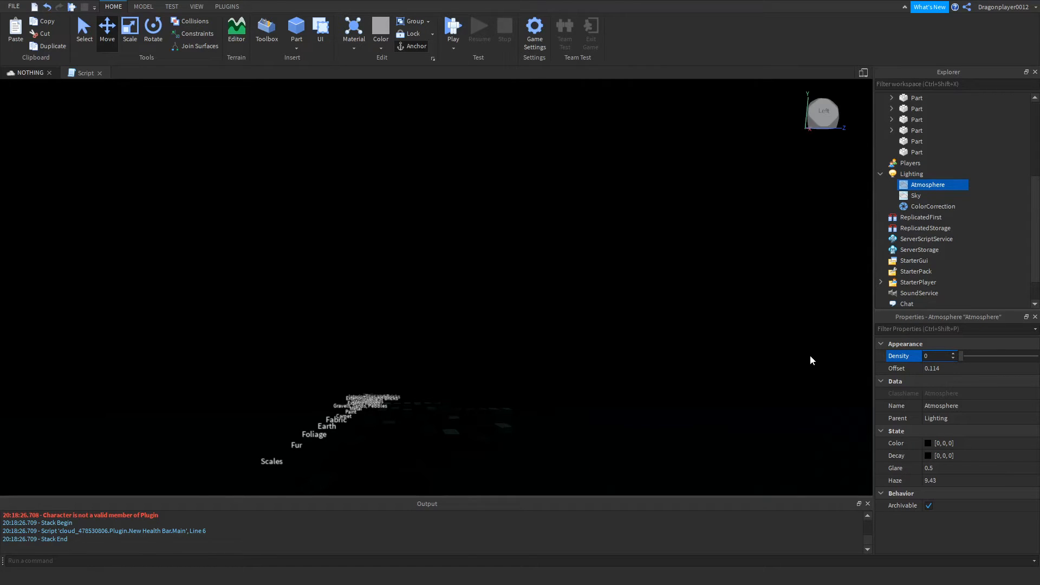
key("Return")
right_click_drag(853, 209, 850, 213)
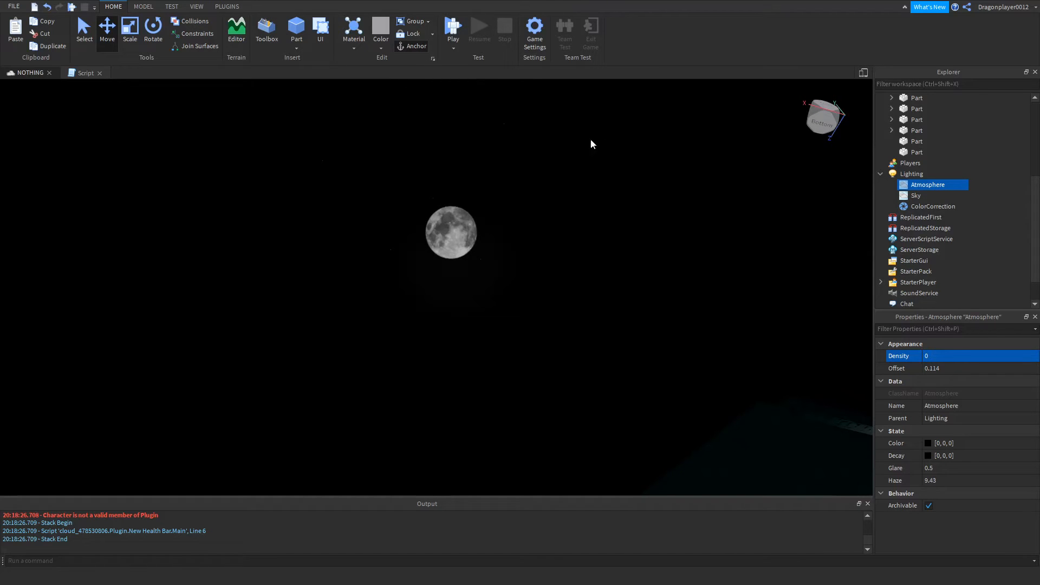
Set the Lighting service's ClockTime to 12.6 for midday.
left_click(953, 173)
scroll(990, 432, "down", 3)
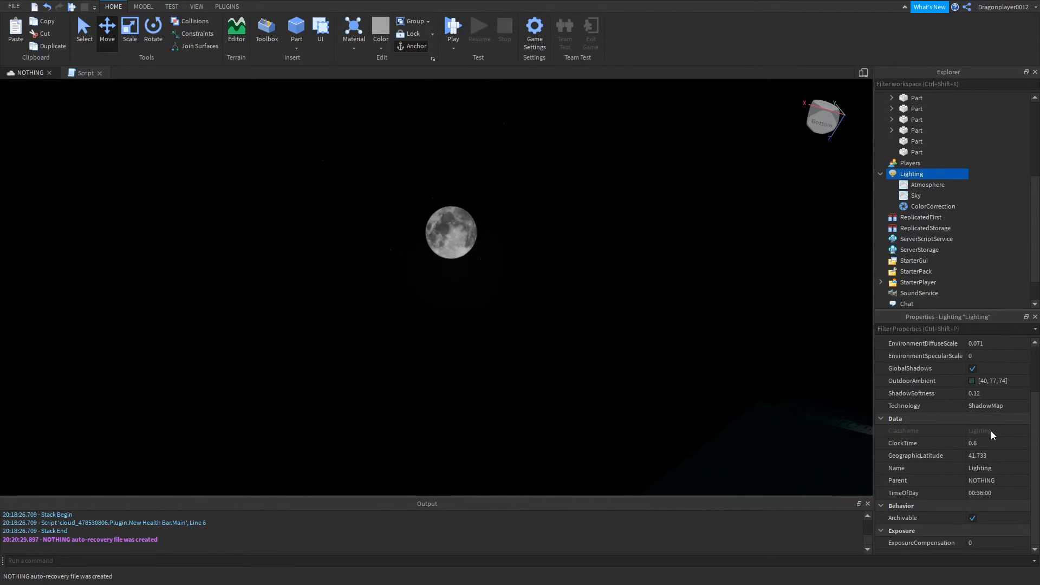
left_click(984, 441)
left_click_drag(1003, 443, 1015, 444)
right_click_drag(839, 394, 759, 295)
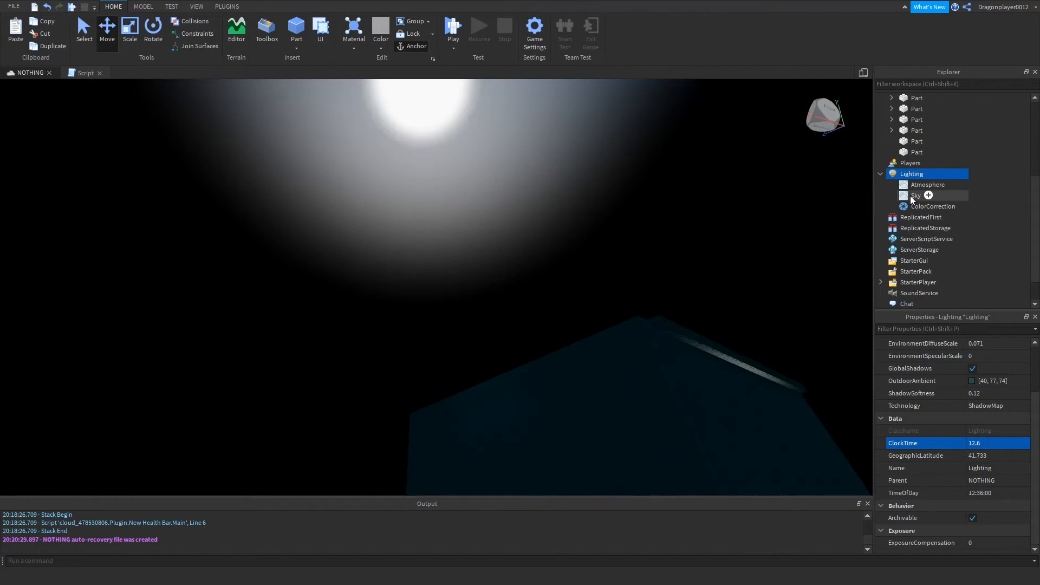
Set the Atmosphere's haze to 0 and view the building and daytime sky from outside.
left_click(910, 185)
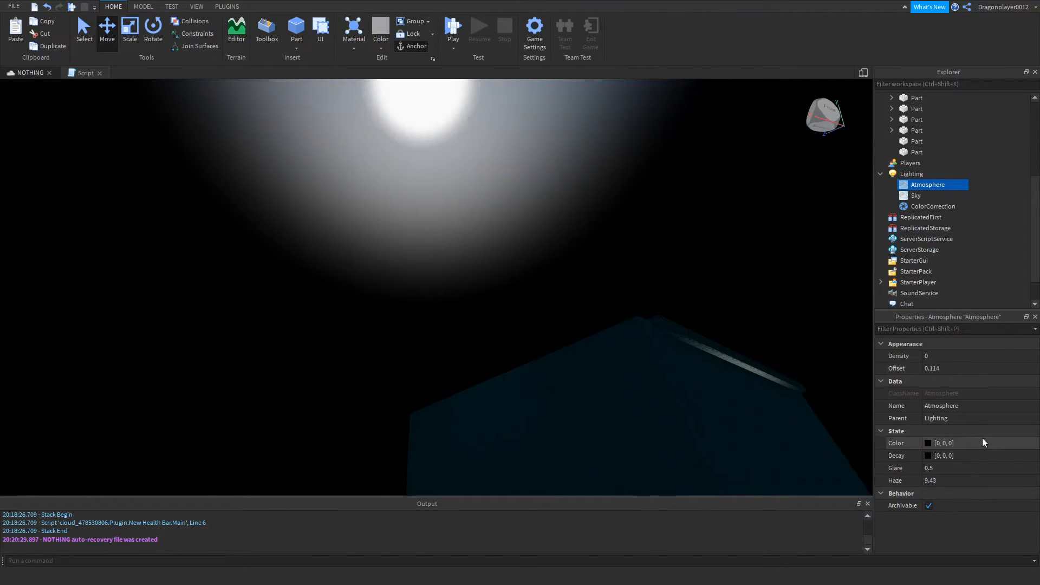
left_click_drag(1031, 484, 957, 484)
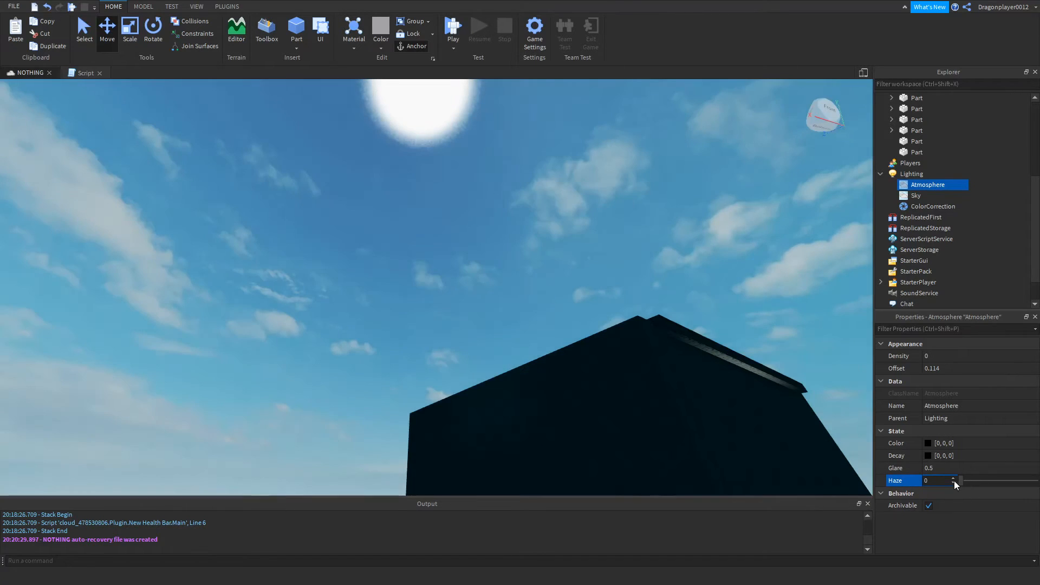
right_click_drag(786, 337, 804, 329)
scroll(547, 350, "down", 10)
right_click_drag(557, 323, 576, 333)
scroll(576, 333, "up", 3)
scroll(614, 333, "down", 15)
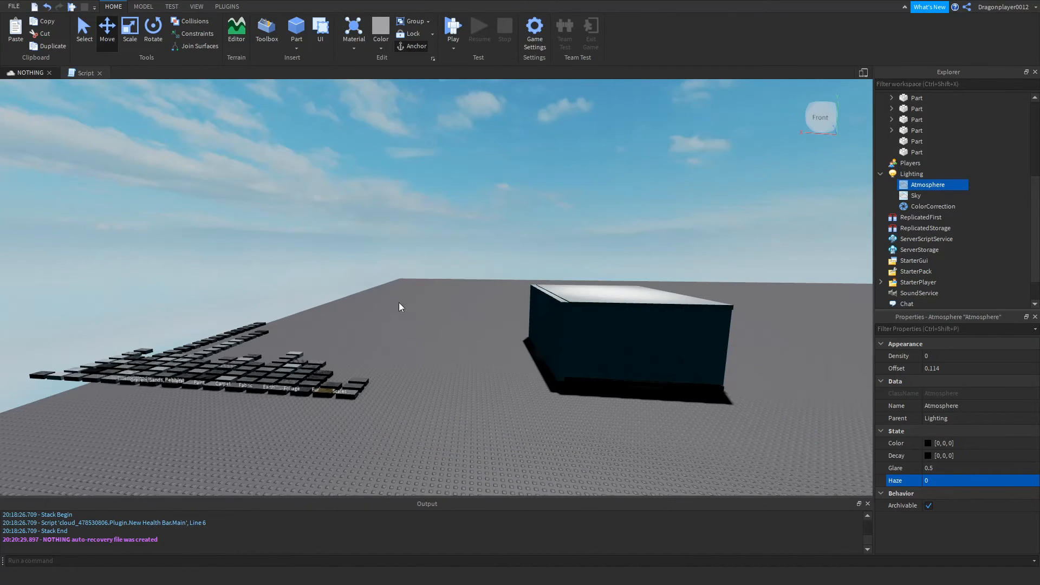
left_click(369, 303)
right_click_drag(369, 304, 796, 262)
Add a BlurEffect to the Lighting service and set its size to 10.
left_click(927, 174)
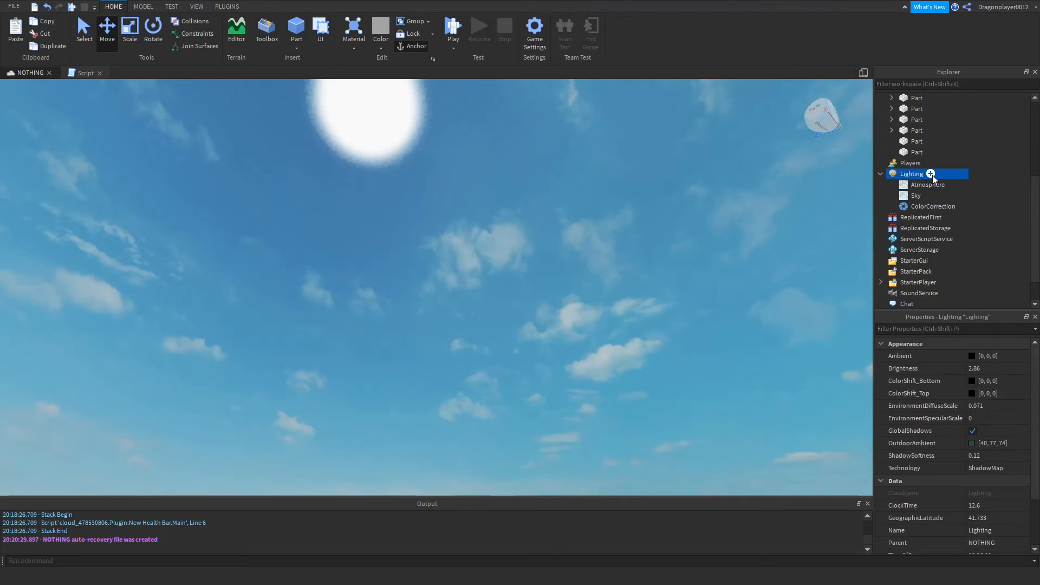
left_click(932, 174)
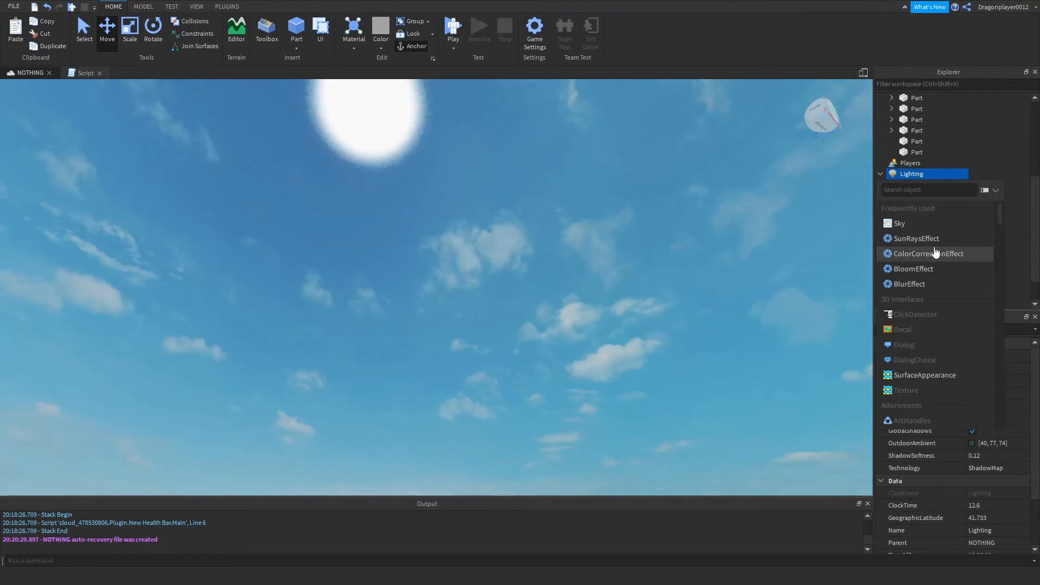
left_click(910, 284)
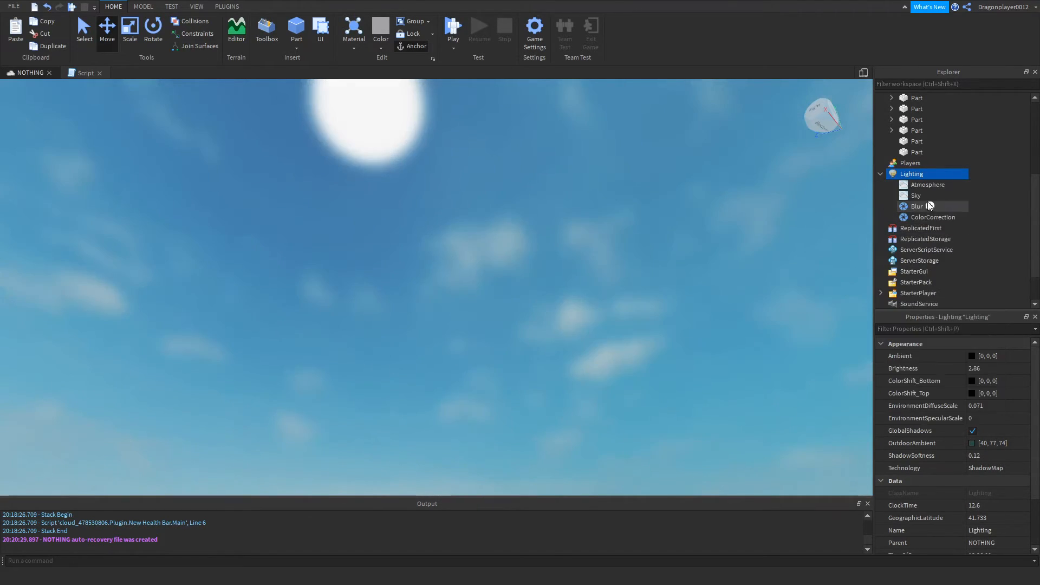
left_click(917, 205)
left_click(970, 418)
left_click_drag(979, 418, 975, 420)
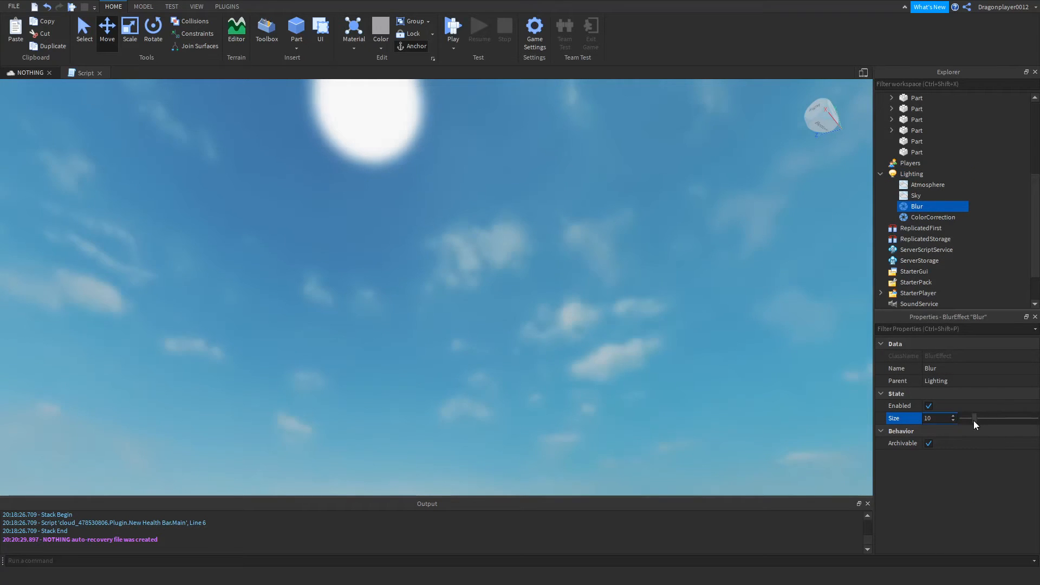
Inspect the room's interior around the table with the blur applied.
right_click_drag(681, 300, 681, 300)
left_click(681, 301)
scroll(411, 344, "up", 3)
scroll(450, 349, "up", 15)
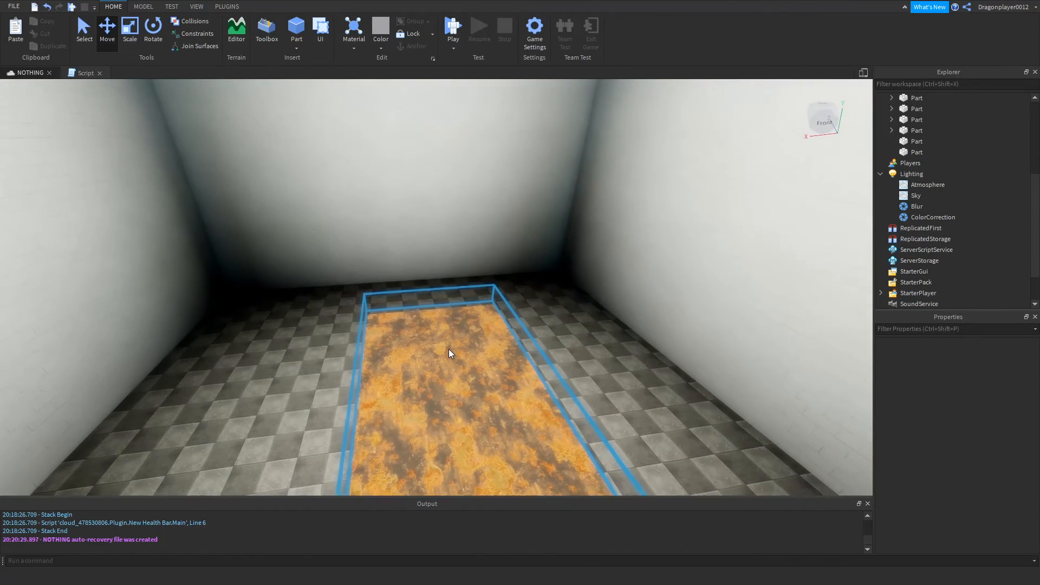
right_click_drag(449, 349, 459, 350)
Set the StarterPlayer's CameraMode to LockFirstPerson.
scroll(928, 285, "down", 1)
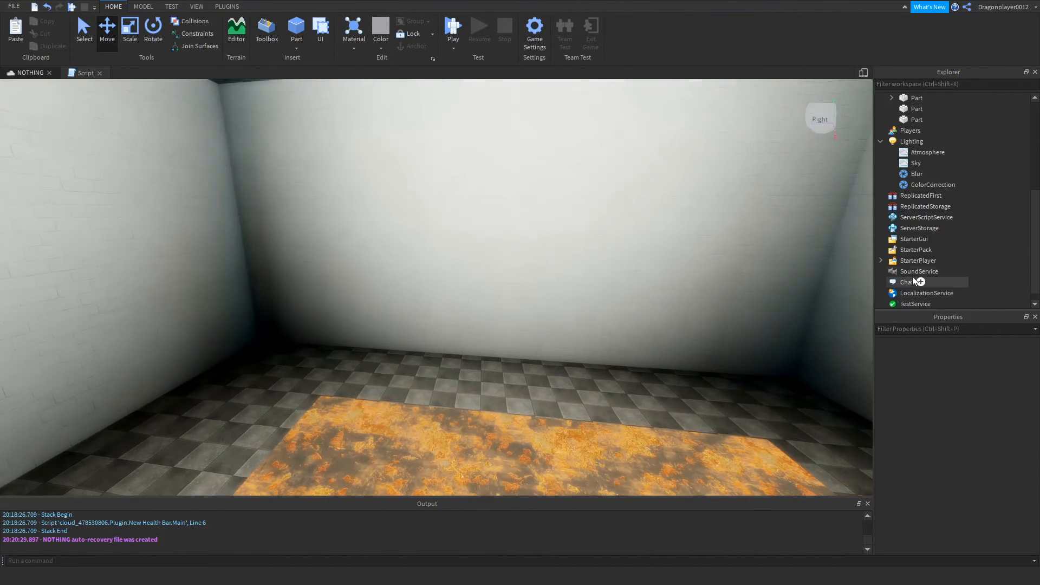
left_click(917, 260)
left_click(880, 260)
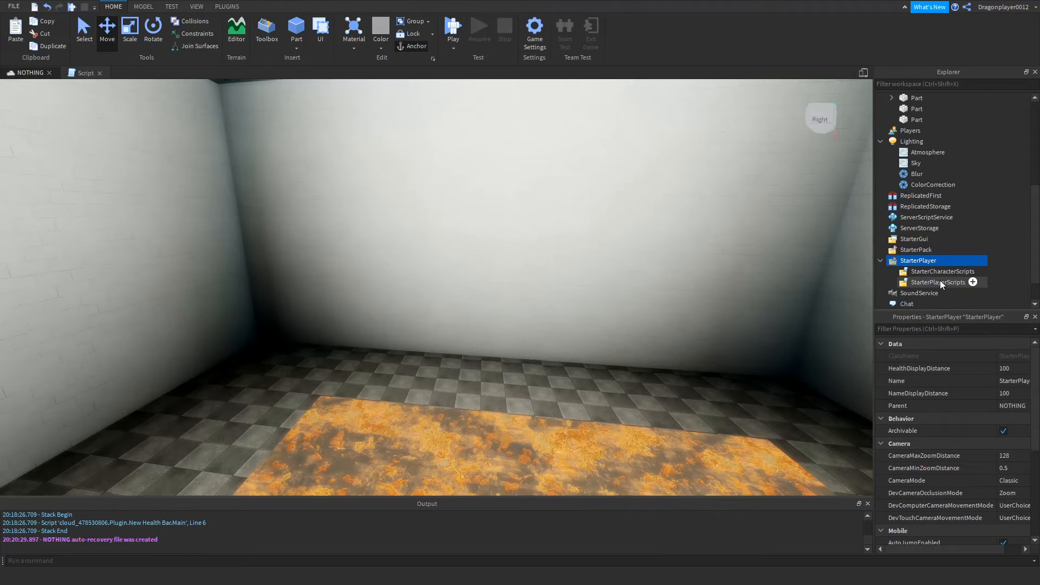
left_click(880, 261)
scroll(998, 395, "down", 3)
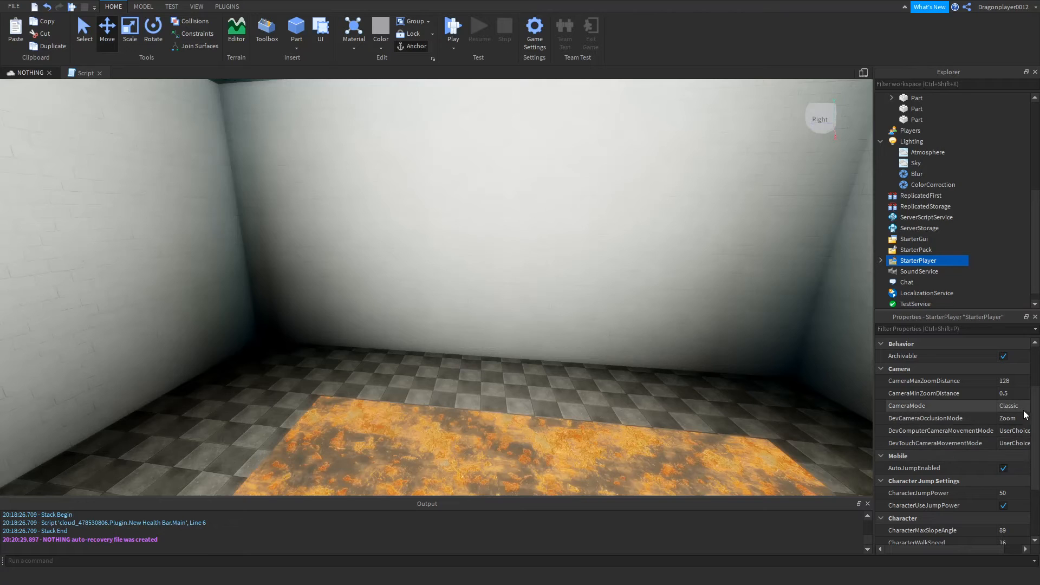
left_click(1006, 404)
left_click(1011, 409)
left_click(1009, 424)
Set the StarterPlayer's CameraMaxZoomDistance to 0.5.
left_click(995, 382)
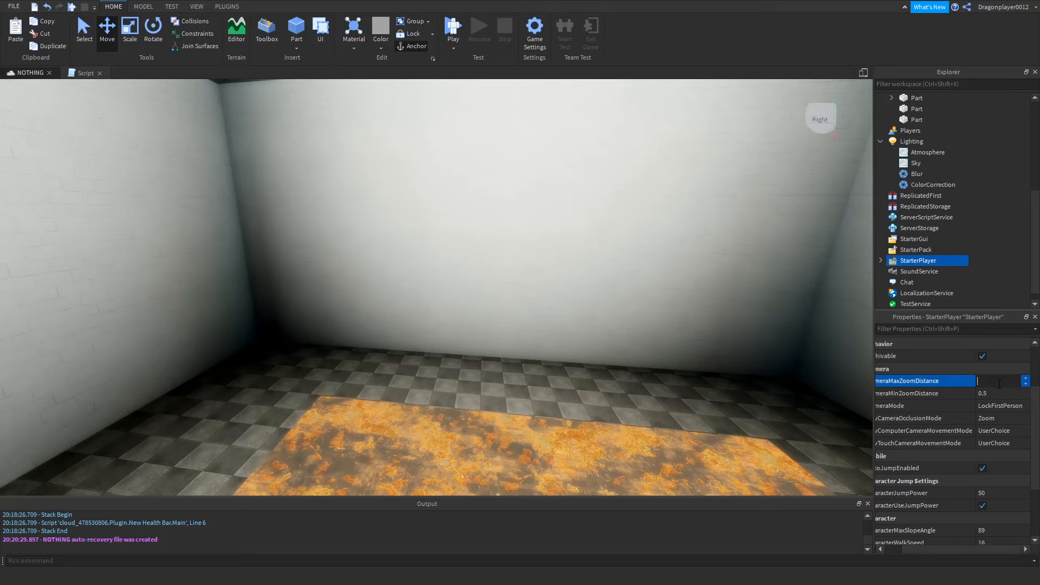
type("0.5")
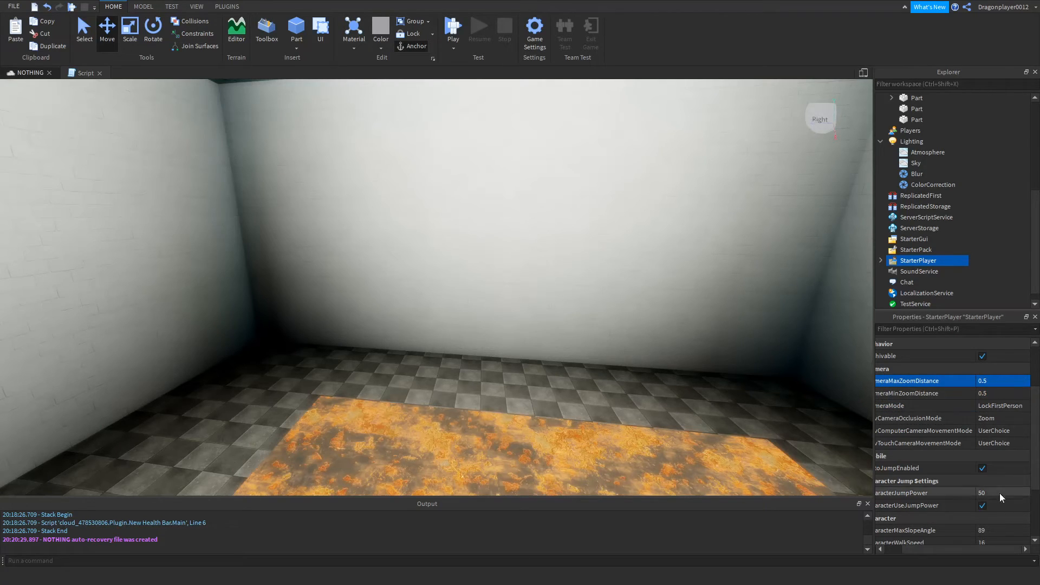
left_click_drag(966, 548, 945, 549)
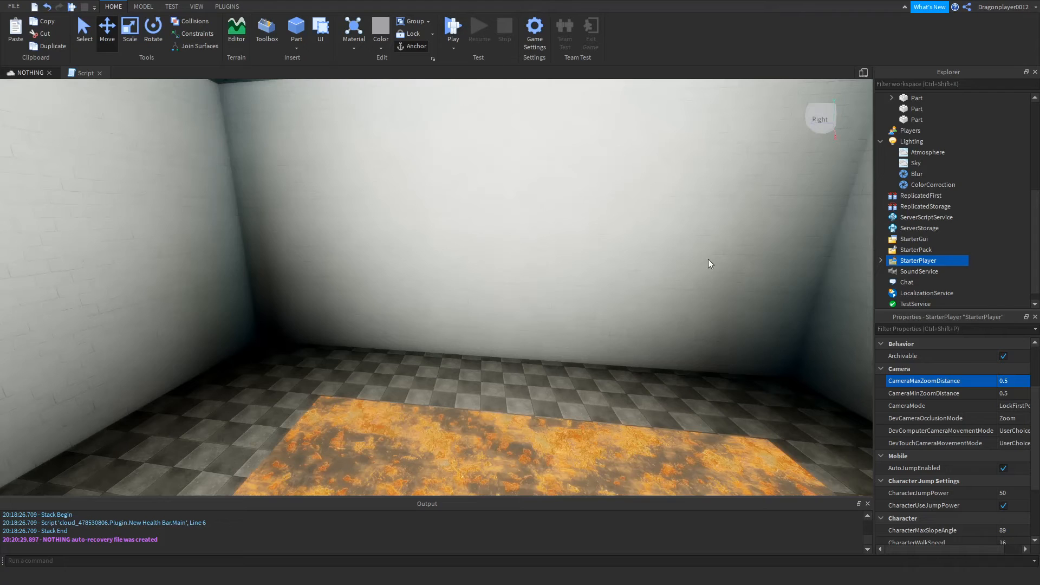
Set the StarterPlayer's CharacterWalkSpeed to 13 and its CharacterJumpPower to 2.
scroll(931, 385, "down", 3)
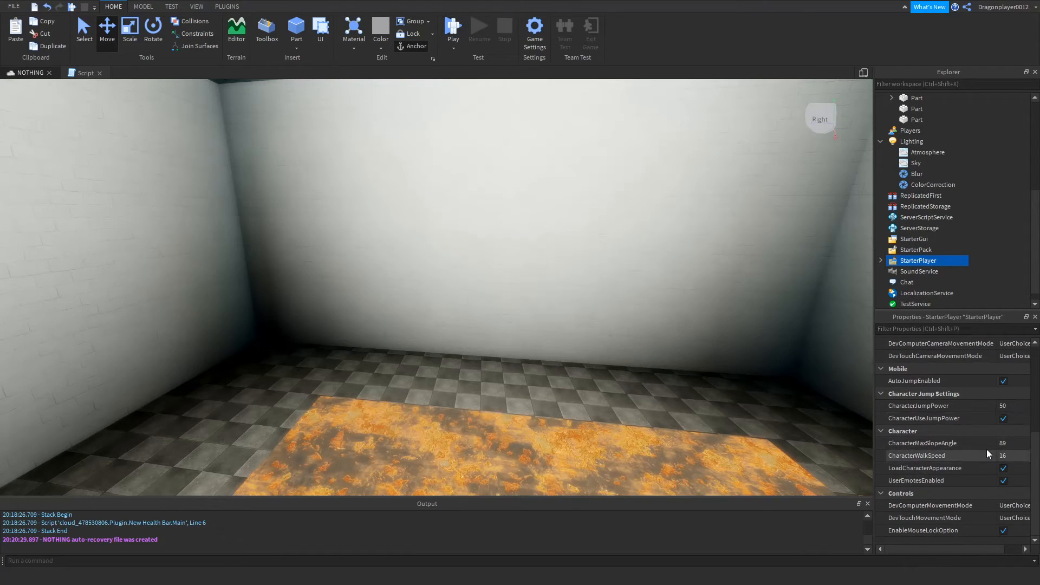
left_click(1015, 455)
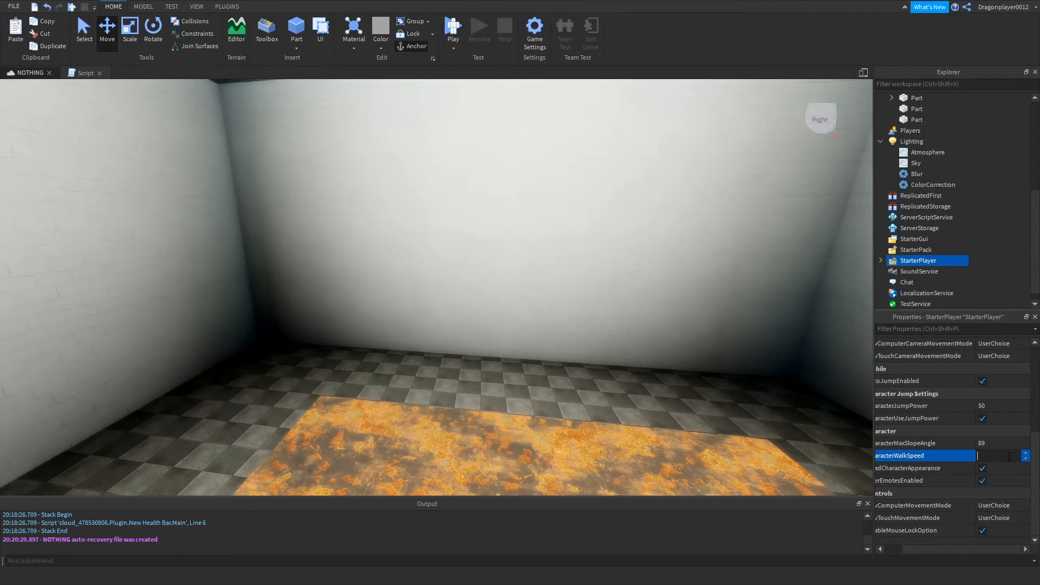
type("13")
scroll(1015, 487, "up", 2)
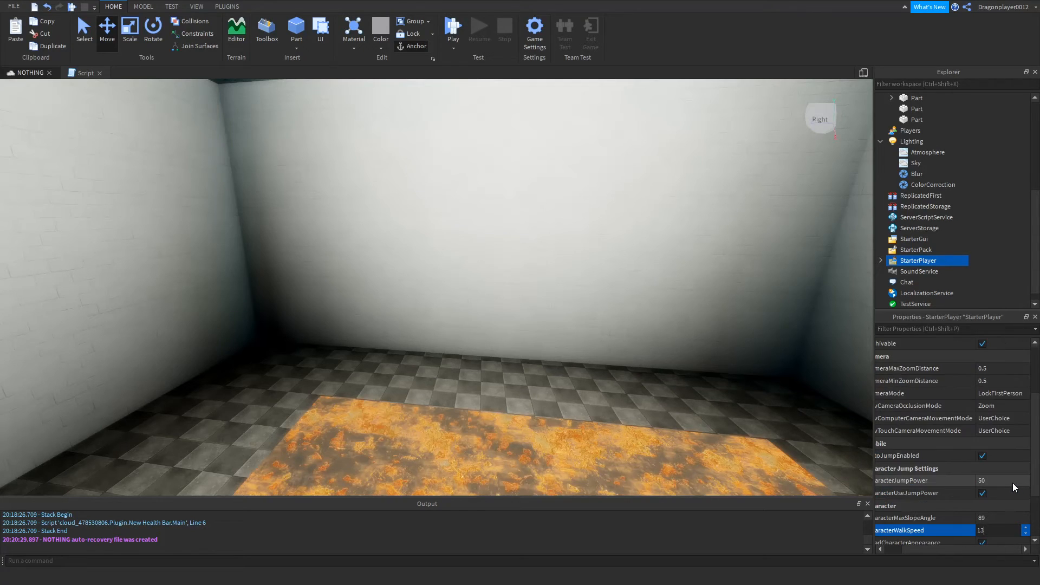
left_click(1001, 481)
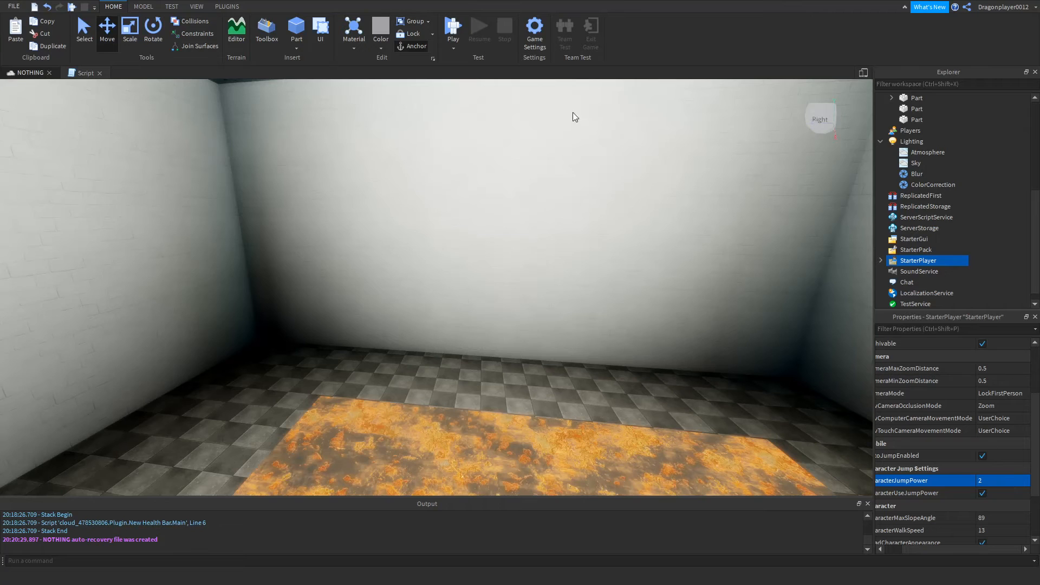
Playtest the room in first person around the table, and stop the test.
left_click(453, 31)
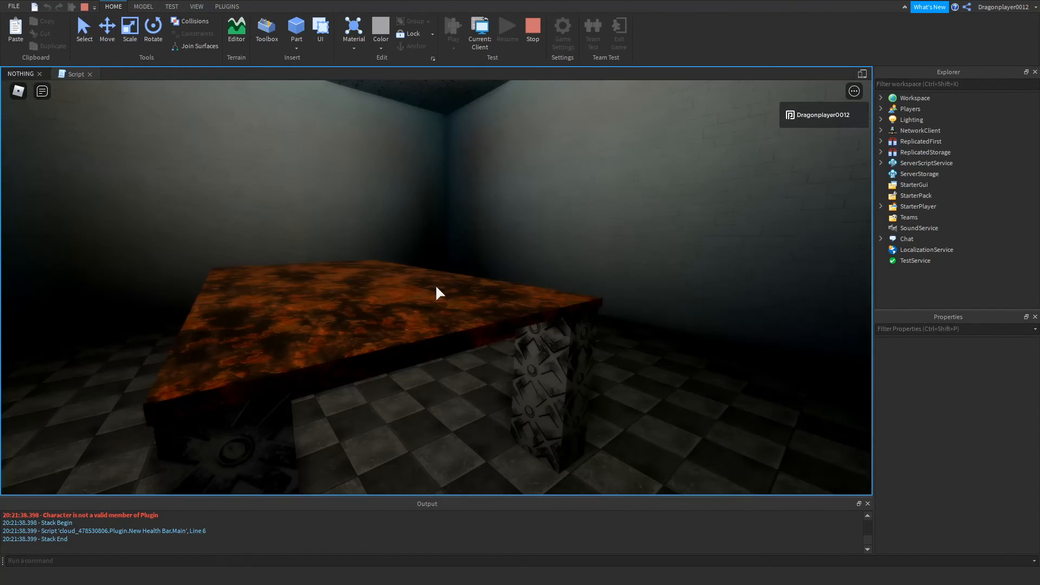
key("super")
left_click(538, 26)
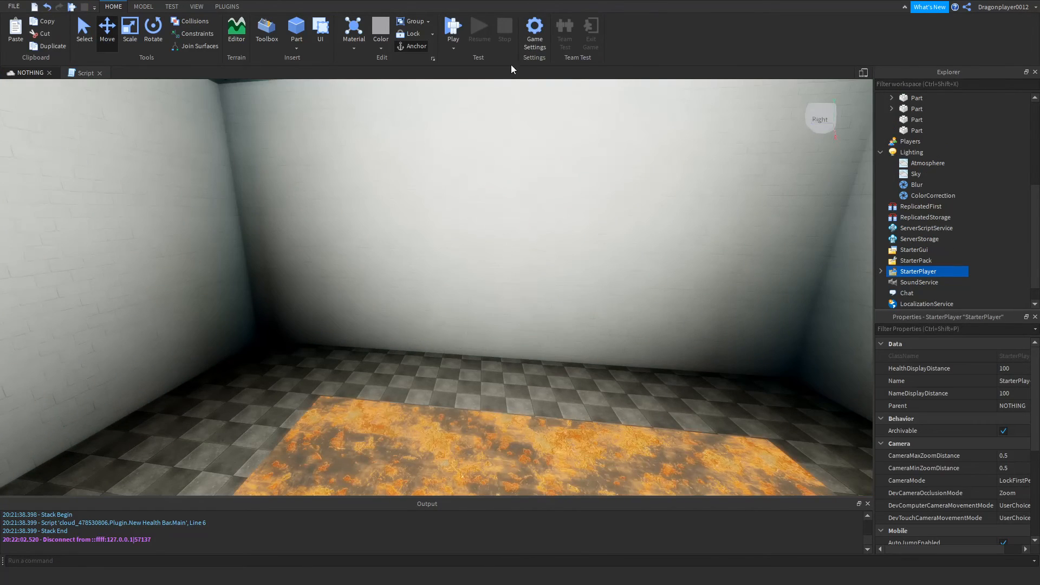
Collapse the Lighting and Workspace branches in the Explorer's object tree.
right_click_drag(477, 273, 477, 273)
key("s")
left_click(476, 275)
key("w")
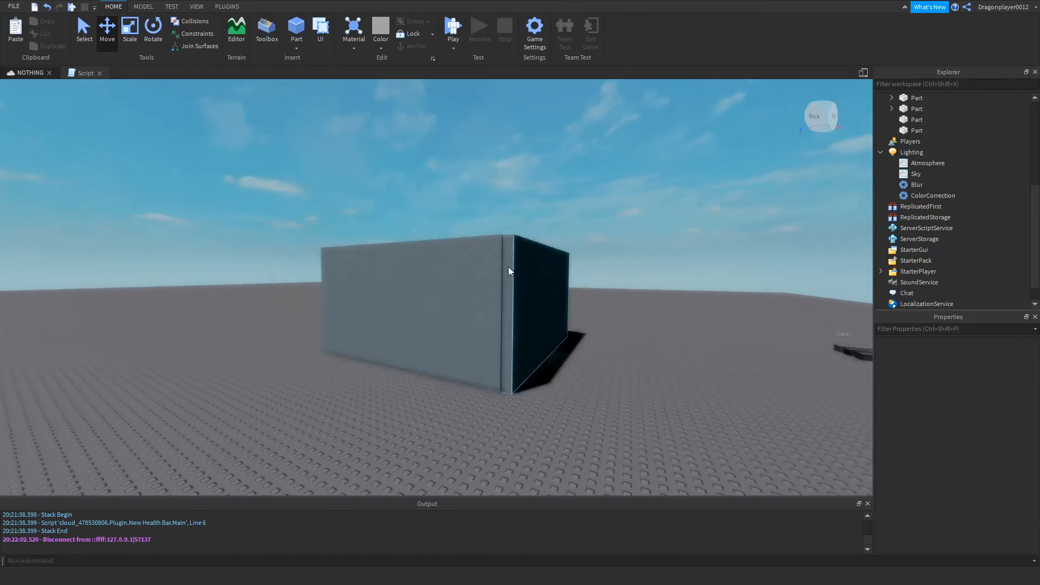
key("w")
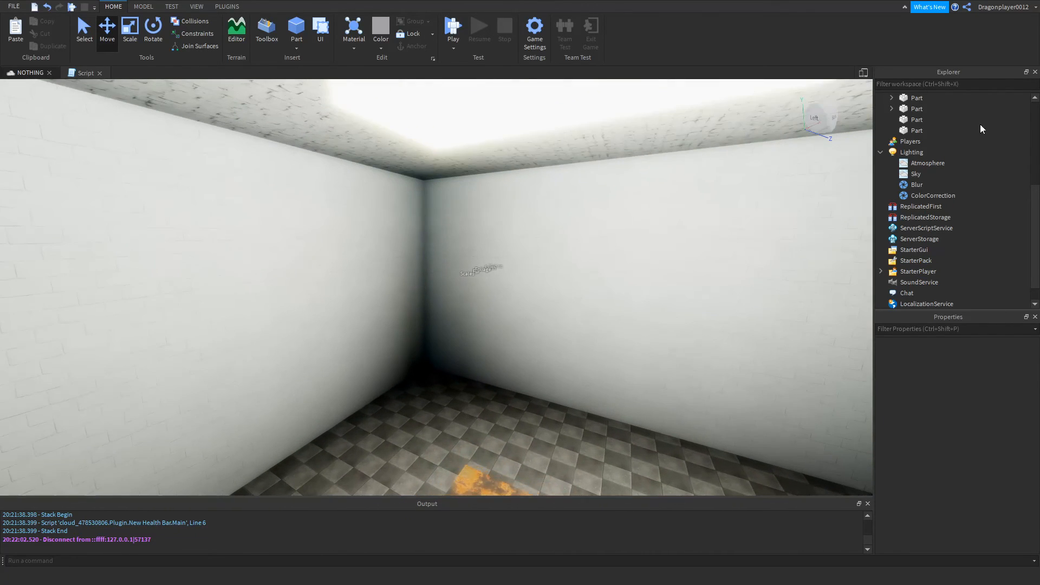
left_click(883, 153)
scroll(894, 151, "up", 8)
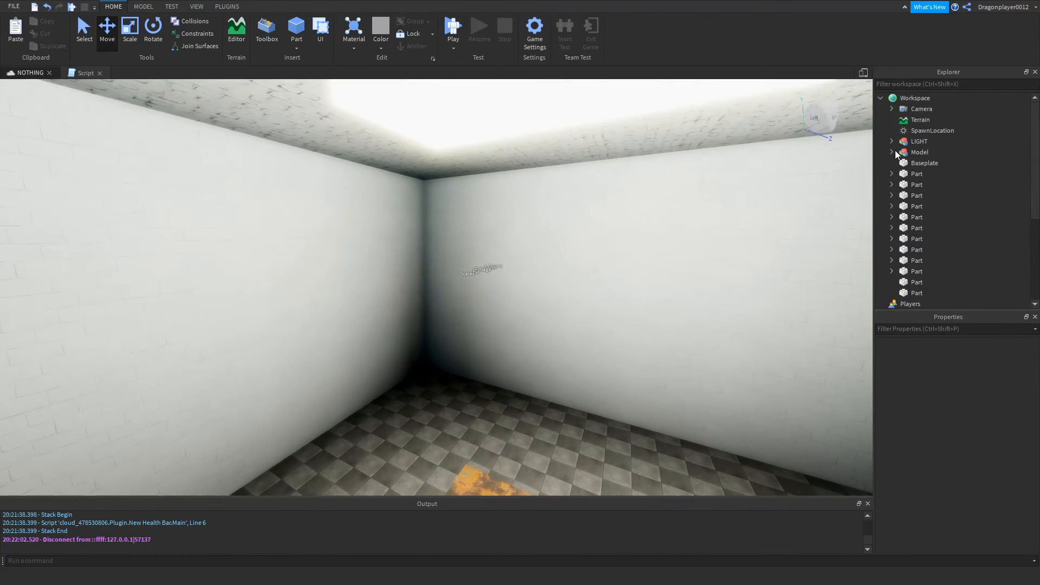
left_click(880, 101)
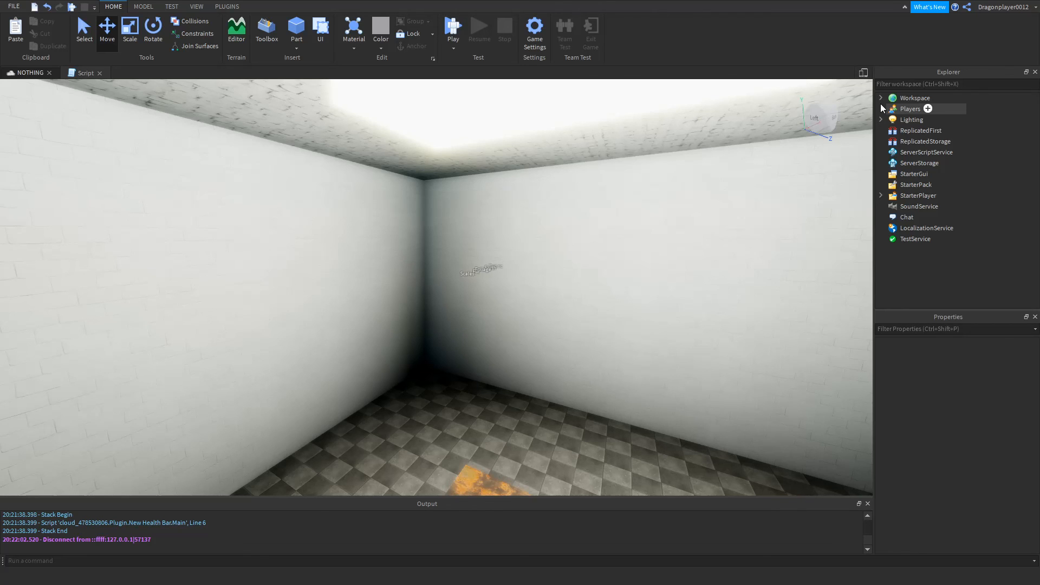
Look over the building and the table inside, and start another playtest of the room.
scroll(557, 255, "down", 5)
scroll(557, 254, "down", 1)
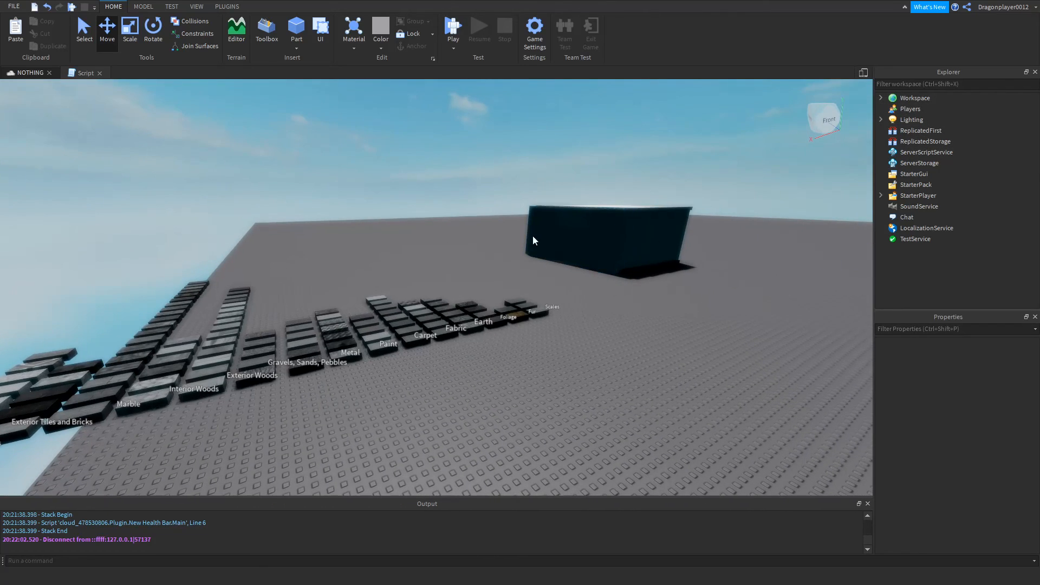
scroll(590, 206, "up", 10)
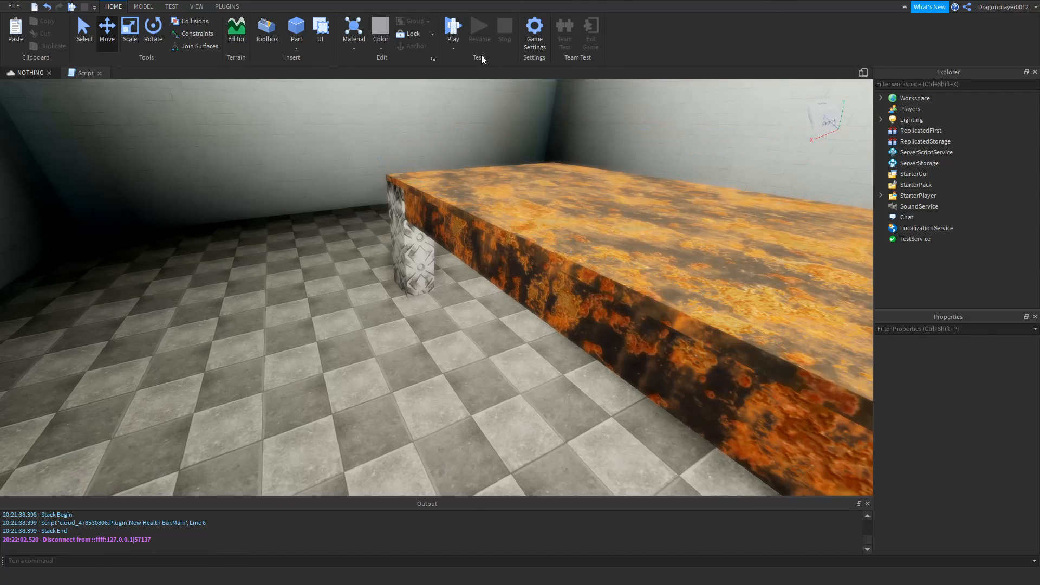
left_click(457, 40)
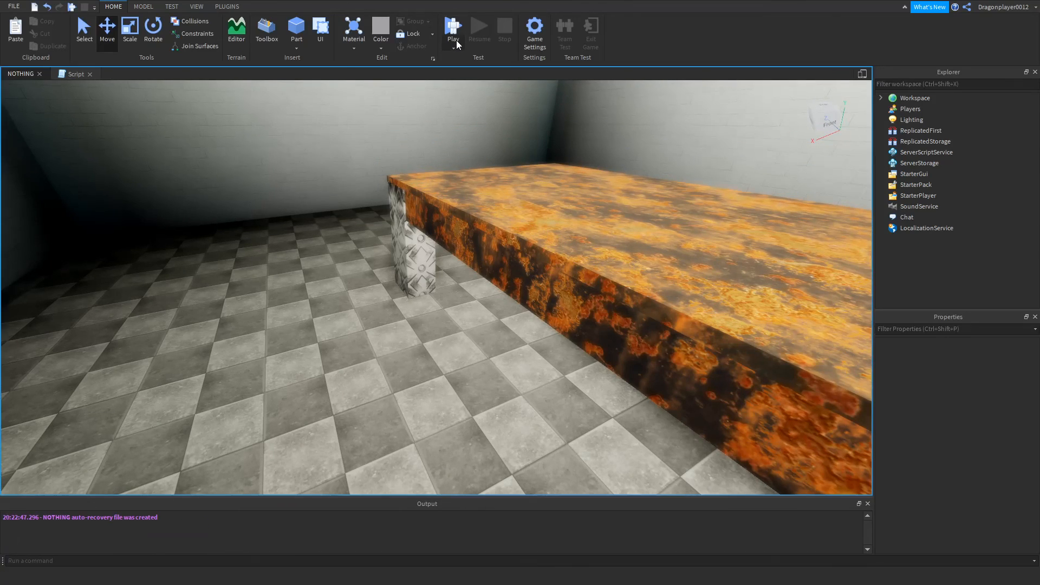